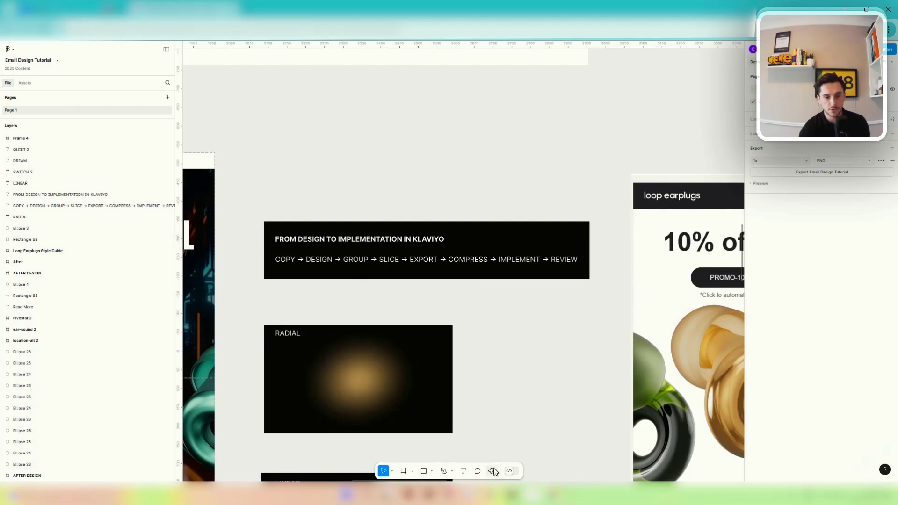
Examine the Loop Earplugs style guide, the email design frames and the design-to-Klaviyo workflow note on the canvas.
scroll(352, 395, down, 5)
scroll(351, 395, down, 5)
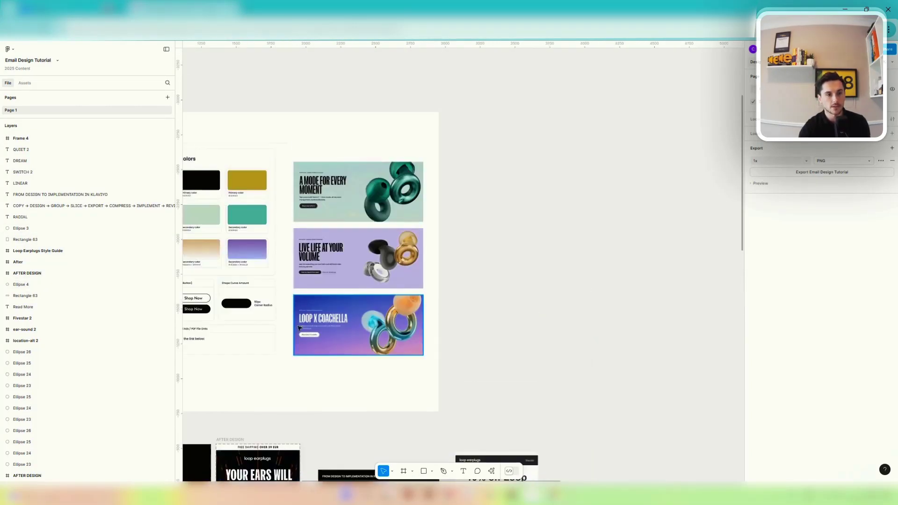
click(318, 218)
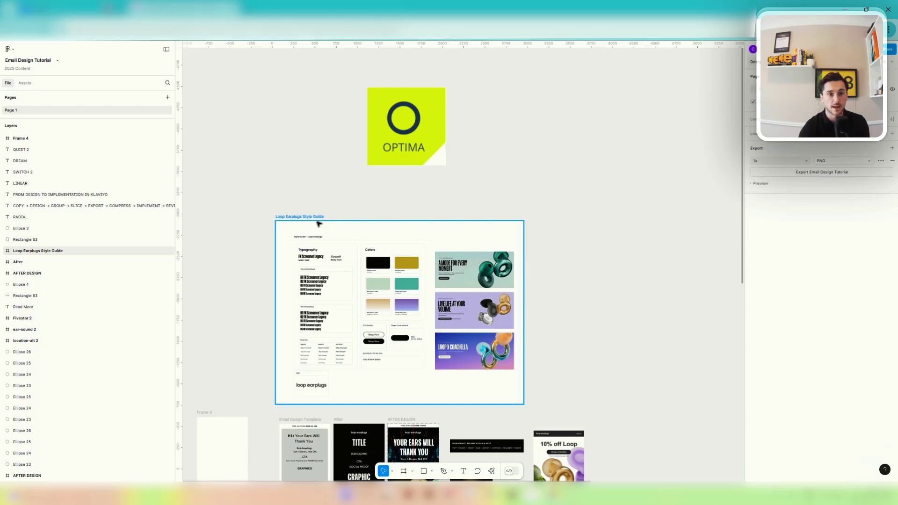
scroll(318, 220, down, 10)
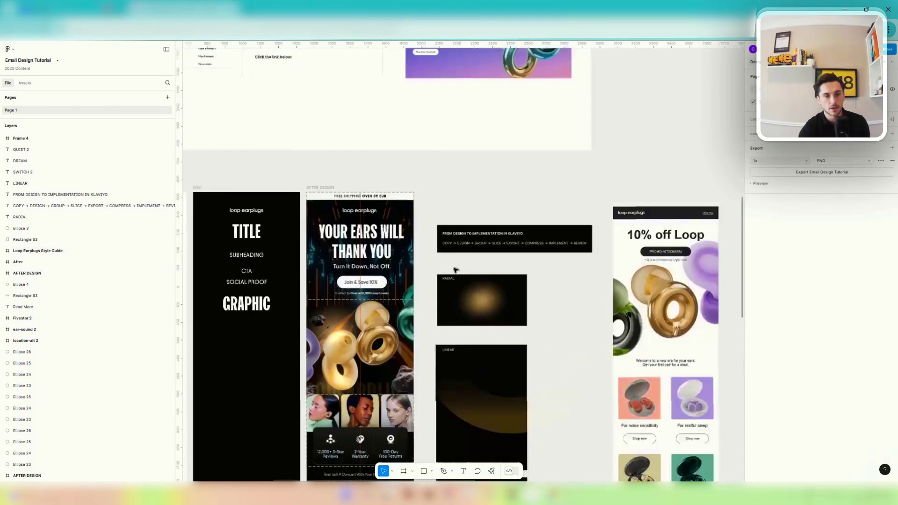
scroll(608, 234, up, 3)
scroll(434, 276, down, 2)
scroll(434, 276, up, 6)
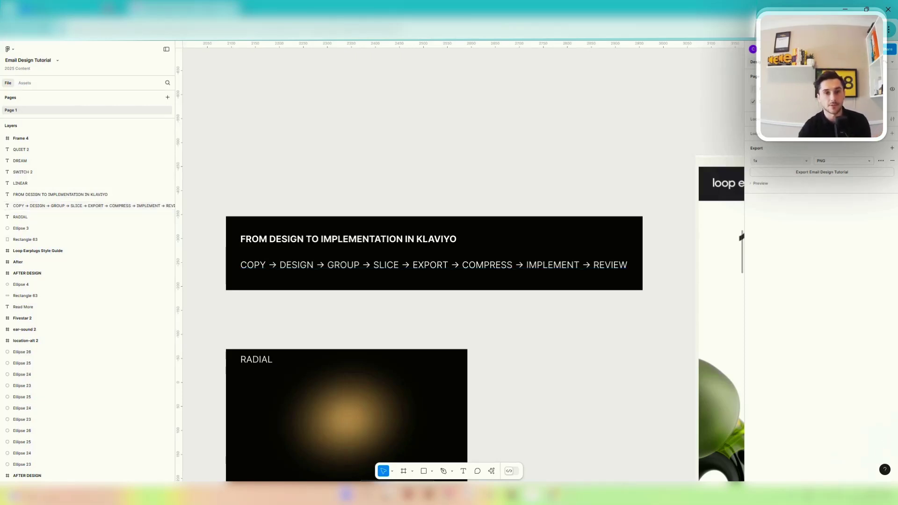
scroll(525, 211, down, 3)
scroll(527, 218, down, 2)
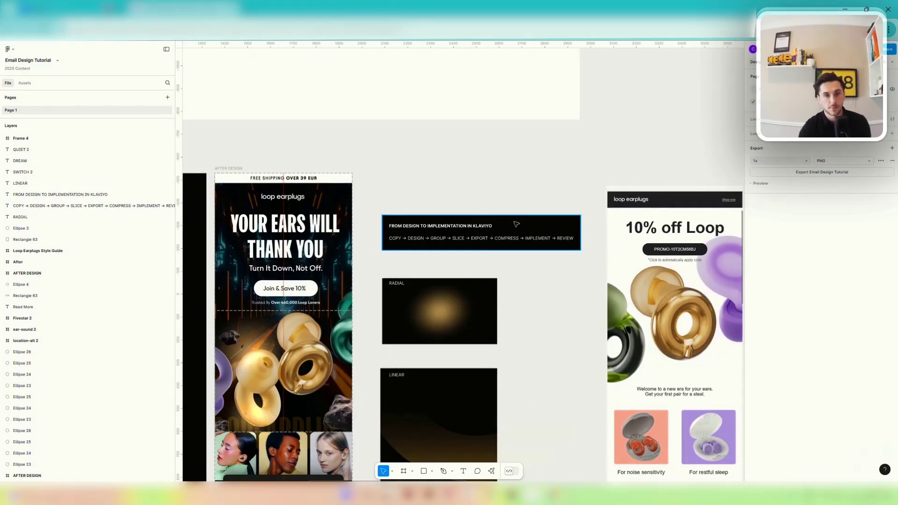
scroll(496, 258, down, 3)
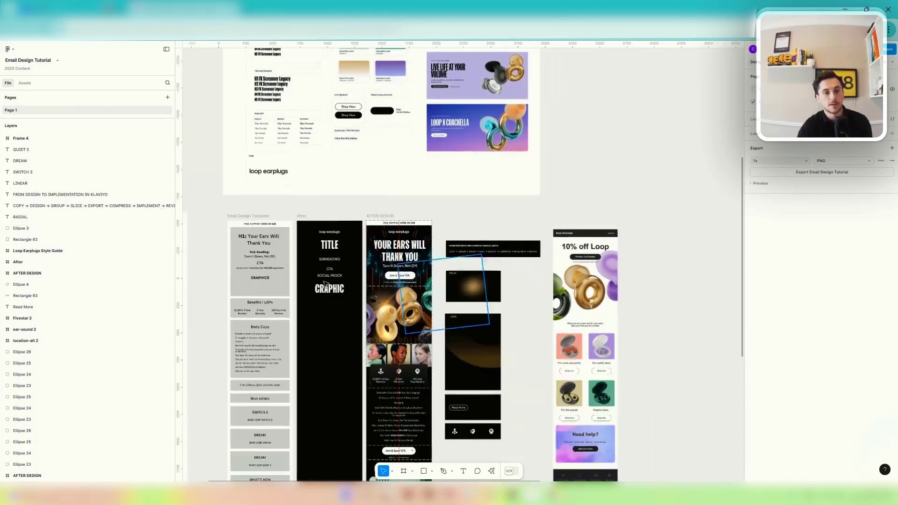
scroll(286, 247, down, 1)
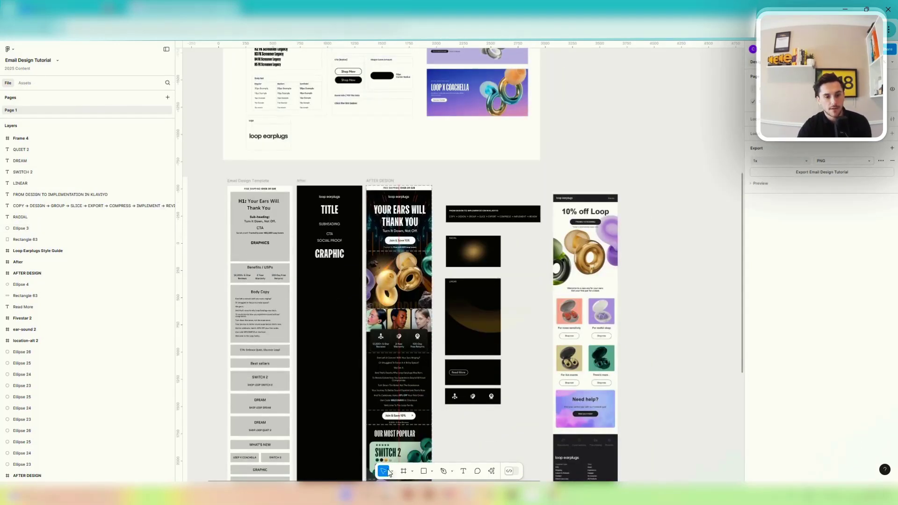
click(413, 474)
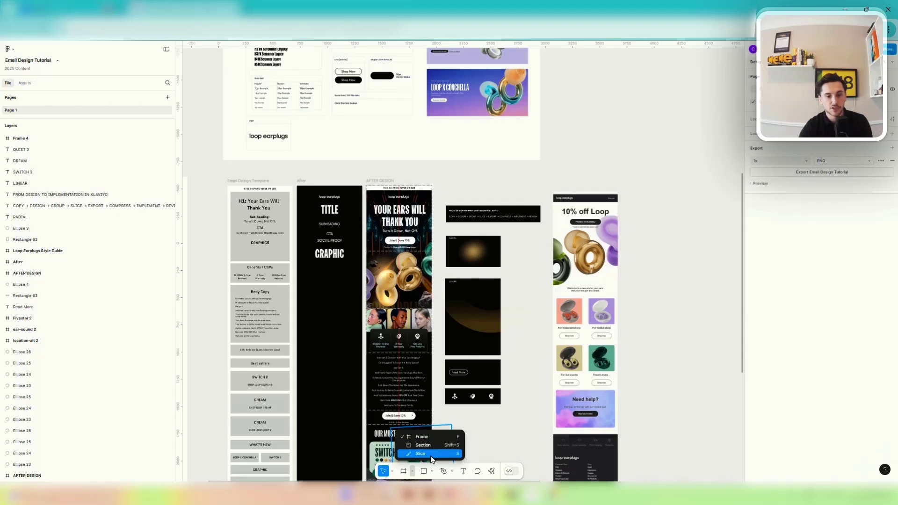
click(283, 164)
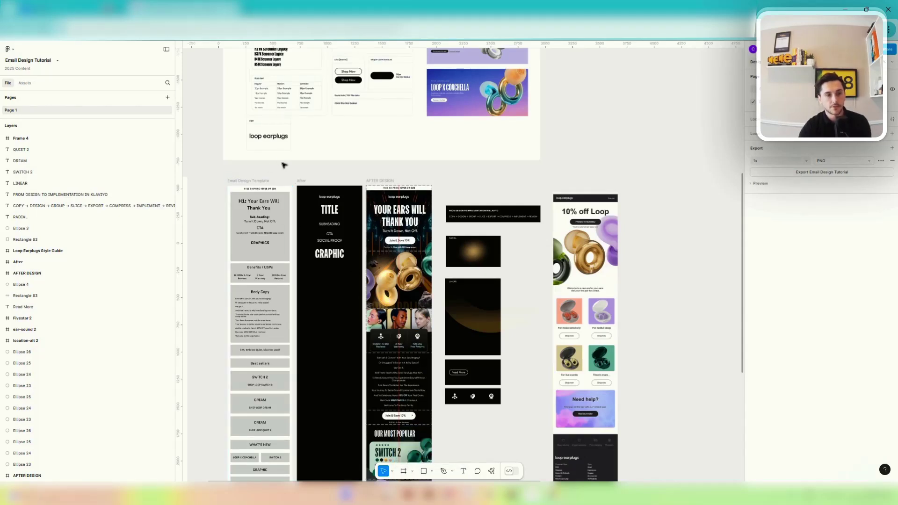
scroll(283, 168, down, 3)
click(277, 222)
scroll(277, 223, up, 5)
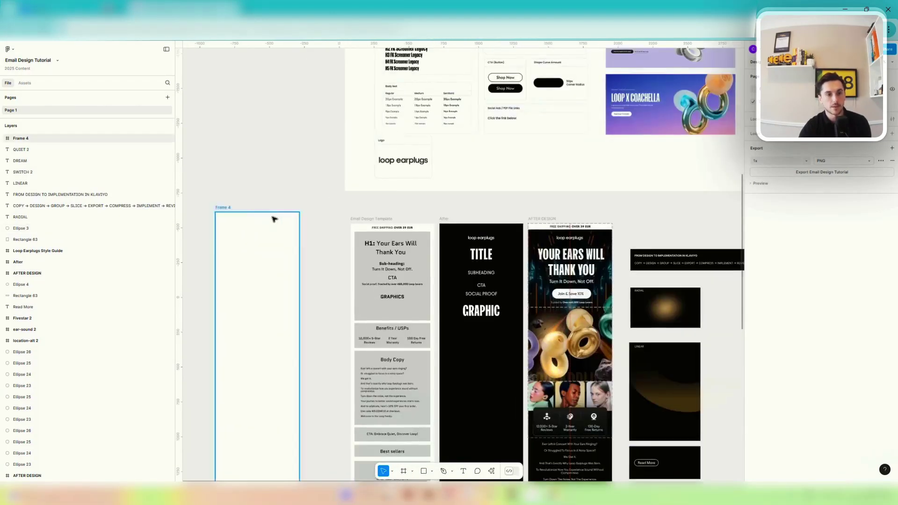
Draw a new frame about 462 × 1885 px on the empty canvas beside the blank Frame 4.
scroll(464, 318, down, 2)
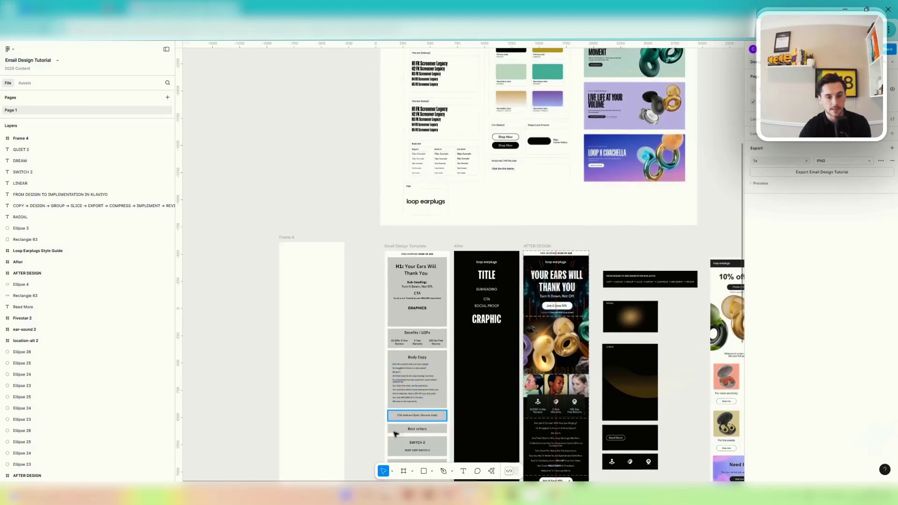
click(404, 471)
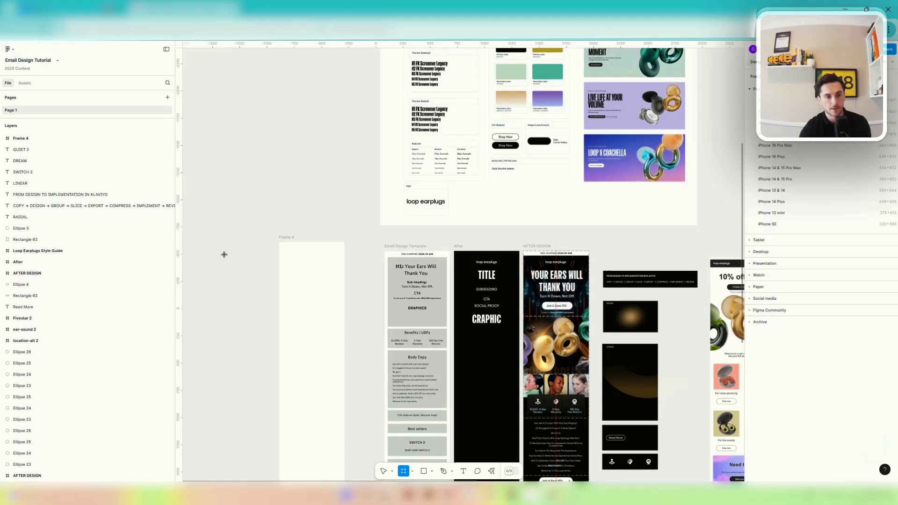
drag(220, 231, 270, 438)
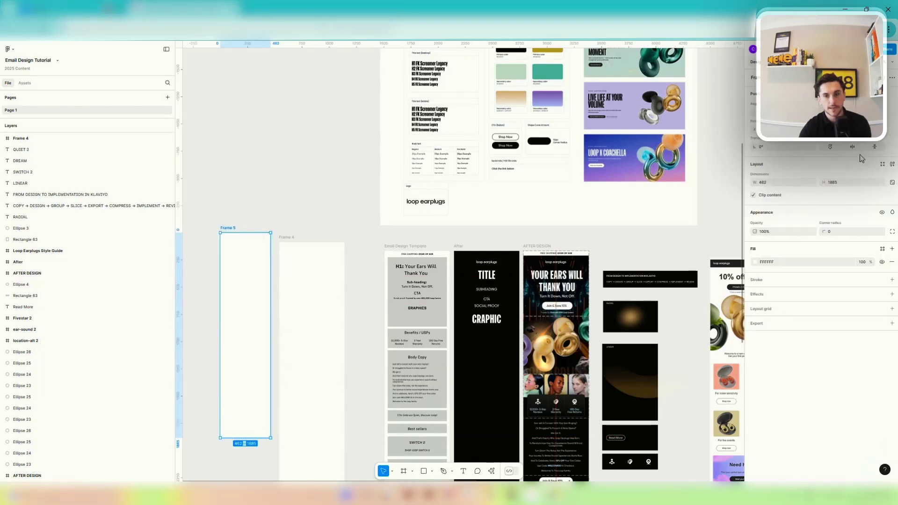
Set the new frame's width to 600 px and move it clear of Frame 4.
click(773, 184)
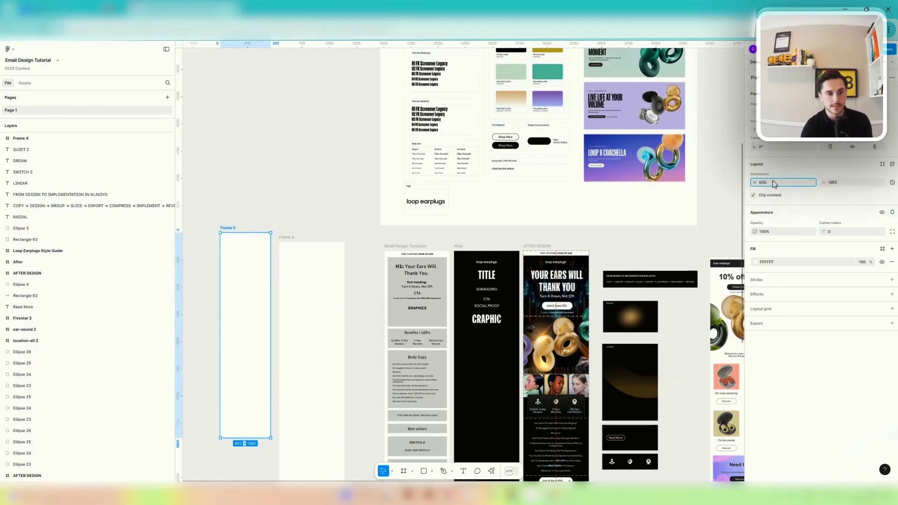
key(Return)
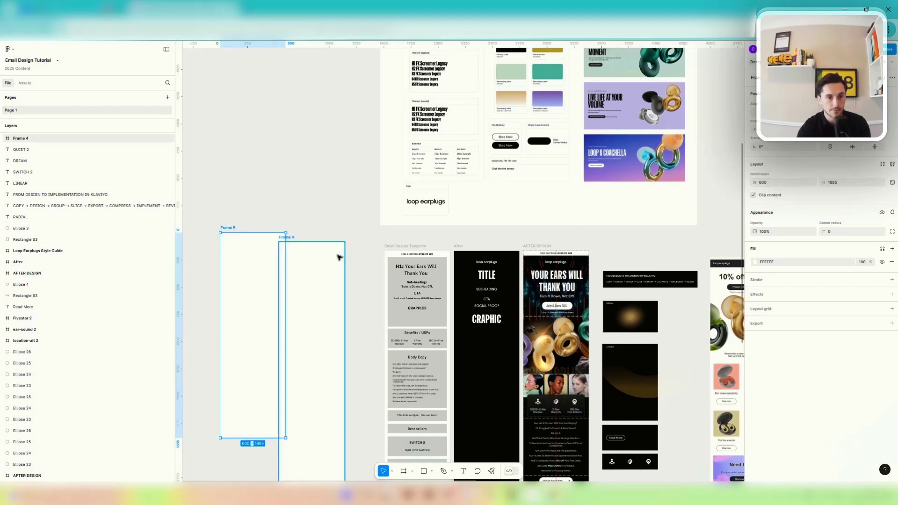
scroll(339, 257, down, 3)
drag(280, 283, 263, 288)
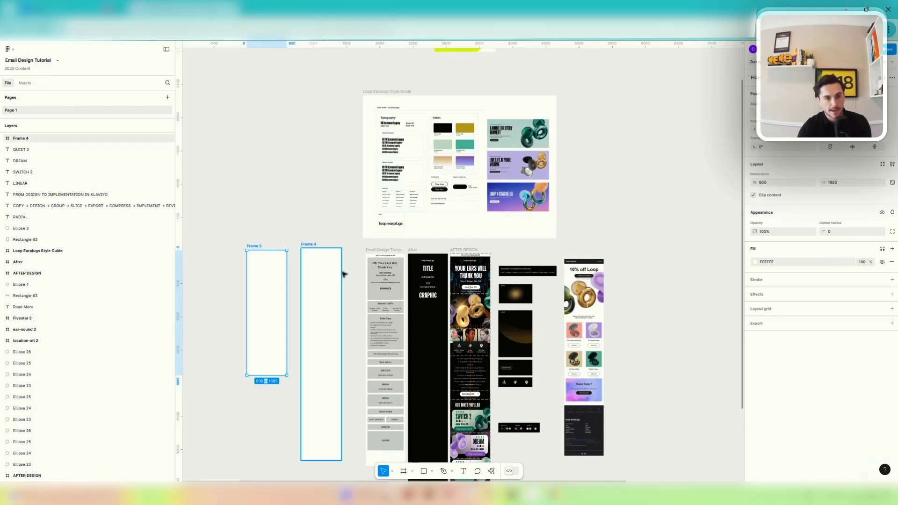
Add a PNG export setting at 1x scale to the new 600 px wide frame.
click(760, 323)
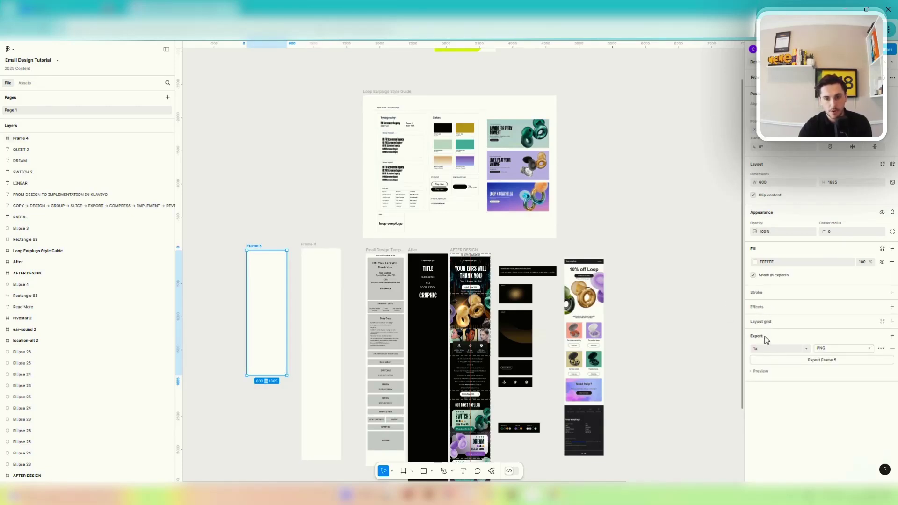
click(809, 350)
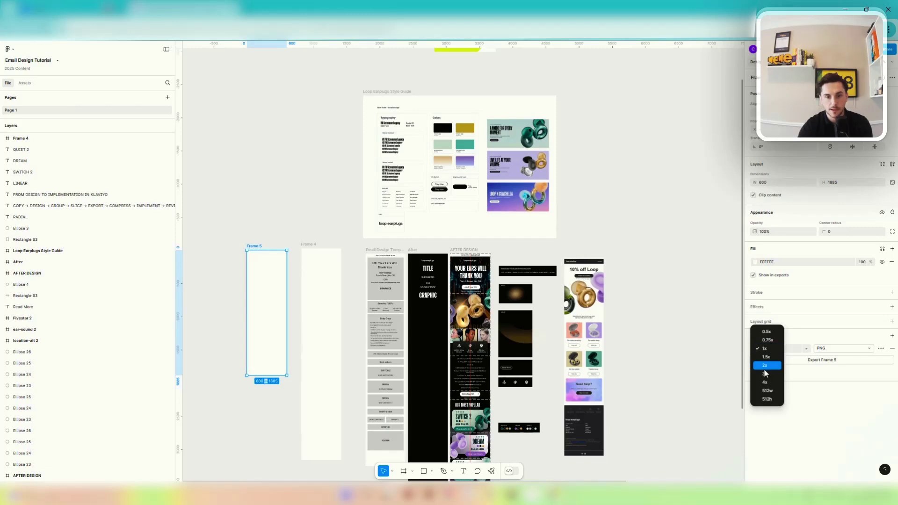
click(656, 255)
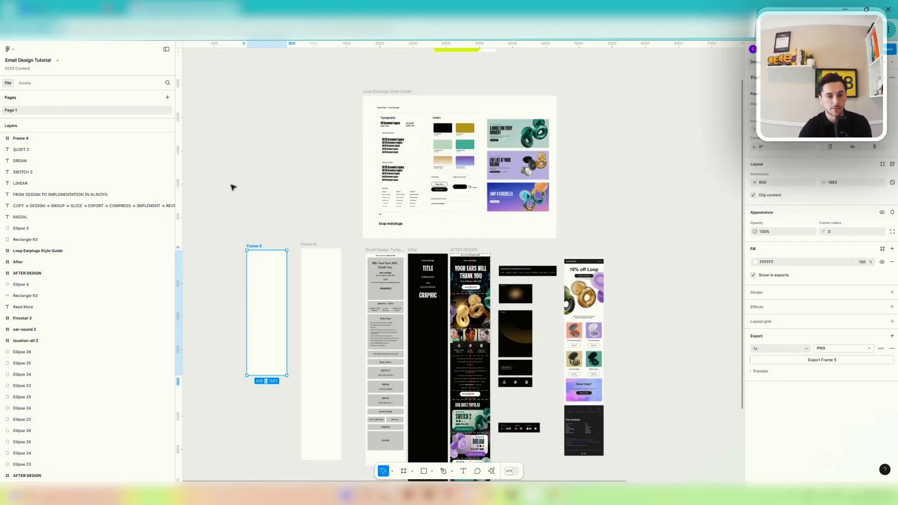
click(258, 202)
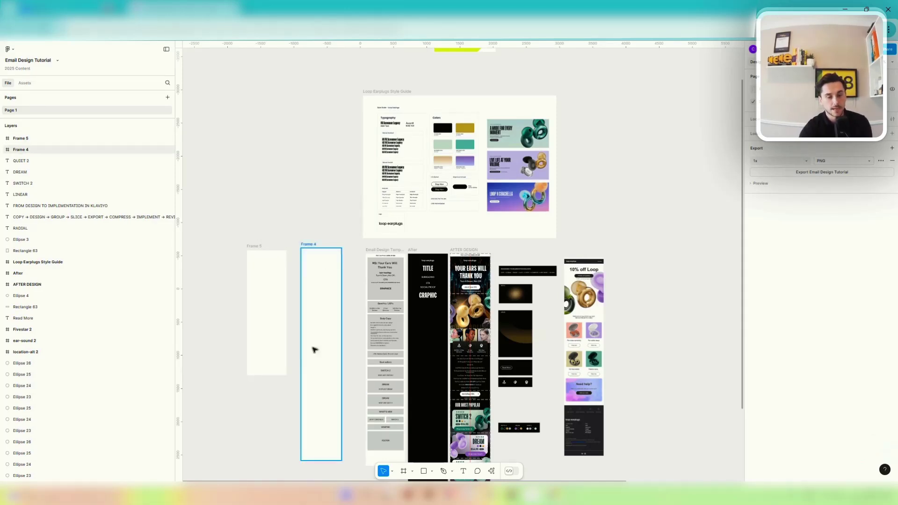
scroll(278, 292, up, 3)
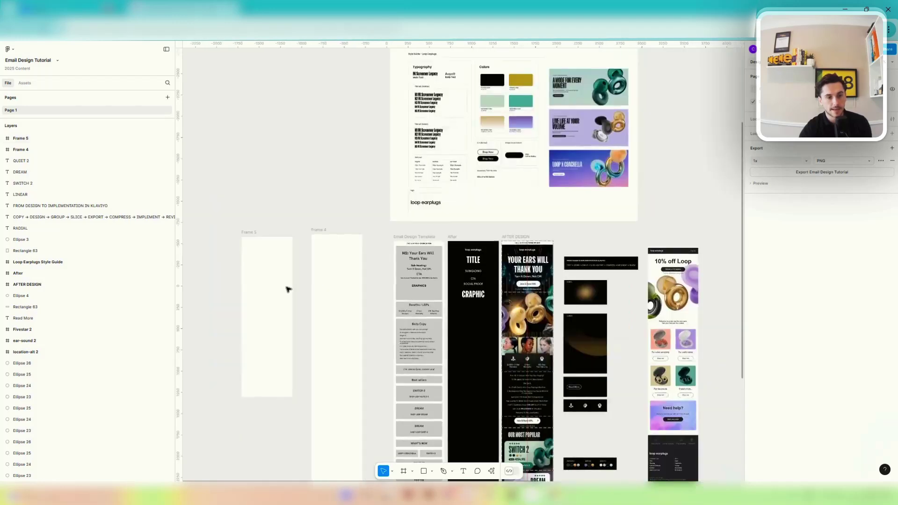
scroll(287, 289, down, 5)
scroll(271, 274, up, 3)
scroll(316, 281, down, 2)
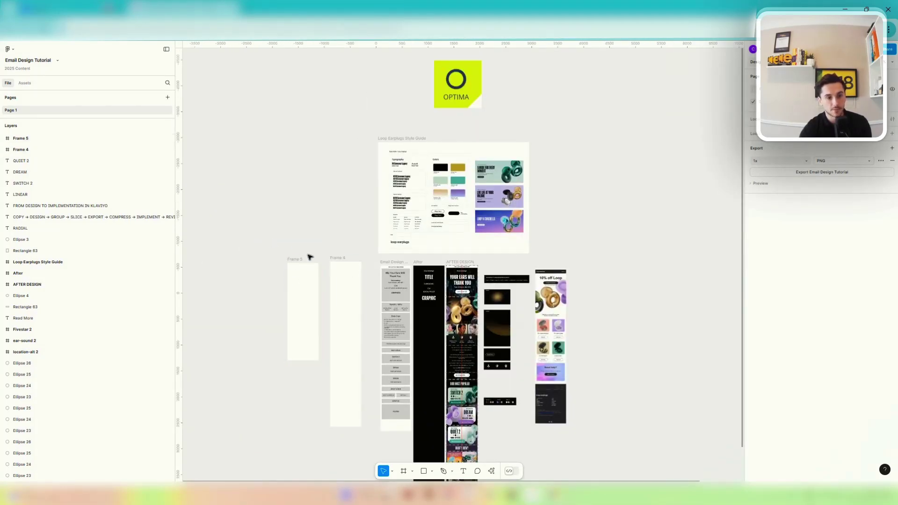
scroll(323, 288, up, 1)
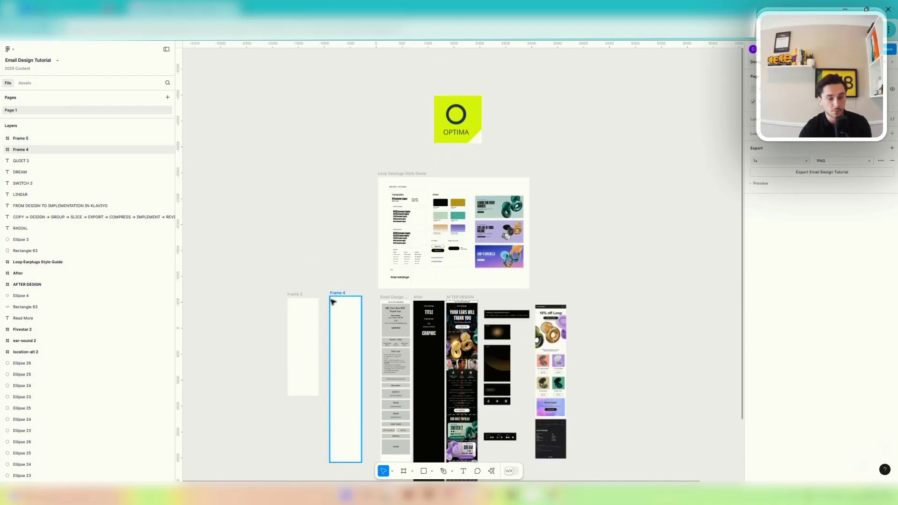
scroll(336, 294, down, 3)
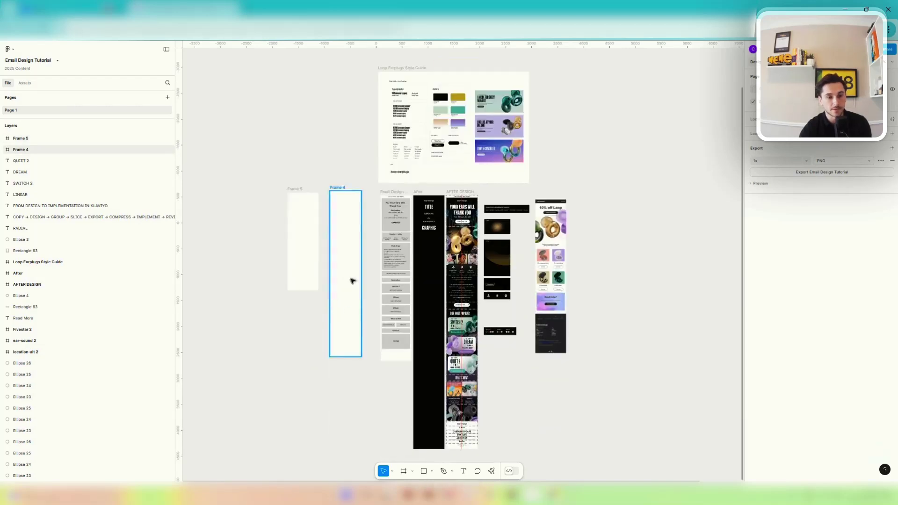
Open the frame tool variants that include Slice and examine the sliced sections of the AFTER DESIGN email.
click(411, 471)
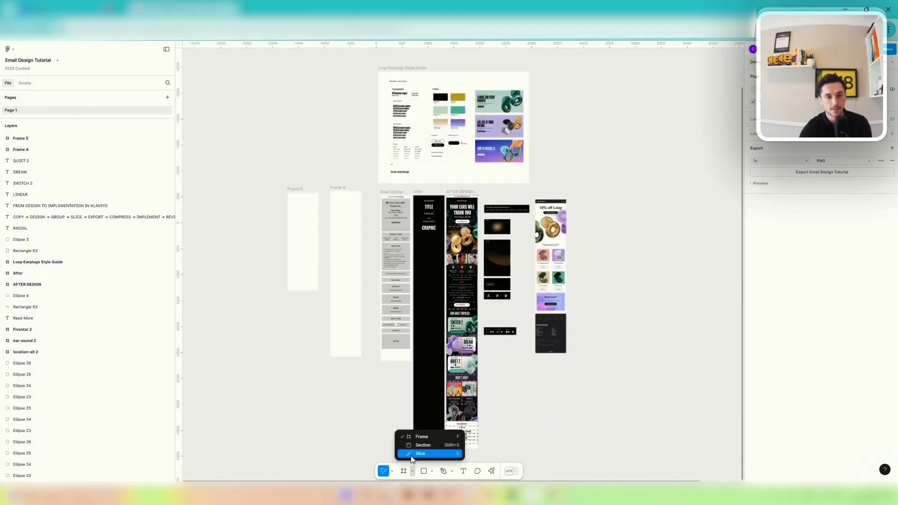
scroll(451, 214, up, 5)
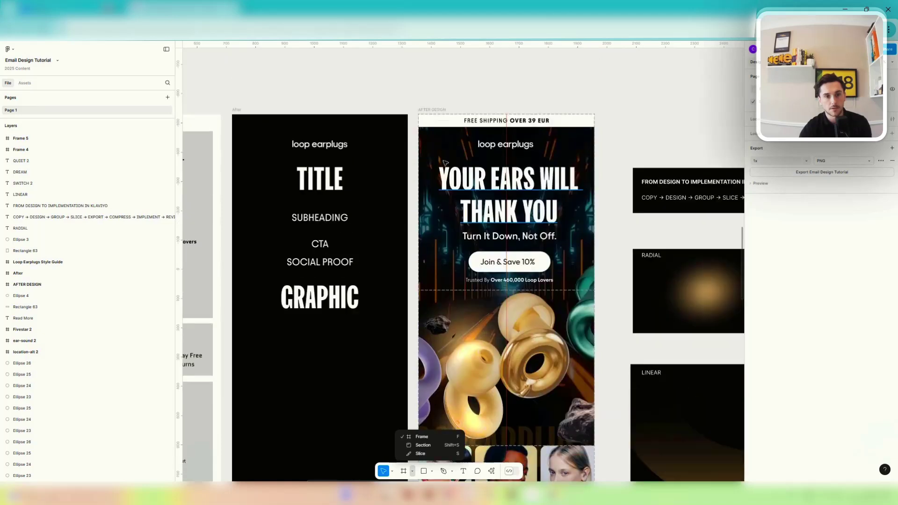
scroll(503, 362, down, 10)
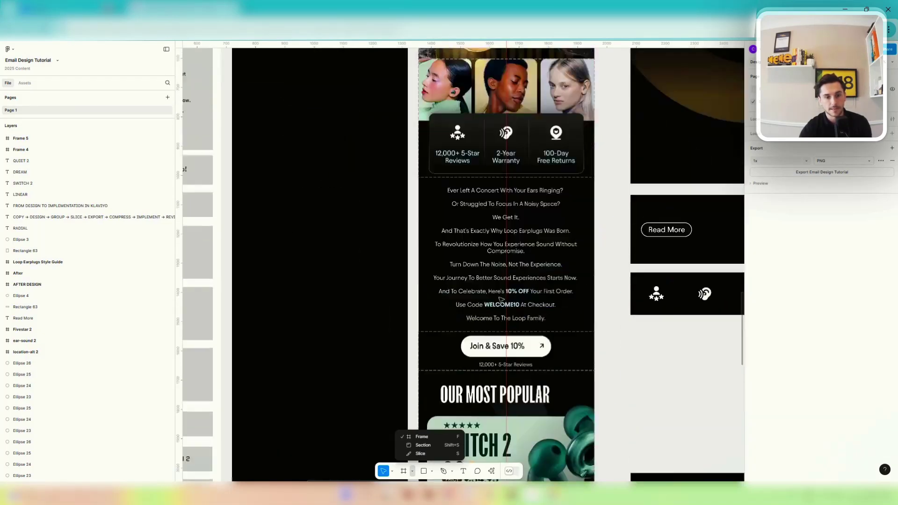
scroll(503, 362, down, 10)
scroll(487, 309, up, 13)
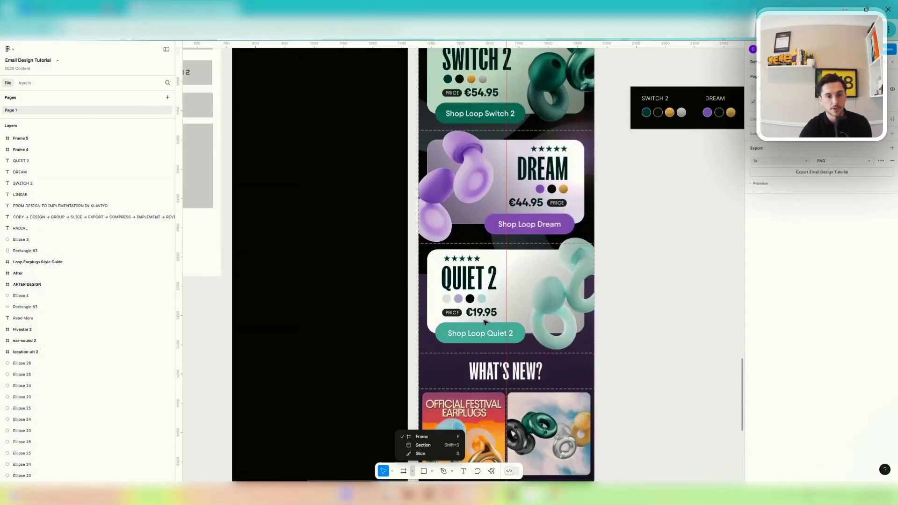
scroll(487, 306, up, 10)
scroll(439, 263, down, 5)
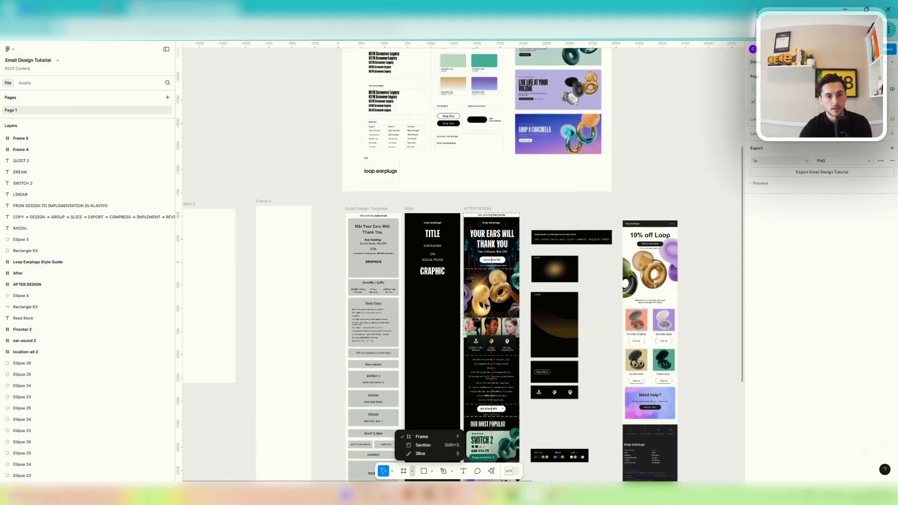
scroll(481, 206, up, 5)
scroll(481, 206, down, 3)
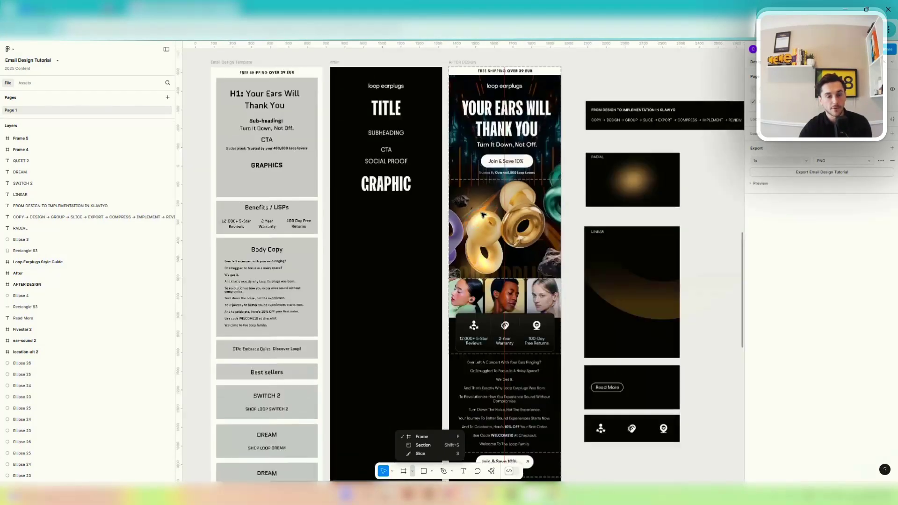
Compare the email design template with the finished and original emails, and examine the style guide's typography and colors.
scroll(466, 101, down, 3)
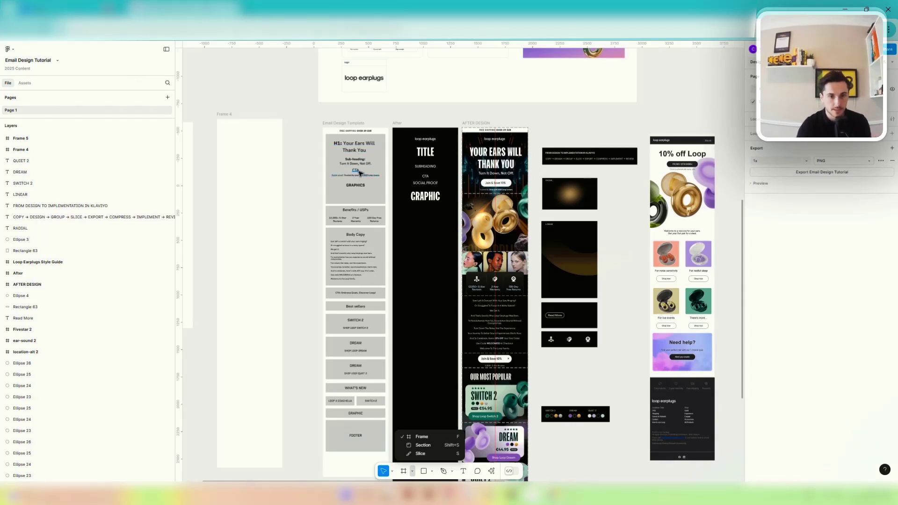
scroll(456, 275, down, 3)
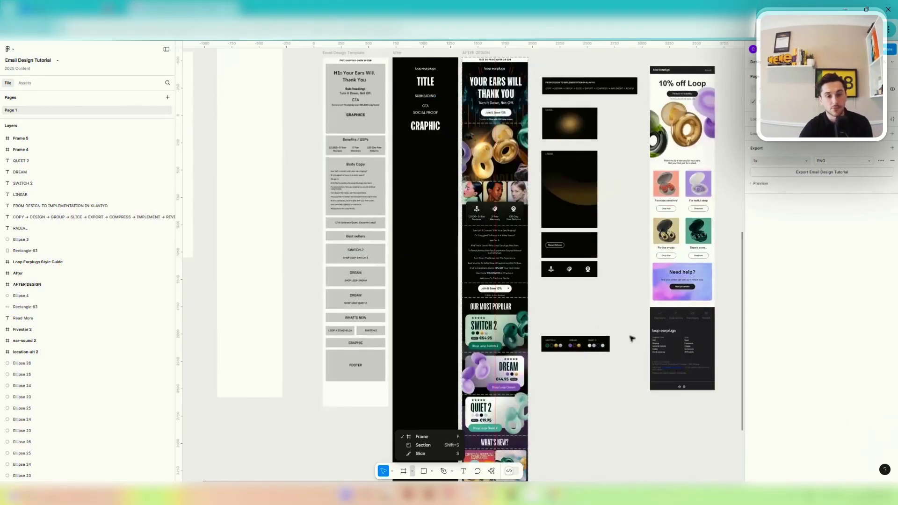
scroll(457, 230, up, 6)
click(457, 231)
scroll(457, 231, down, 2)
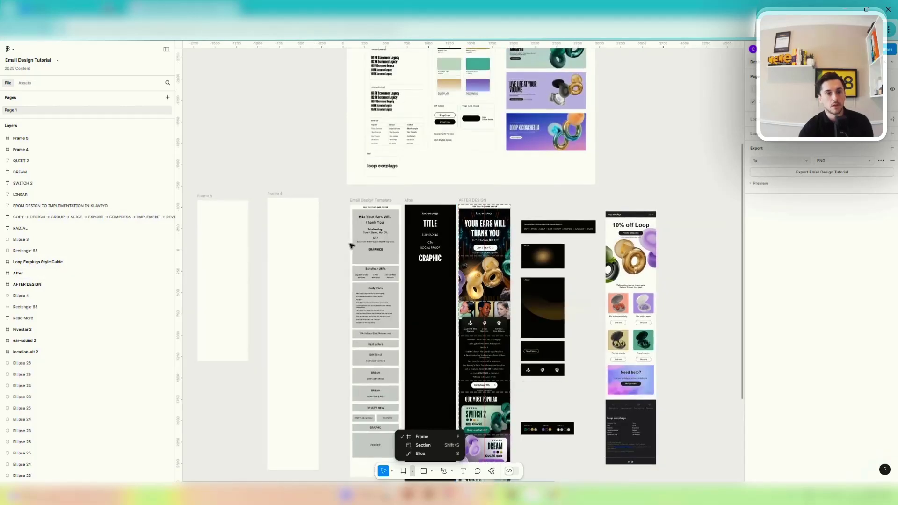
scroll(536, 177, up, 3)
scroll(537, 178, up, 3)
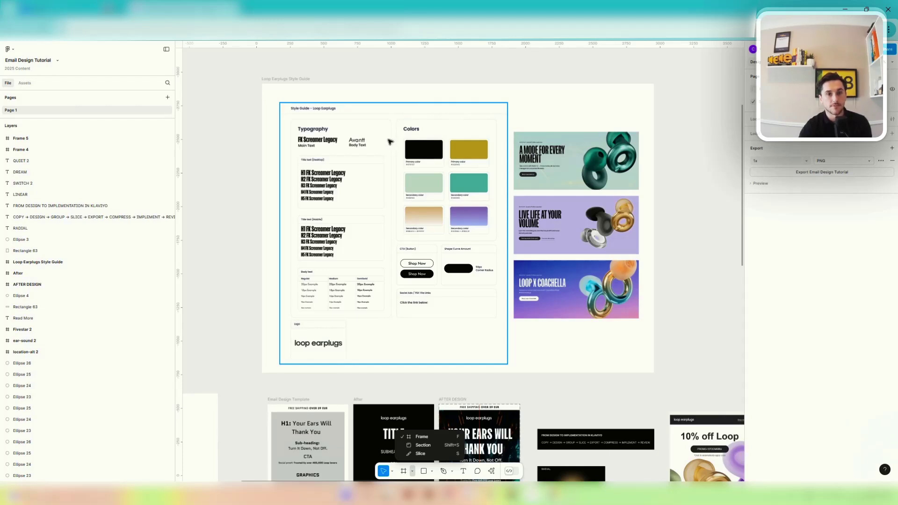
scroll(389, 141, up, 3)
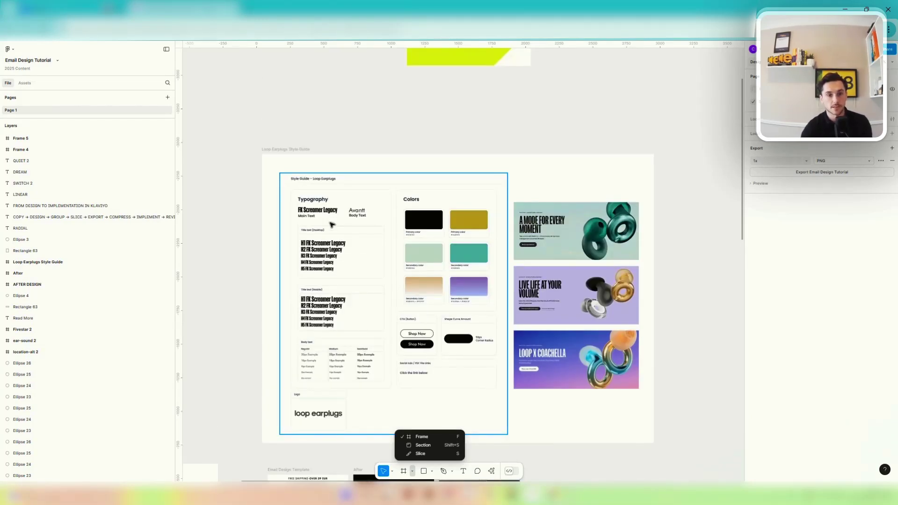
Examine the Loop Earplugs Style Guide's typography, colors and banners alongside the email template, After and AFTER DESIGN frames.
scroll(411, 370, up, 2)
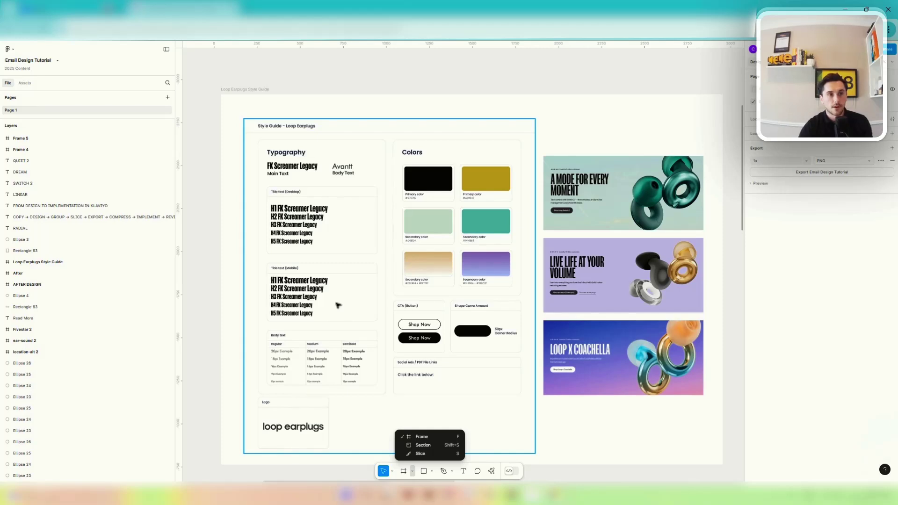
scroll(316, 248, down, 3)
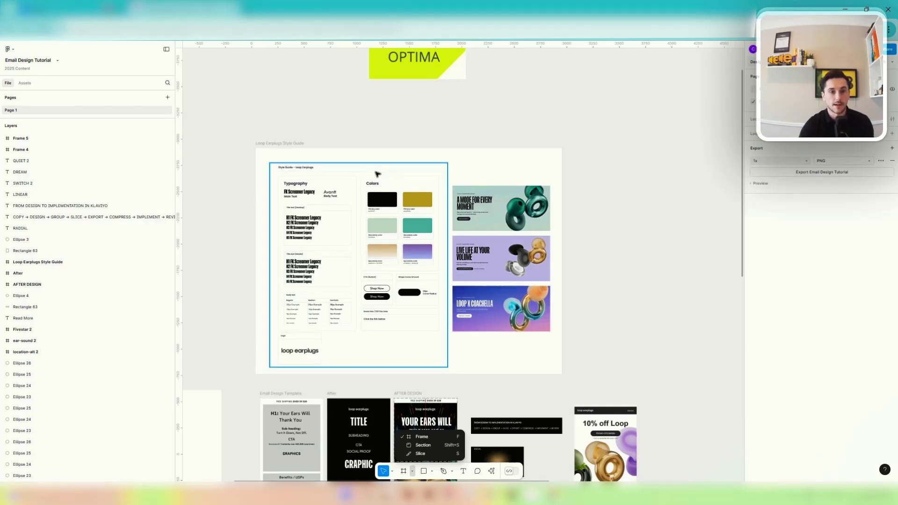
scroll(399, 205, up, 3)
scroll(398, 204, down, 4)
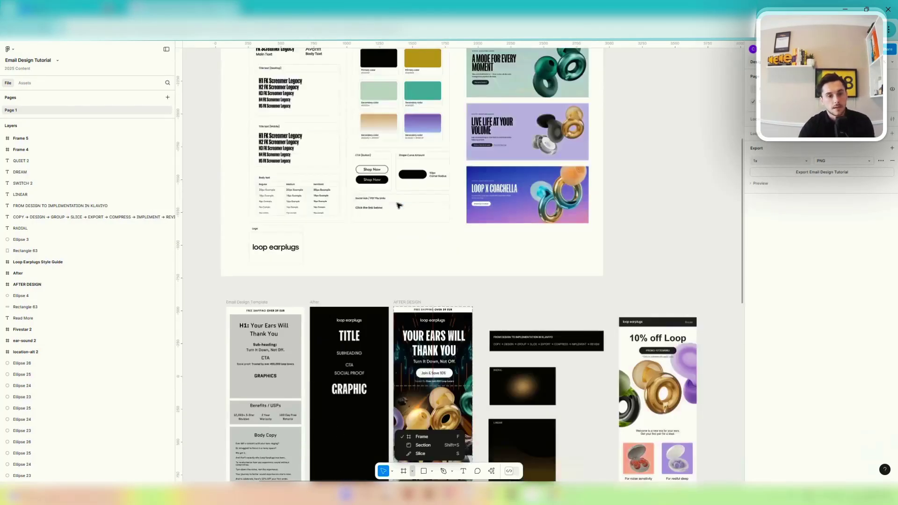
scroll(399, 205, down, 5)
scroll(376, 145, up, 2)
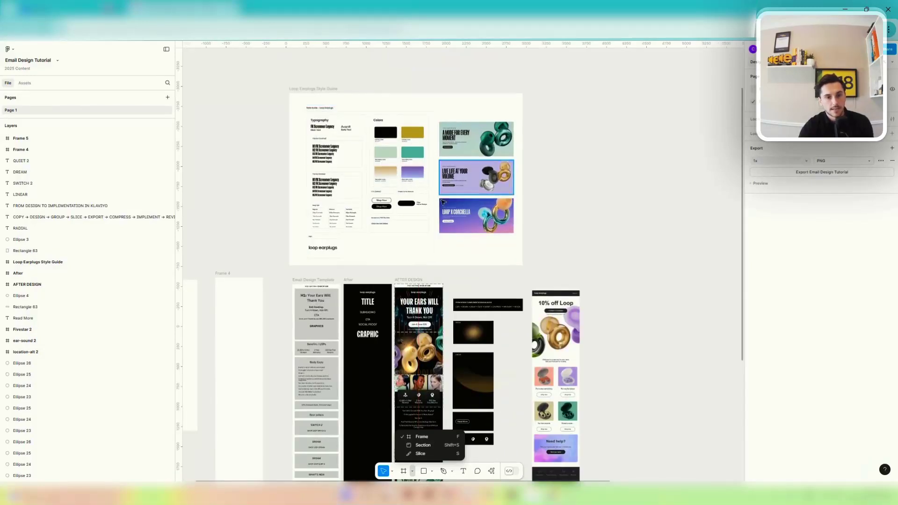
scroll(514, 304, down, 2)
scroll(510, 330, up, 2)
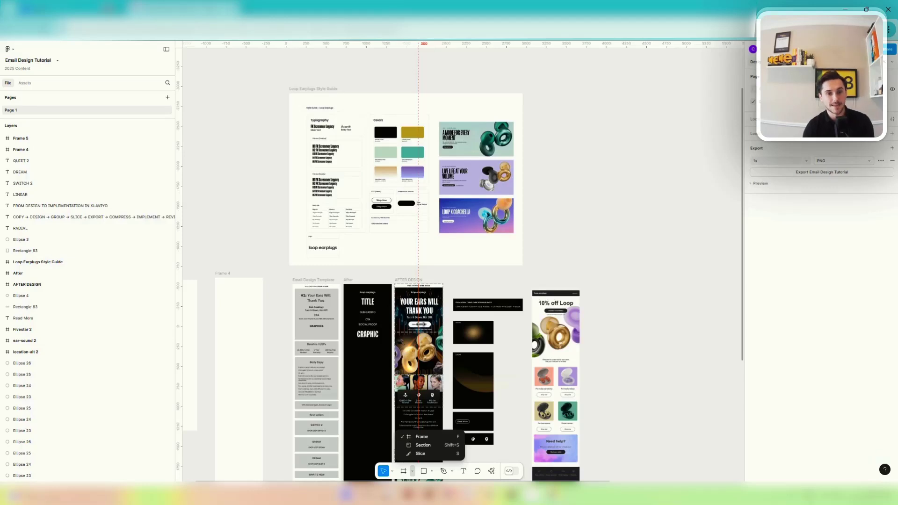
scroll(396, 290, down, 3)
scroll(389, 234, down, 5)
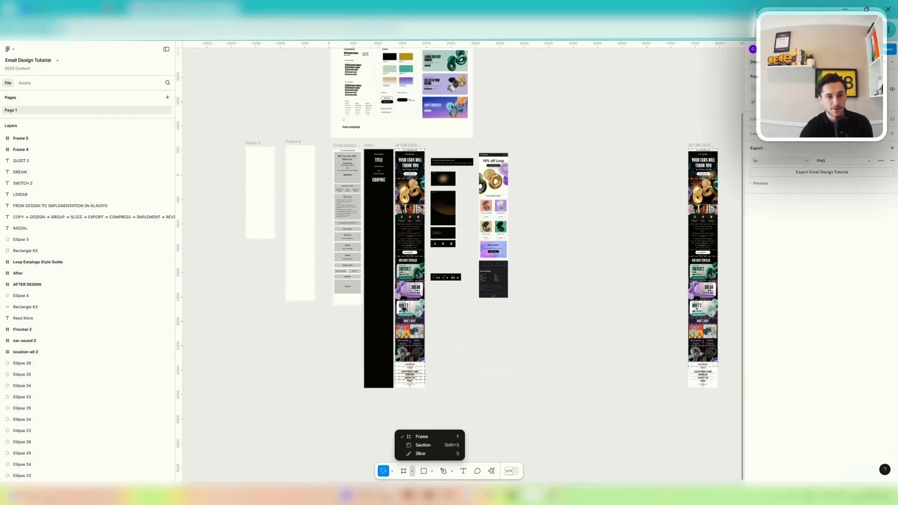
scroll(381, 186, up, 5)
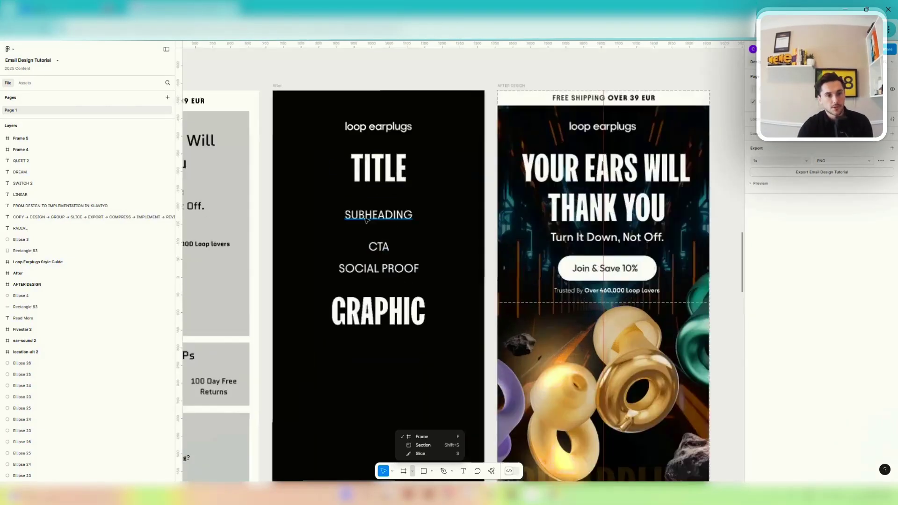
scroll(371, 238, up, 5)
Select the After frame to inspect its width, and compare its header layout with the Email Design Template and AFTER DESIGN.
click(278, 86)
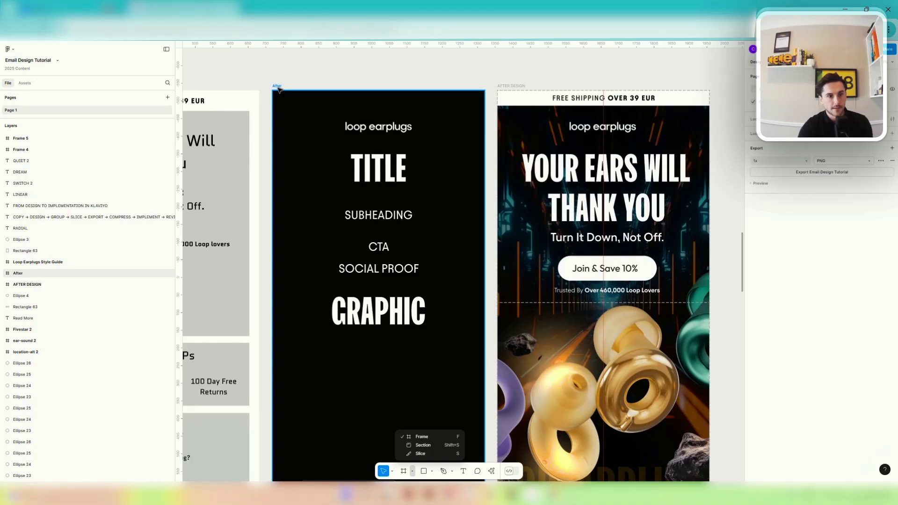
click(278, 87)
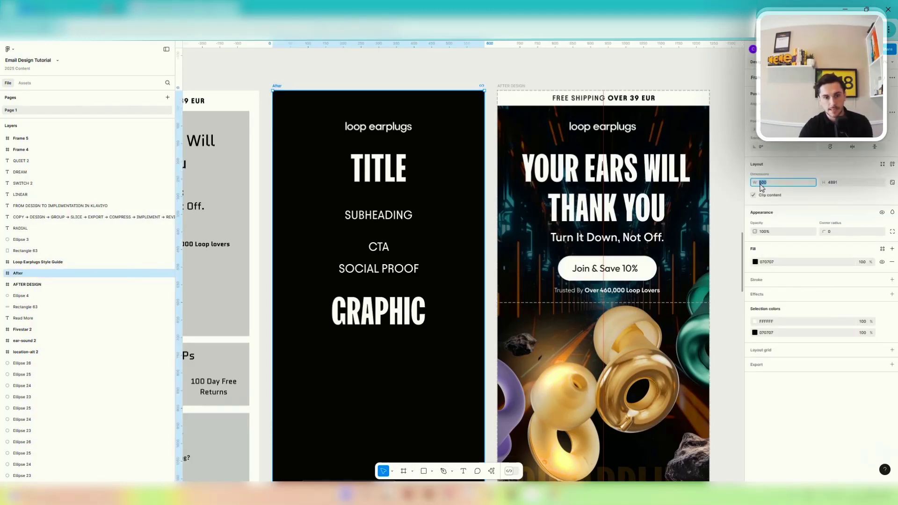
scroll(486, 206, down, 10)
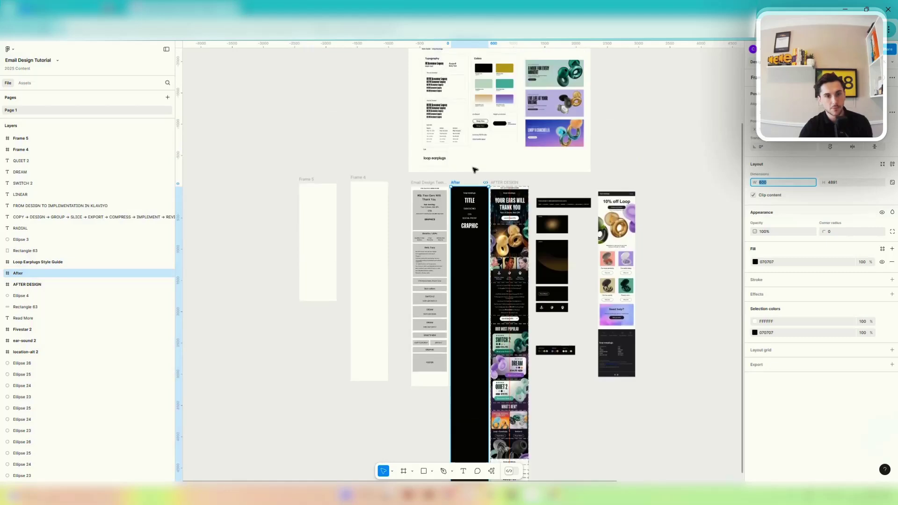
scroll(474, 169, up, 10)
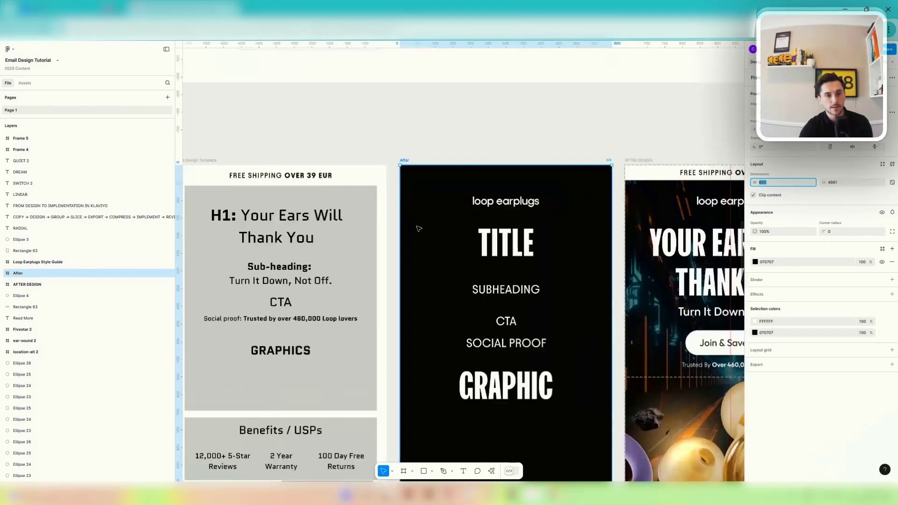
scroll(419, 229, down, 3)
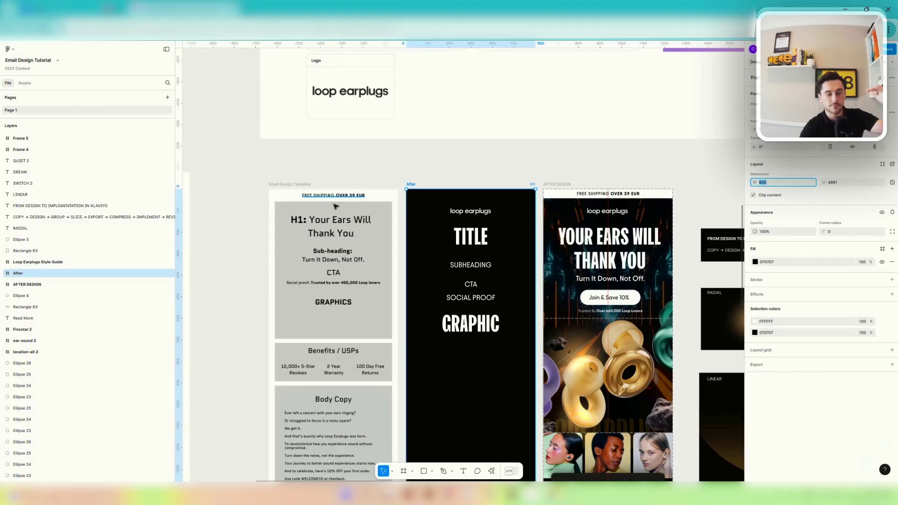
scroll(341, 225, down, 4)
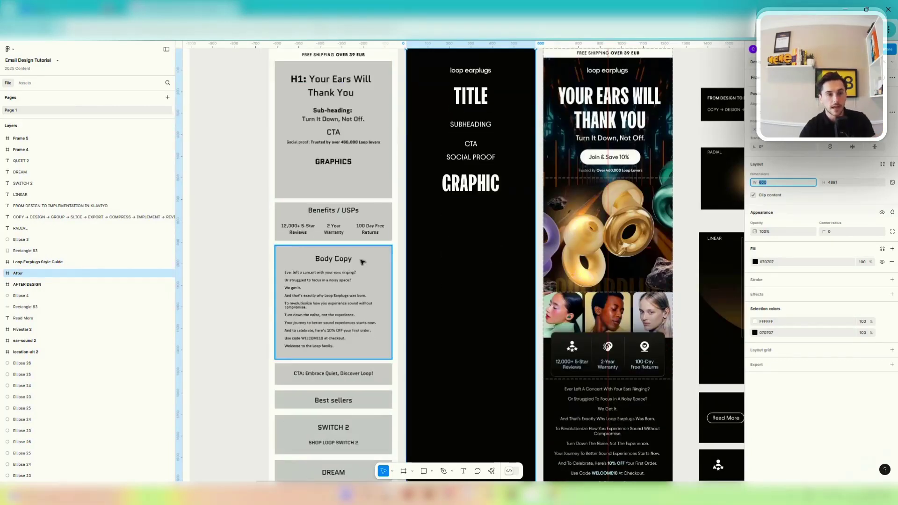
scroll(362, 262, up, 2)
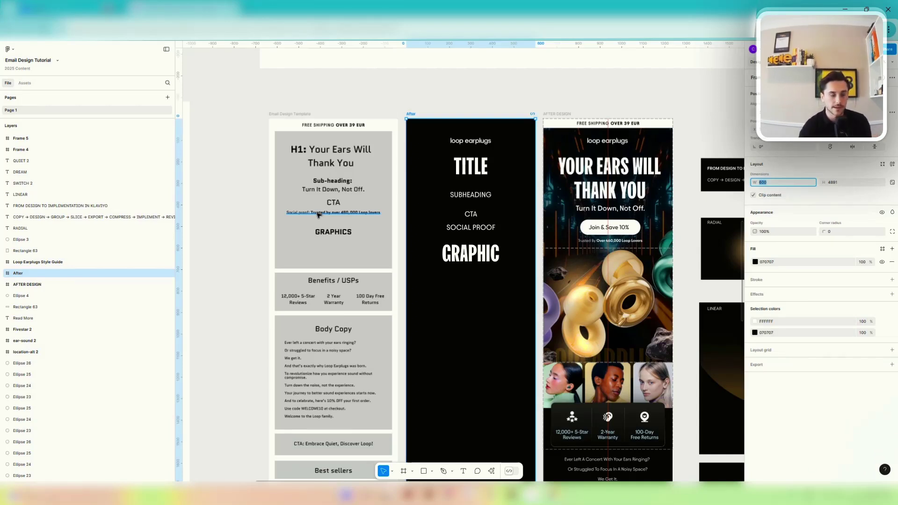
scroll(311, 146, up, 3)
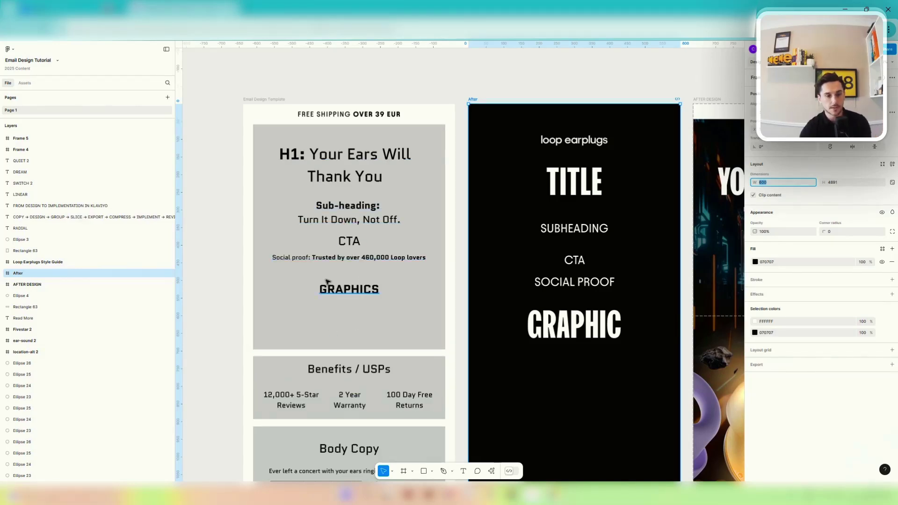
scroll(326, 281, down, 5)
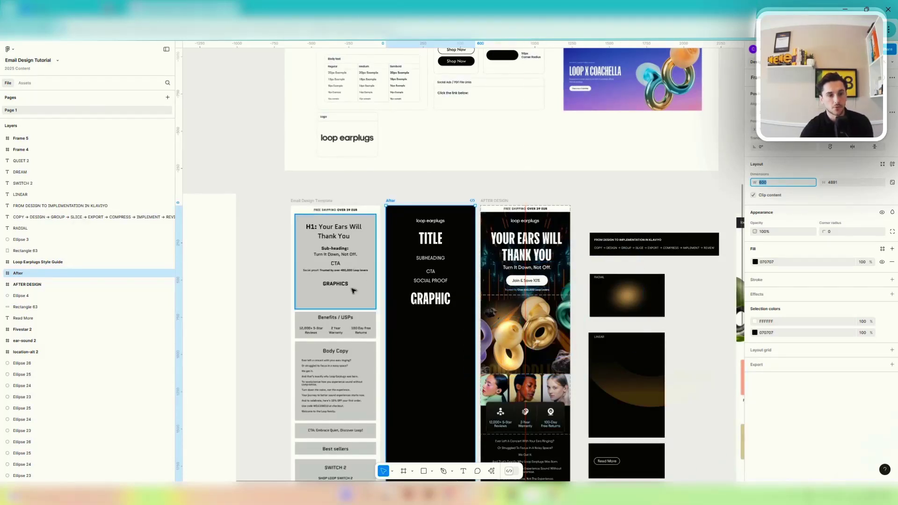
scroll(340, 292, up, 3)
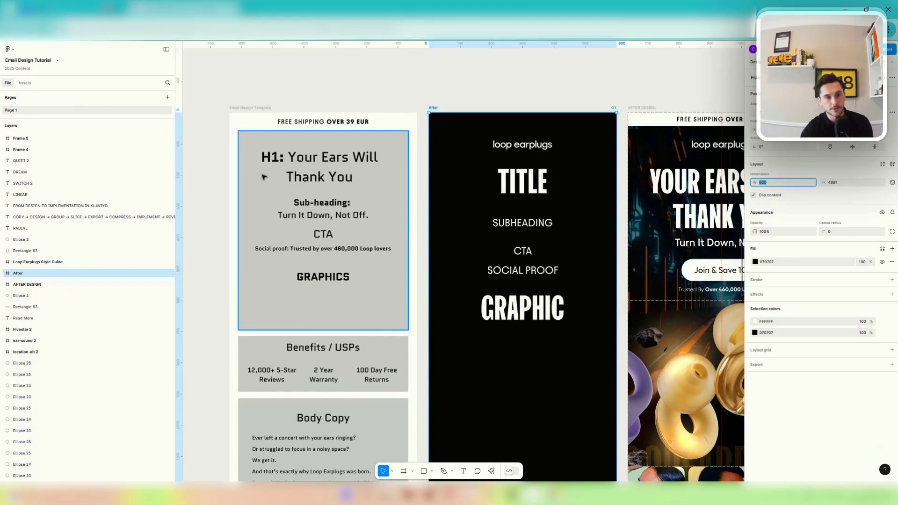
Draw a triangle polygon about 459 × 459 px over the template's header section and rotate it 180° to point downward.
click(431, 472)
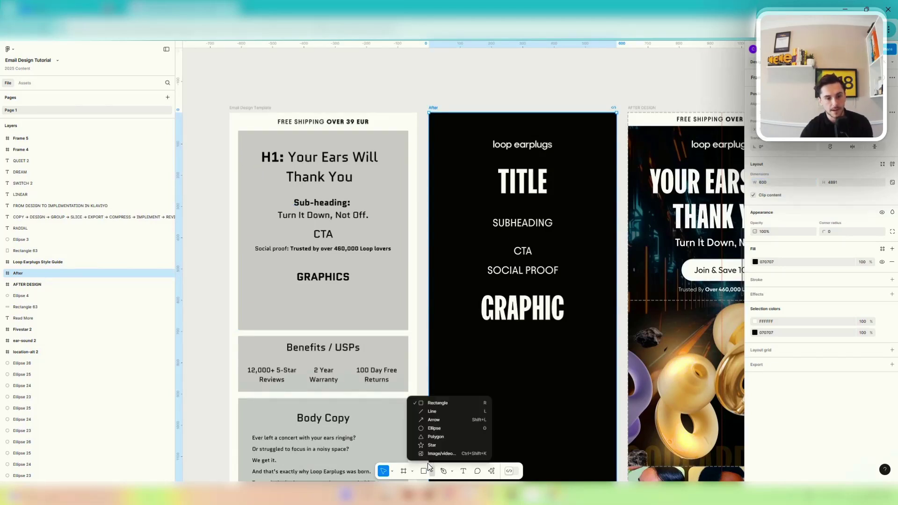
click(429, 442)
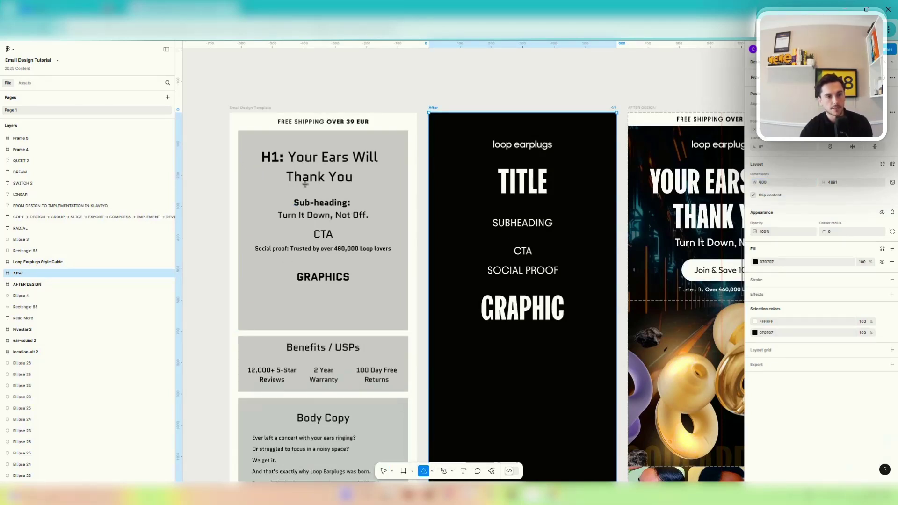
mouse_move(326, 218)
mouse_down()
mouse_move(401, 300)
mouse_move(398, 290)
mouse_up()
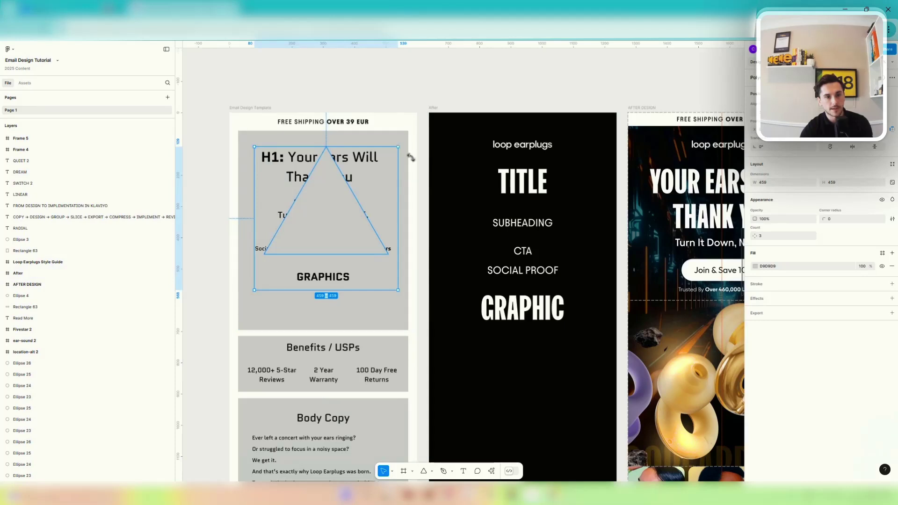
drag(411, 158, 306, 211)
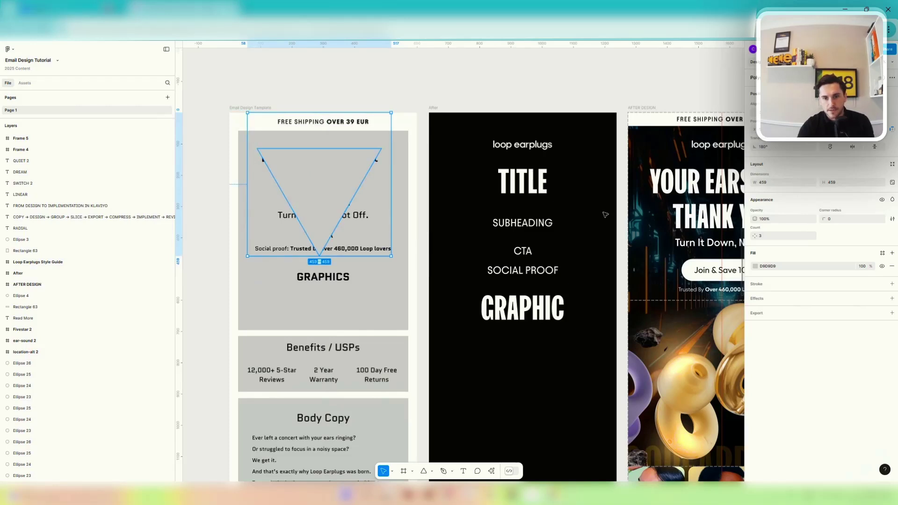
Fill the triangle with white (FFFFFF) and enlarge it to about 585 × 585 px over the template's header section.
click(755, 268)
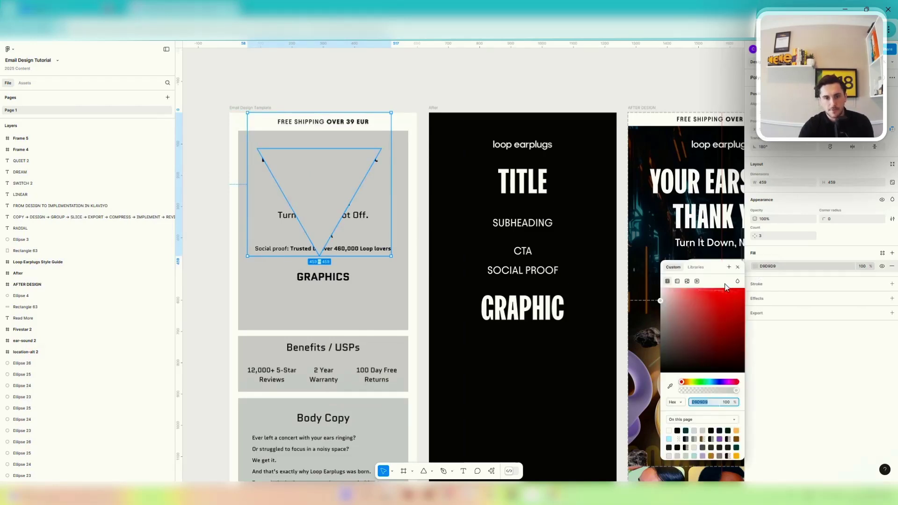
click(660, 288)
scroll(408, 235, down, 2)
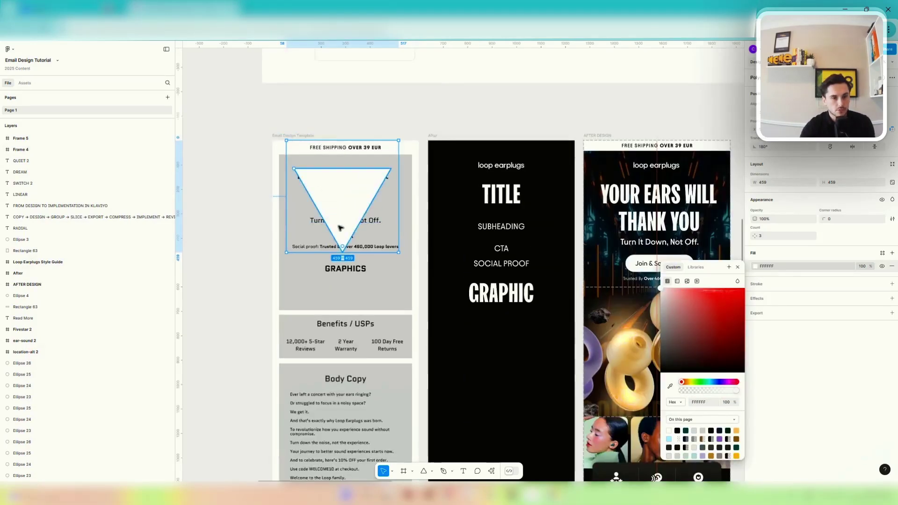
scroll(328, 225, up, 5)
drag(433, 286, 447, 345)
mouse_move(342, 213)
mouse_down()
mouse_move(343, 156)
mouse_move(353, 207)
mouse_up()
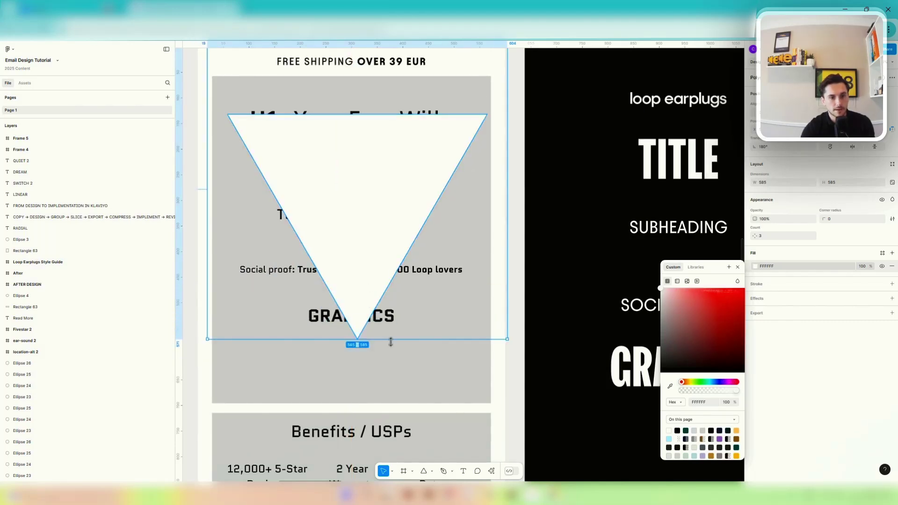
Shrink the triangle to about 388 × 388 px and move it down over the template's GRAPHICS and Benefits / USPs sections.
drag(390, 339, 374, 238)
drag(380, 184, 334, 368)
scroll(372, 192, up, 3)
scroll(346, 153, down, 2)
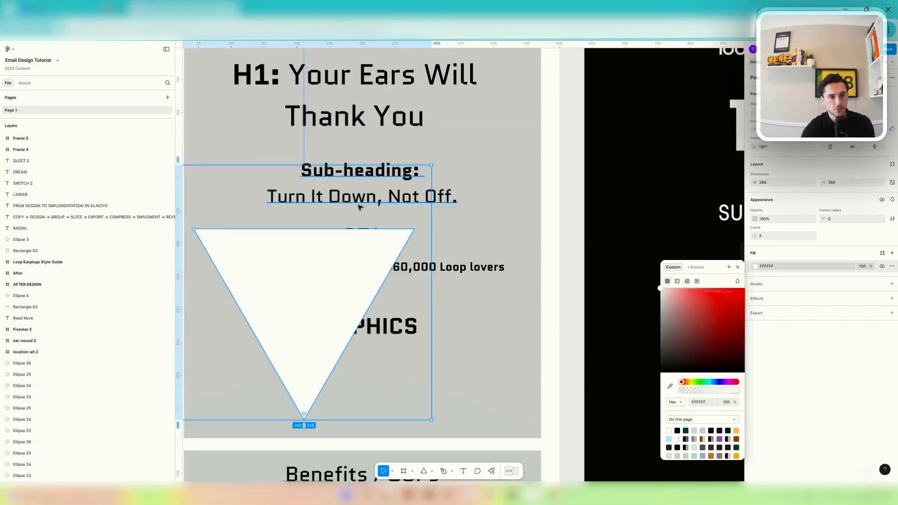
drag(367, 292, 388, 416)
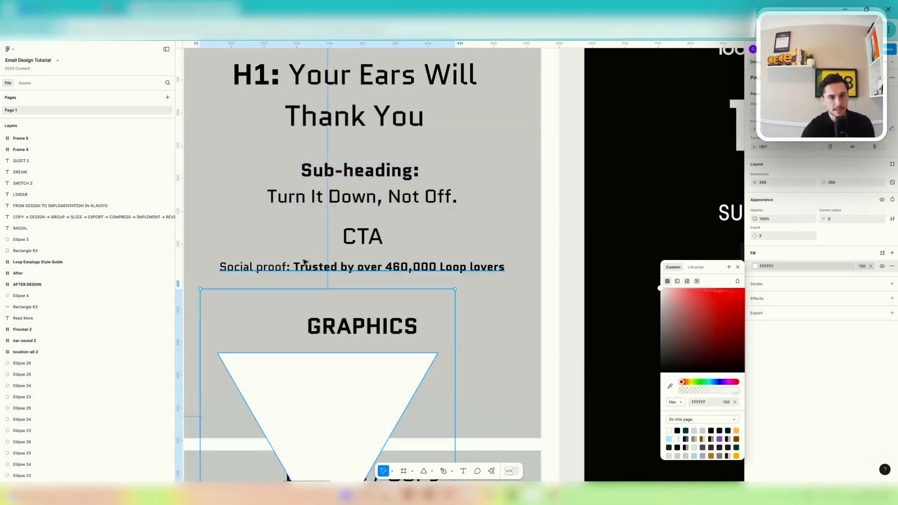
scroll(432, 307, down, 5)
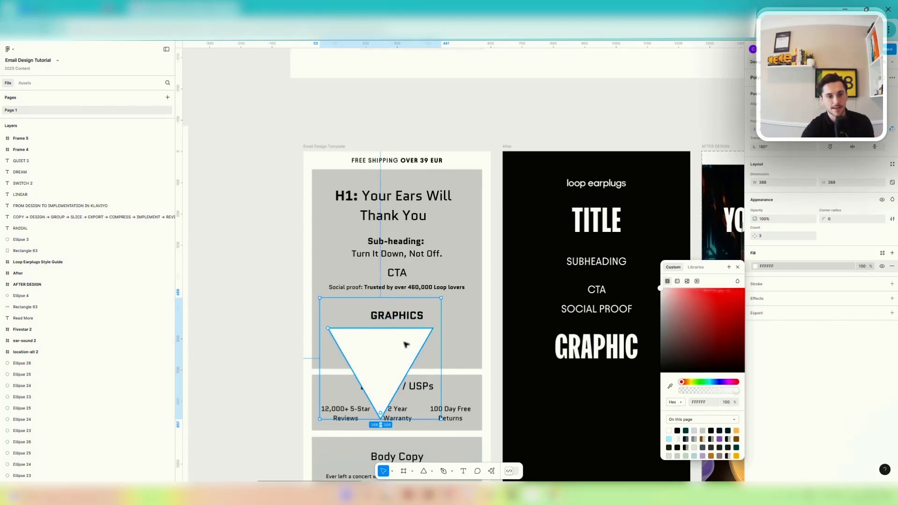
Enlarge the triangle to about 546 × 546 px beside the template's header section and fill it with dark green 08342E.
drag(405, 345, 269, 235)
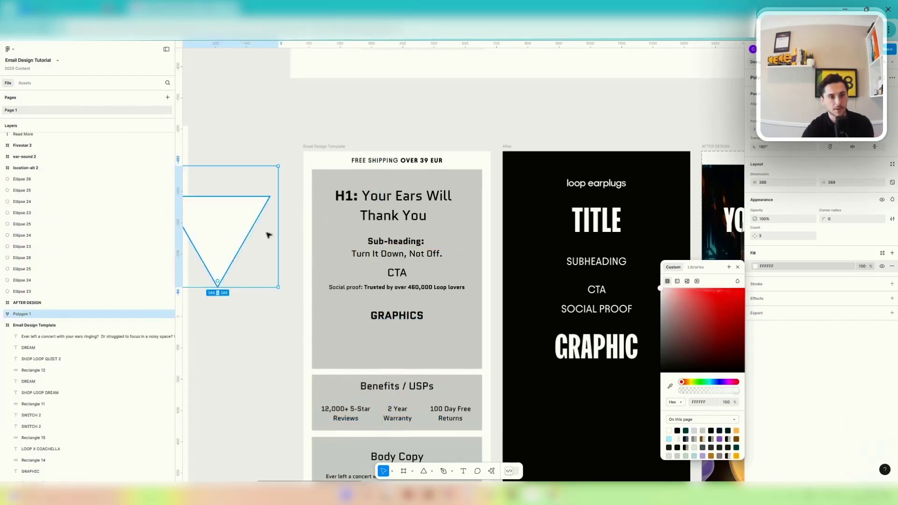
drag(239, 285, 269, 336)
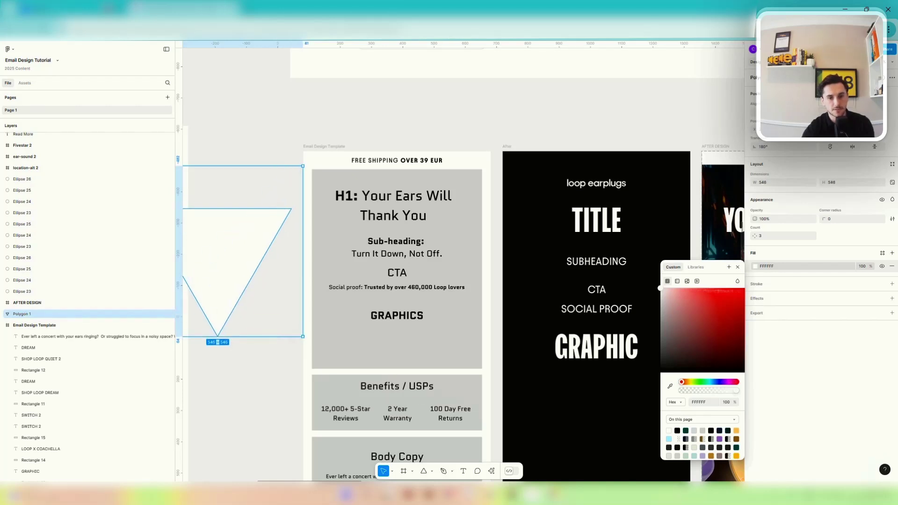
click(686, 430)
scroll(421, 262, up, 2)
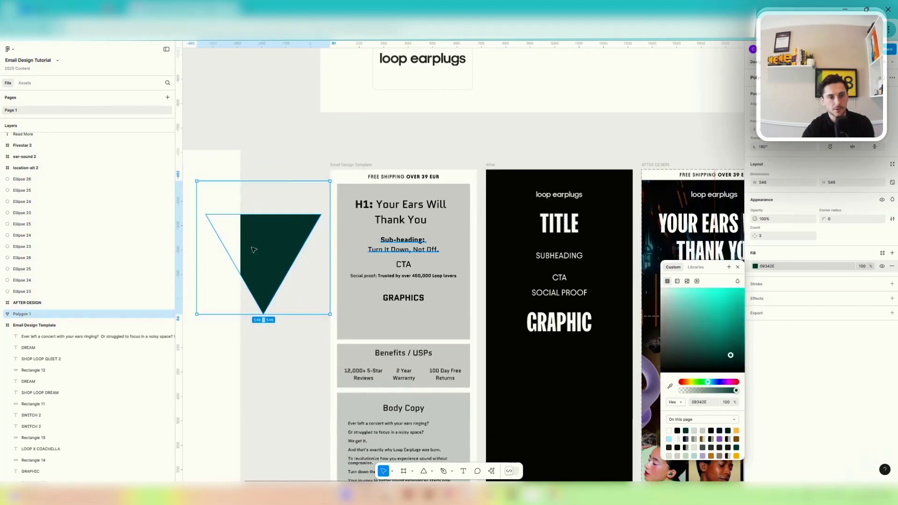
drag(285, 260, 277, 252)
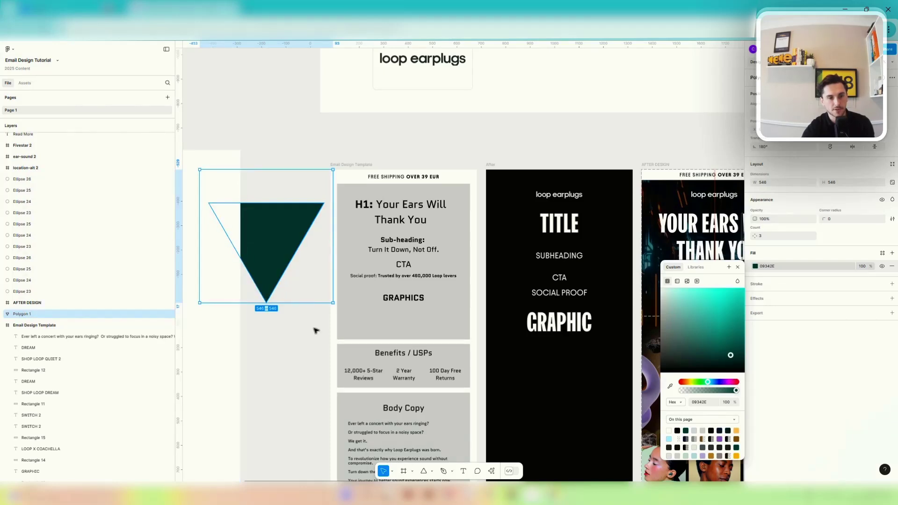
Compare the template's Benefits / USPs and Body Copy sections with the matching sections of the AFTER DESIGN email.
scroll(316, 331, down, 5)
scroll(378, 333, up, 7)
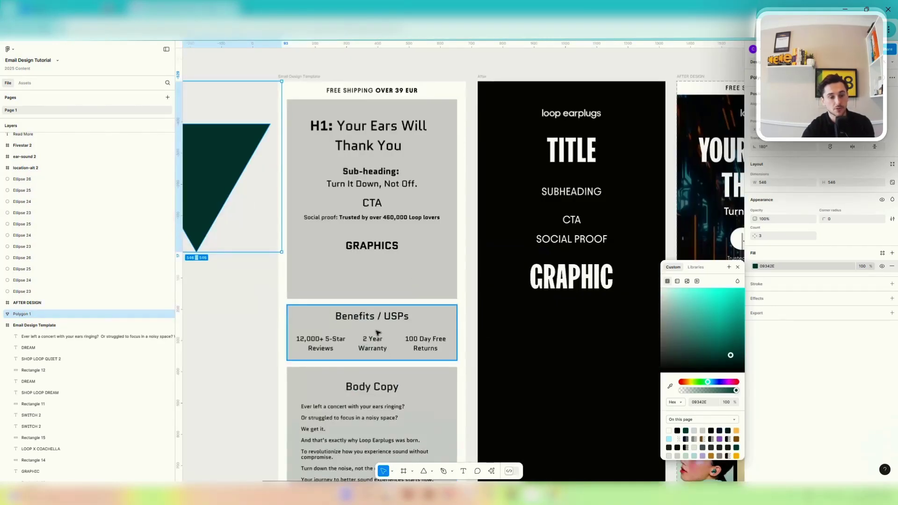
scroll(378, 332, down, 5)
scroll(378, 333, up, 7)
scroll(355, 327, down, 2)
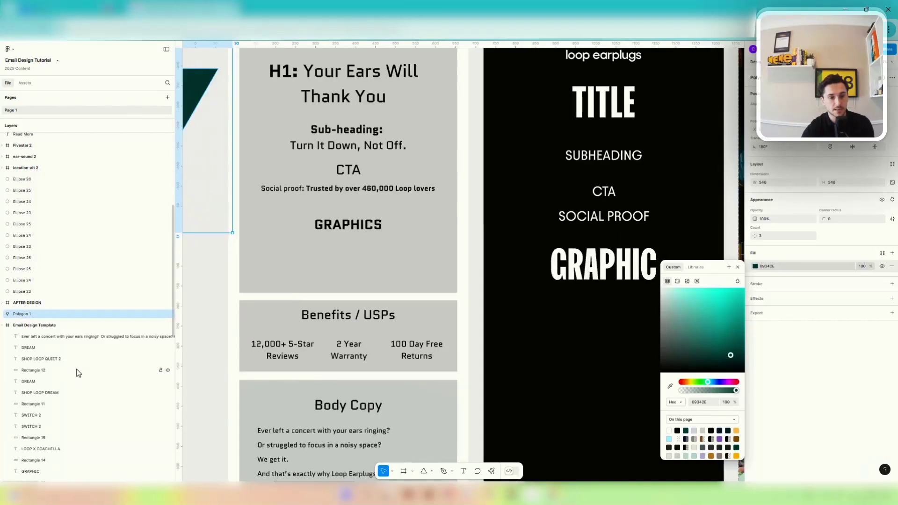
scroll(421, 370, down, 5)
scroll(458, 369, up, 7)
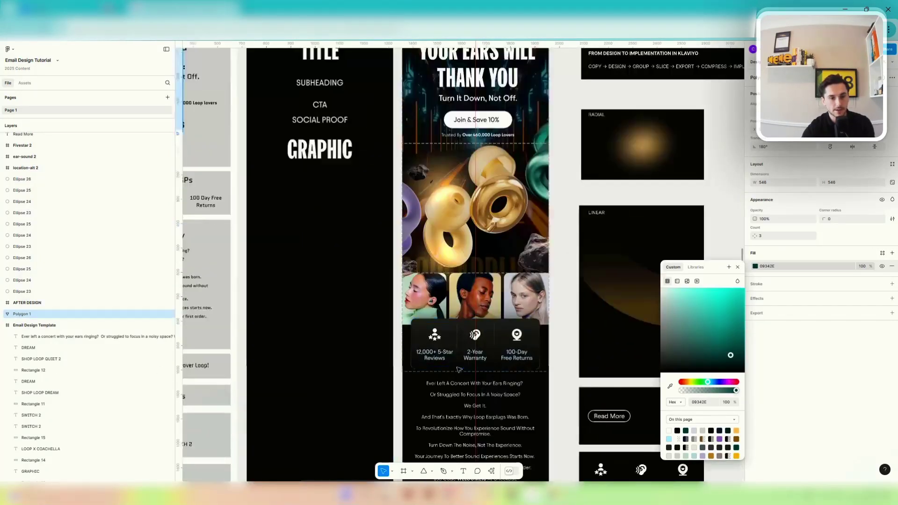
scroll(459, 369, up, 3)
scroll(537, 321, down, 3)
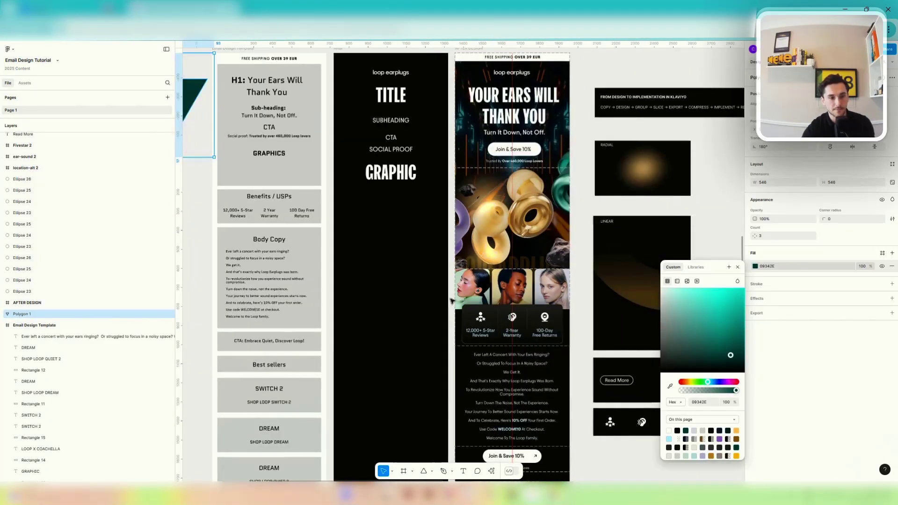
Compare the template's Body Copy and CTA sections with the body text and Join & Save 10% button in the AFTER DESIGN email.
scroll(343, 328, up, 3)
scroll(343, 328, down, 3)
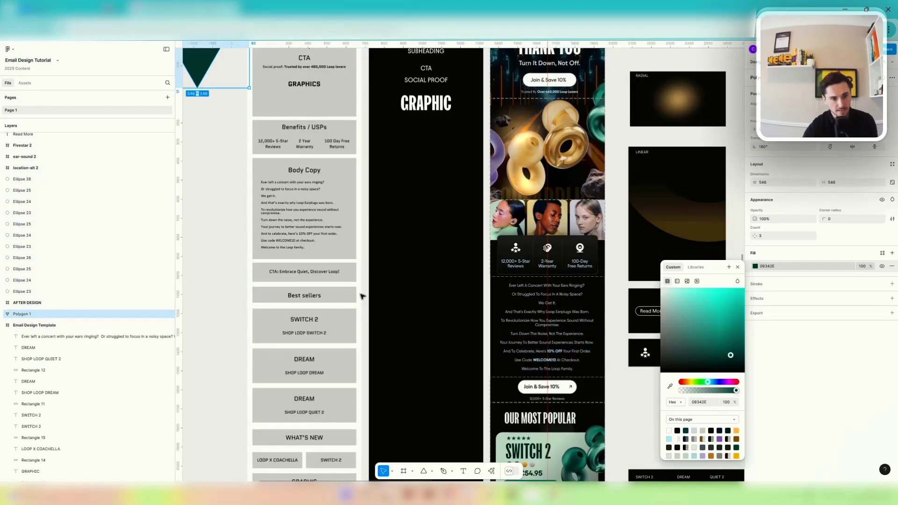
scroll(543, 396, up, 3)
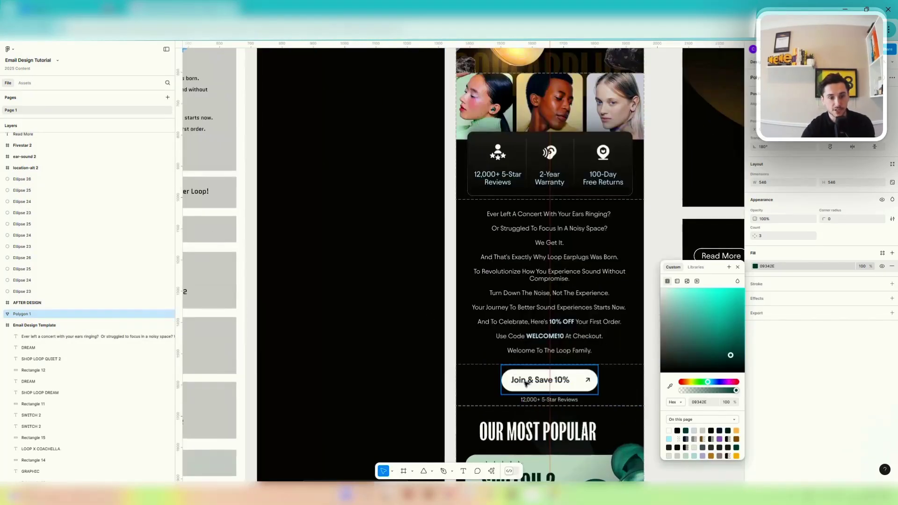
scroll(516, 372, down, 5)
scroll(382, 360, up, 3)
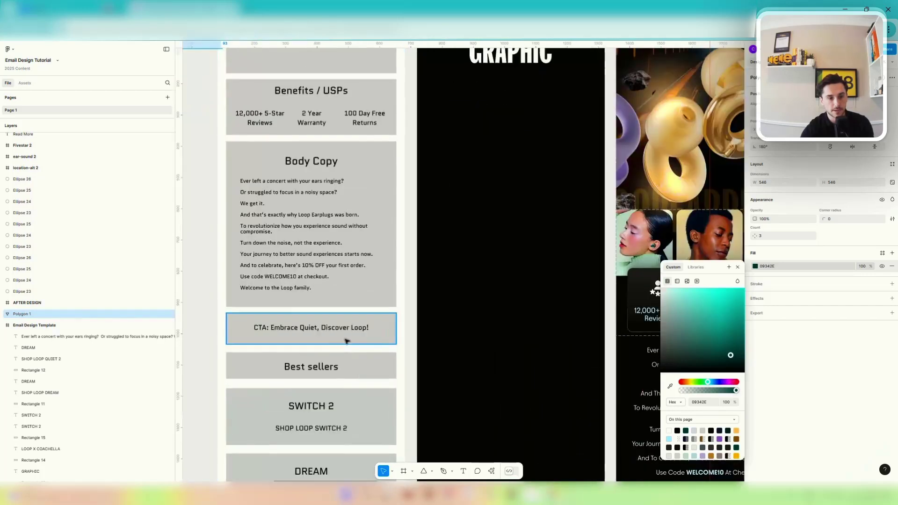
scroll(335, 336, down, 3)
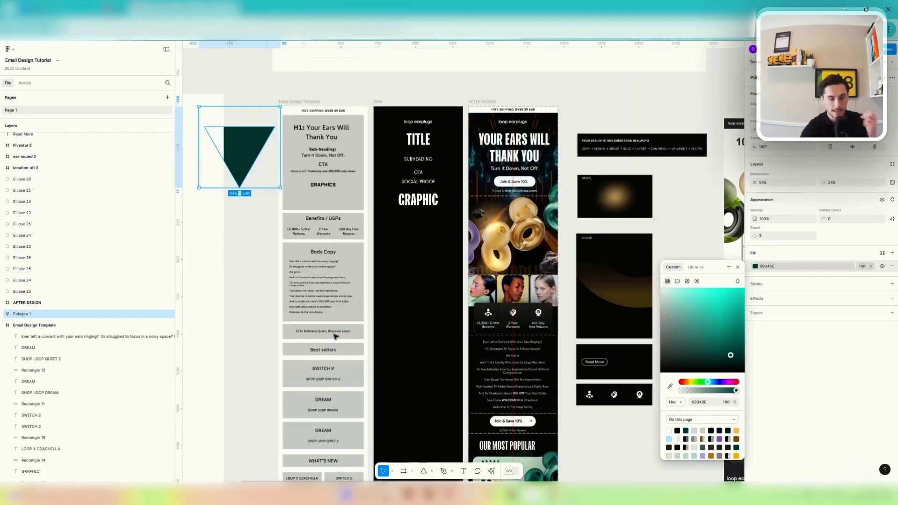
scroll(338, 351, down, 3)
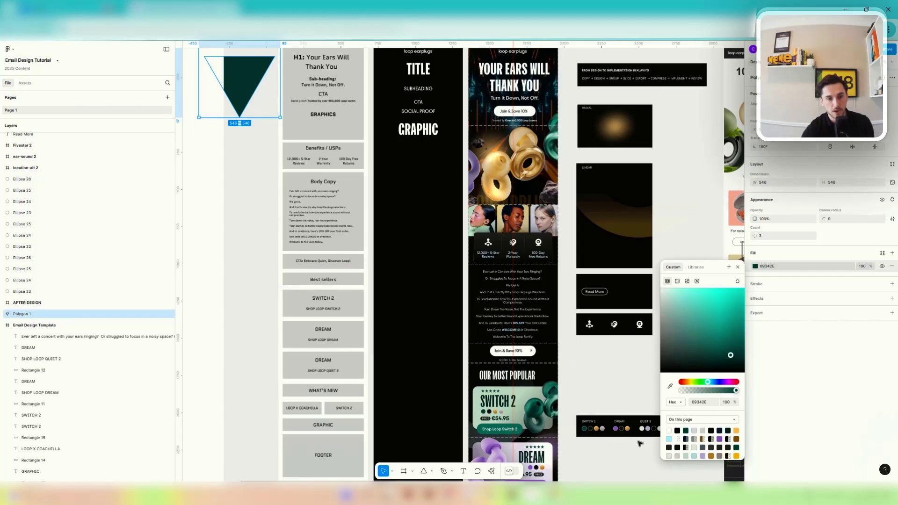
Compare the template's Best sellers, WHAT'S NEW, GRAPHIC and FOOTER blocks with the matching sections of the AFTER DESIGN email.
scroll(479, 337, up, 3)
scroll(468, 339, down, 3)
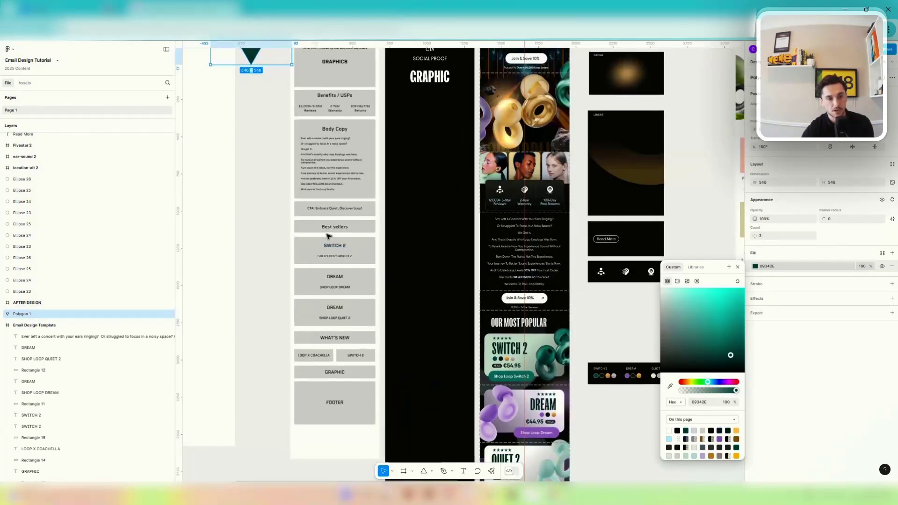
scroll(533, 397, up, 5)
scroll(532, 340, down, 5)
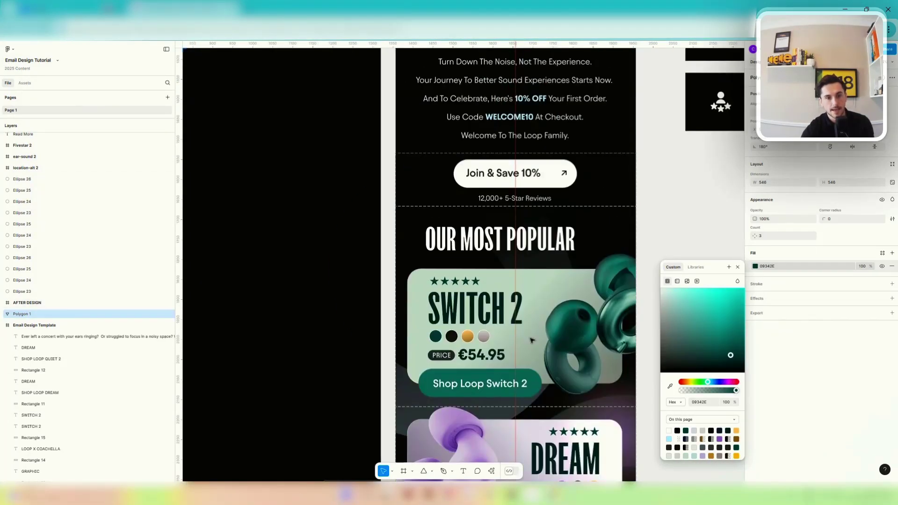
scroll(386, 320, up, 2)
scroll(387, 320, down, 5)
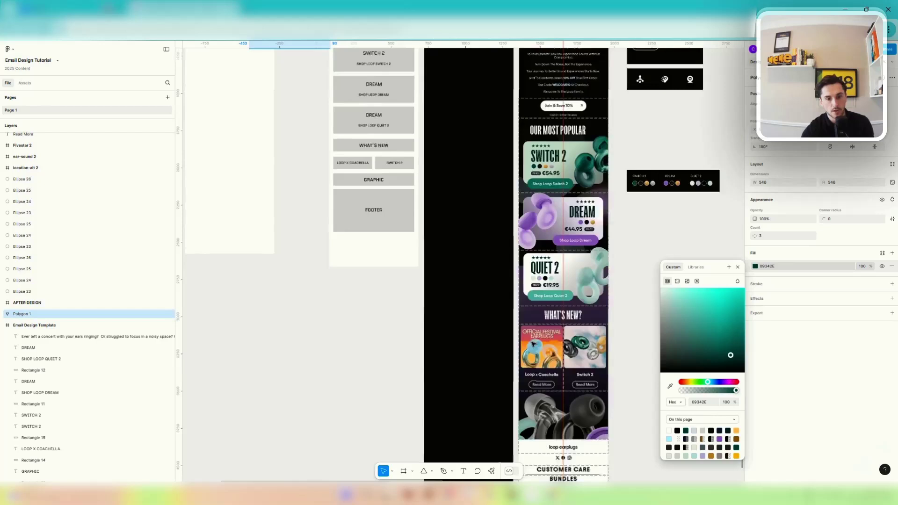
scroll(538, 299, up, 3)
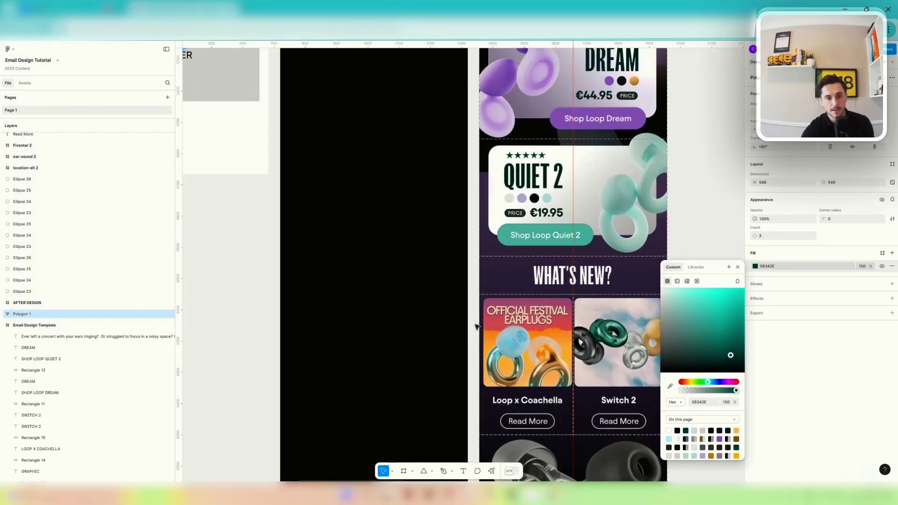
scroll(476, 327, down, 2)
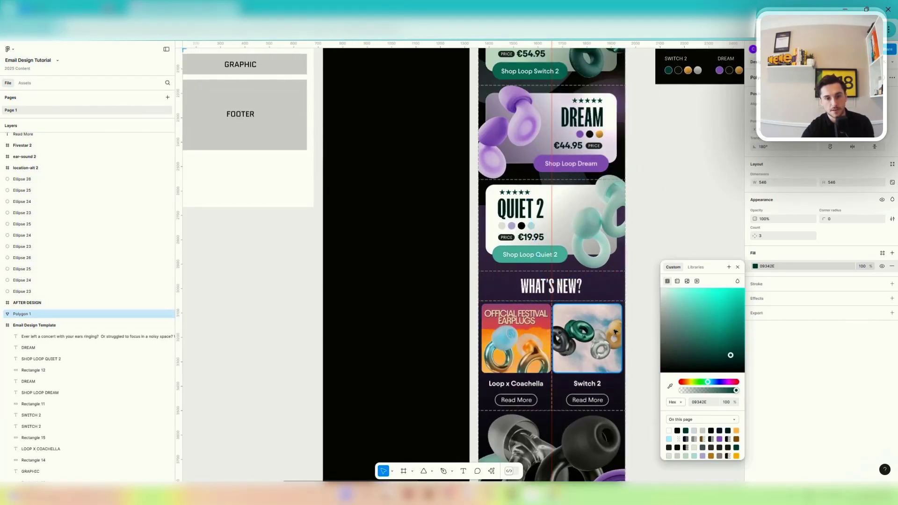
scroll(615, 331, down, 2)
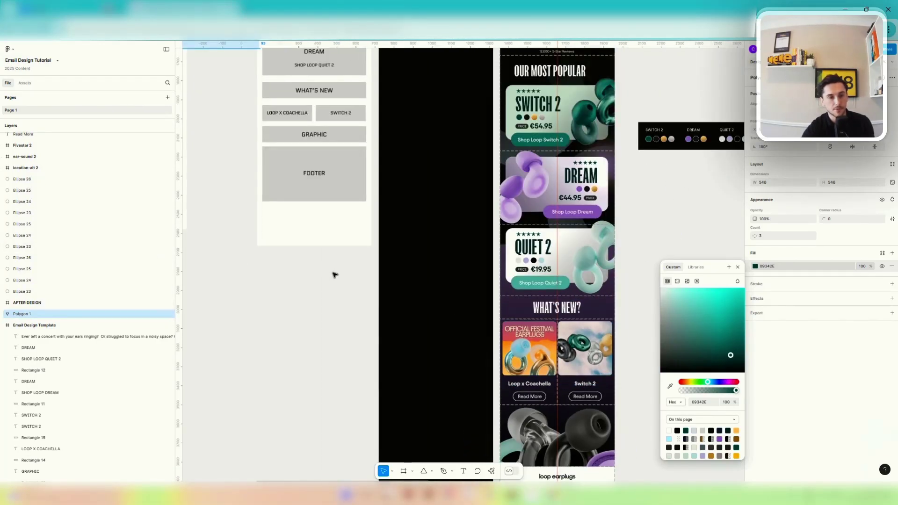
scroll(616, 332, down, 3)
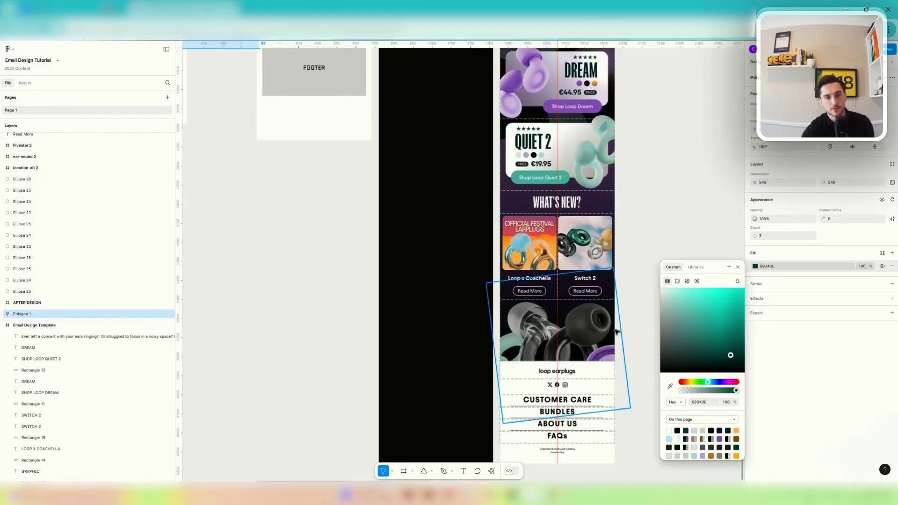
scroll(327, 283, up, 10)
scroll(343, 327, down, 4)
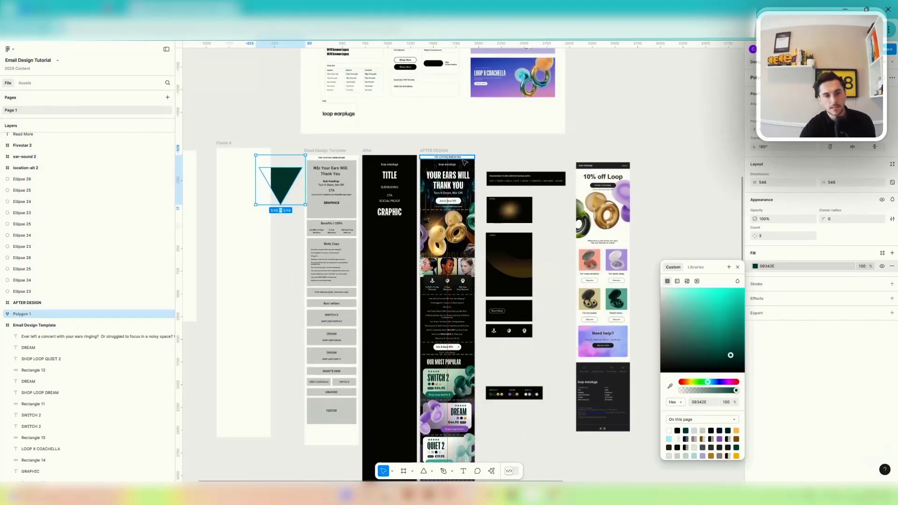
Copy the headline text YOUR EARS WILL THANK YOU from the AFTER DESIGN email and open the After frame's TITLE text for editing.
scroll(465, 162, down, 3)
scroll(445, 188, up, 3)
scroll(416, 154, up, 4)
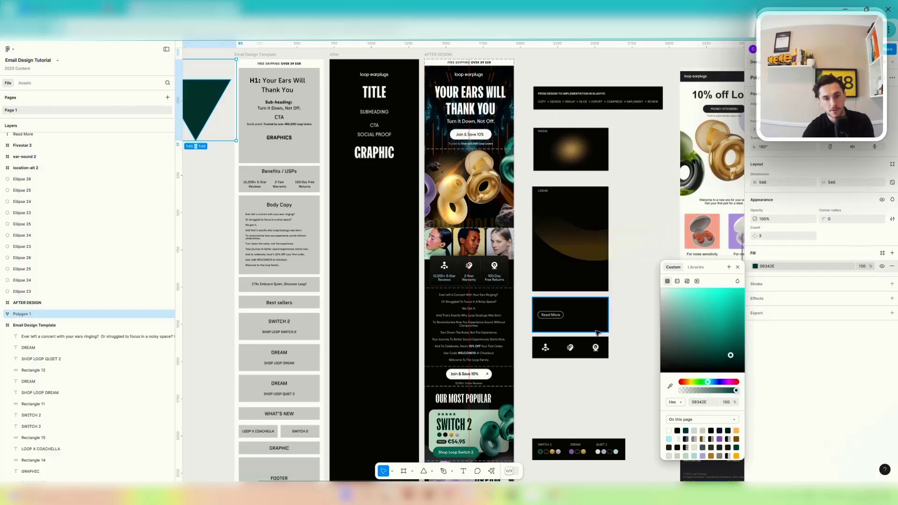
scroll(414, 201, up, 3)
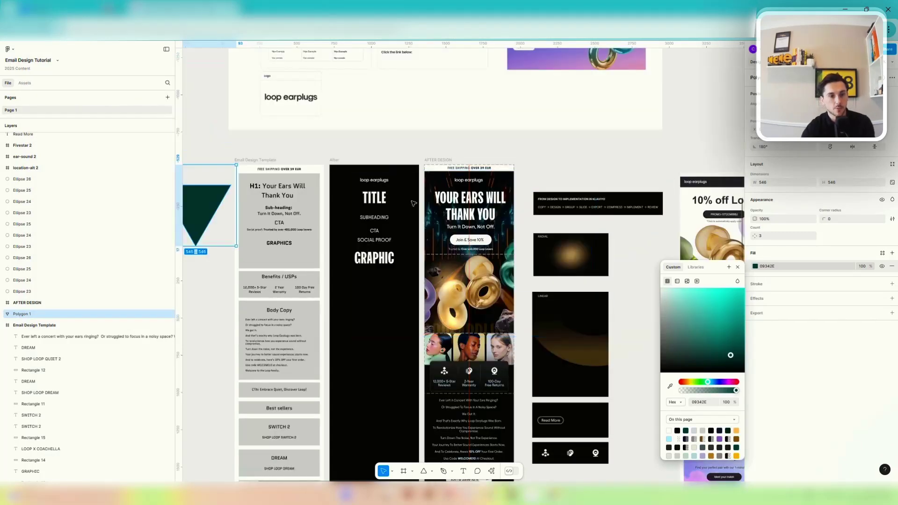
scroll(442, 215, up, 3)
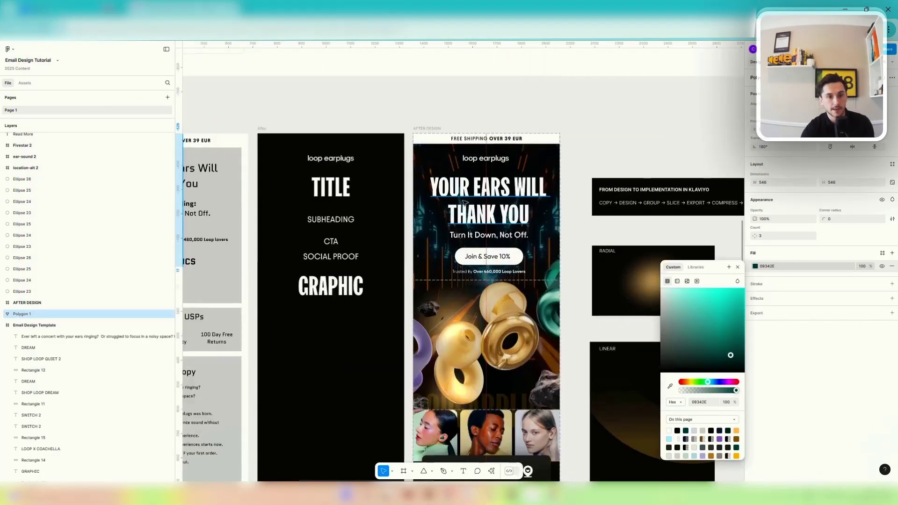
click(463, 200)
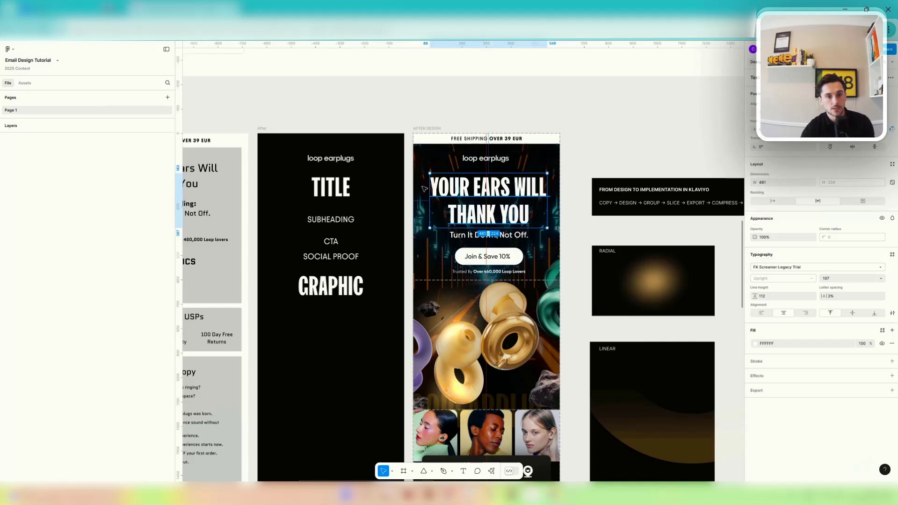
double_click(465, 191)
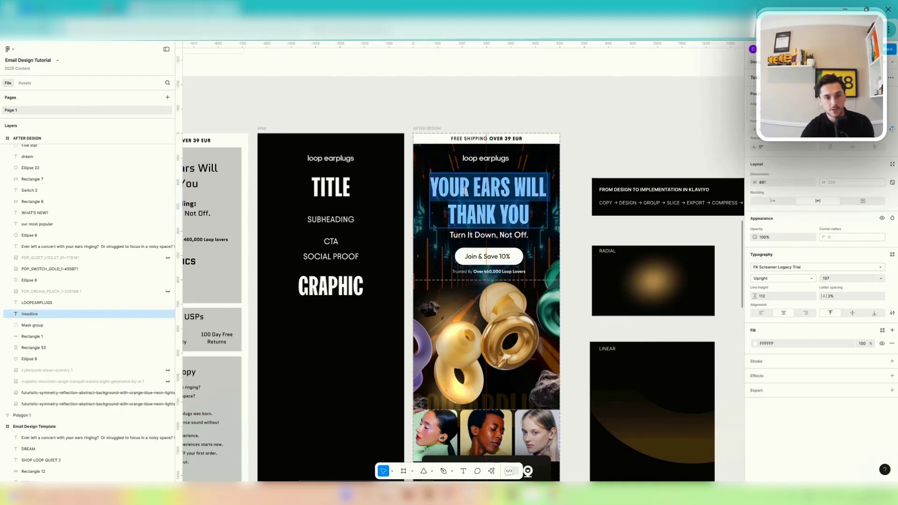
click(324, 190)
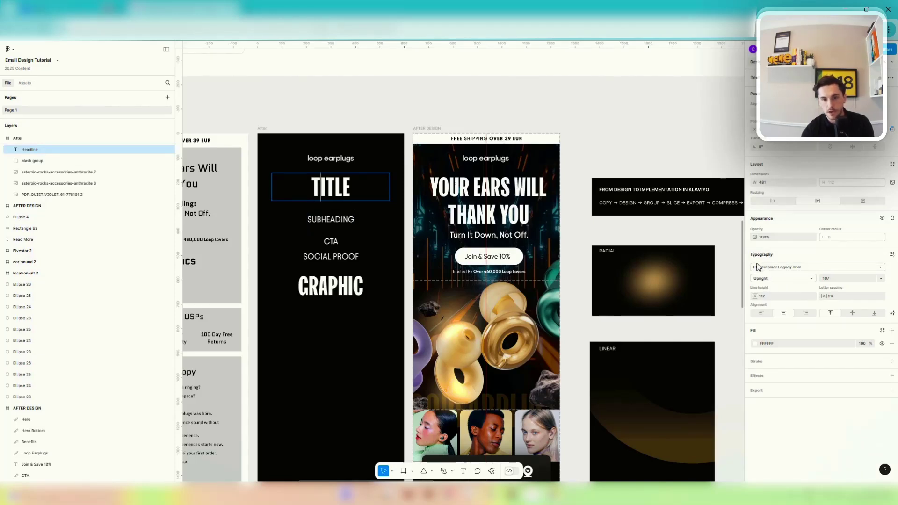
Try to raise the font size with only the cursor placed in the TITLE text.
click(830, 280)
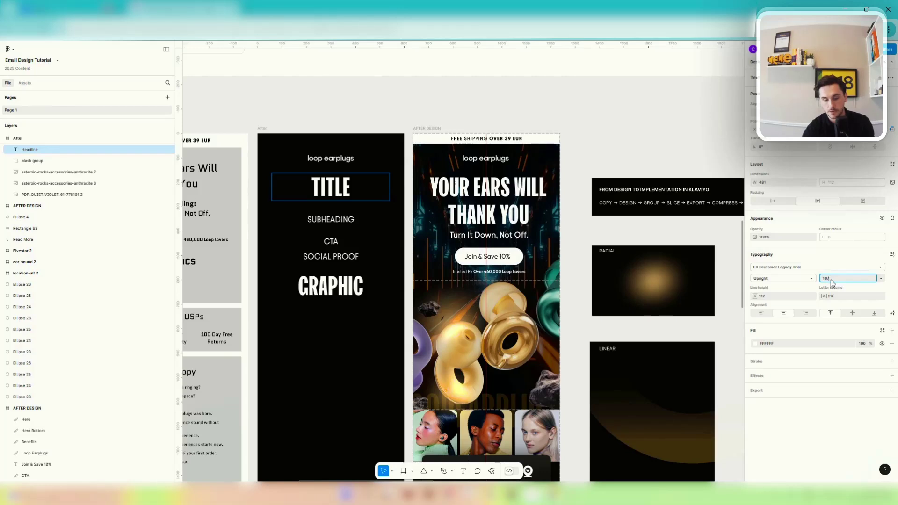
key(Up)
key(Up)
key(Up)
key(Up)
key(Up)
key(Up)
key(Up)
key(Up)
key(Up)
key(Up)
key(Up)
key(Up)
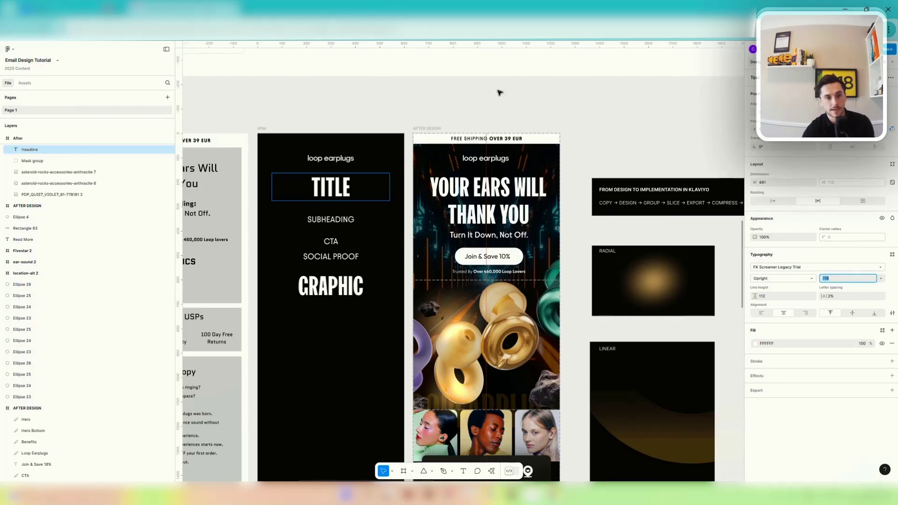
Try larger font sizes on the whole TITLE text and return it to size 107.
key(ctrl+a)
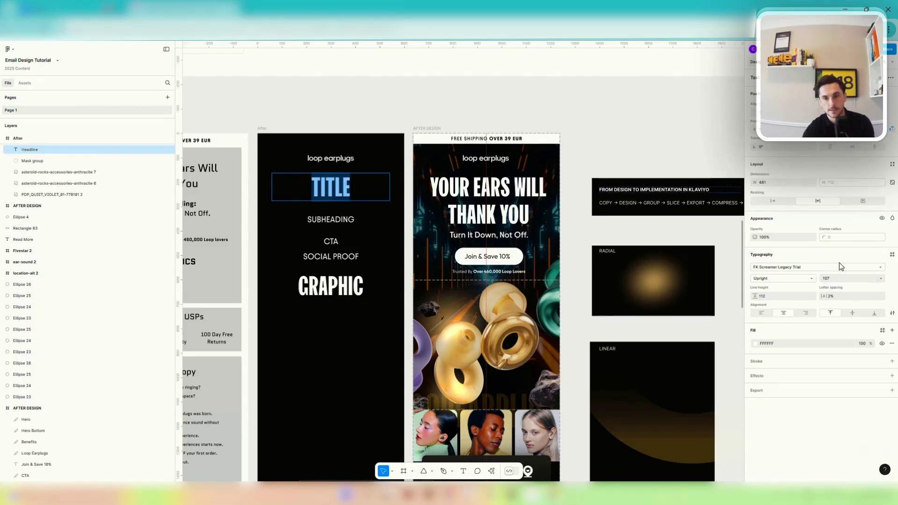
click(850, 277)
key(Up)
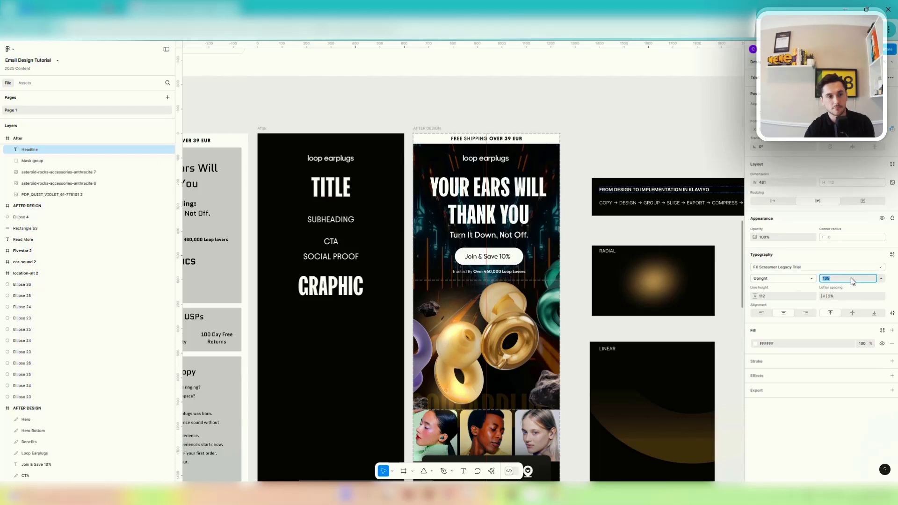
key(Up)
key(Up)
key(Up)
key(Up)
key(Up)
key(Up)
key(Up)
key(Up)
key(Up)
key(Up)
key(Up)
key(Up)
key(Up)
key(Up)
key(Up)
key(Up)
key(Up)
key(Up)
key(Up)
key(Up)
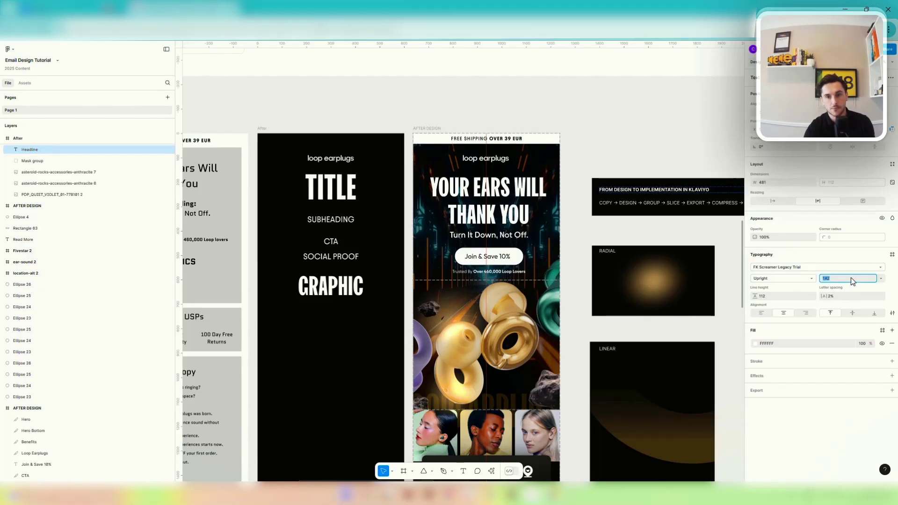
key(Down)
key(Down)
key(Down)
key(Down)
key(Down)
key(Down)
key(Down)
key(Down)
key(Down)
key(Down)
key(Down)
key(Down)
key(Down)
key(Down)
key(Down)
key(Down)
key(Down)
key(Down)
key(Down)
key(Down)
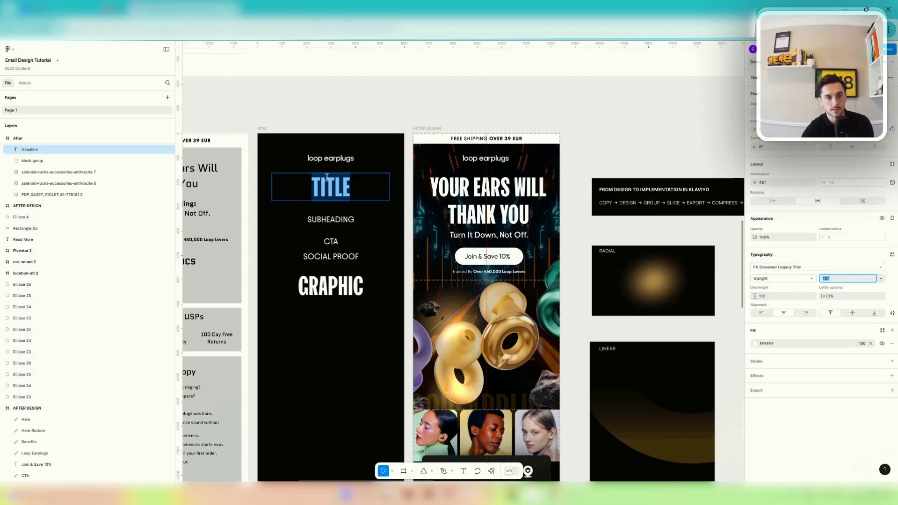
Replace TITLE with the copied headline YOUR EARS WILL THANK YOU, matching the existing style, and move it up over the logo.
right_click(337, 193)
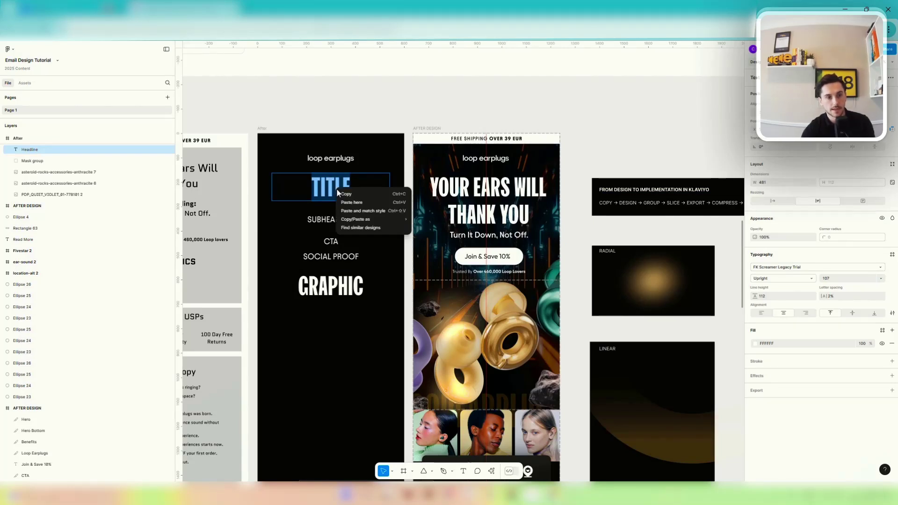
click(354, 211)
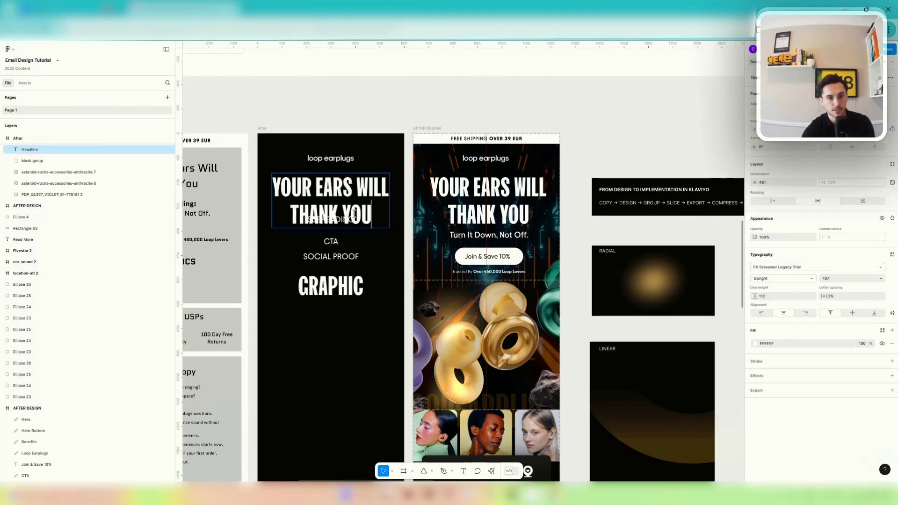
key(Escape)
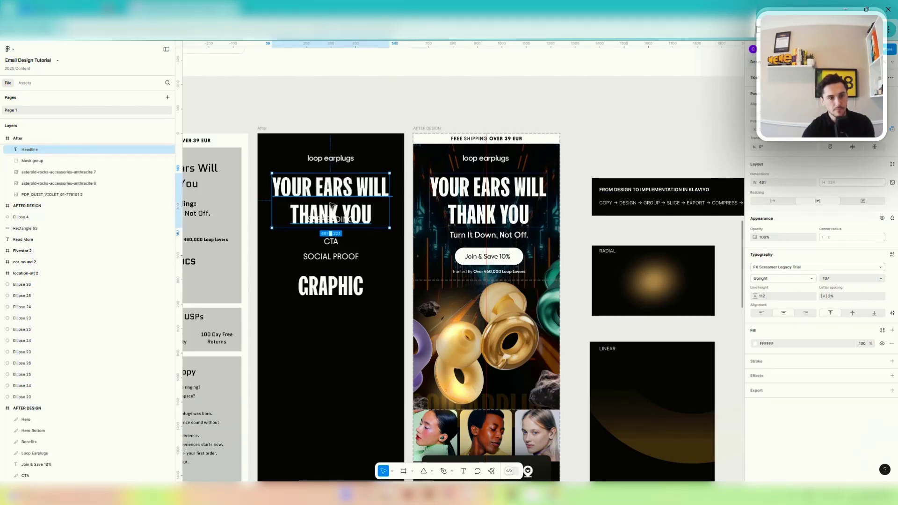
drag(330, 204, 330, 178)
Move the SUBHEADING, CTA, SOCIAL PROOF and GRAPHIC texts well down the After frame and place the headline just beneath the logo.
click(348, 223)
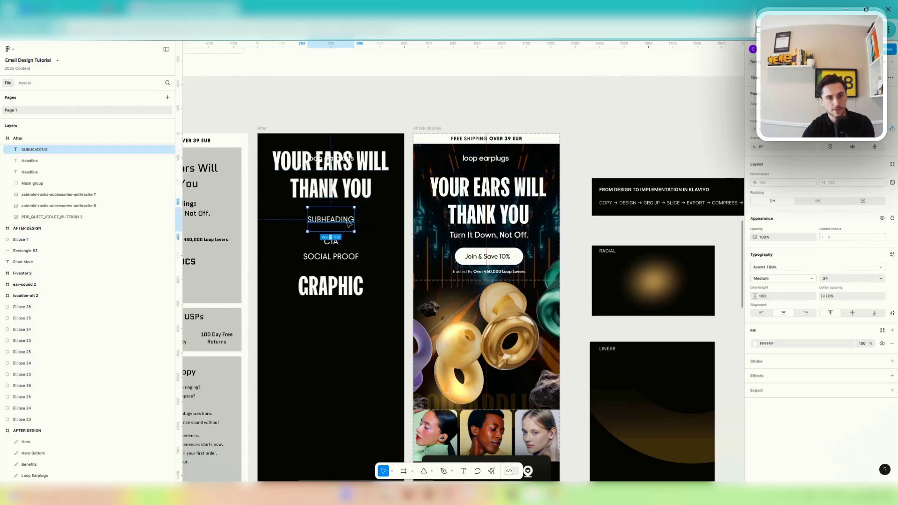
shift+click(331, 244)
shift+click(345, 290)
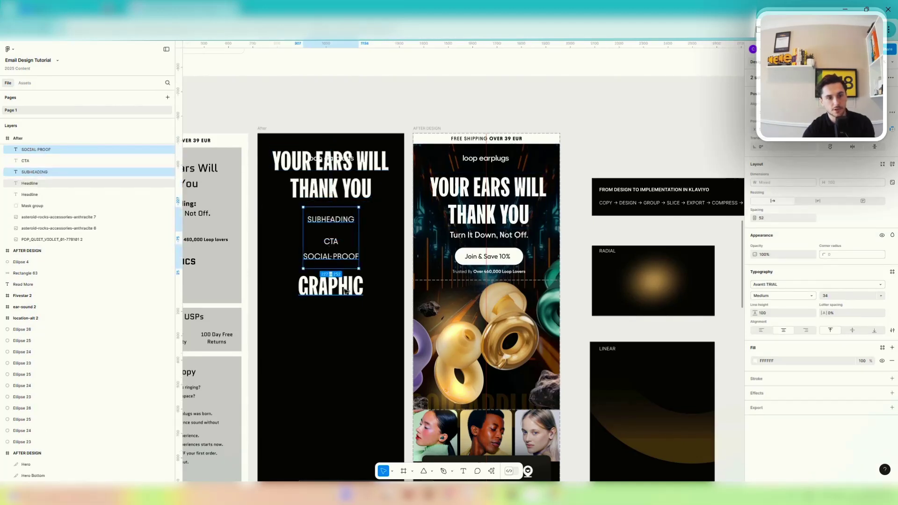
drag(325, 241, 342, 310)
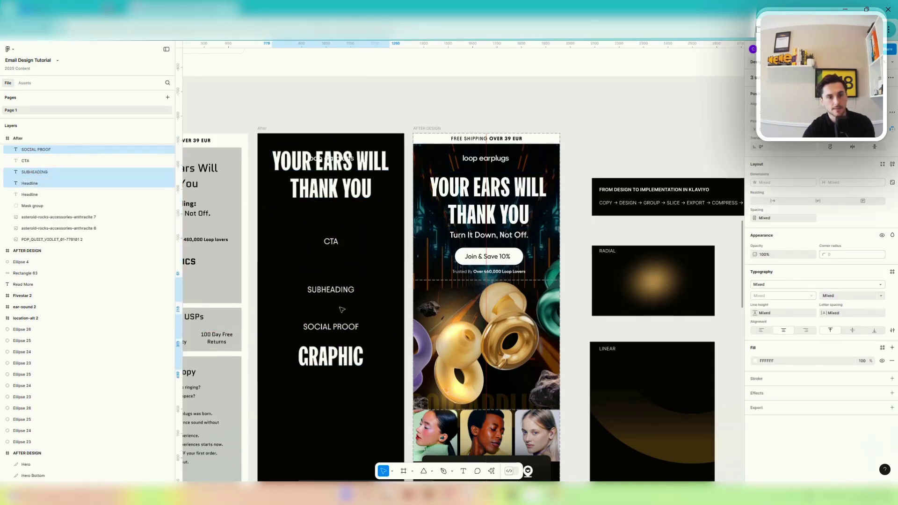
click(331, 241)
drag(331, 242, 336, 297)
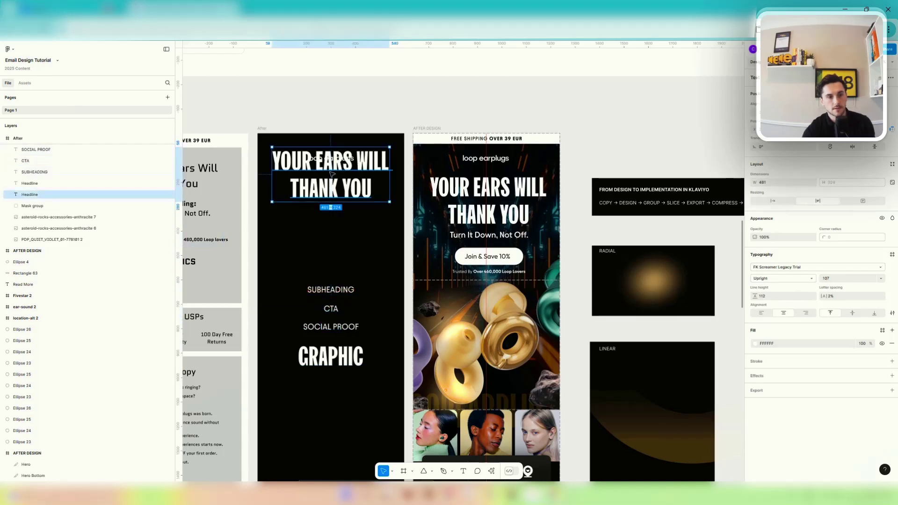
drag(347, 181, 346, 204)
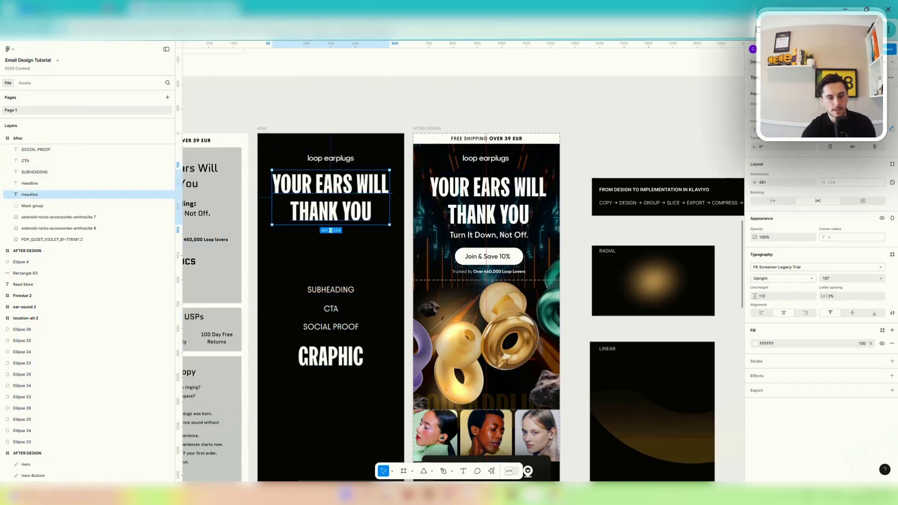
Draw a banner rectangle about 600 by 48 px across the top edge of the After frame.
click(435, 473)
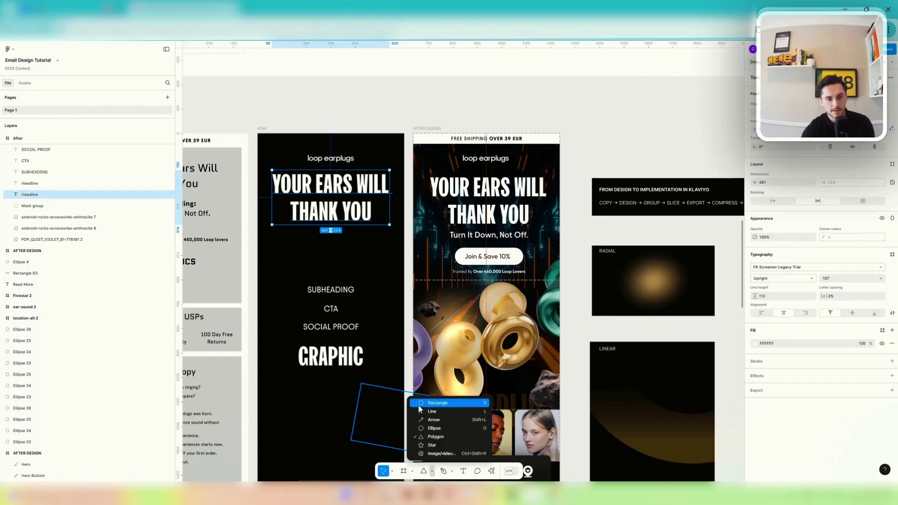
click(418, 405)
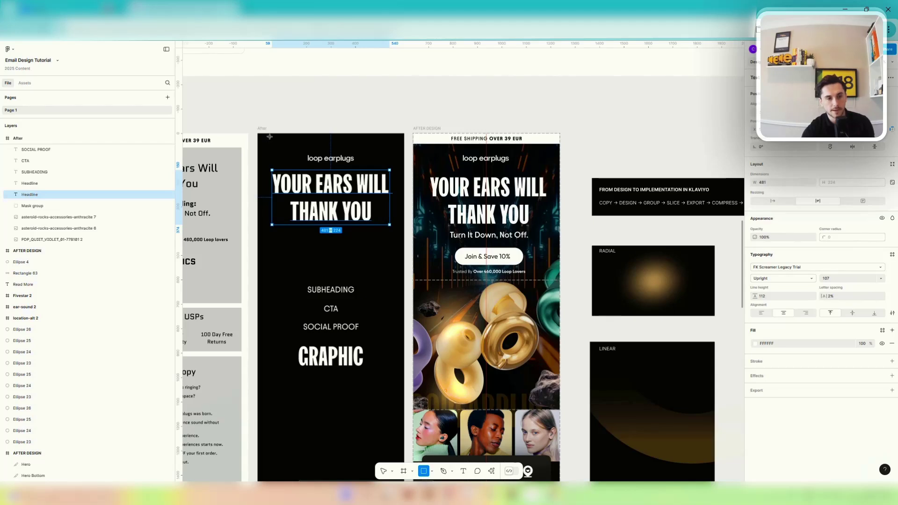
scroll(263, 130, up, 15)
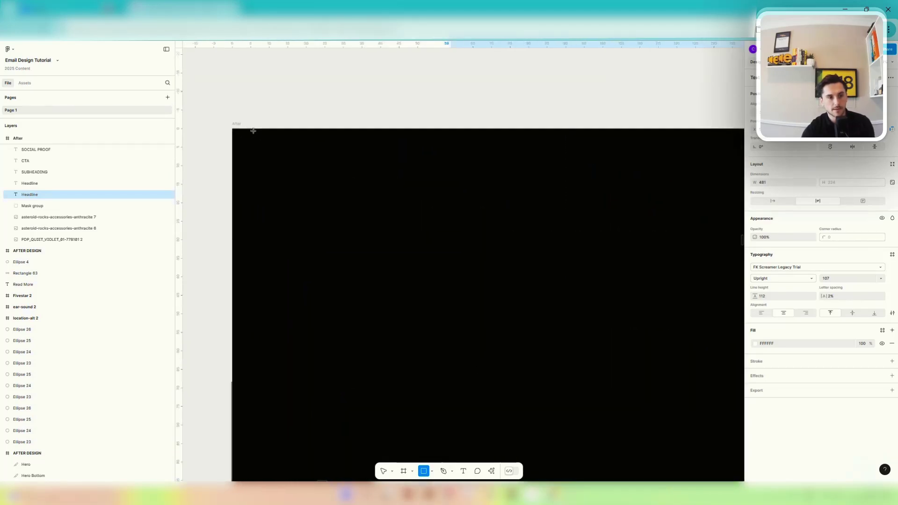
mouse_move(232, 128)
mouse_down()
mouse_move(281, 194)
mouse_move(314, 207)
mouse_move(663, 211)
mouse_move(680, 220)
mouse_up()
scroll(282, 189, down, 10)
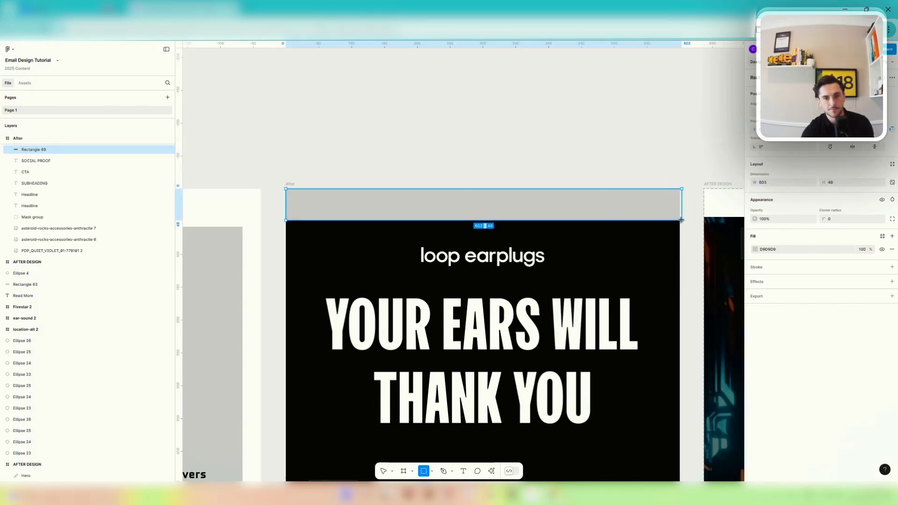
Draw a text box about 236 by 34 px on the banner rectangle for the free shipping text.
scroll(459, 217, down, 5)
scroll(524, 221, up, 3)
scroll(546, 196, down, 2)
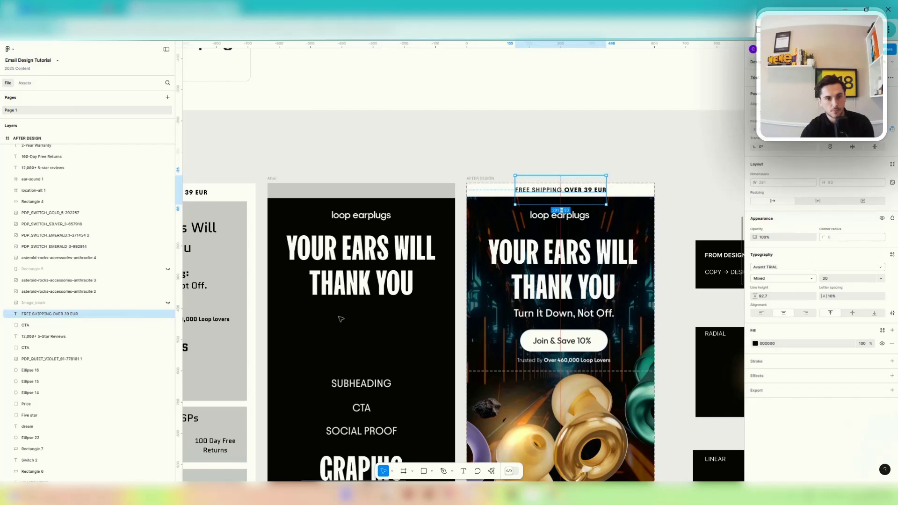
scroll(341, 319, down, 3)
key(Return)
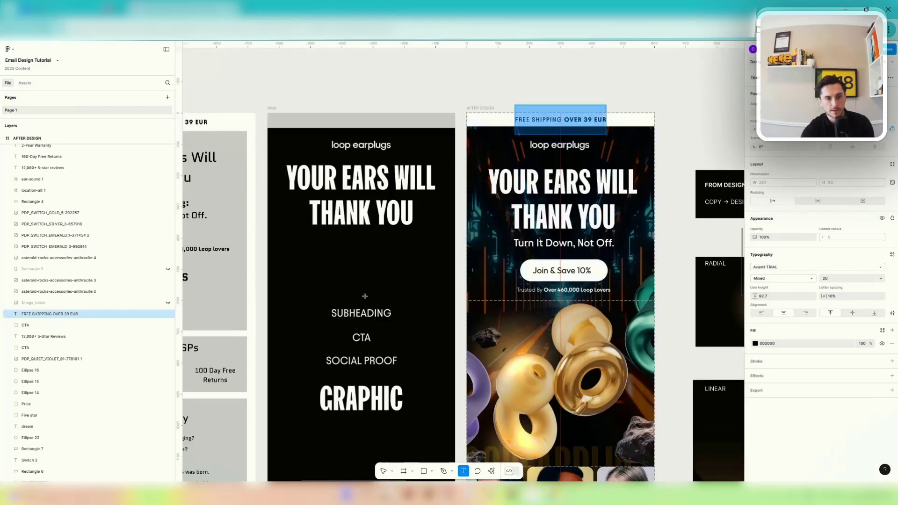
drag(305, 117, 380, 128)
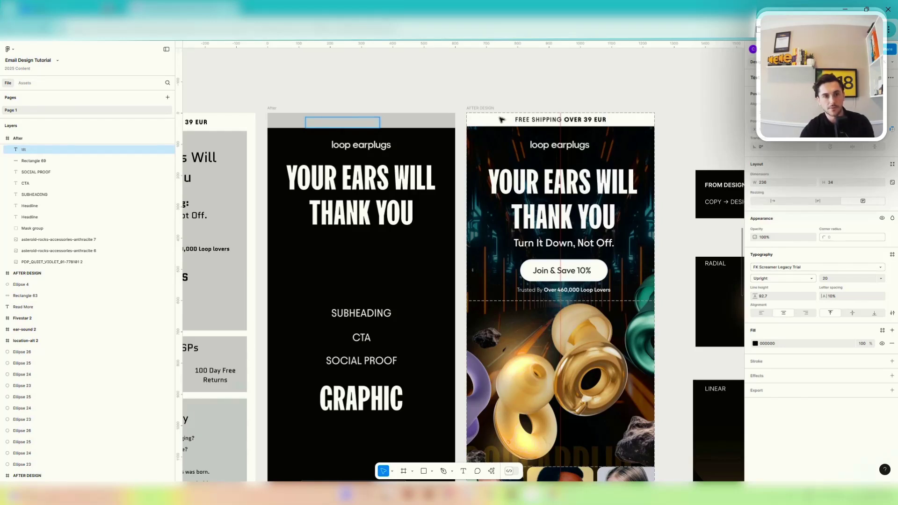
Place a copy of the reference design's FREE SHIPPING OVER 39 EUR text centred on the After frame's banner.
click(519, 120)
key(Return)
key(Escape)
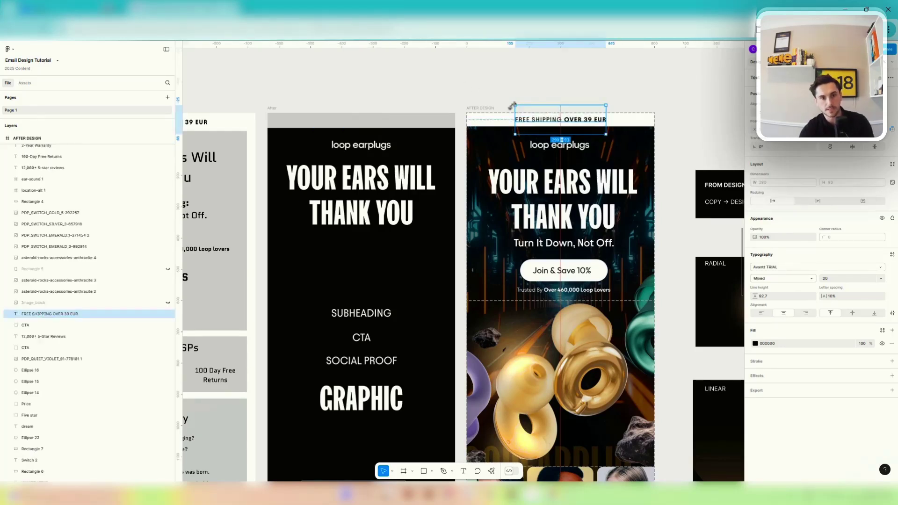
drag(545, 116, 349, 122)
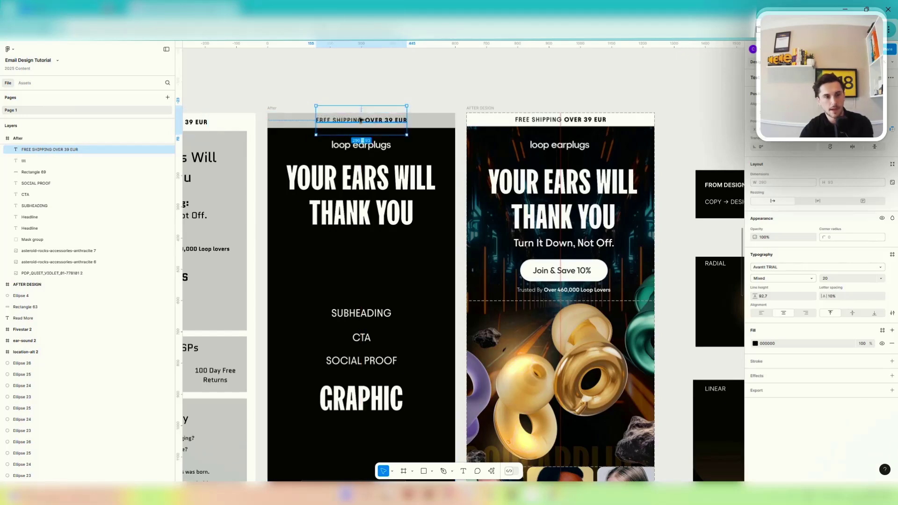
Fill the banner rectangle with FFFFFF sampled from the reference banner and nudge the shipping text into vertical alignment.
click(424, 125)
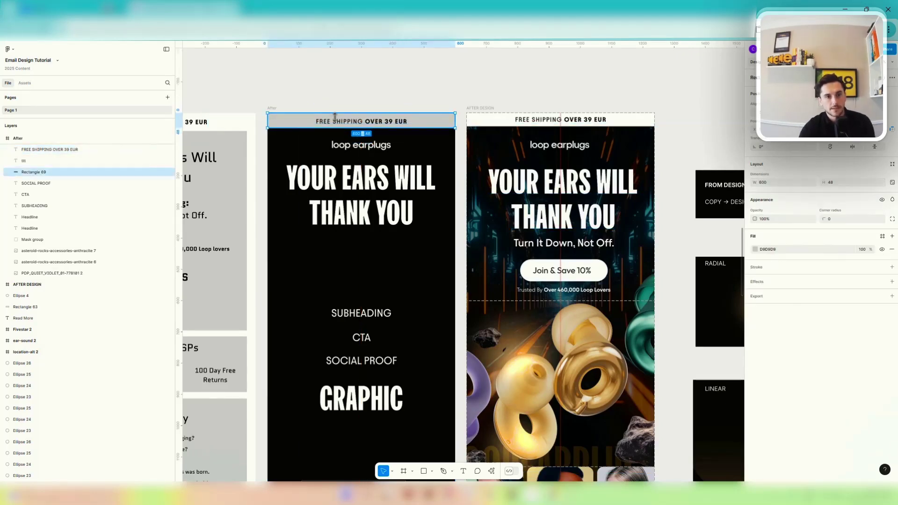
click(756, 249)
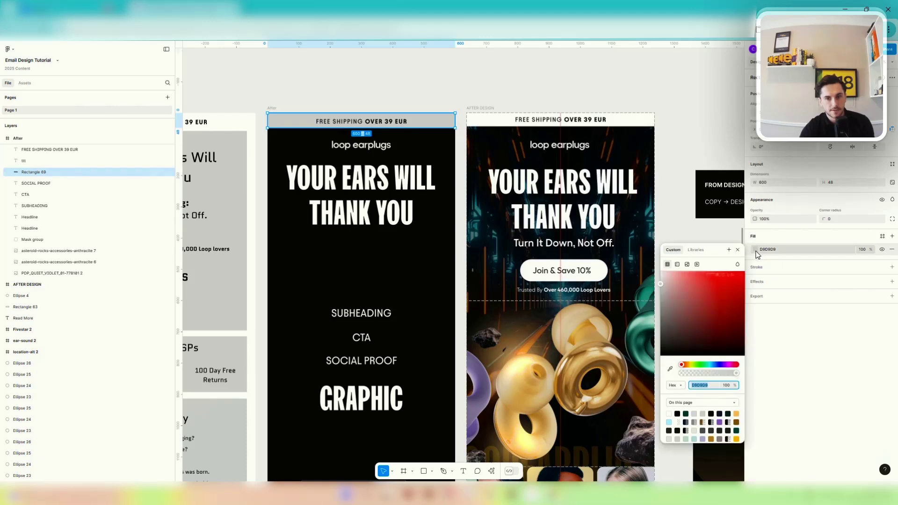
click(671, 368)
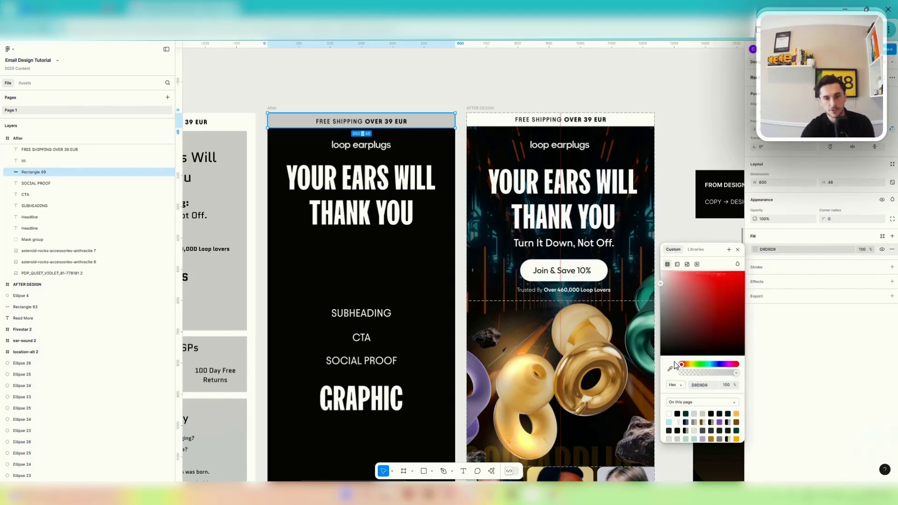
click(617, 120)
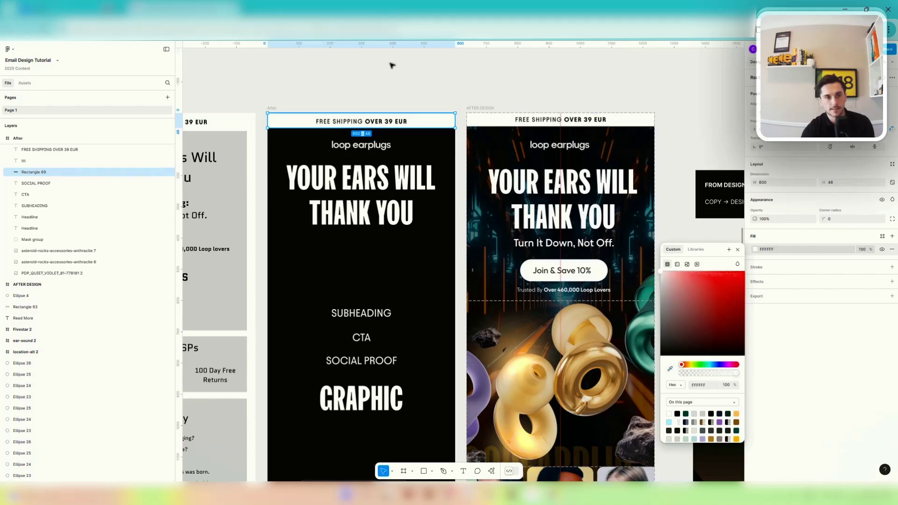
click(397, 75)
drag(401, 122, 403, 125)
Inspect the image fill adjustments of the reference design's futuristic neon background.
click(360, 201)
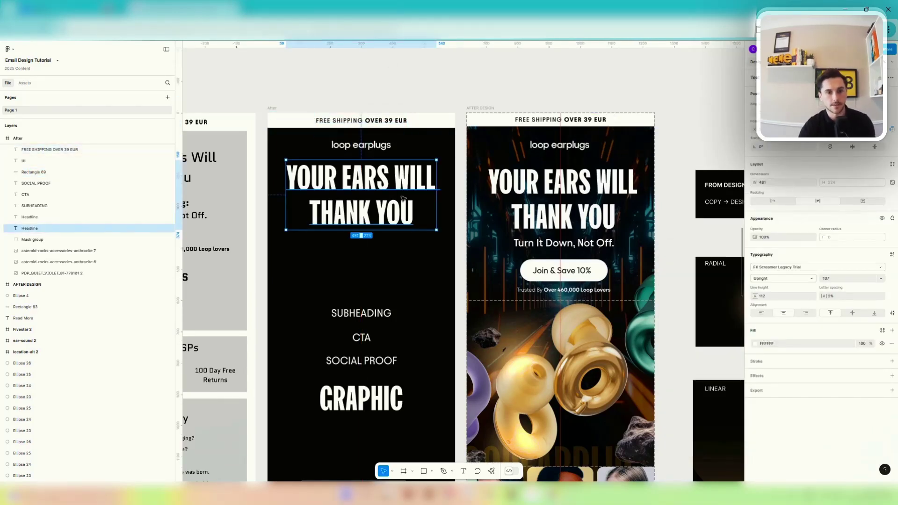
click(490, 158)
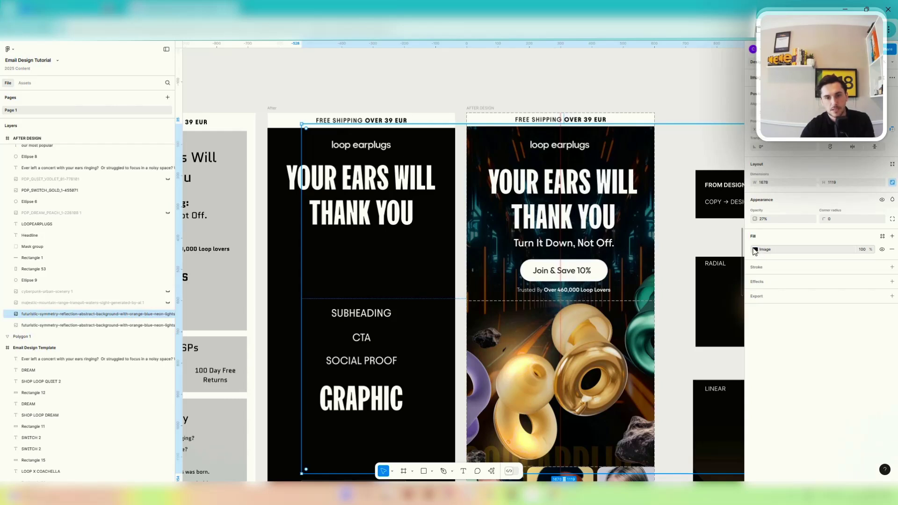
click(754, 250)
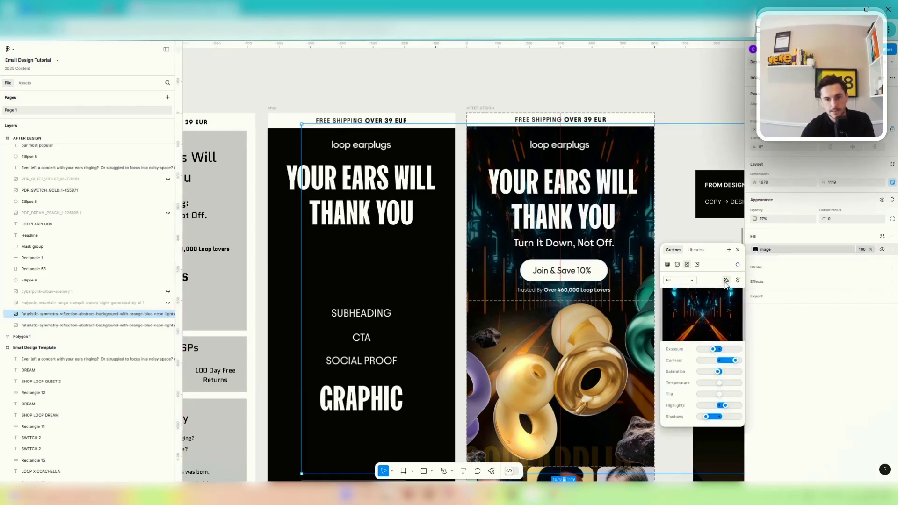
mouse_move(718, 317)
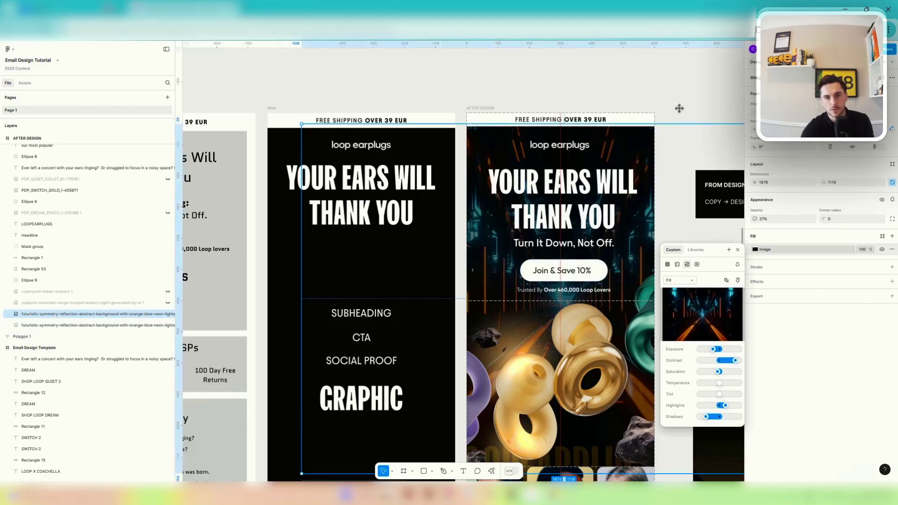
key(Escape)
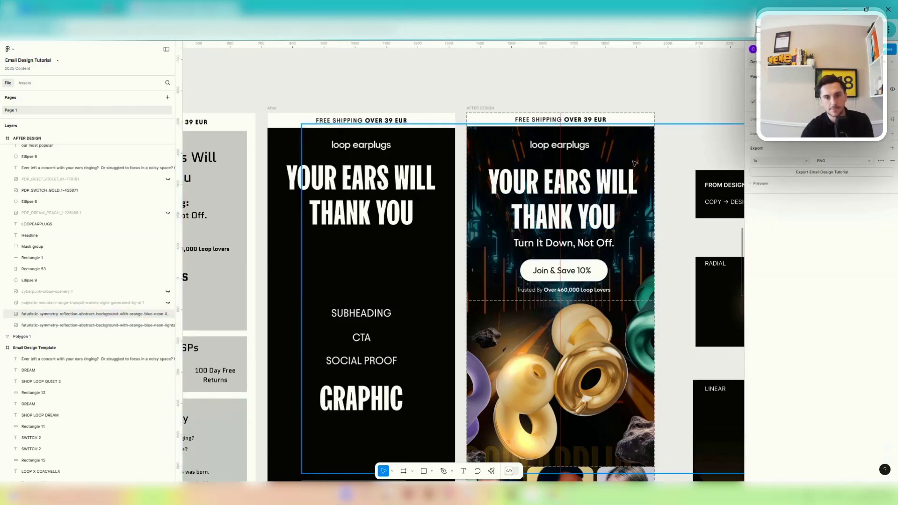
Copy the futuristic neon background image into the After frame beneath the banner and order it behind the logo, headline and placeholder texts.
drag(635, 163, 429, 168)
click(387, 74)
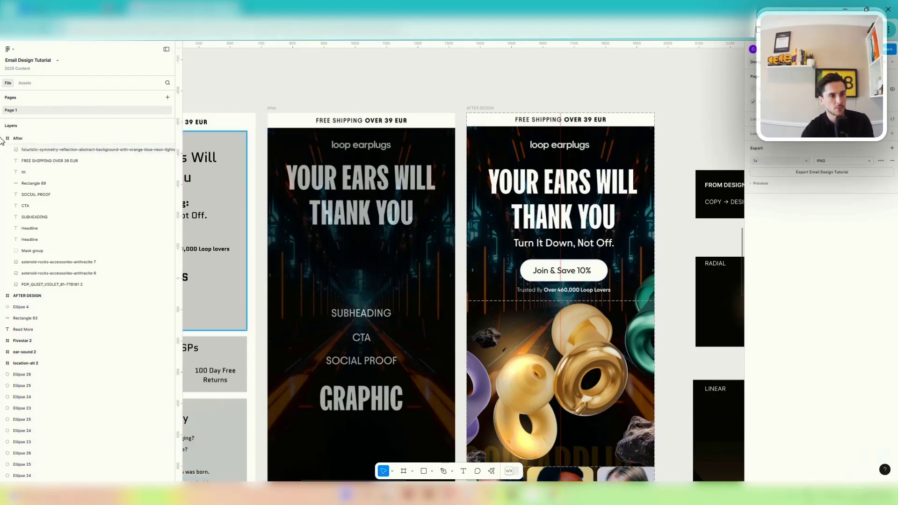
scroll(61, 211, up, 3)
click(61, 243)
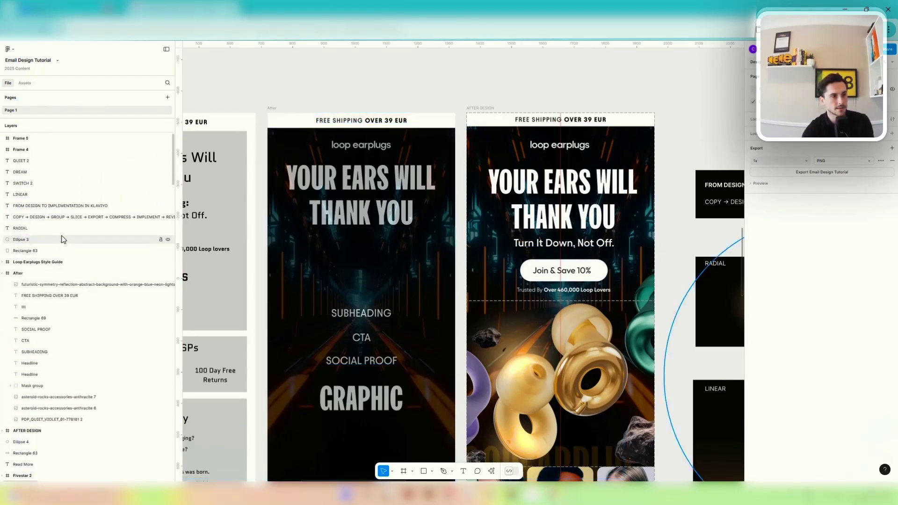
scroll(60, 236, up, 2)
click(319, 153)
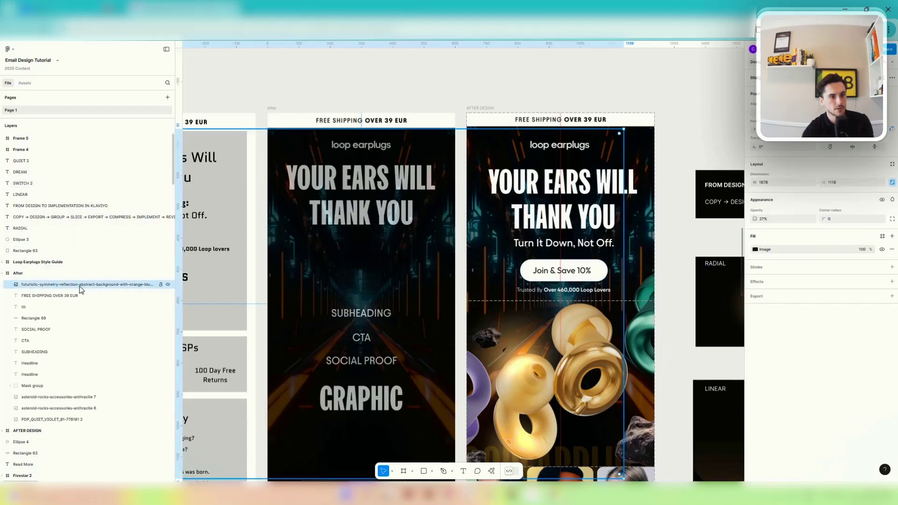
drag(79, 288, 71, 347)
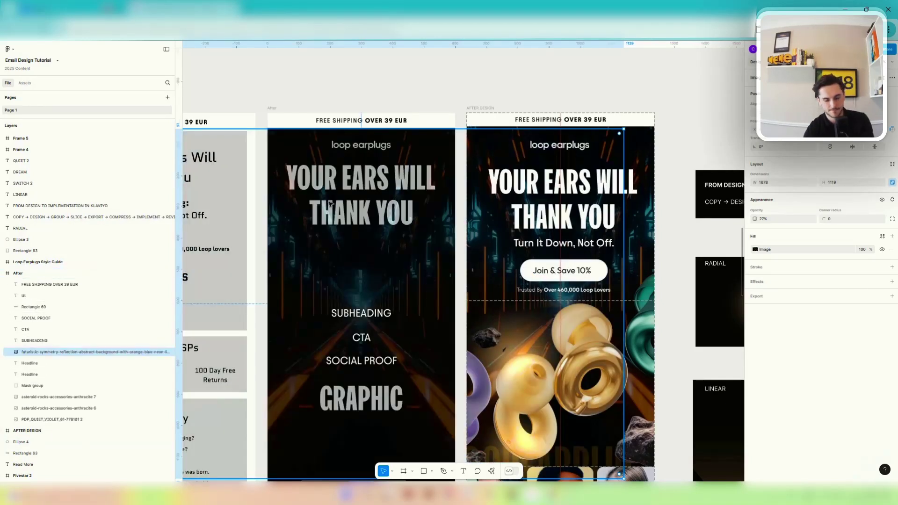
key(ctrl+[)
key(ctrl+[)
key(ctrl+[)
key(ctrl+[)
key(ctrl+[)
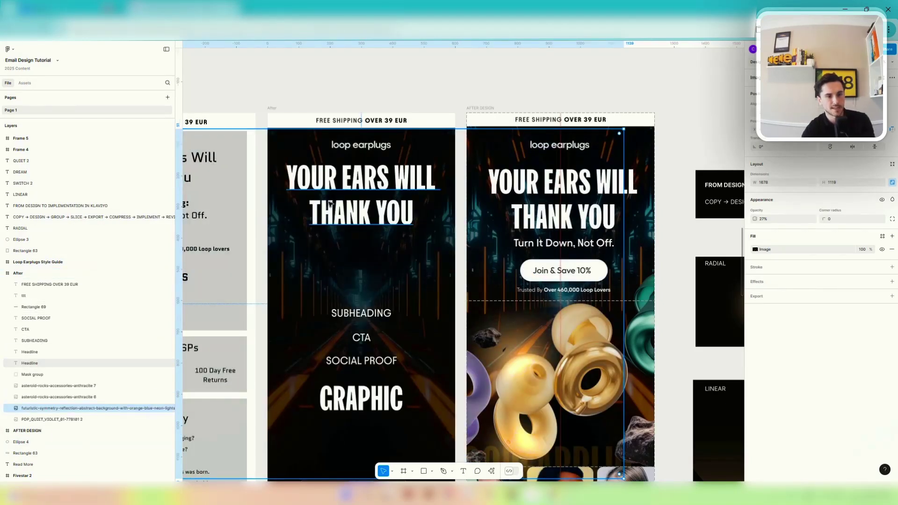
Enlarge the background image to about 1692 by 1128 px so its top edge reaches the banner.
scroll(451, 126, up, 5)
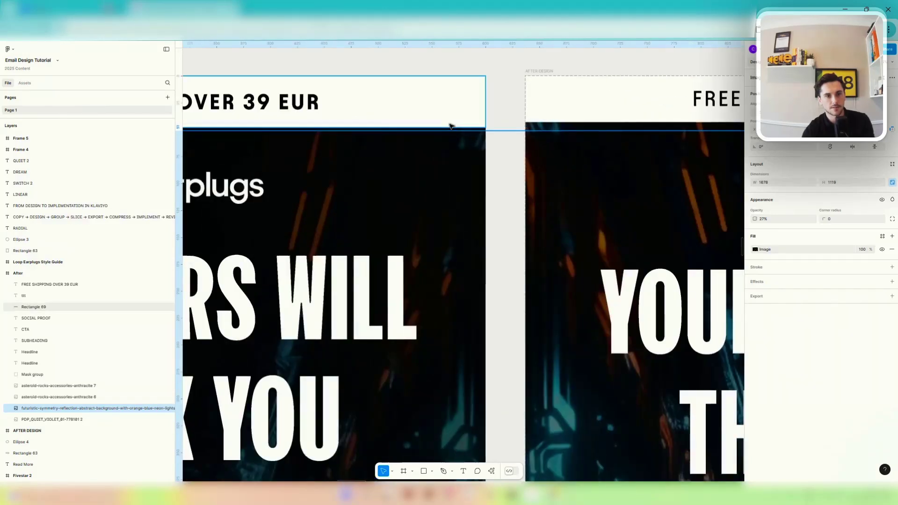
scroll(442, 98, down, 5)
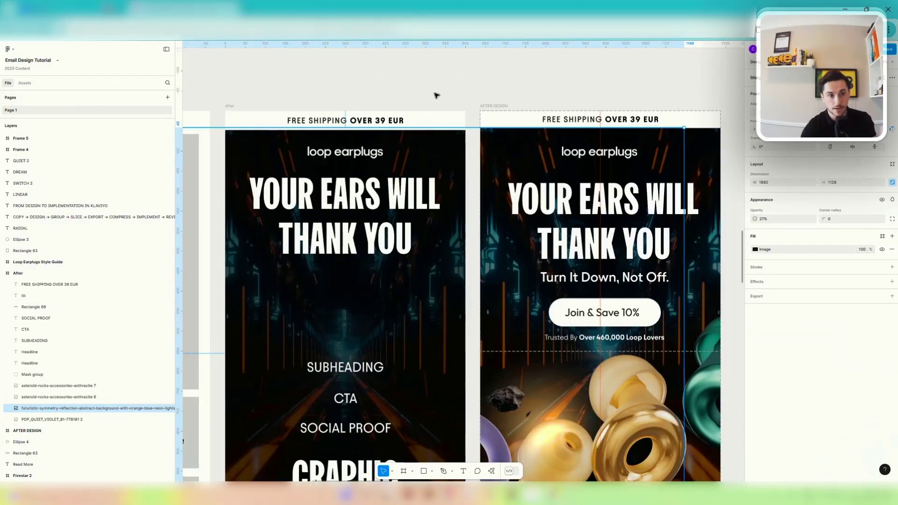
click(435, 95)
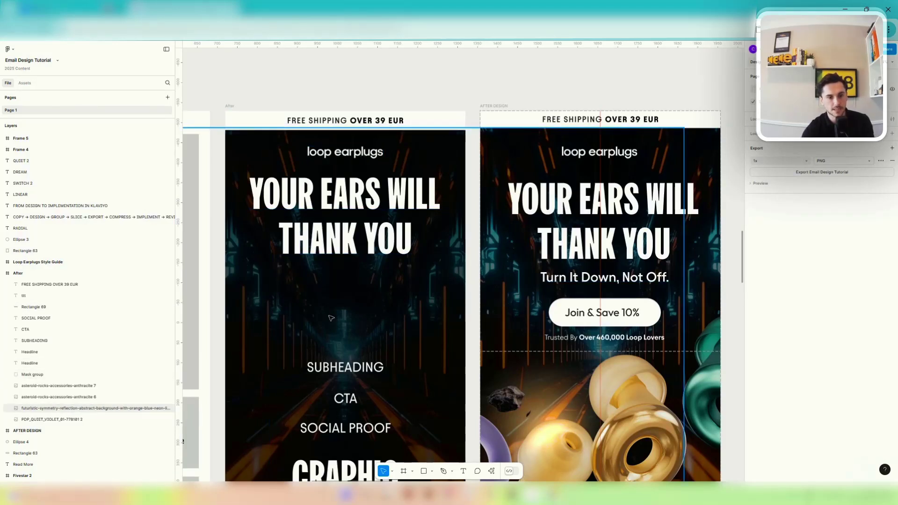
Move SUBHEADING beneath the headline and replace it with the reference text Turn It Down, Not Off., matching the existing style.
click(351, 368)
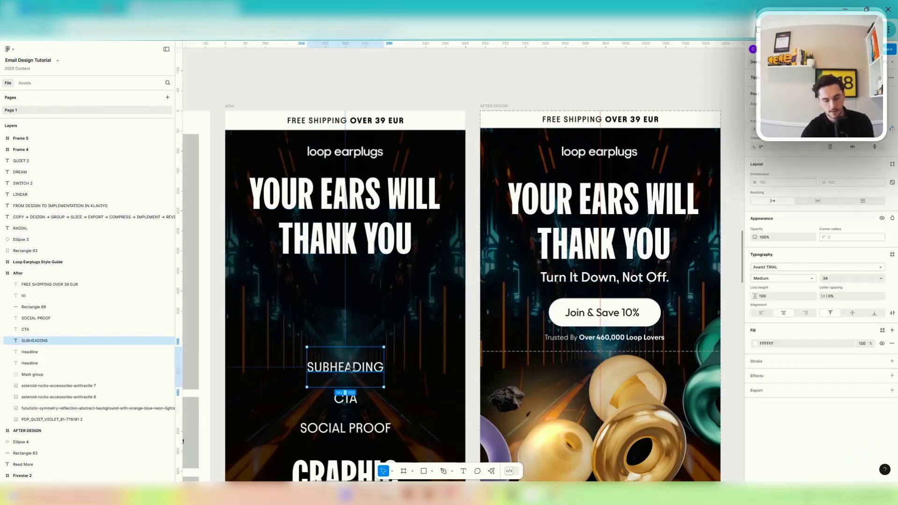
drag(352, 368, 352, 277)
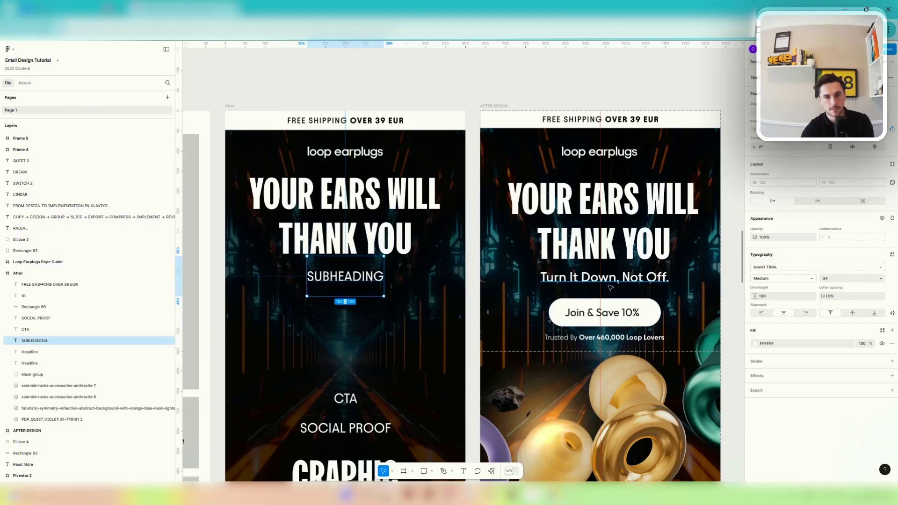
double_click(608, 286)
key(ctrl+c)
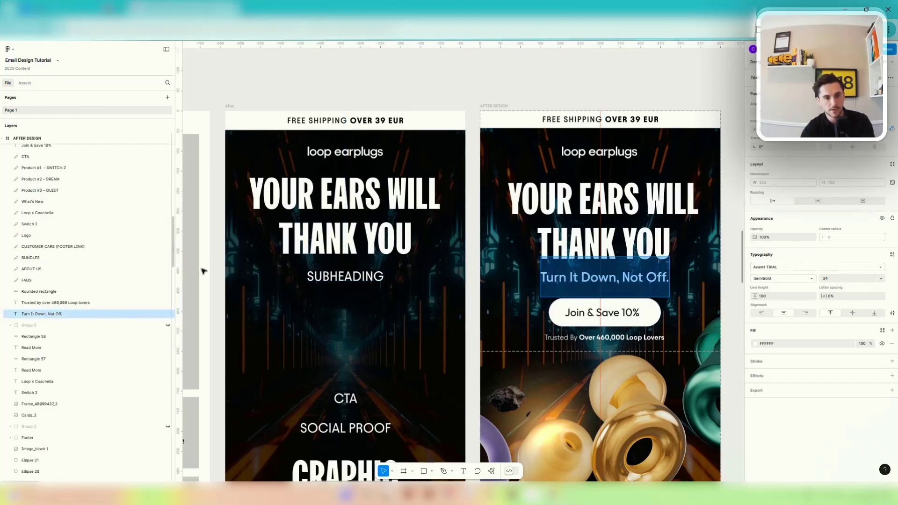
double_click(334, 283)
right_click(334, 285)
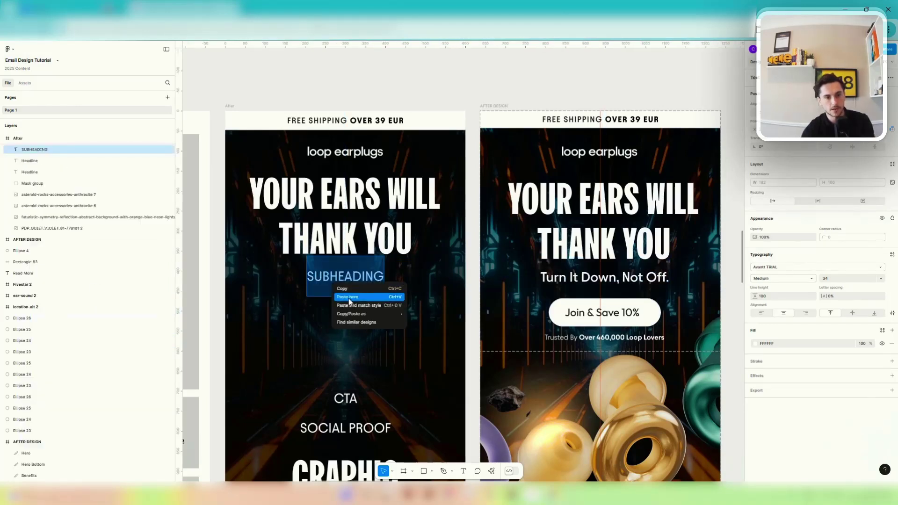
click(354, 304)
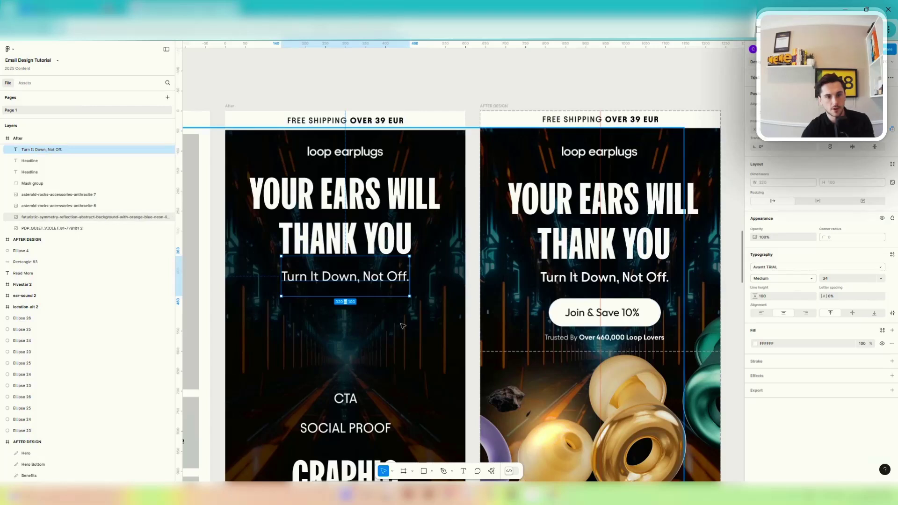
click(381, 360)
Draw a CTA button rectangle about 293 by 84 px centred beneath the subheading.
scroll(416, 411, down, 2)
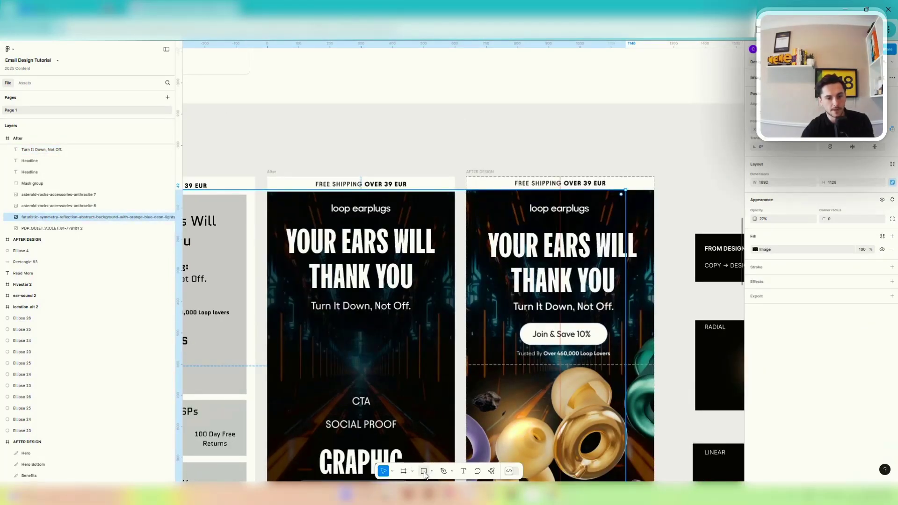
click(424, 471)
scroll(369, 371, up, 4)
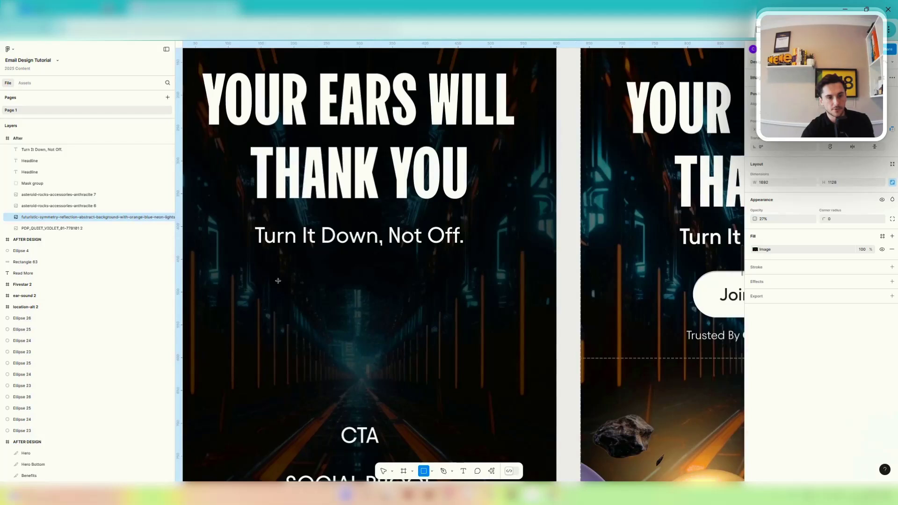
drag(267, 278, 461, 334)
Check the CTA button styles and shape curve amount in the Loop Earplugs style guide.
scroll(461, 334, down, 5)
scroll(472, 253, up, 5)
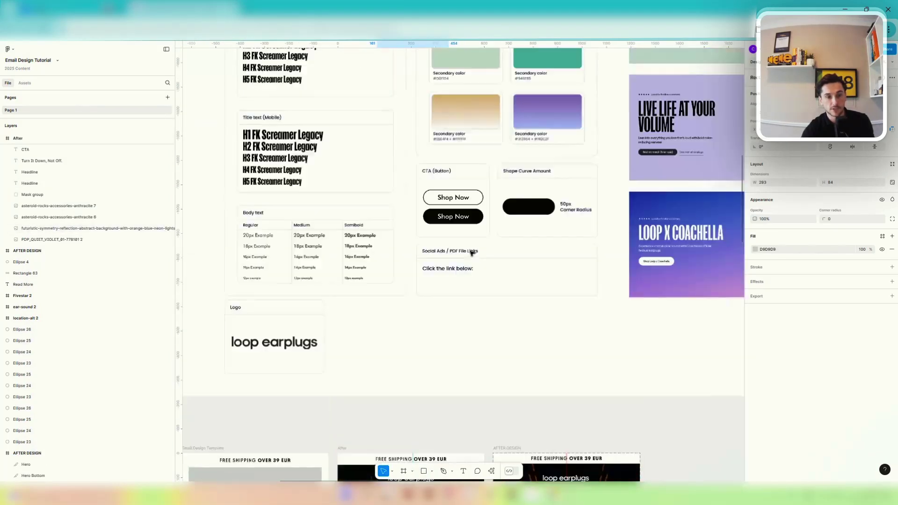
scroll(458, 210, up, 3)
scroll(465, 232, down, 10)
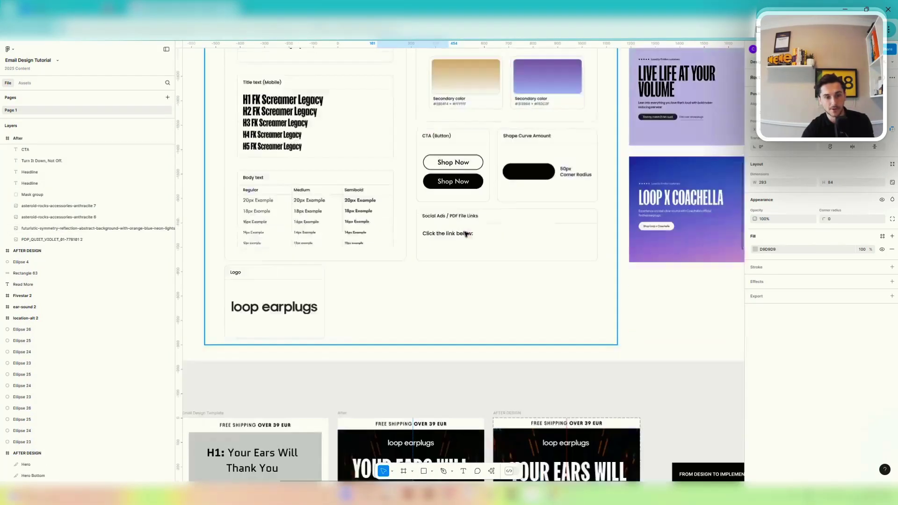
Round the CTA rectangle's corners to a radius of 42 and fill it with the white FFFFFF sampled from the reference button.
scroll(417, 333, up, 5)
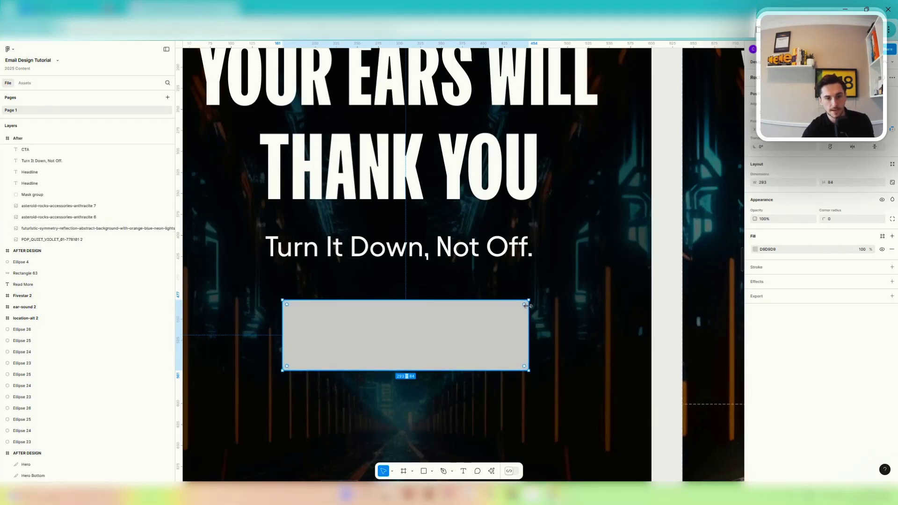
drag(526, 306, 426, 340)
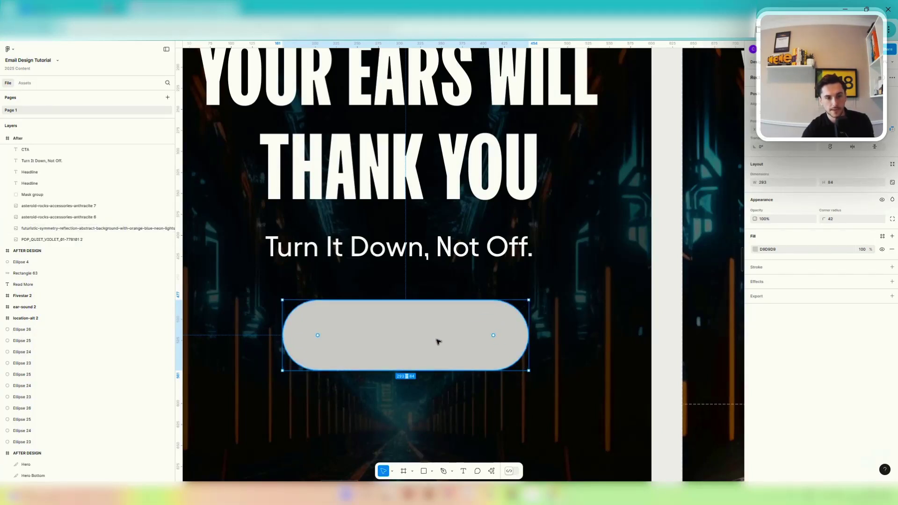
scroll(438, 342, down, 5)
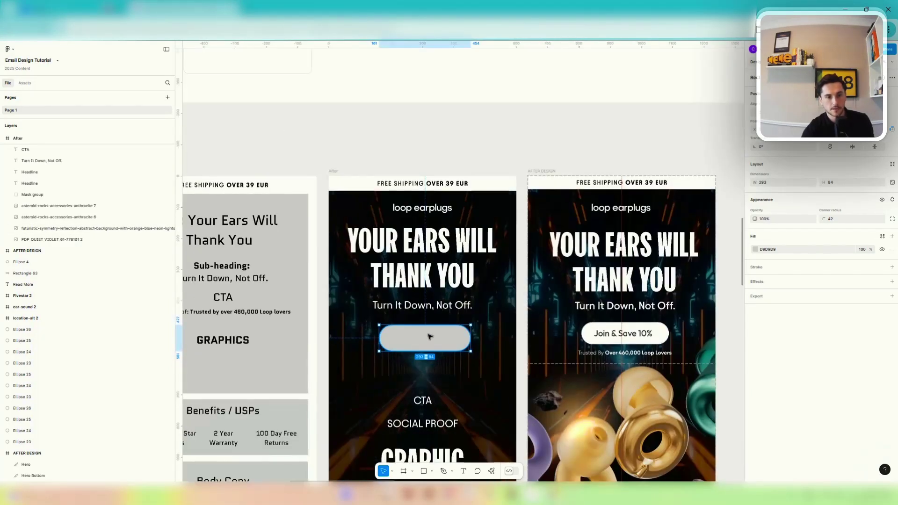
click(756, 251)
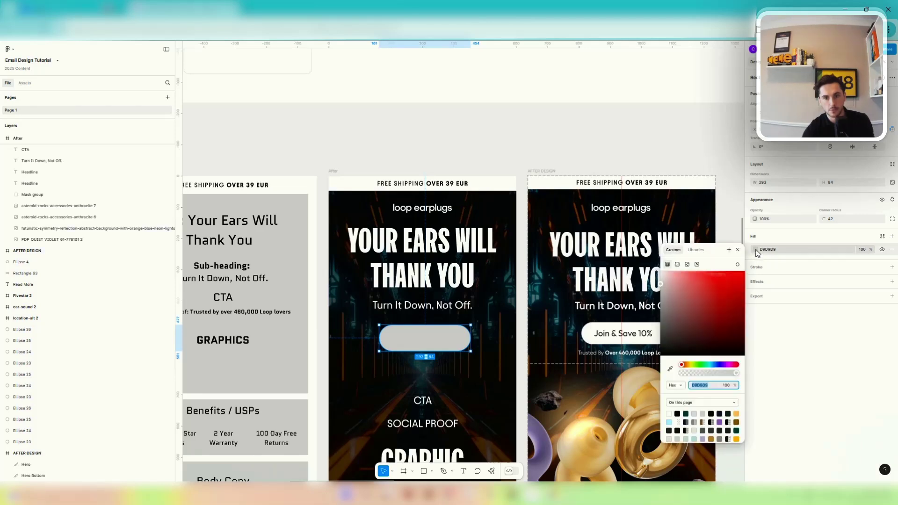
click(670, 369)
click(613, 336)
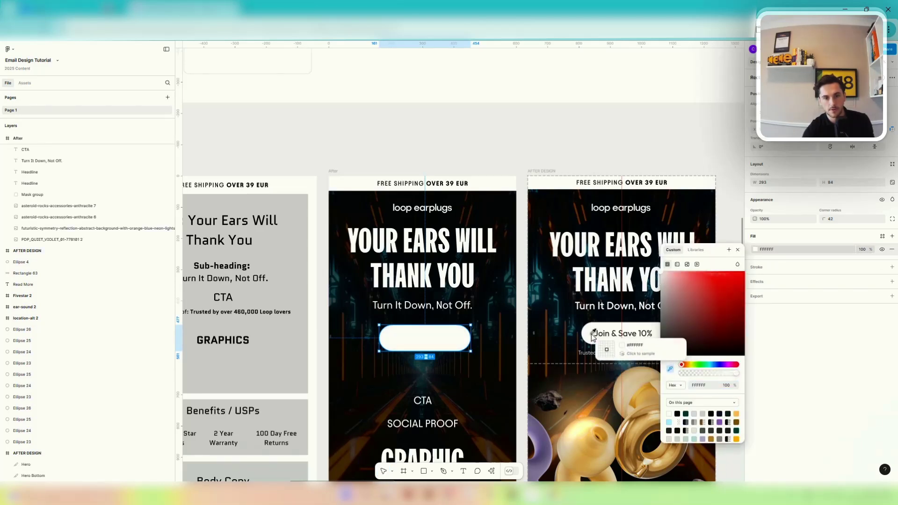
click(738, 250)
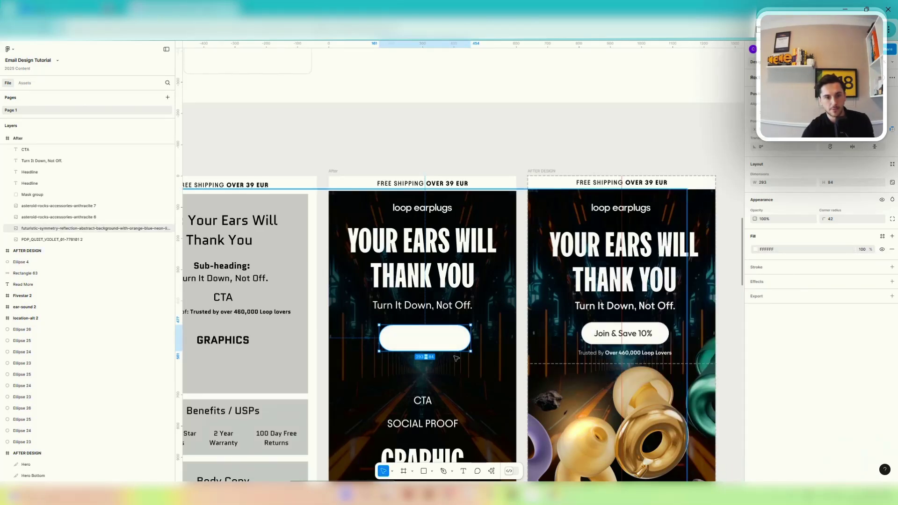
Copy the Join & Save 10% label from the reference design's button onto the new CTA button.
click(462, 473)
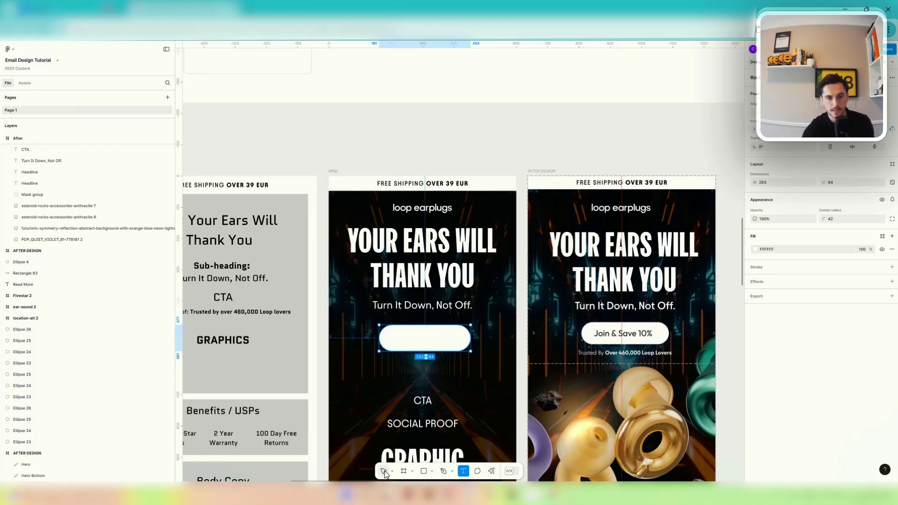
click(384, 473)
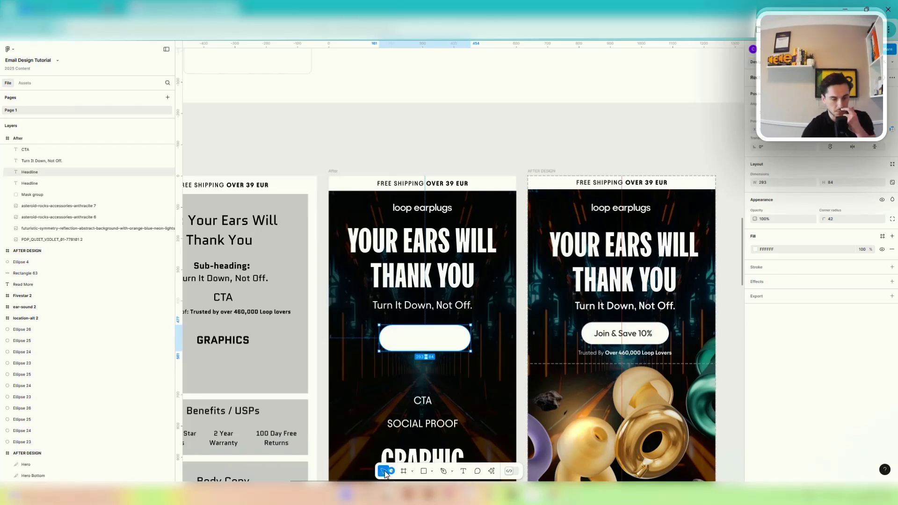
click(610, 330)
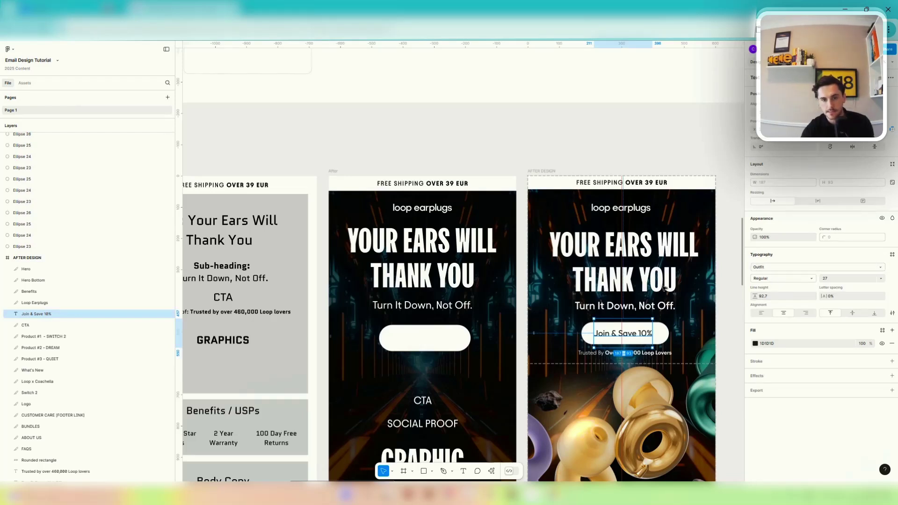
click(484, 340)
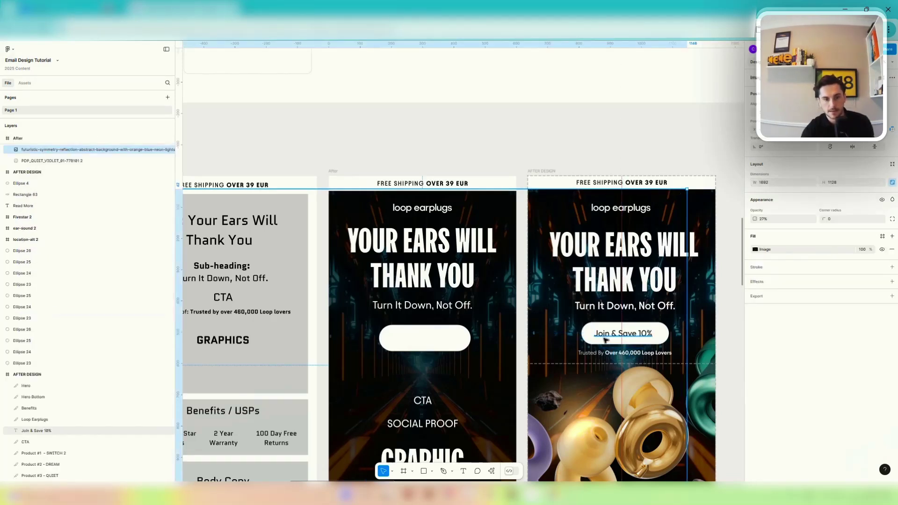
click(606, 340)
drag(606, 340, 408, 346)
scroll(409, 346, up, 2)
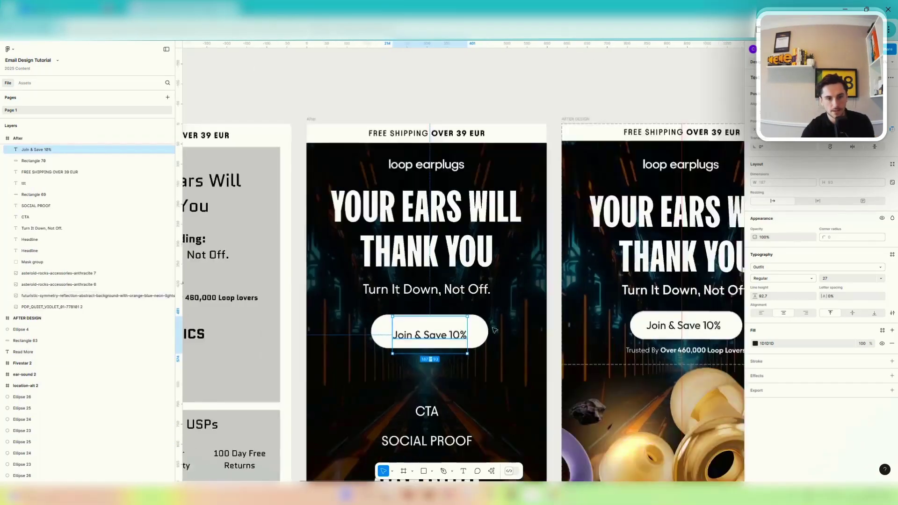
Resize the CTA button rectangle to 280 by 71 px to match the reference button.
scroll(608, 334, down, 2)
click(609, 331)
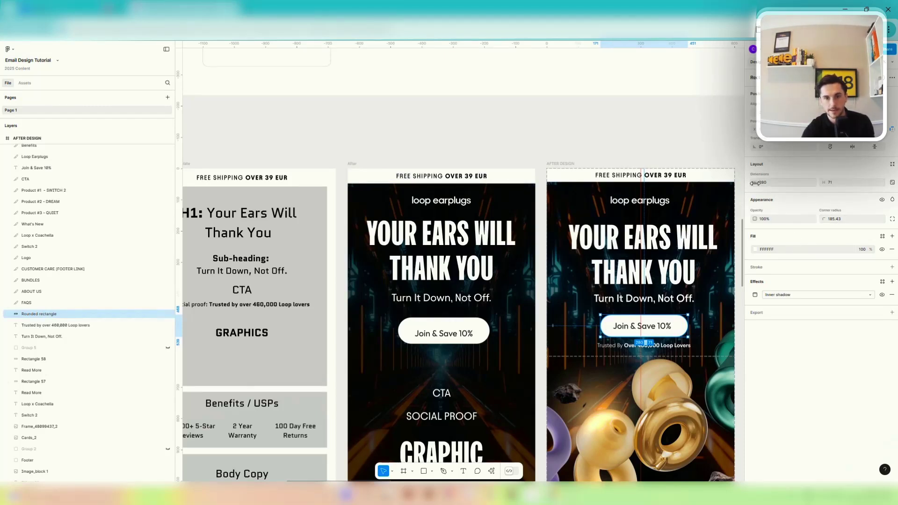
scroll(456, 325, up, 3)
click(463, 322)
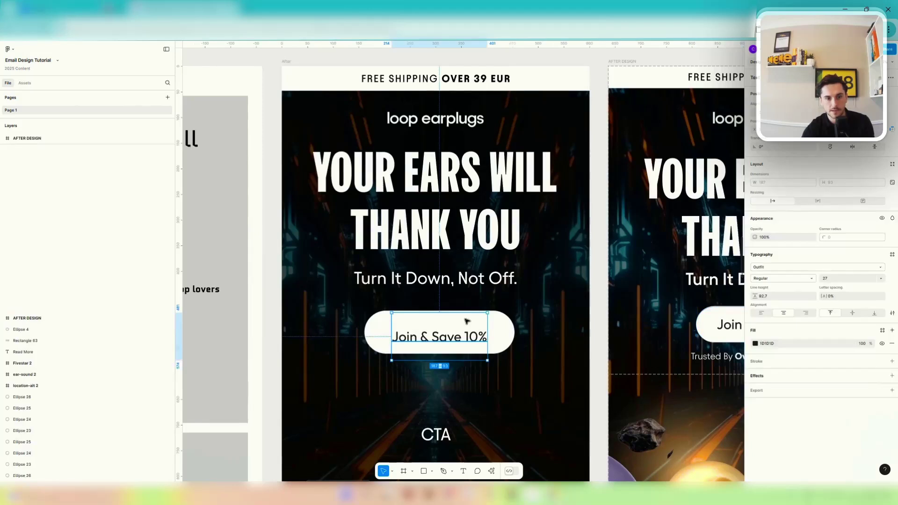
click(766, 182)
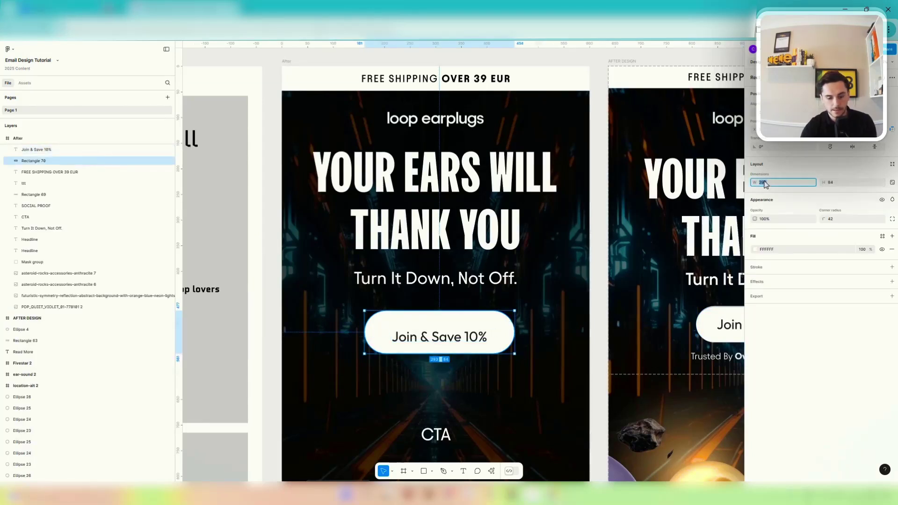
text(280)
key(Tab)
click(718, 325)
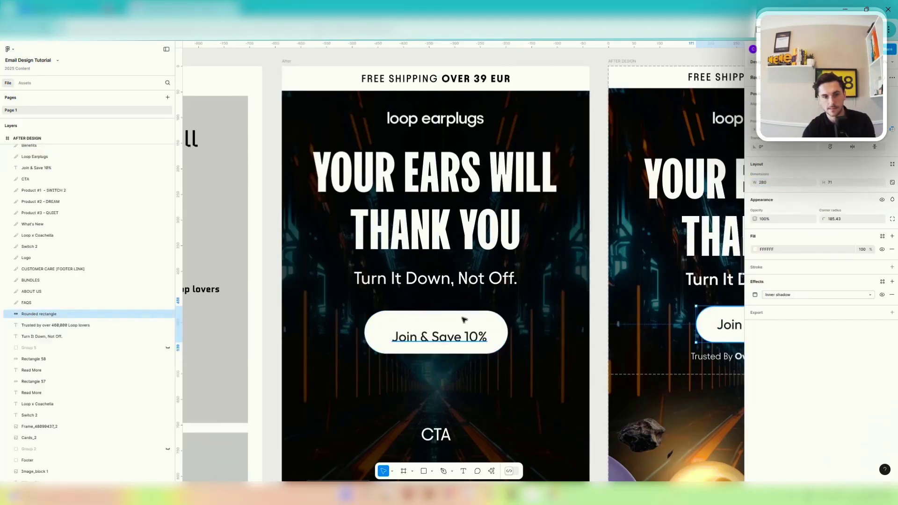
click(502, 328)
click(844, 182)
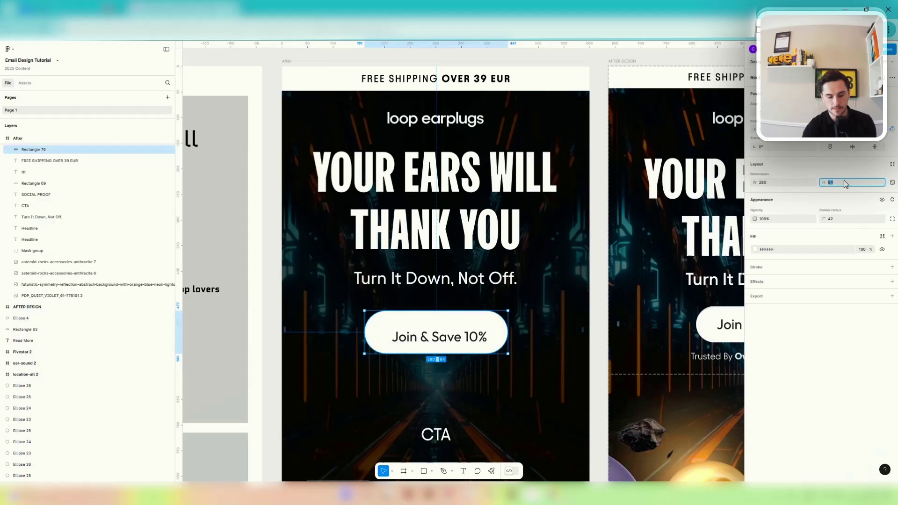
text(71)
key(Return)
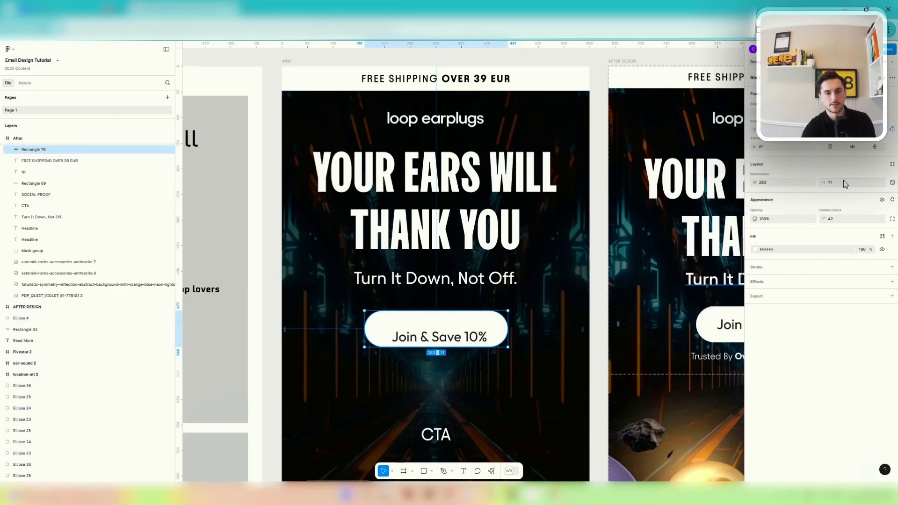
Centre the Join & Save 10% label within the resized CTA button.
click(468, 336)
drag(469, 344, 469, 337)
key(Escape)
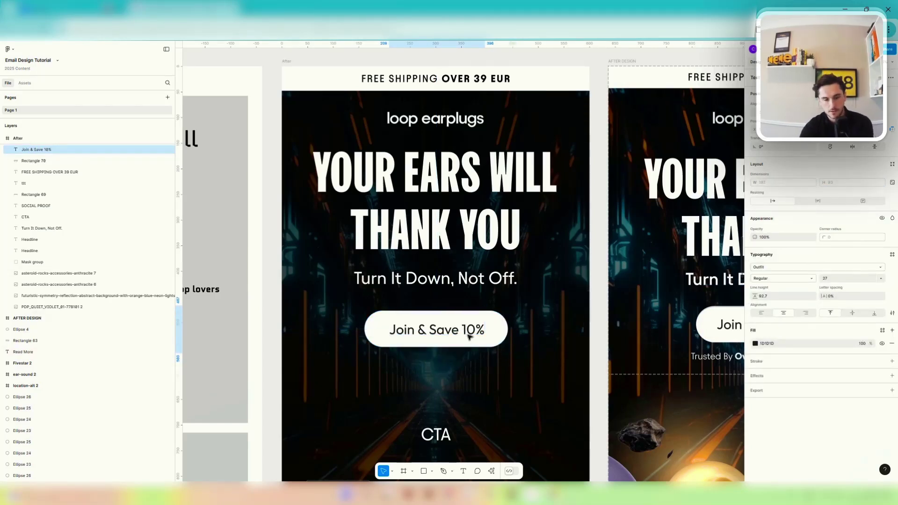
Nudge the CTA button and its label together slightly upwards, closer to the subheading.
click(444, 340)
shift+click(444, 340)
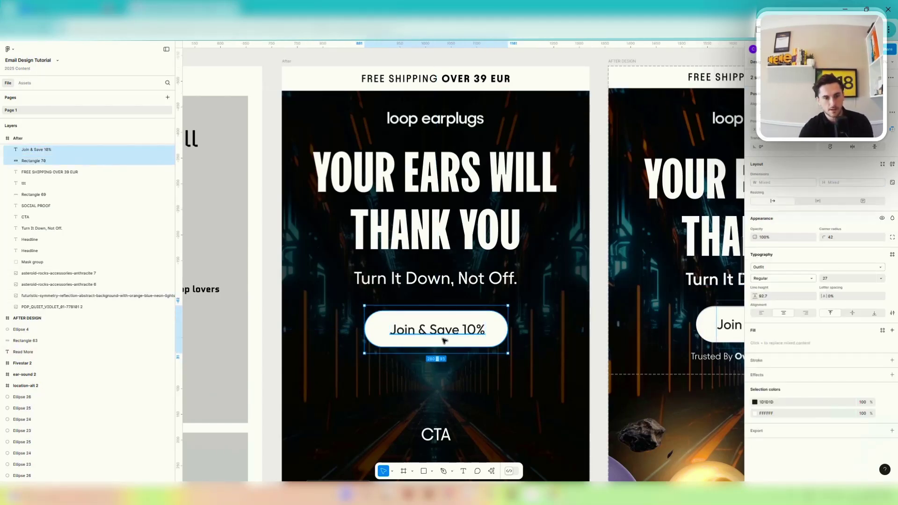
key(Up)
key(Up)
key(Up)
key(Up)
key(Up)
key(Up)
key(Up)
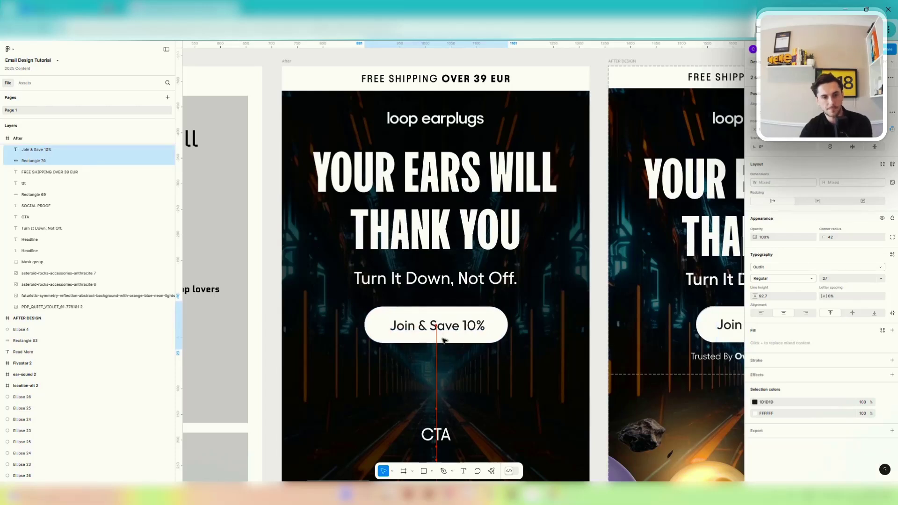
Copy the reference line Trusted By Over 460,000 Loop Lovers into the After frame, centred beneath the CTA button.
scroll(428, 398, down, 5)
click(433, 407)
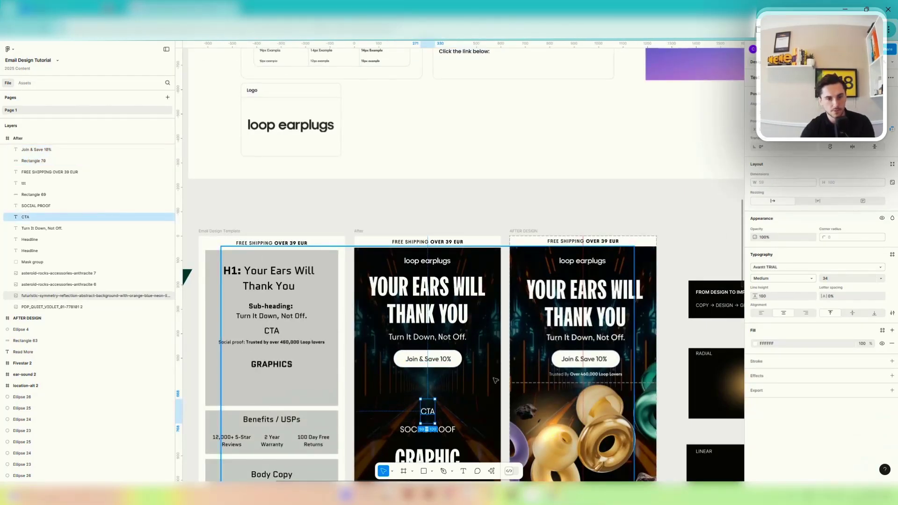
scroll(406, 379, up, 5)
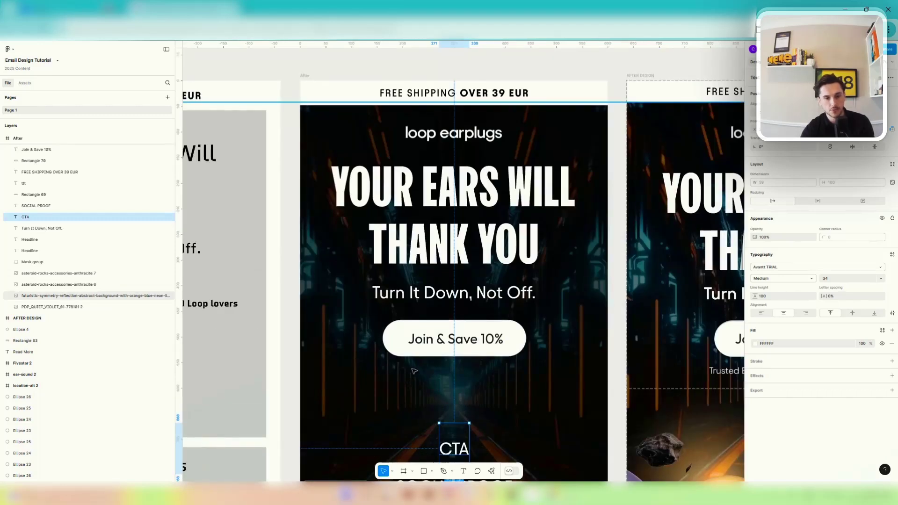
scroll(413, 371, down, 4)
click(642, 370)
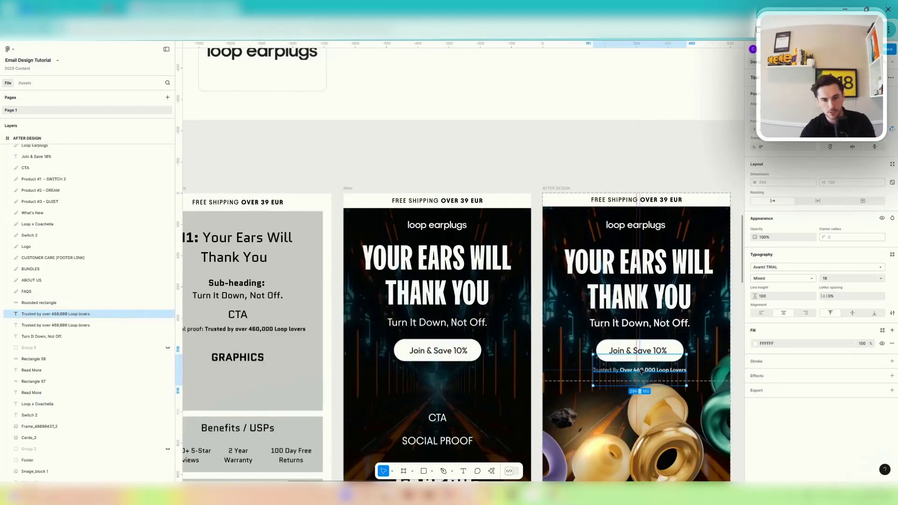
key(ctrl+c)
click(440, 384)
key(ctrl+v)
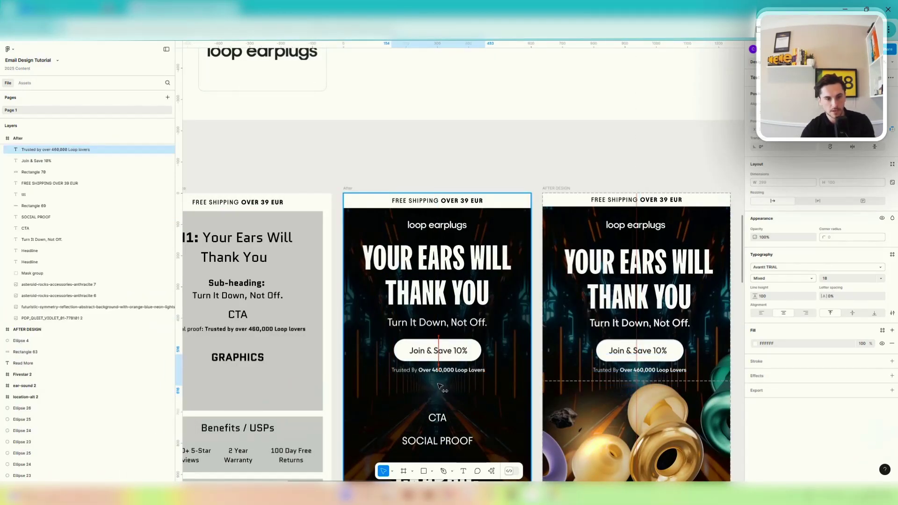
drag(440, 387, 439, 388)
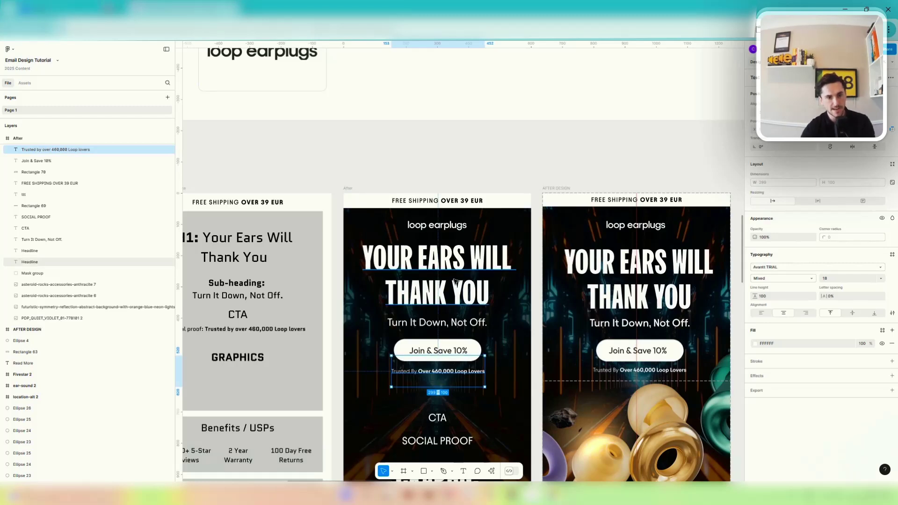
scroll(455, 281, up, 5)
scroll(381, 203, down, 3)
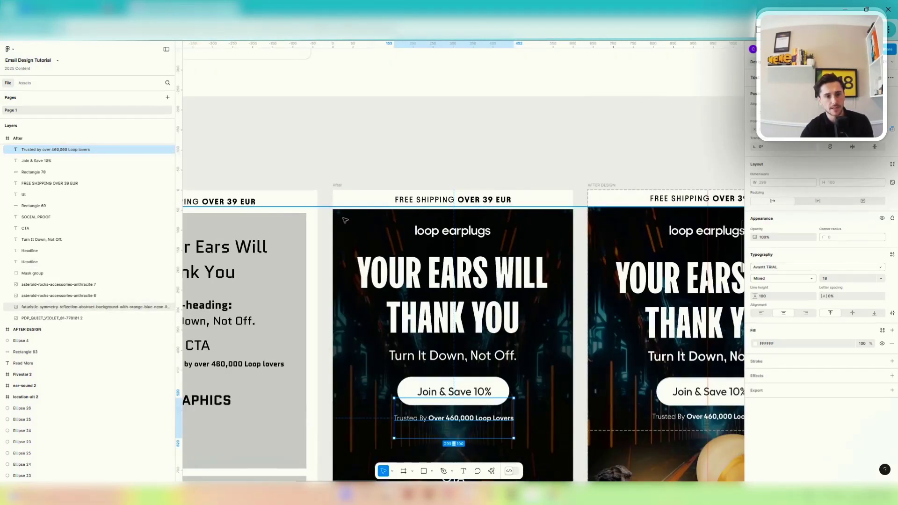
scroll(452, 460, down, 3)
mouse_move(233, 392)
mouse_down()
mouse_move(463, 407)
mouse_move(468, 398)
mouse_move(462, 378)
mouse_move(223, 347)
mouse_move(223, 387)
mouse_up()
scroll(223, 386, down, 3)
scroll(390, 295, down, 3)
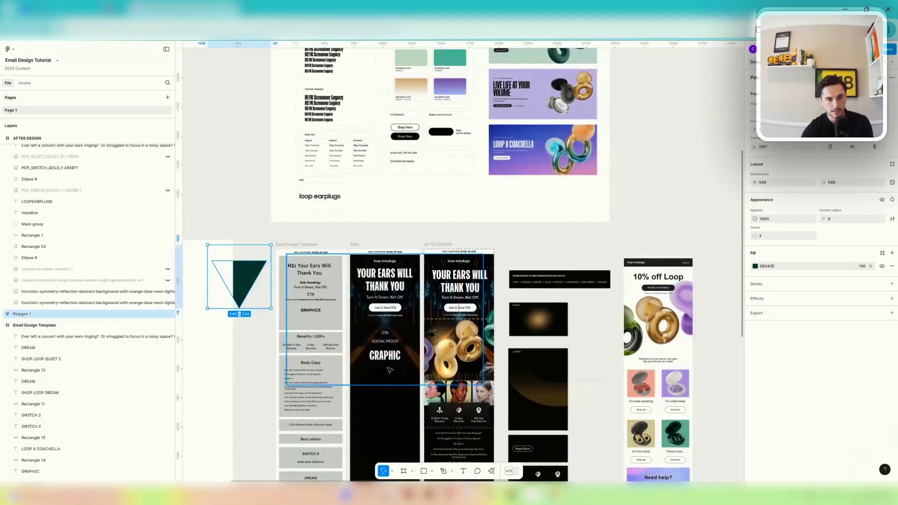
scroll(390, 295, up, 5)
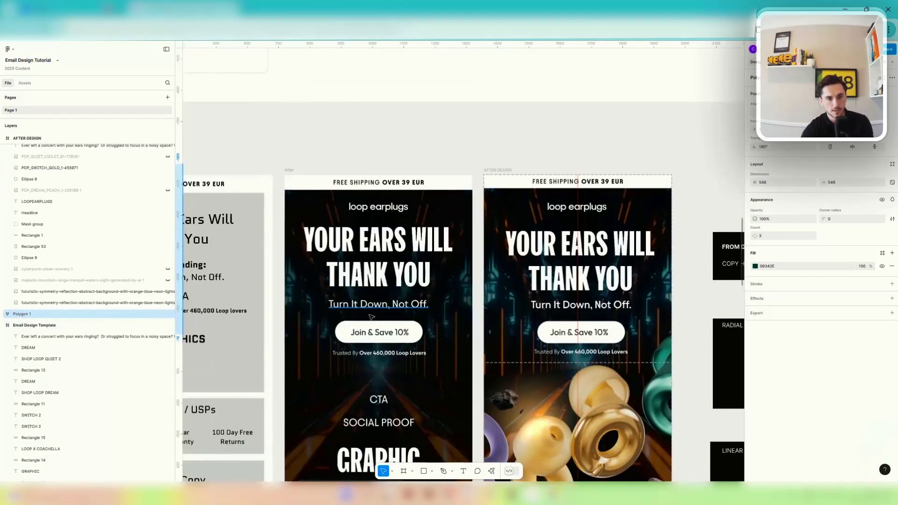
Delete the leftover CTA, SOCIAL PROOF and GRAPHIC placeholder texts from the After frame's hero.
click(372, 401)
key(Delete)
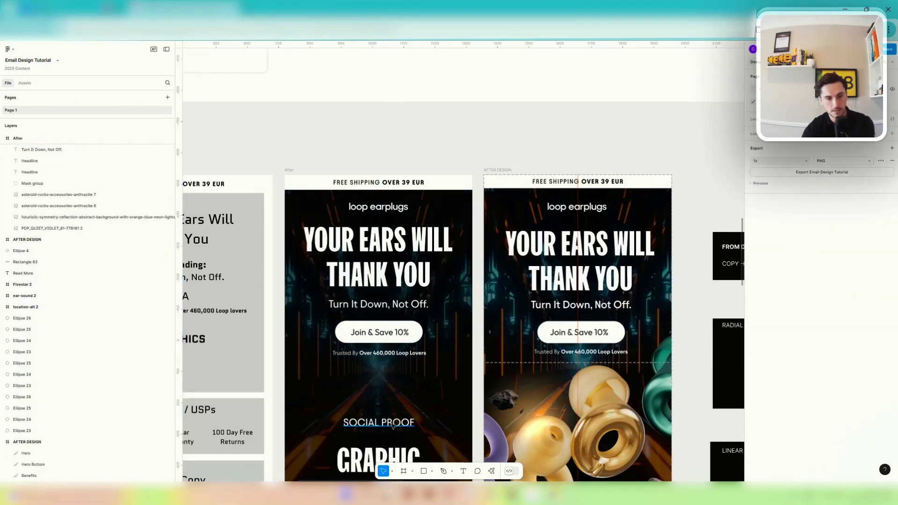
click(393, 423)
key(Delete)
scroll(383, 411, down, 3)
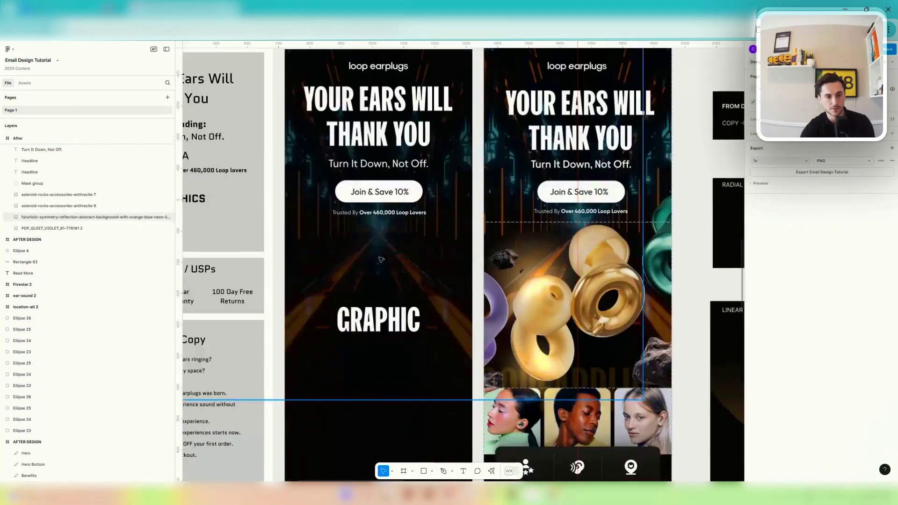
click(390, 329)
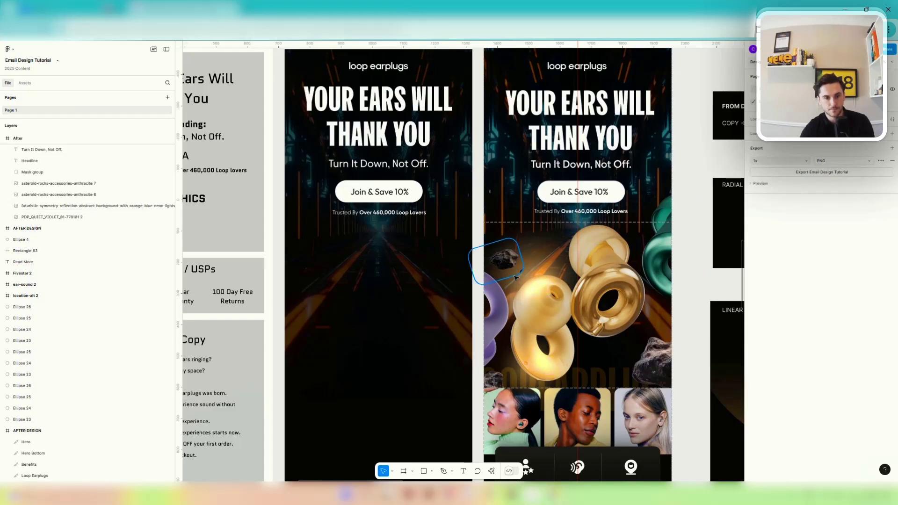
Examine the image fill settings and scaling modes of the small asteroid rock in the reference hero.
click(516, 277)
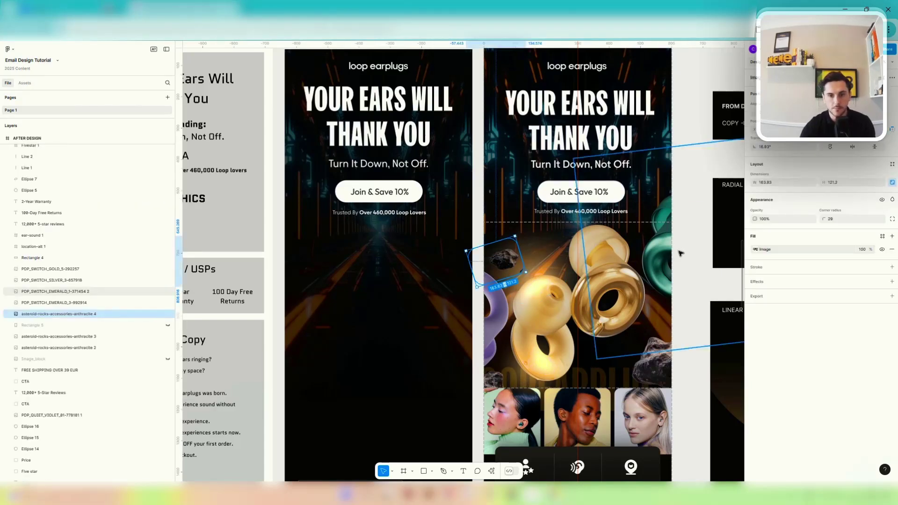
click(755, 250)
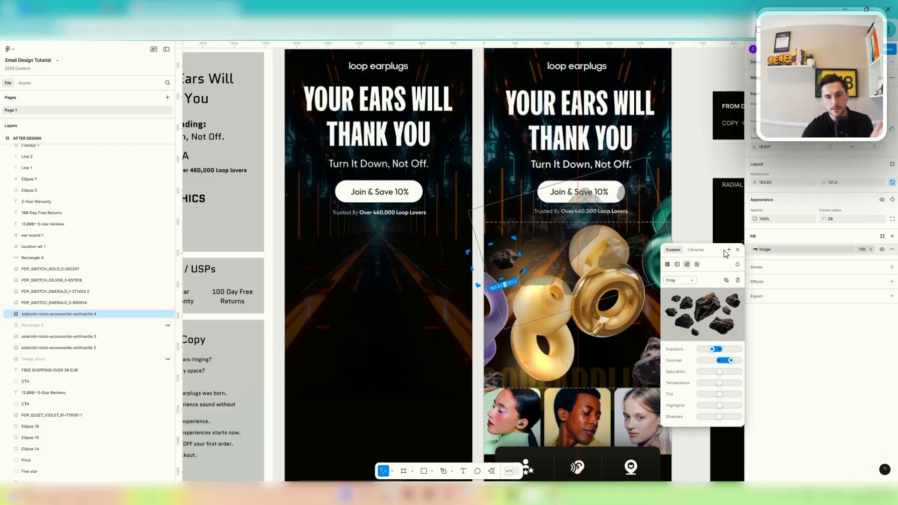
click(690, 278)
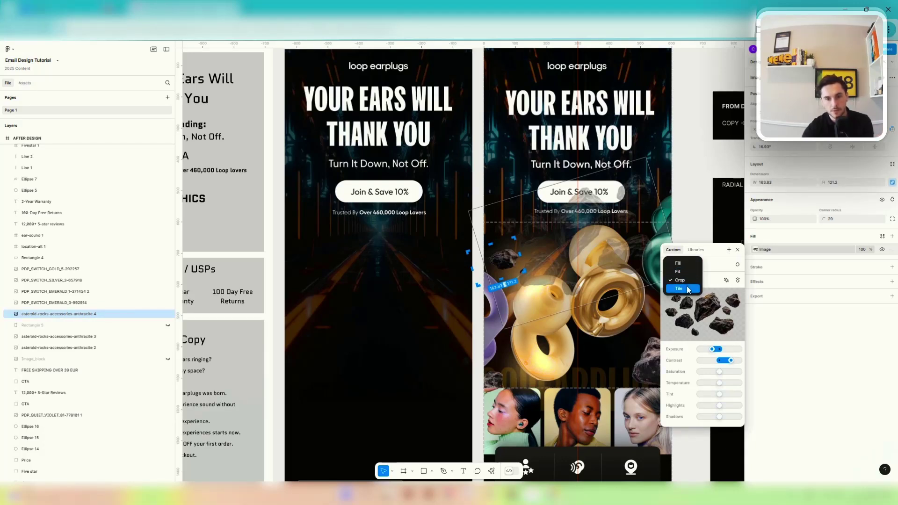
click(738, 255)
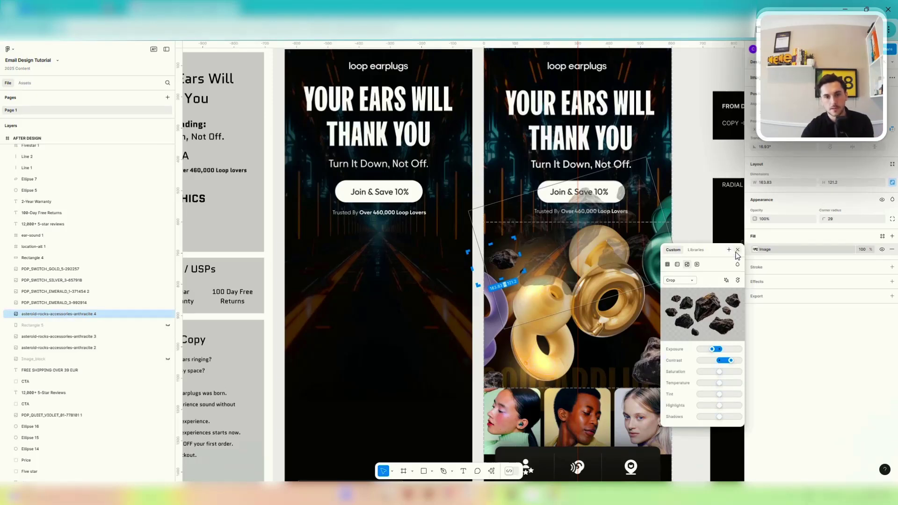
Examine the image fill settings of the gold earplugs graphic in the reference hero.
click(691, 285)
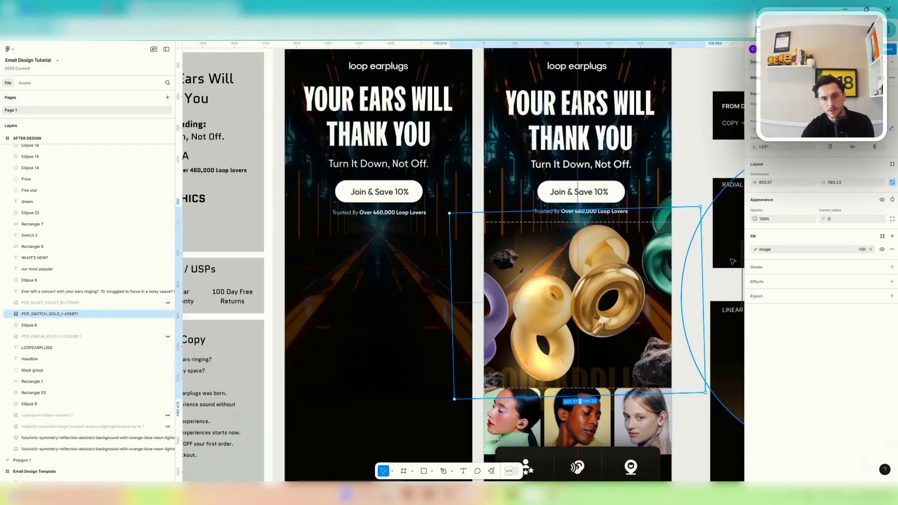
click(760, 251)
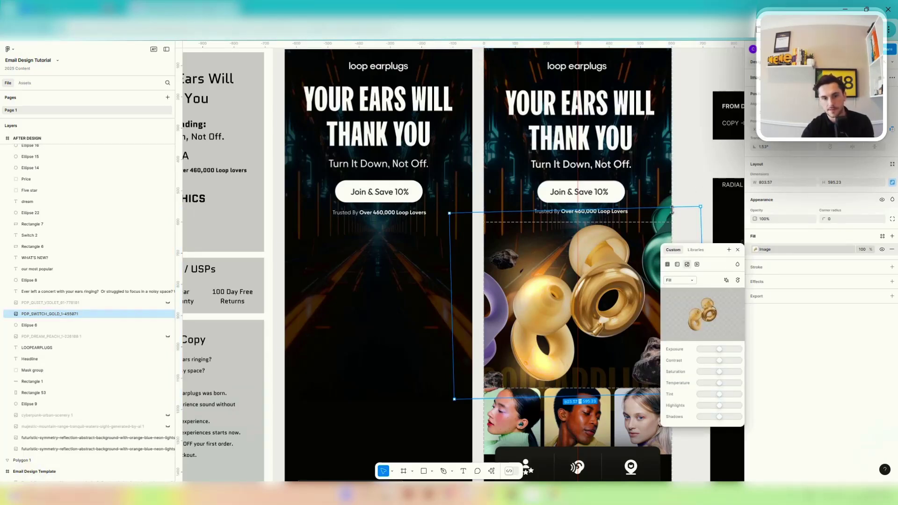
click(738, 250)
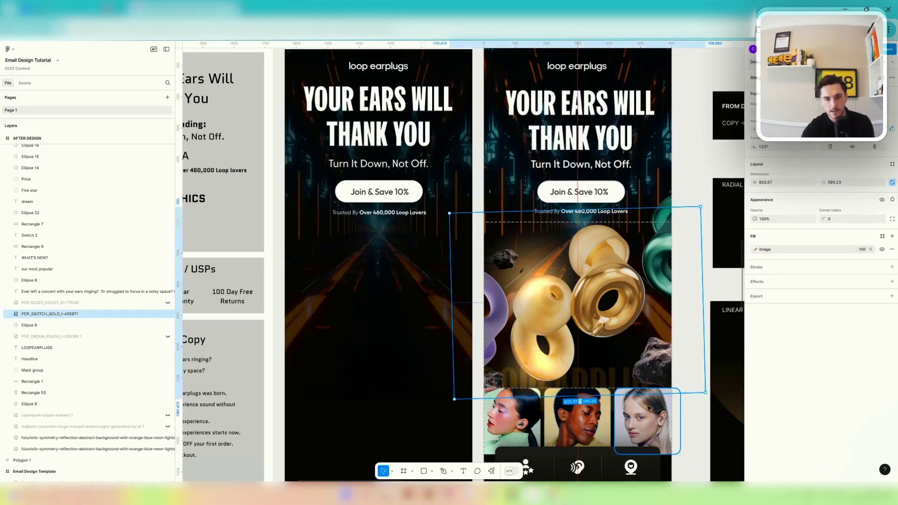
scroll(538, 402, up, 2)
scroll(536, 388, down, 5)
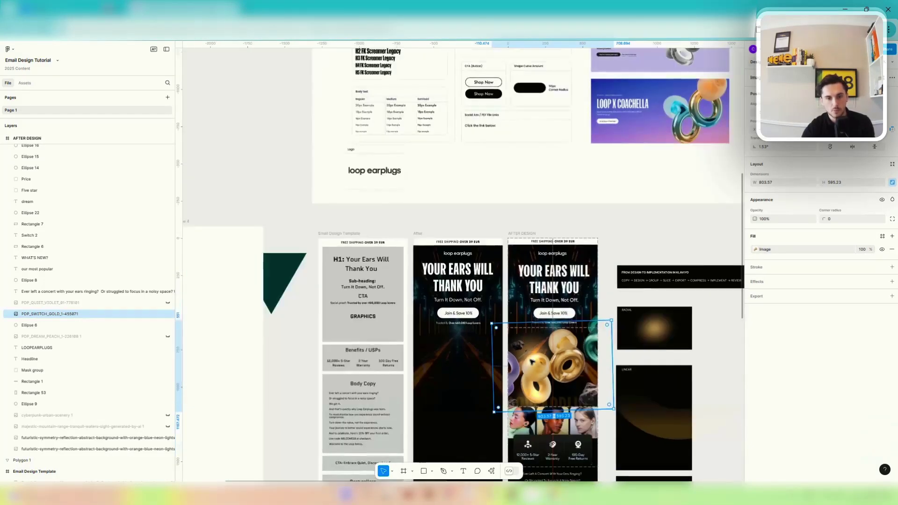
scroll(529, 362, up, 3)
scroll(528, 328, up, 5)
drag(412, 407, 507, 277)
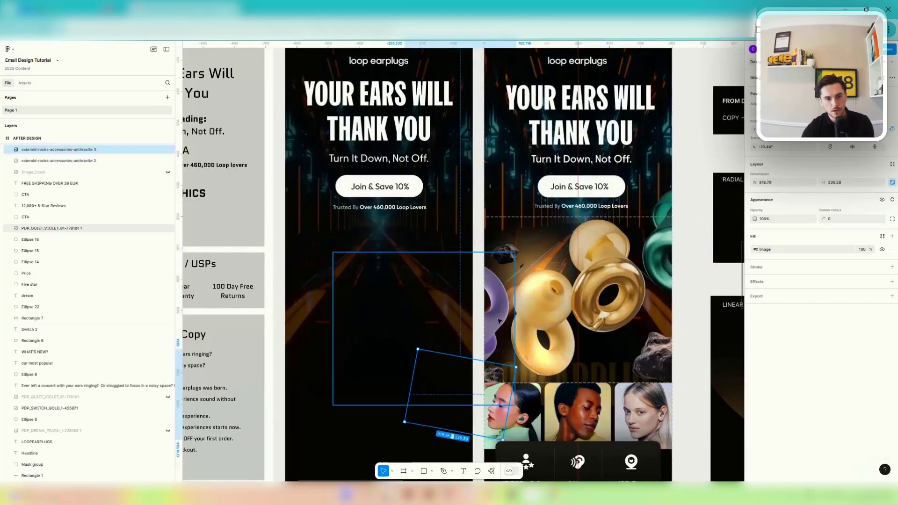
shift+click(510, 241)
shift+click(538, 290)
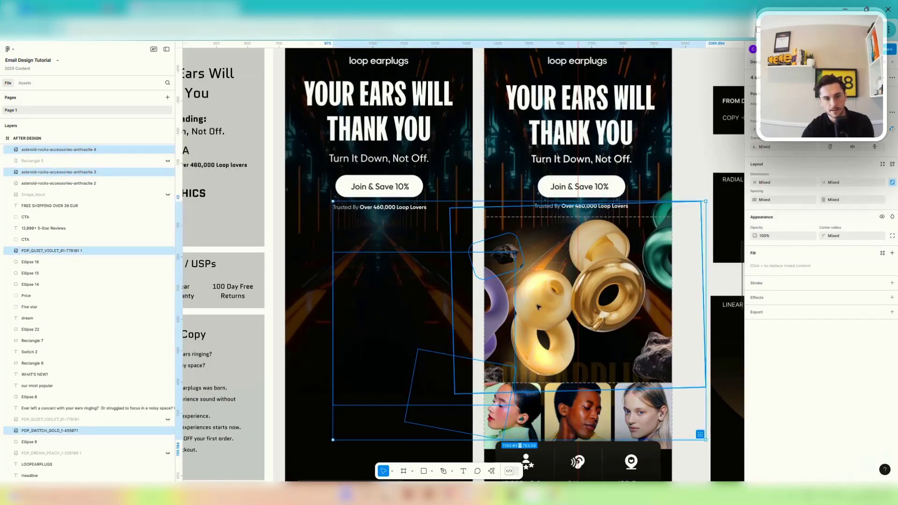
Examine the glow ellipse over the gold earplug in the reference hero, including its radial gradient fill and the available gradient types.
click(537, 289)
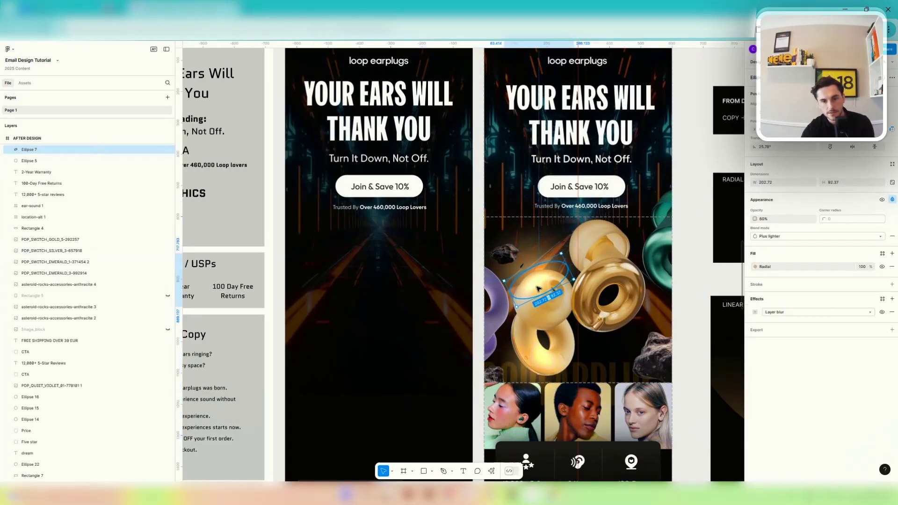
scroll(538, 288, down, 2)
scroll(538, 288, down, 3)
scroll(538, 288, up, 5)
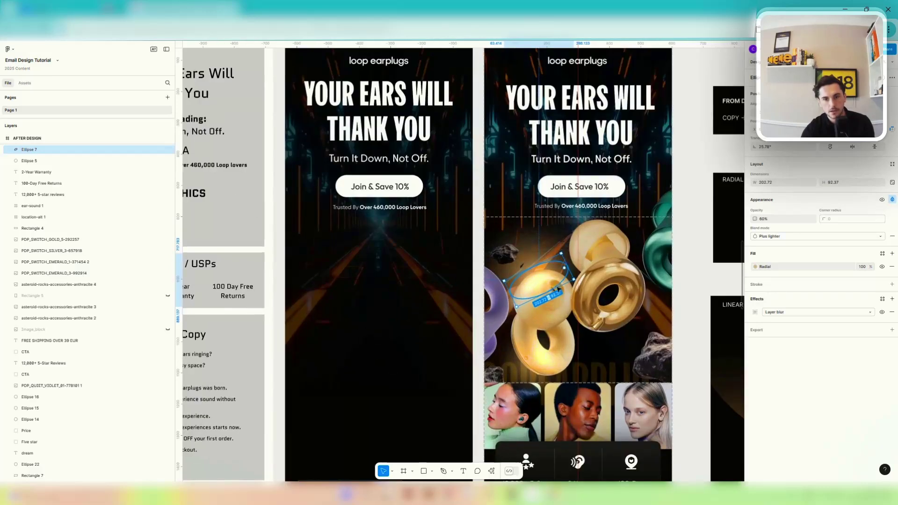
click(755, 266)
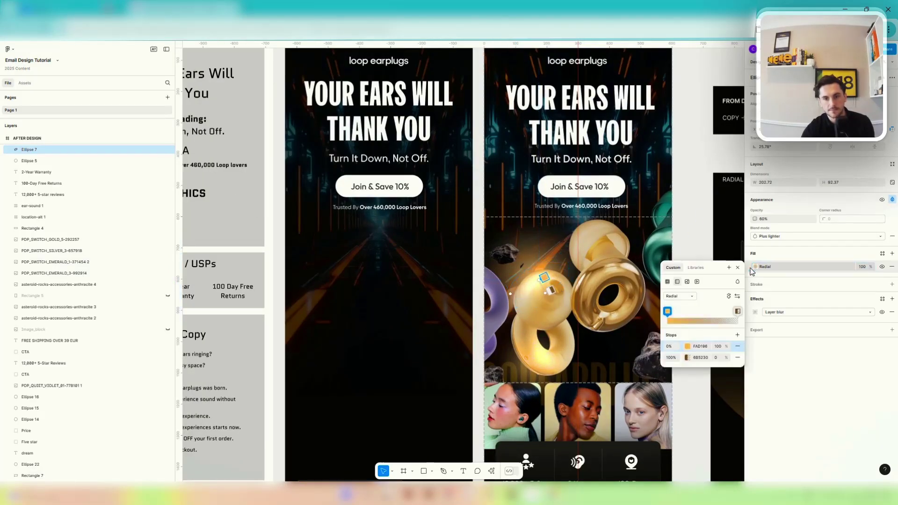
click(675, 296)
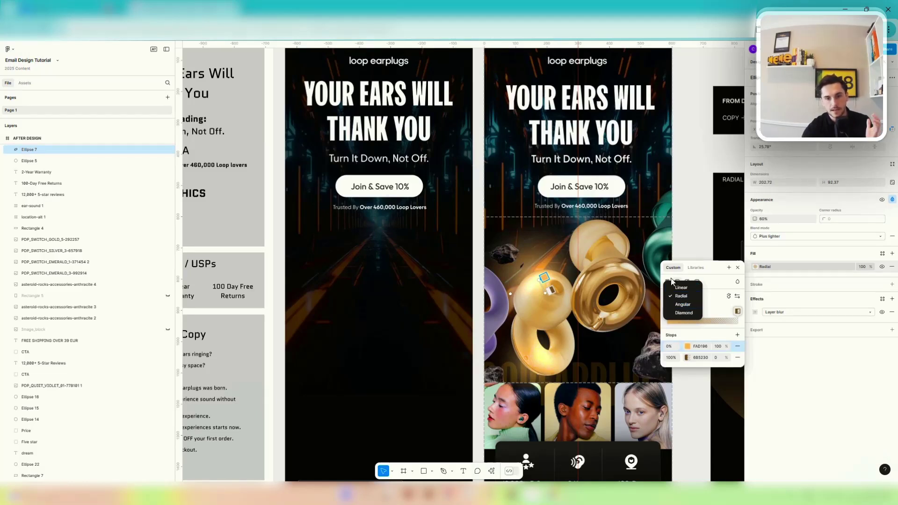
click(729, 300)
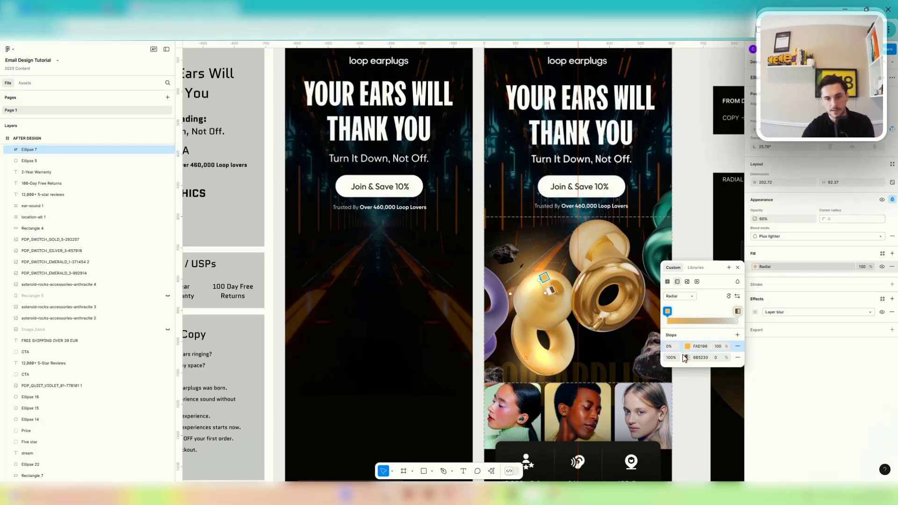
click(737, 268)
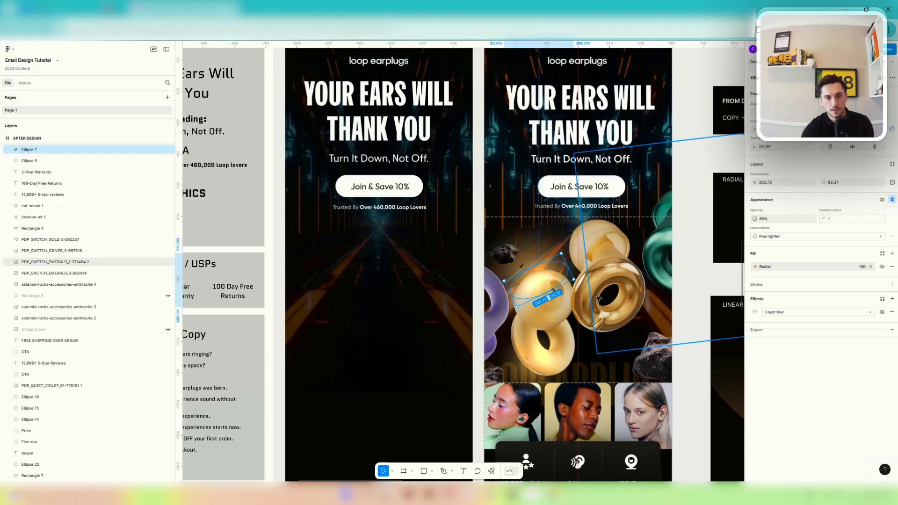
Copy the earplug images, asteroid rocks and glow ellipses from the reference hero into the After frame, beneath the social proof line.
shift+click(548, 348)
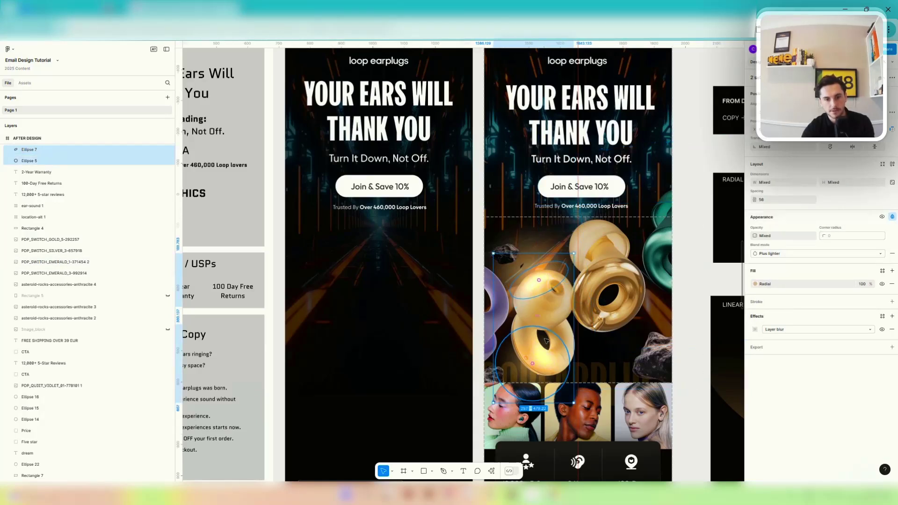
shift+click(513, 329)
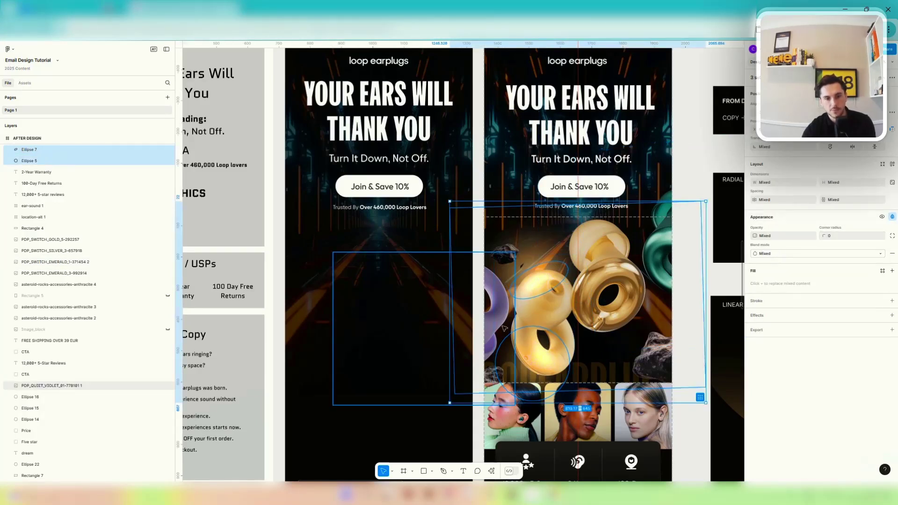
shift+click(503, 261)
shift+click(496, 375)
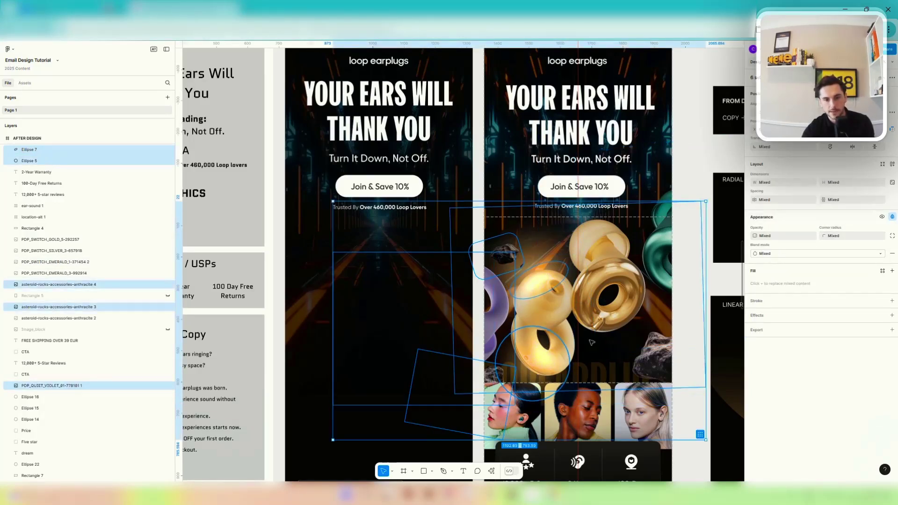
shift+click(608, 285)
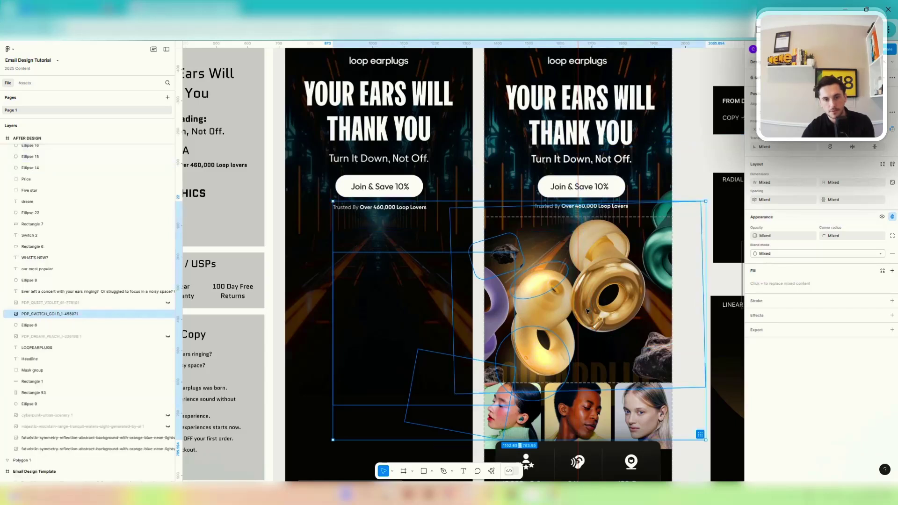
shift+click(654, 250)
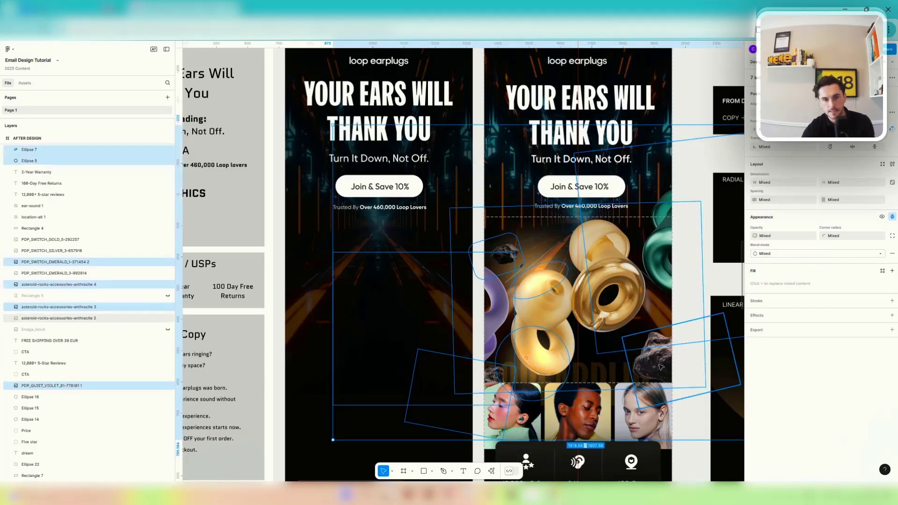
shift+click(659, 361)
ctrl+scroll(638, 353, down, 5)
drag(638, 353, 527, 336)
ctrl+scroll(527, 336, up, 2)
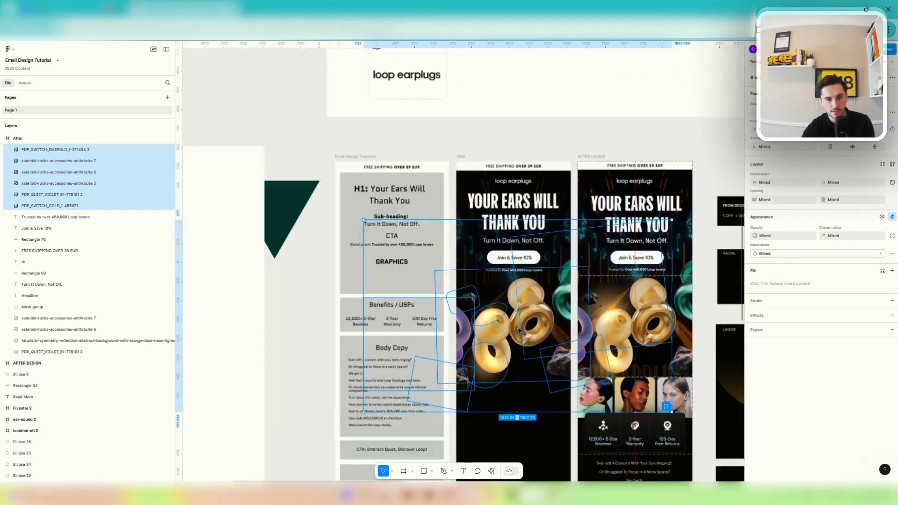
Group the copied hero graphics in the After frame and name the group Graphics Main.
right_click(541, 352)
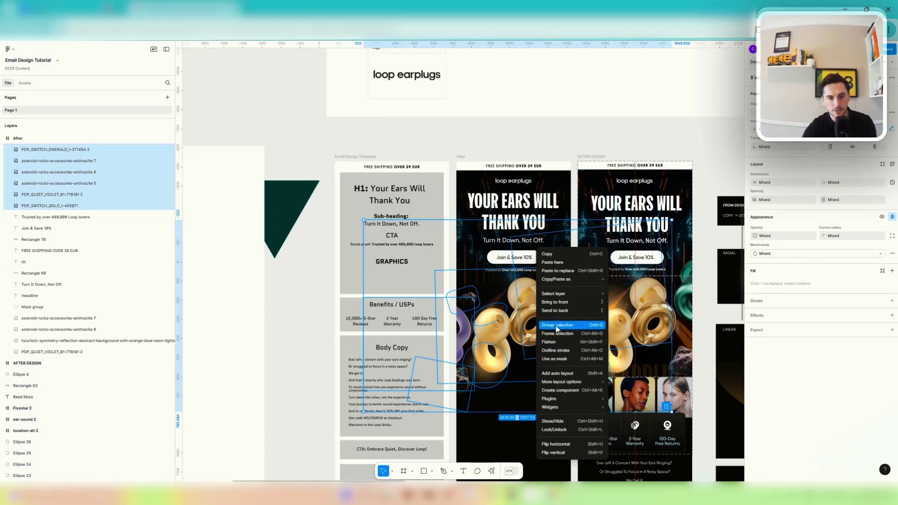
click(556, 327)
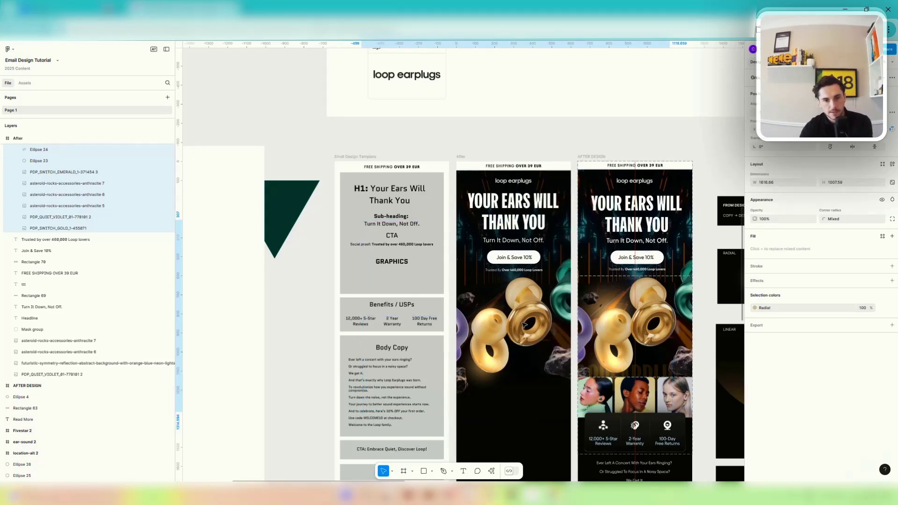
drag(524, 325, 524, 326)
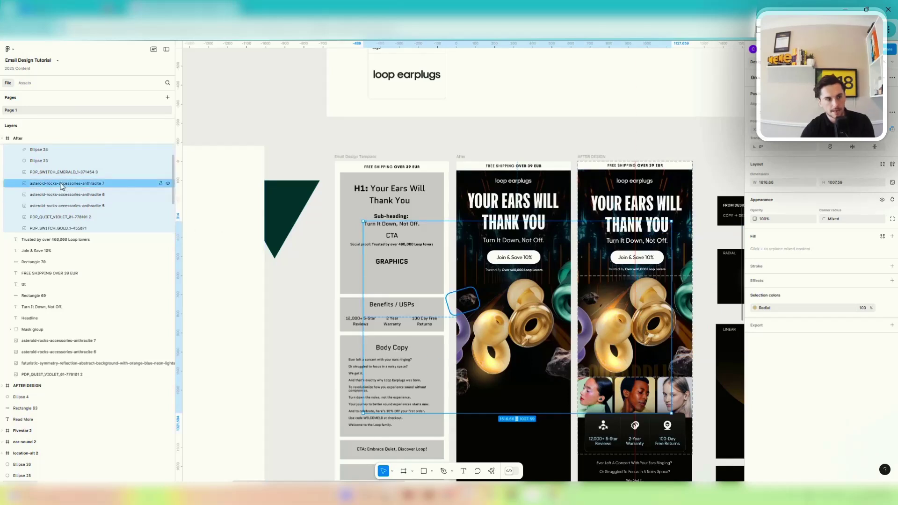
scroll(61, 186, up, 3)
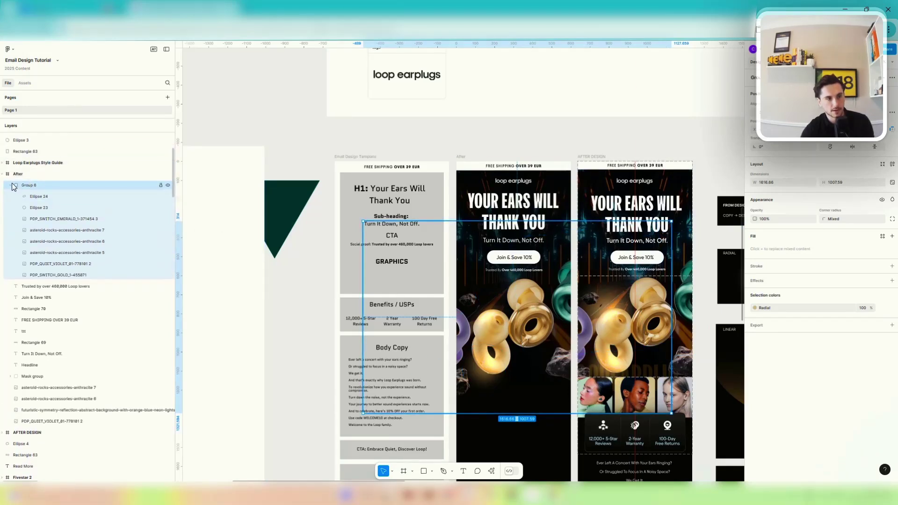
double_click(25, 186)
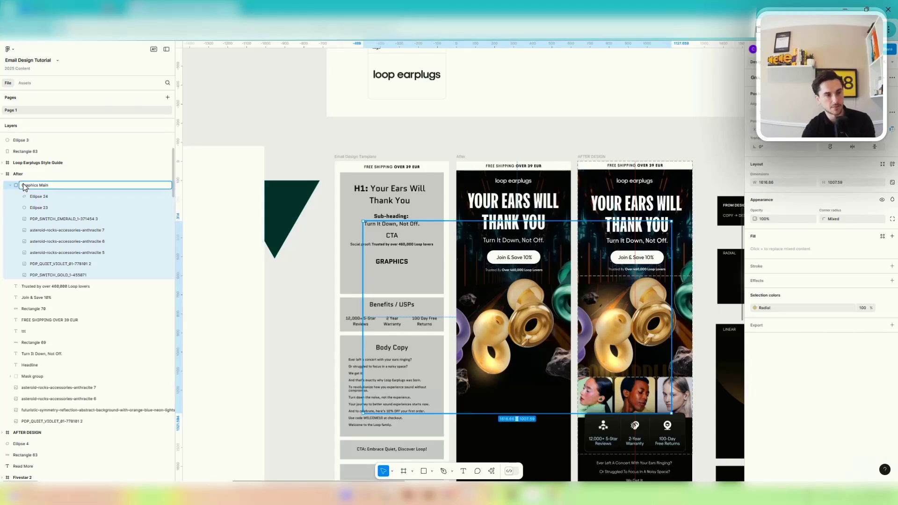
click(10, 185)
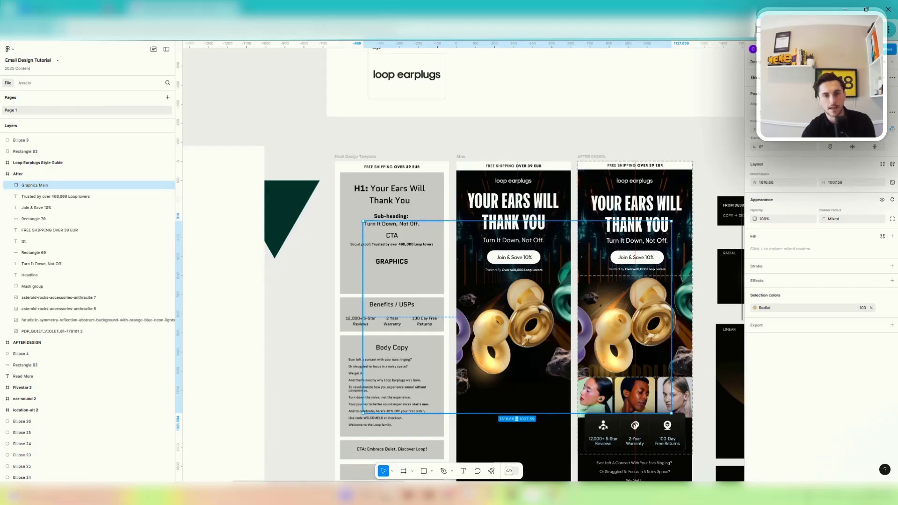
key(Escape)
Examine the portrait photo row beneath the reference hero, including the first photo's dimensions and corner radius.
scroll(608, 281, down, 2)
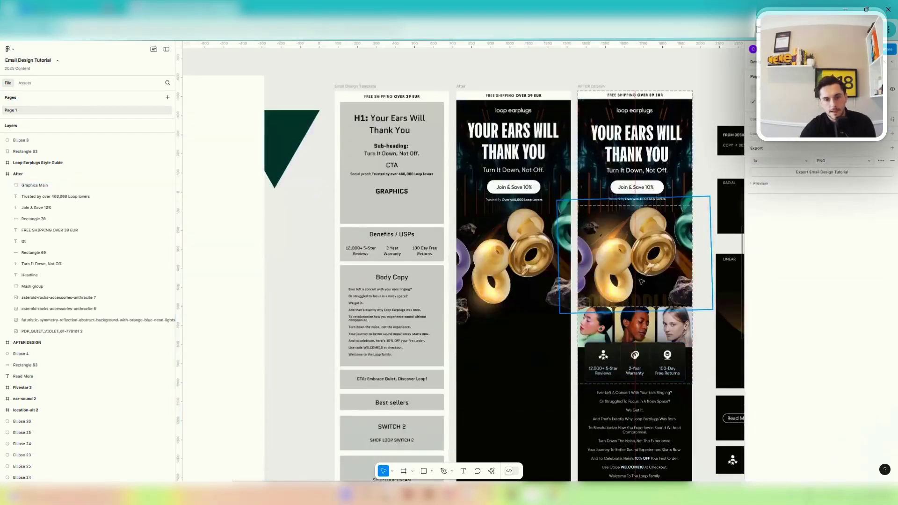
scroll(645, 303, up, 5)
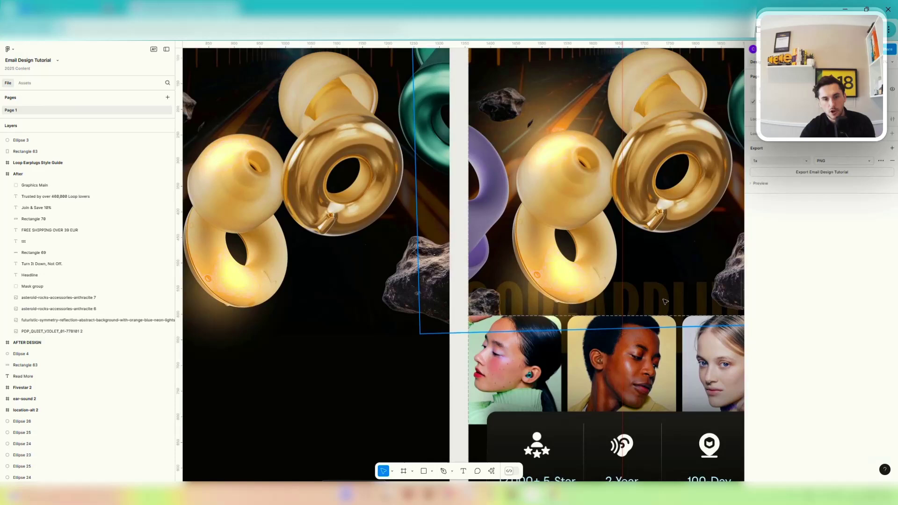
scroll(664, 302, down, 5)
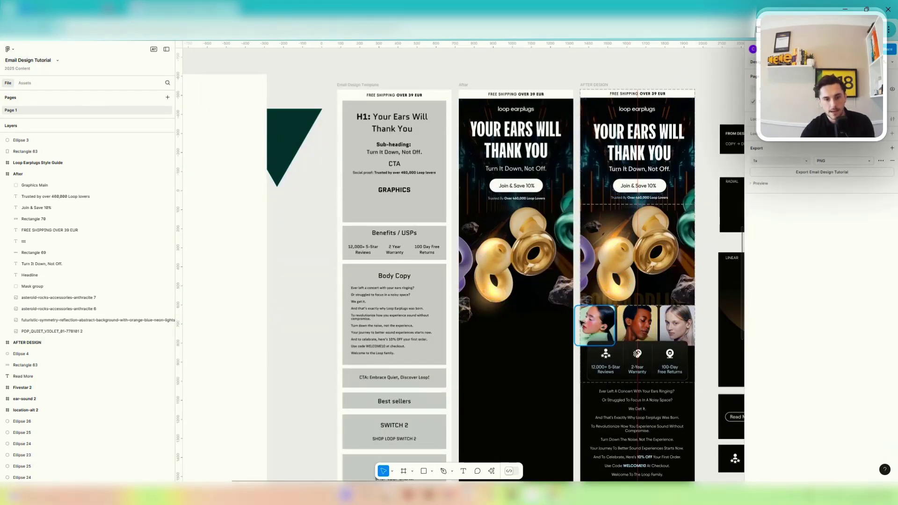
click(595, 326)
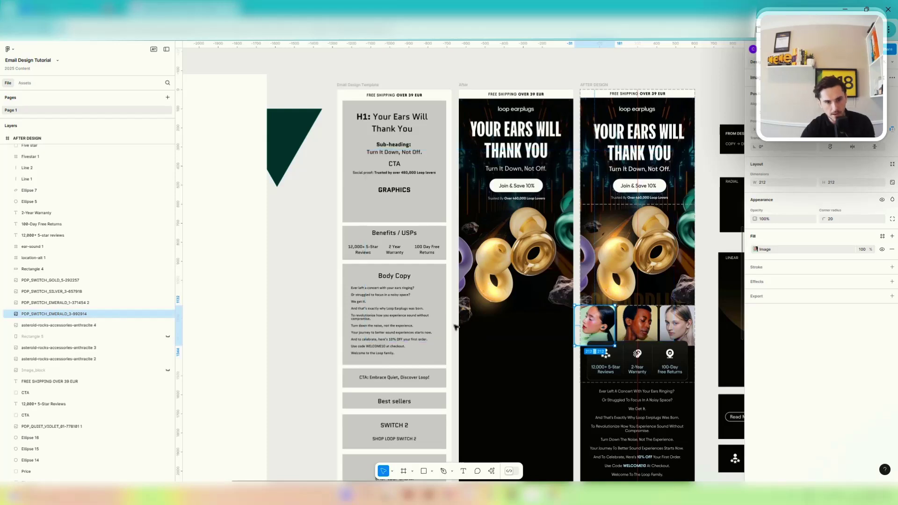
scroll(536, 331, up, 5)
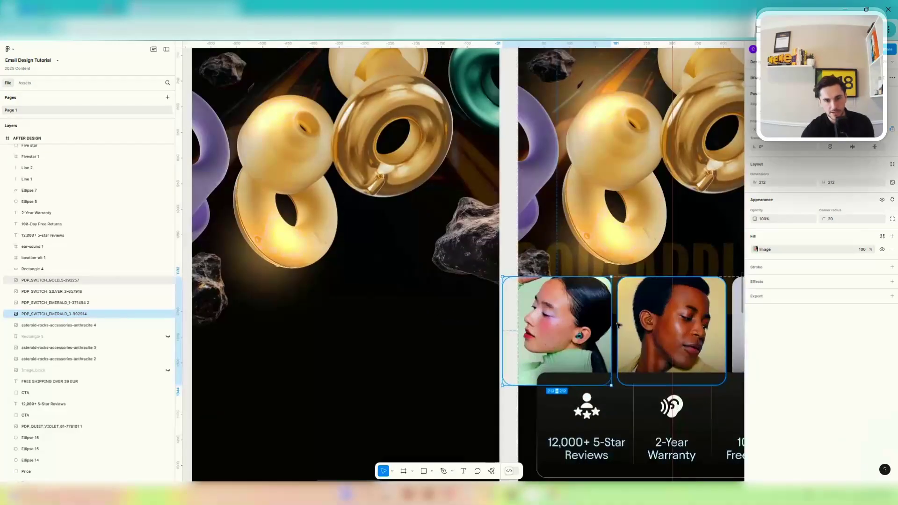
scroll(537, 332, down, 3)
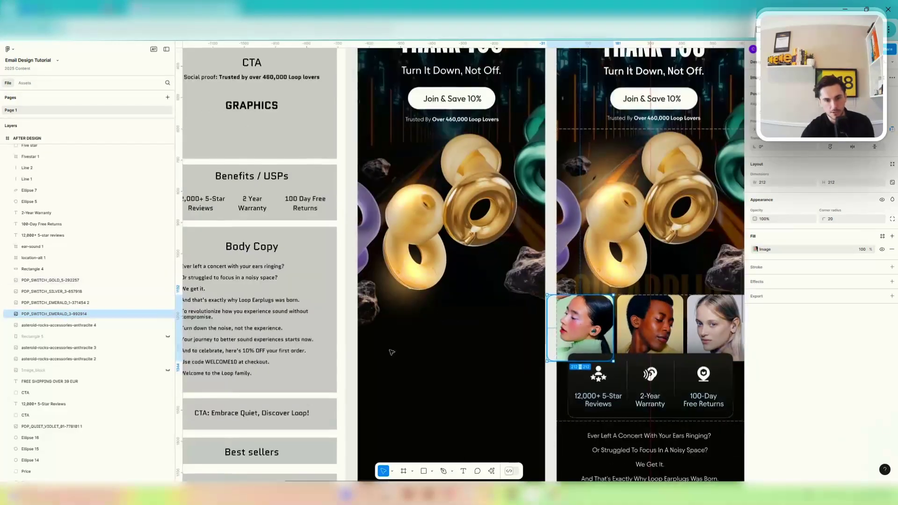
Draw a grey square of about 226 × 226 px below the After frame's hero graphics, with a corner radius of 15.
click(424, 471)
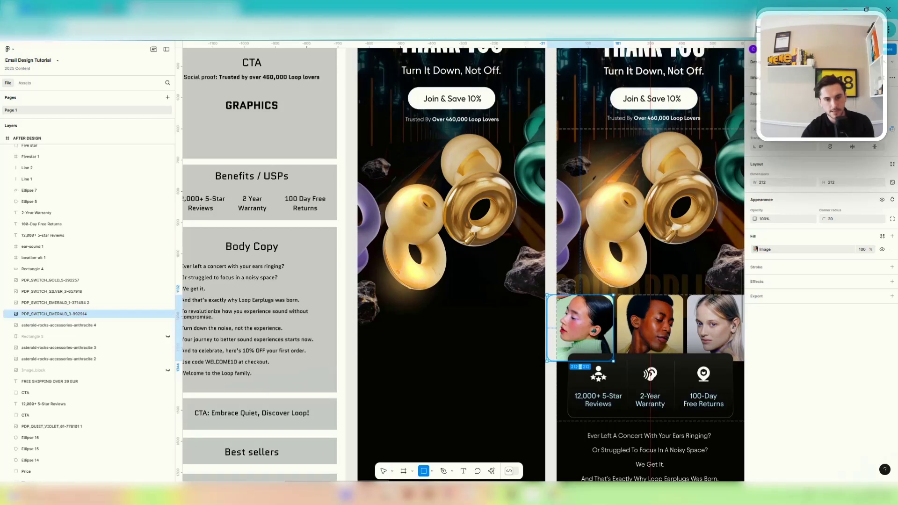
drag(375, 315, 426, 374)
scroll(444, 385, up, 10)
scroll(425, 374, down, 5)
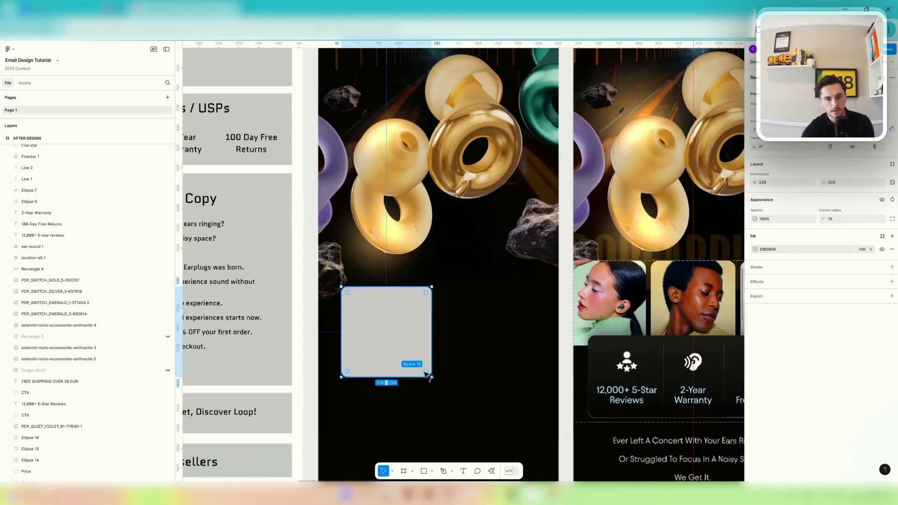
Set the grey square's width to 212 and duplicate it into an evenly spaced row of three across the After frame.
scroll(486, 318, down, 3)
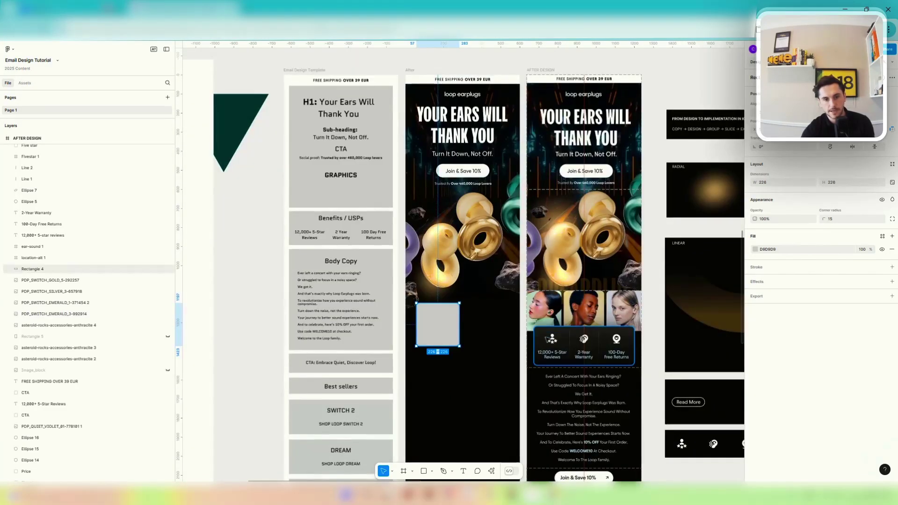
scroll(641, 298, up, 3)
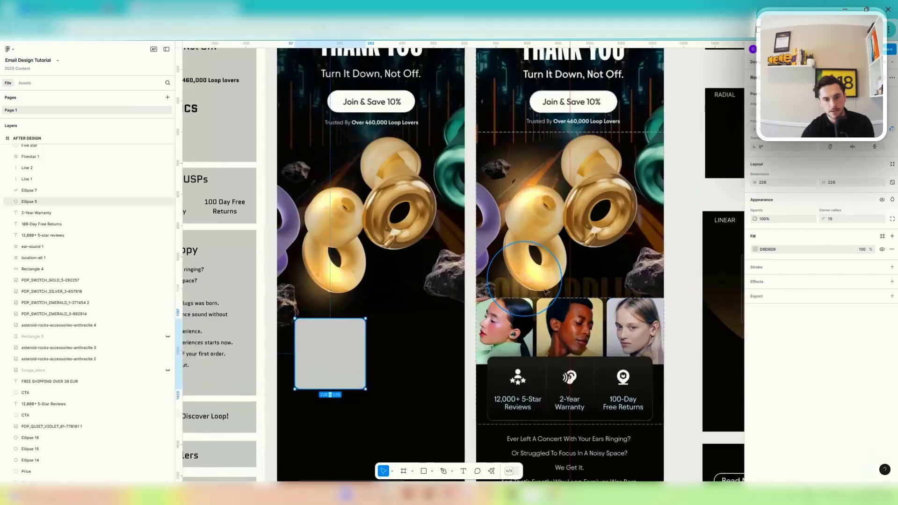
click(490, 327)
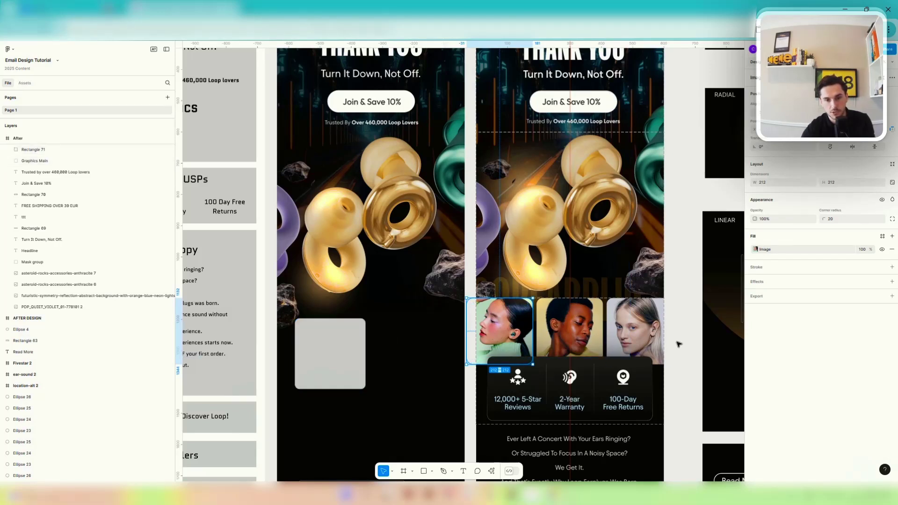
click(342, 342)
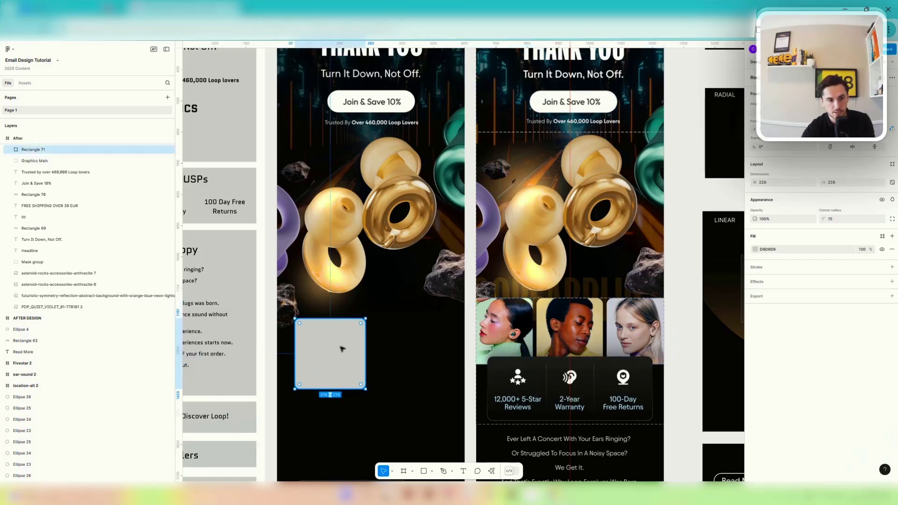
click(764, 183)
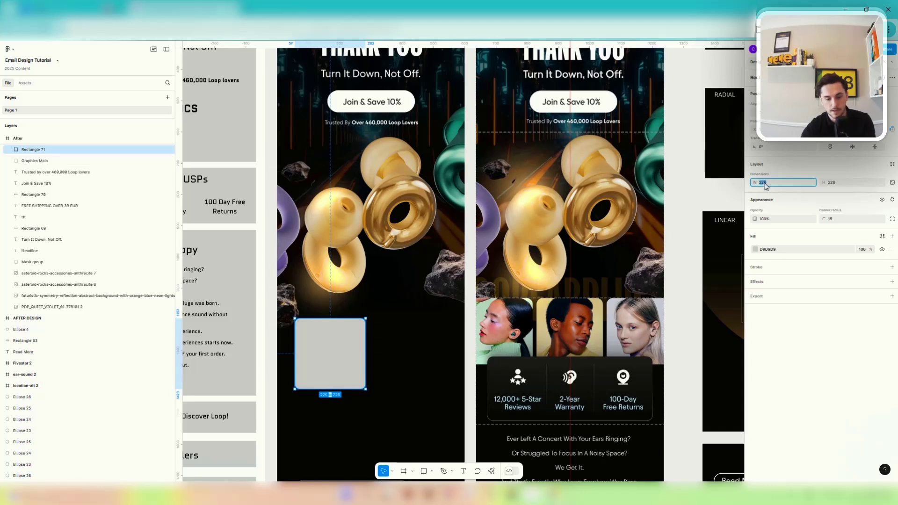
text(212)
key(Return)
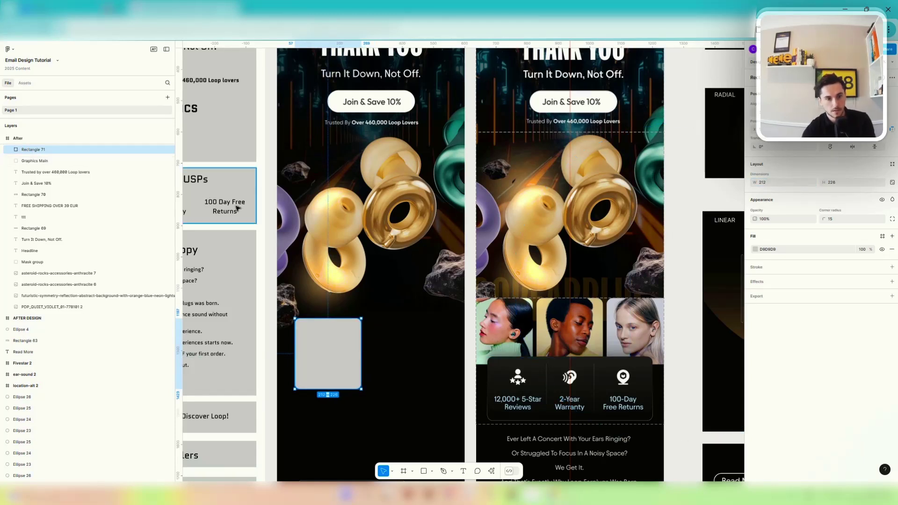
drag(357, 362, 465, 366)
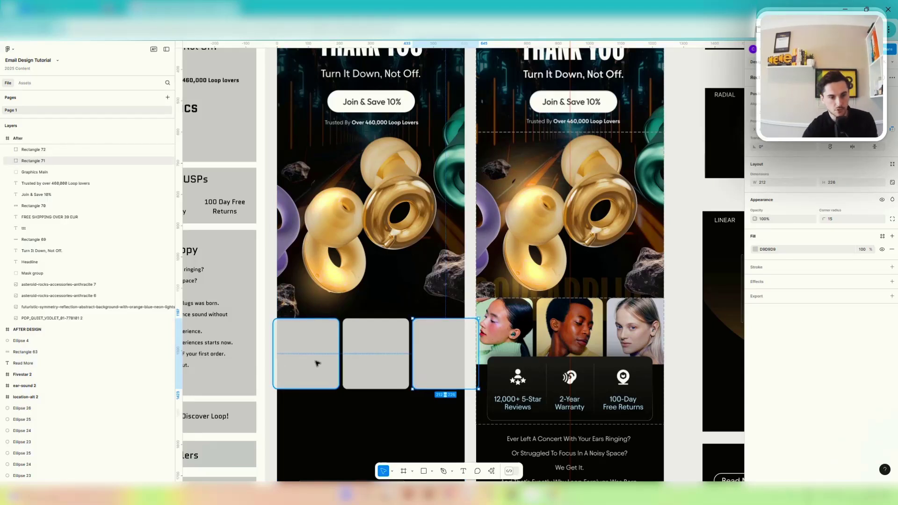
click(469, 311)
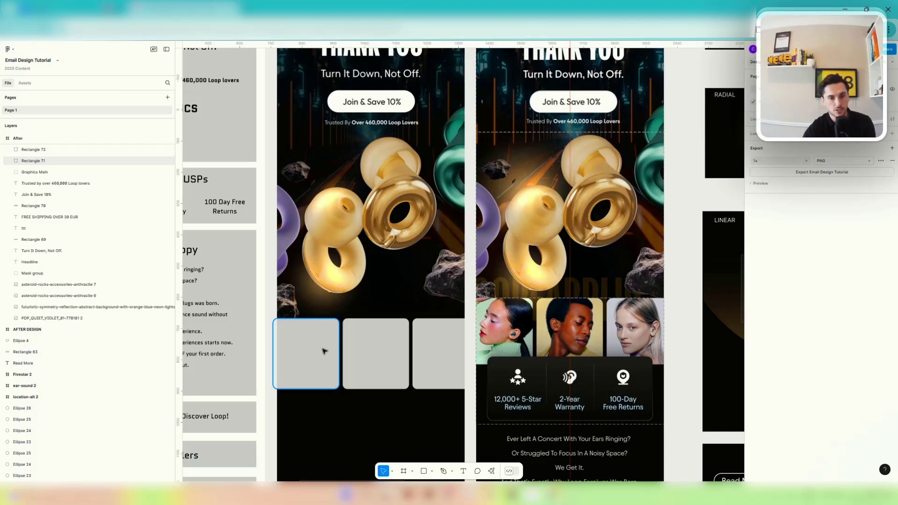
Export the reference row's first portrait photo as PNG and place it as the fill of the first grey rectangle.
click(517, 322)
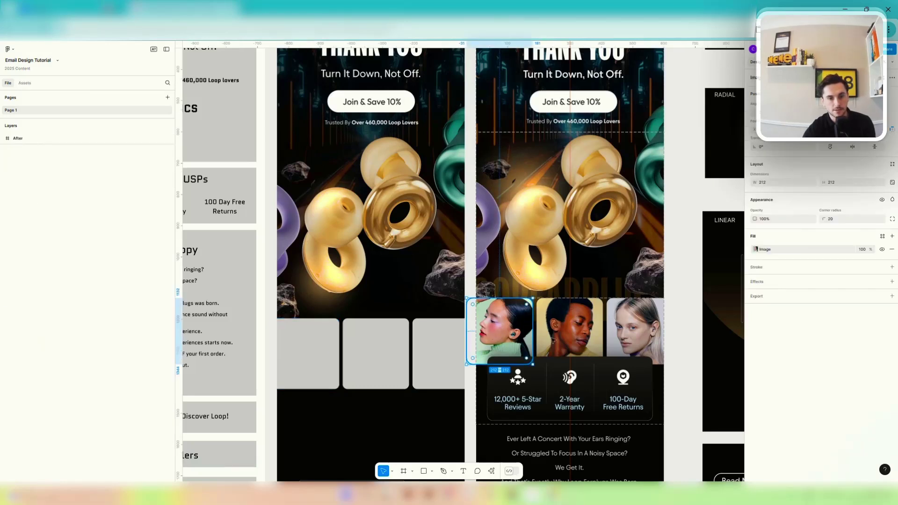
click(798, 300)
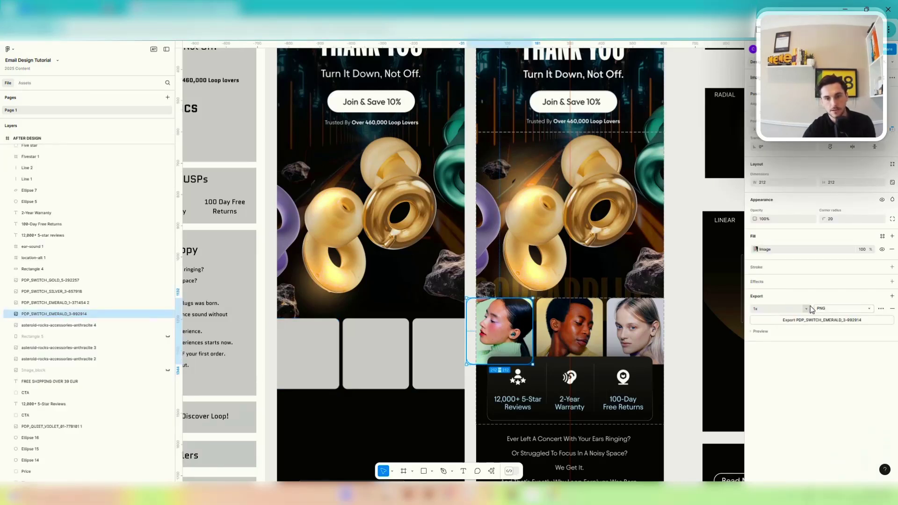
click(807, 309)
click(763, 326)
click(671, 316)
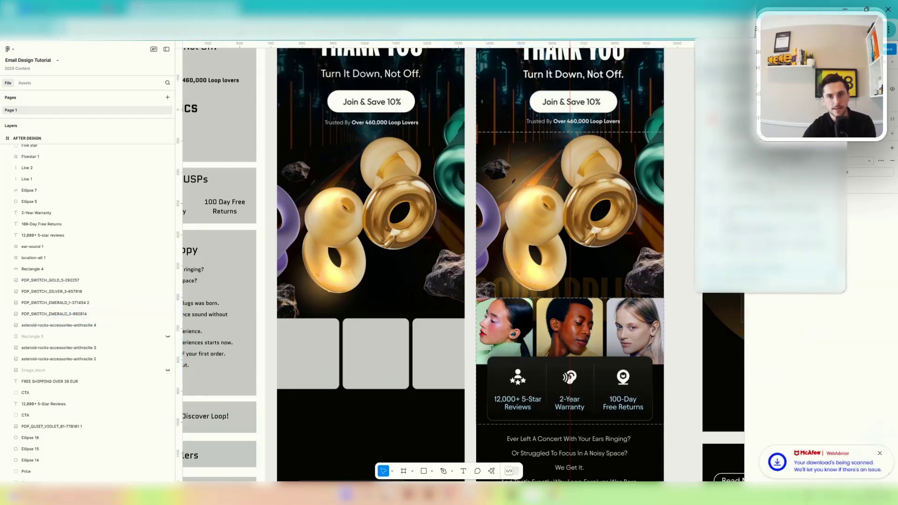
right_click(367, 210)
click(401, 253)
key(alt+Tab)
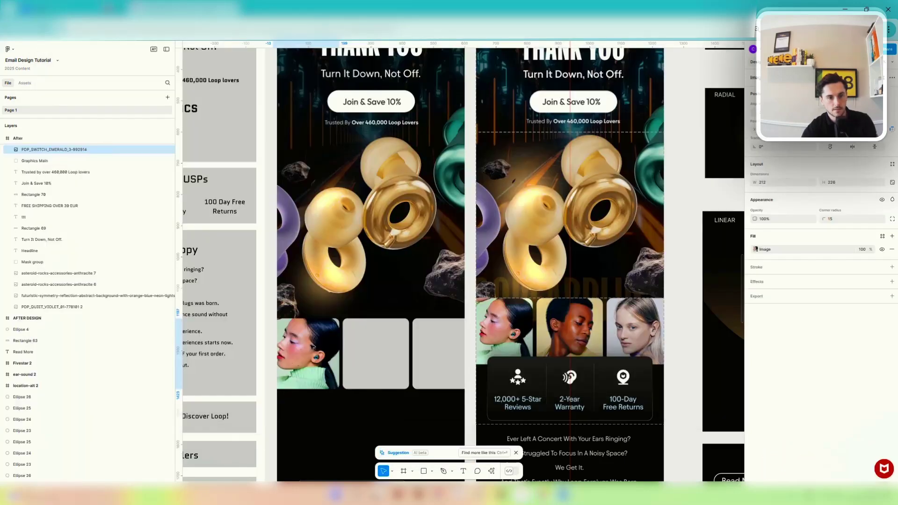
key(ctrl+v)
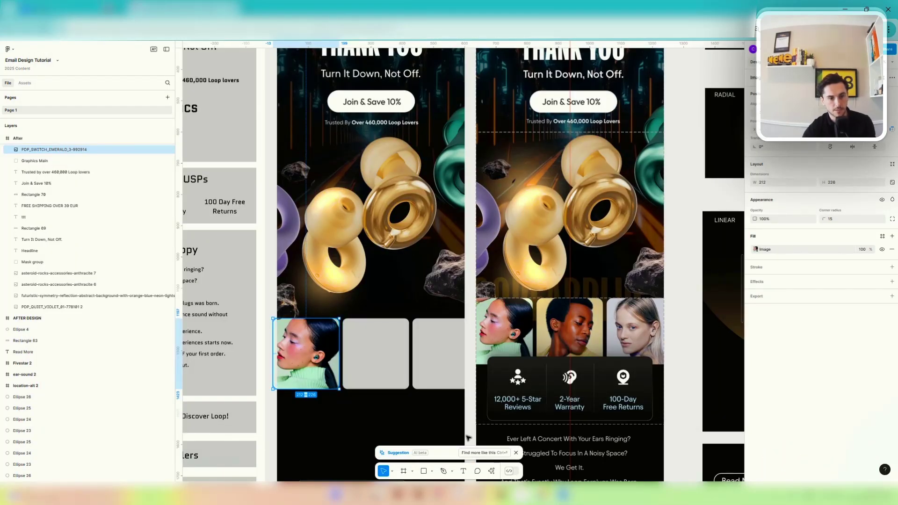
Delete the placed portrait photo and both remaining grey rectangles from the After frame.
click(377, 363)
key(Delete)
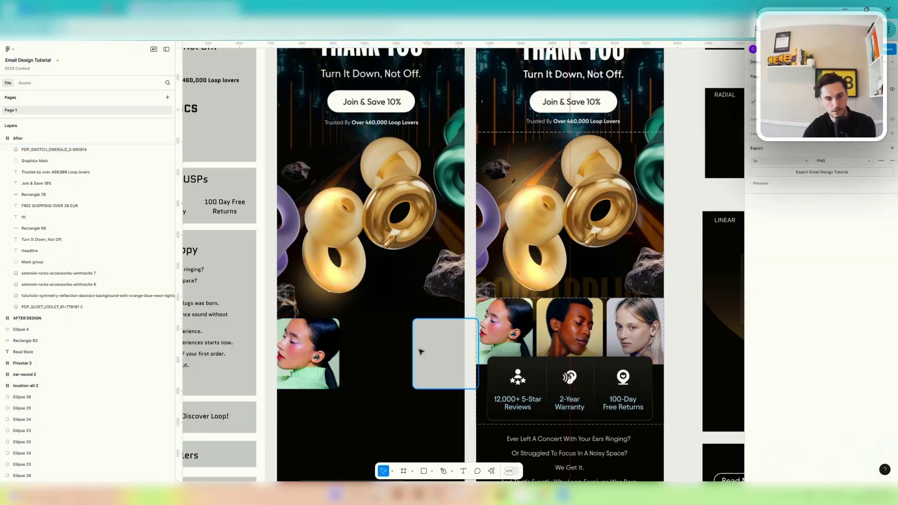
click(421, 351)
key(Delete)
click(305, 358)
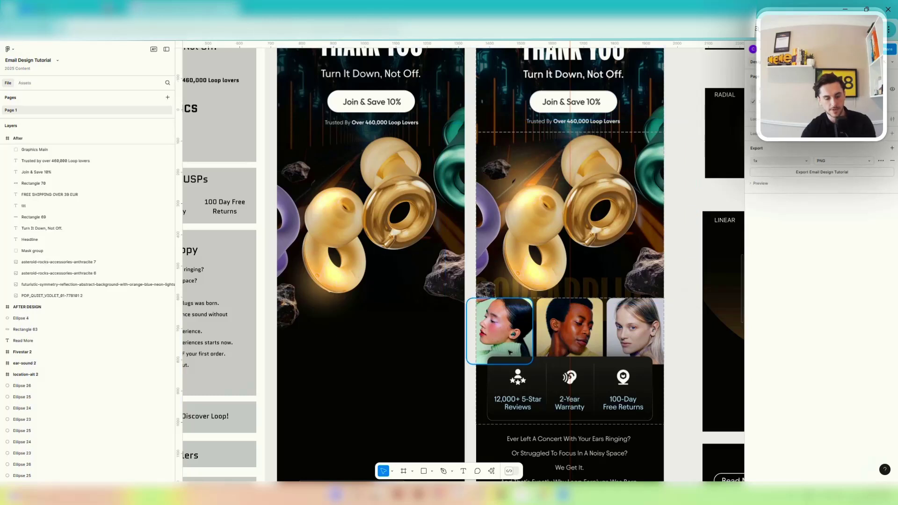
Group the three portrait photos beneath the reference hero.
click(507, 330)
shift+click(541, 328)
shift+click(604, 330)
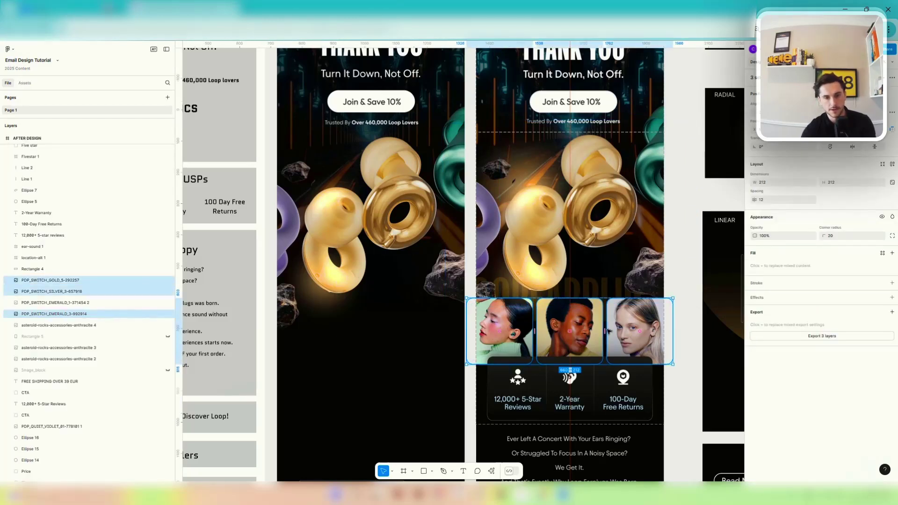
right_click(606, 331)
click(623, 324)
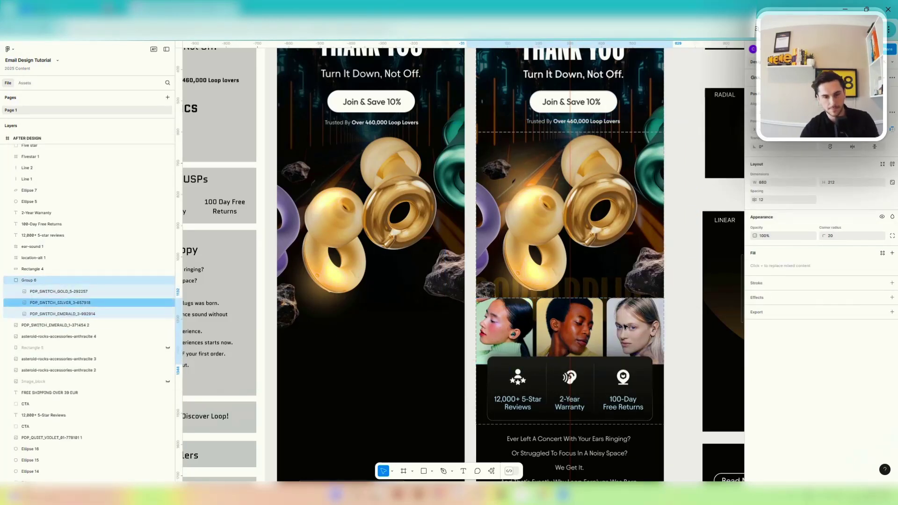
Copy the portrait photo group into the After frame, centre it horizontally beneath the hero graphics and nudge it up slightly.
key(ctrl+c)
click(380, 327)
key(ctrl+v)
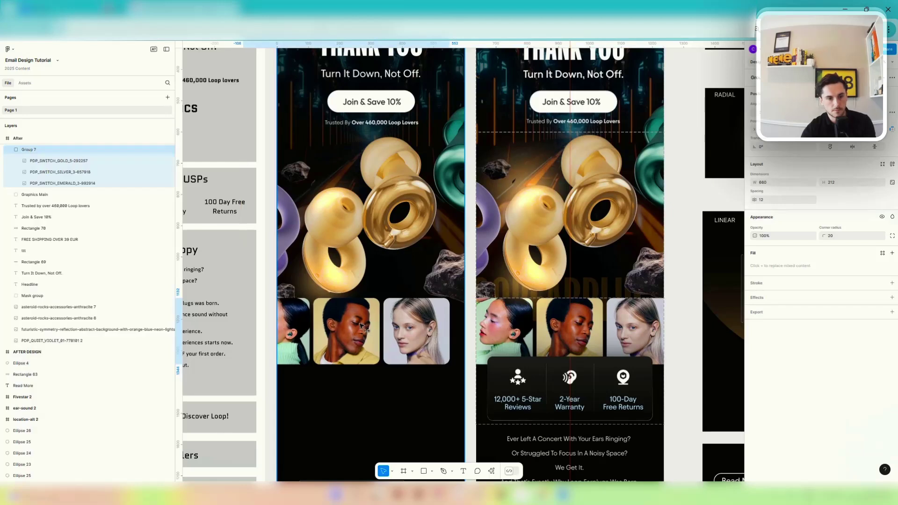
drag(363, 328, 387, 328)
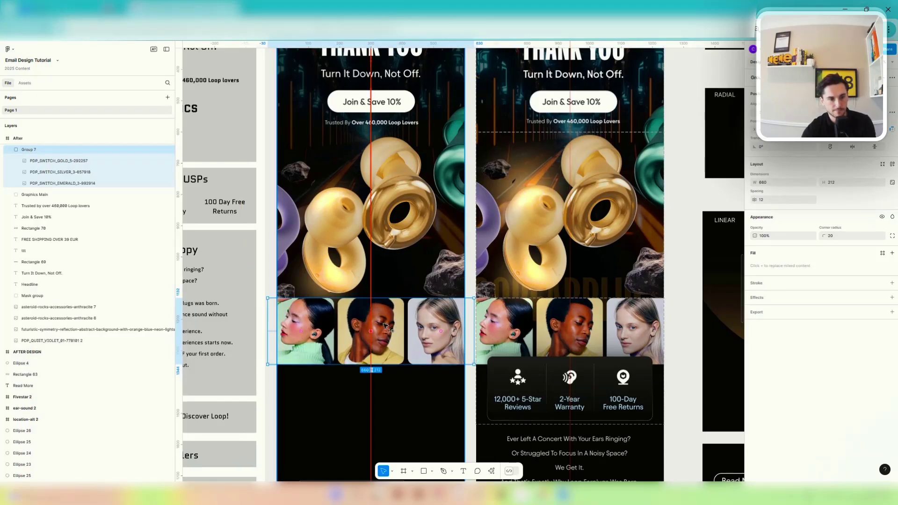
scroll(388, 332, up, 3)
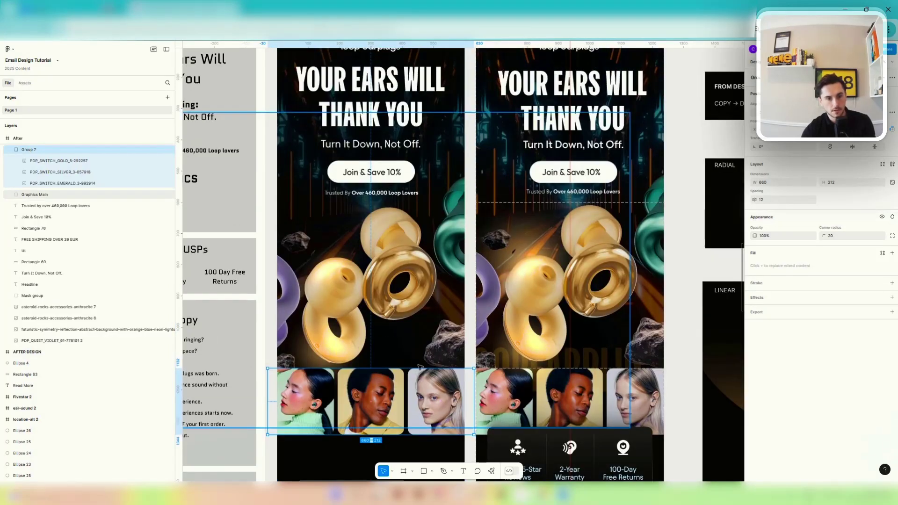
key(Up)
key(Up)
key(Up)
key(Up)
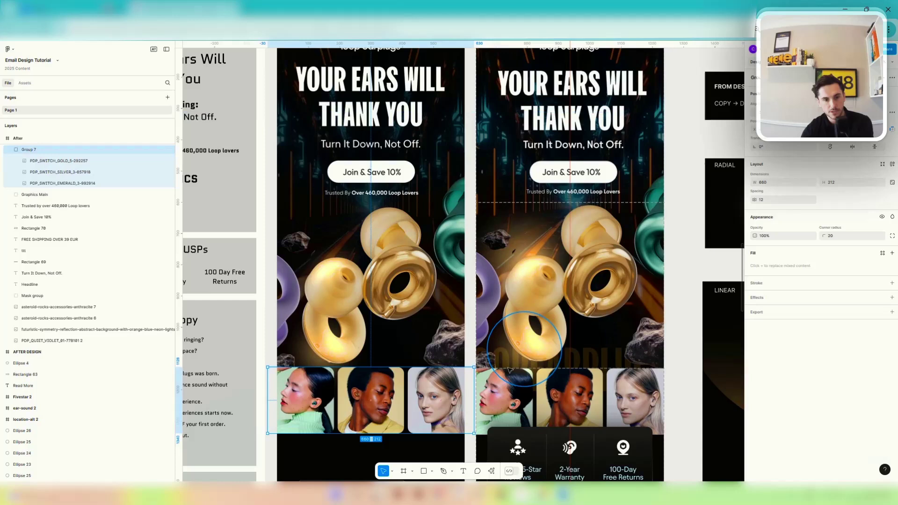
Move the reference hero's gold earplug image up, clear of the faint LOOPEARPLUGS text behind it.
click(591, 366)
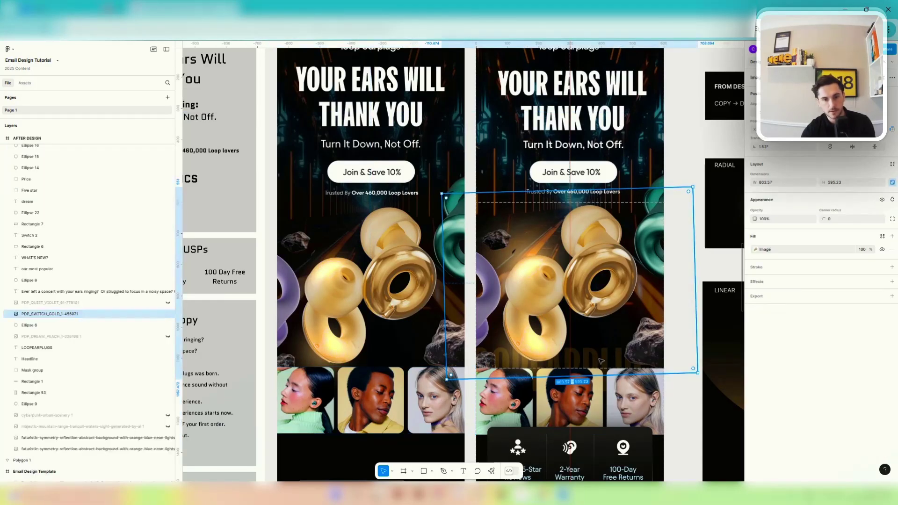
key(shift+Up)
key(shift+Up)
key(shift+Up)
key(shift+Up)
key(shift+Up)
key(shift+Up)
key(shift+Up)
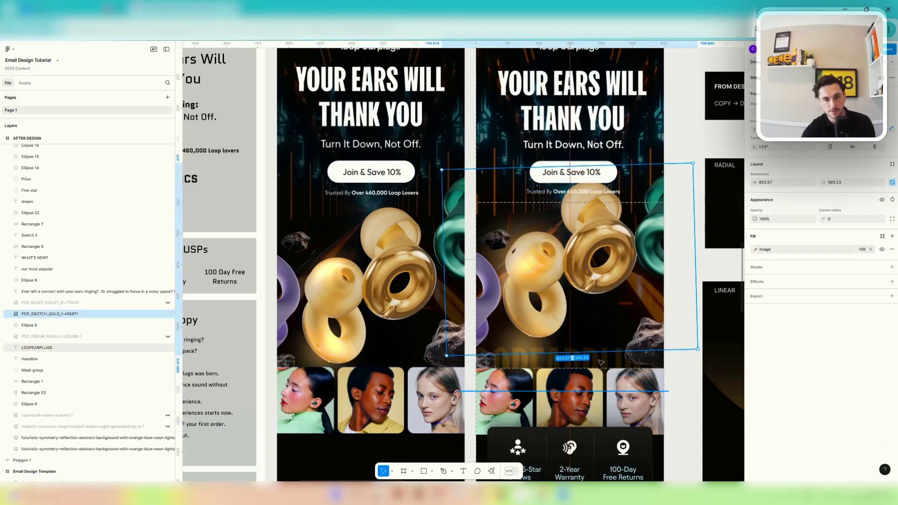
Copy the faint LOOPEARPLUGS text to just above the After frame's portrait row and send it behind the photos and hero graphics.
click(601, 362)
drag(601, 362, 401, 356)
key(ctrl+bracketleft)
key(ctrl+bracketleft)
key(ctrl+bracketleft)
key(ctrl+bracketleft)
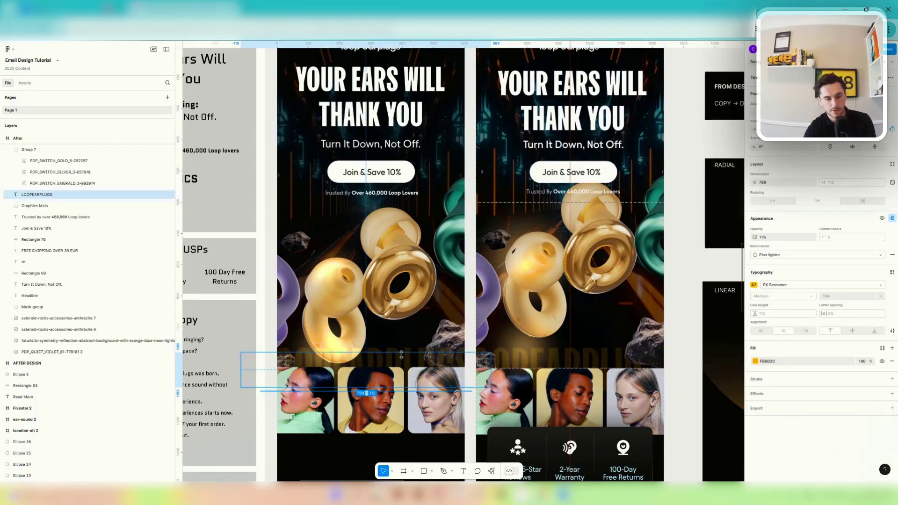
key(ctrl+bracketleft)
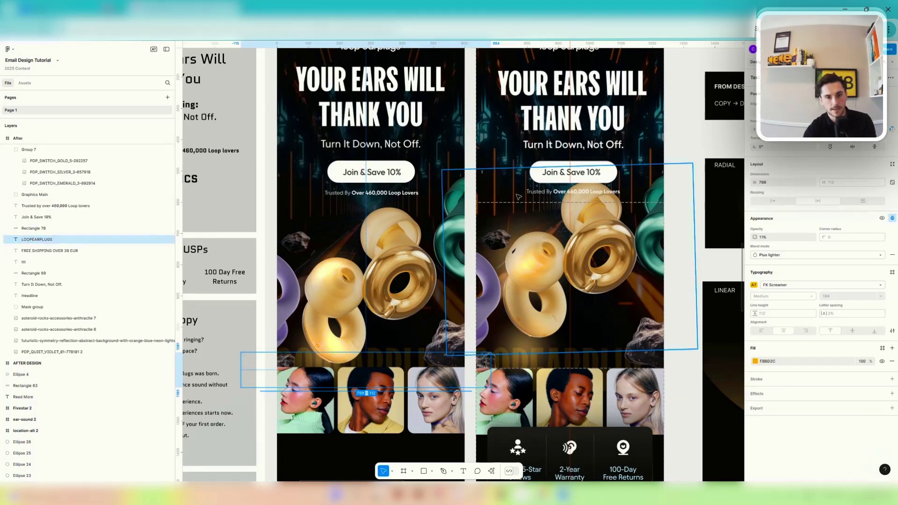
Move the reference hero's gold earplug image back down over its LOOPEARPLUGS text.
click(550, 259)
click(594, 265)
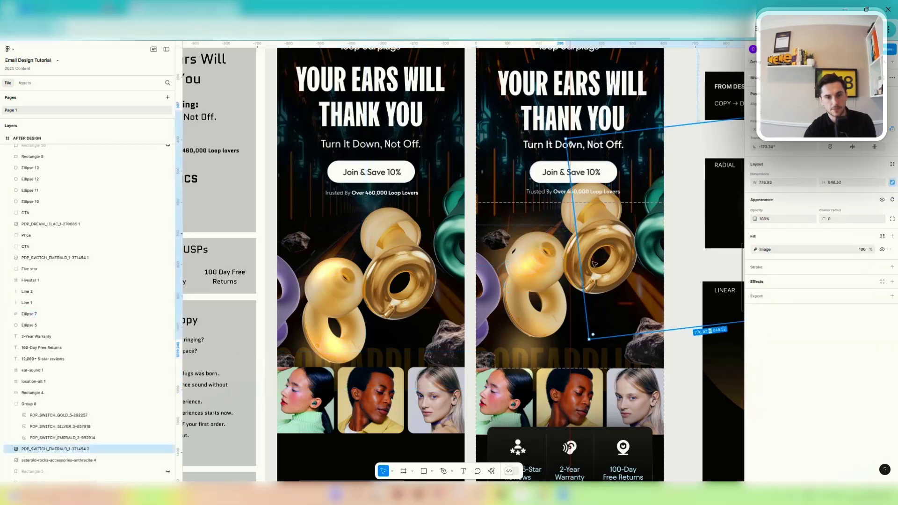
click(561, 318)
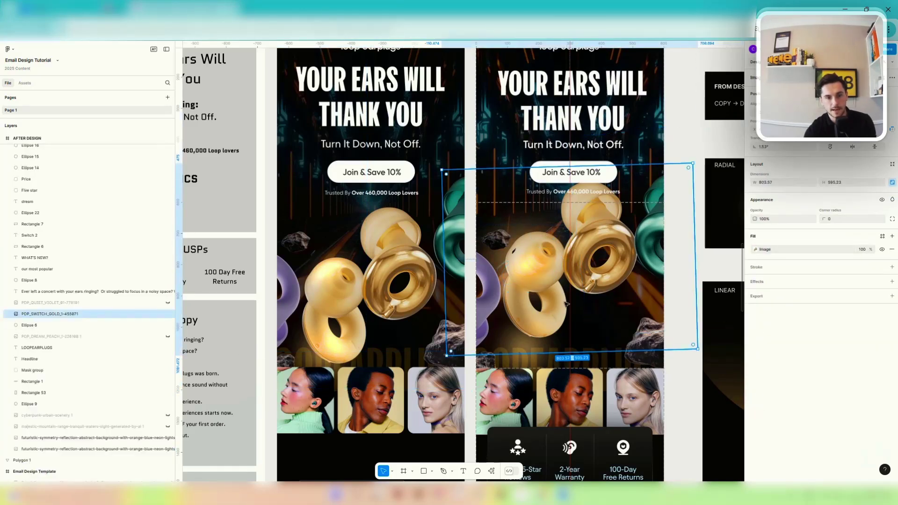
drag(571, 328, 573, 333)
Examine the template's Benefits / USPs copy, the reference benefits card below the portraits, and the three supplied benefit icons.
scroll(598, 398, down, 3)
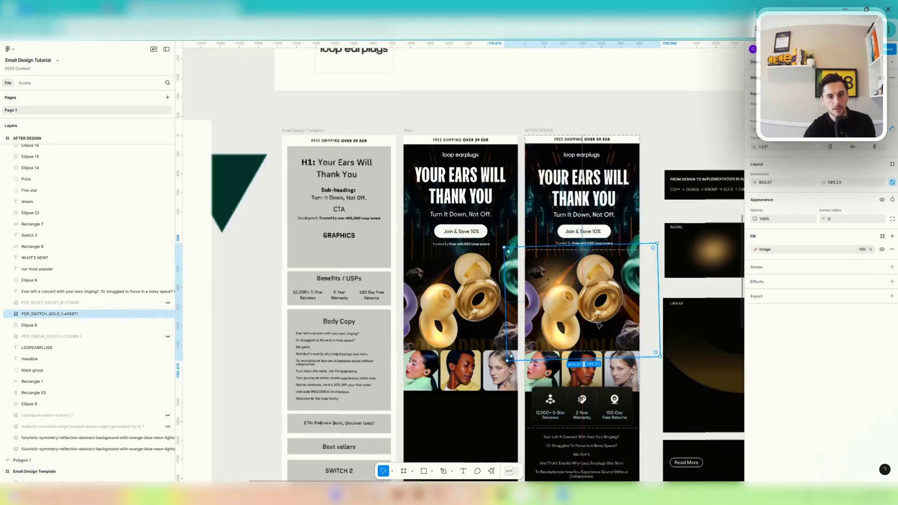
scroll(427, 322, down, 3)
scroll(442, 305, up, 3)
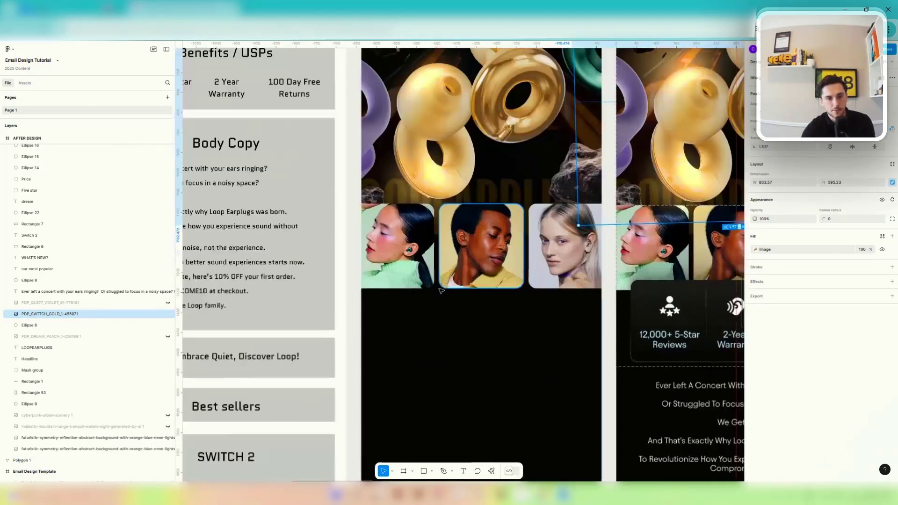
scroll(360, 314, down, 3)
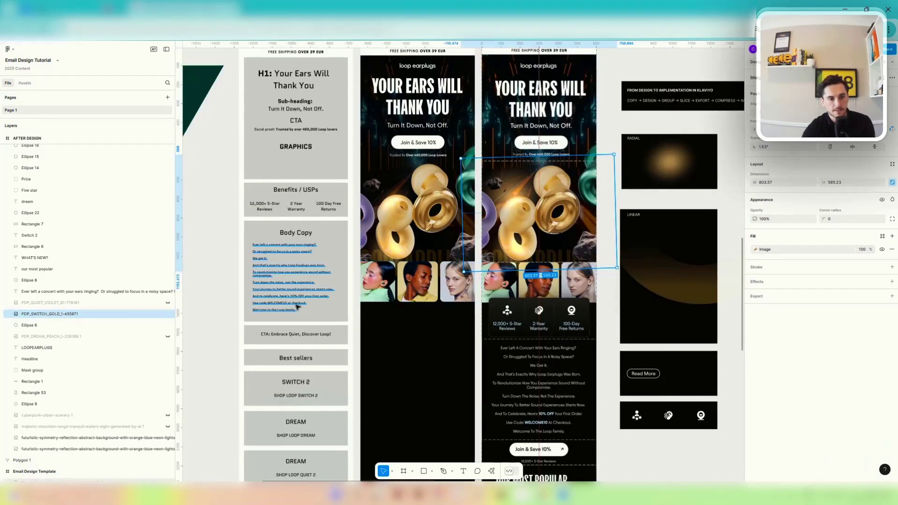
scroll(271, 210, up, 3)
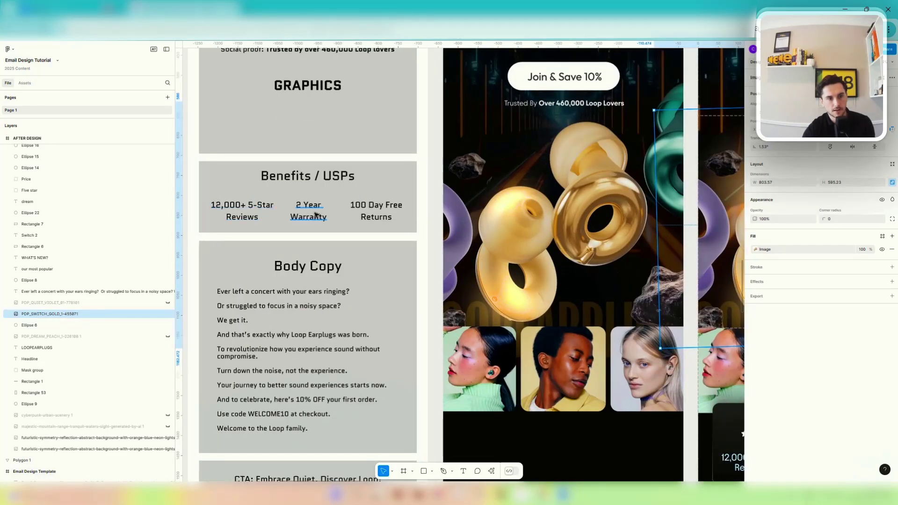
scroll(299, 213, down, 2)
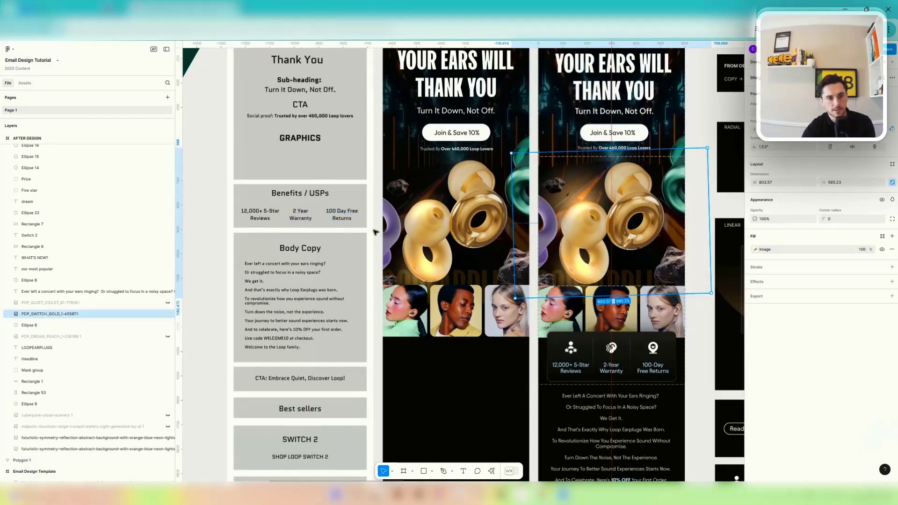
scroll(374, 232, down, 2)
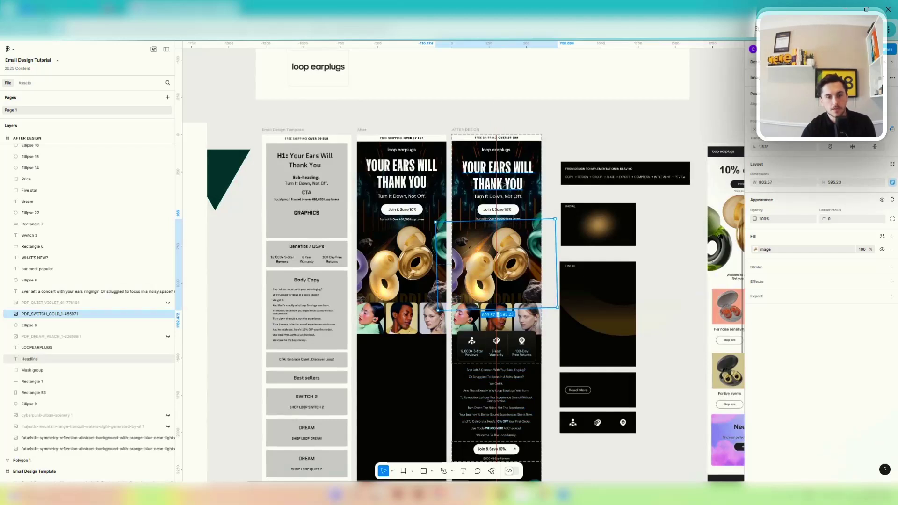
scroll(584, 452, up, 5)
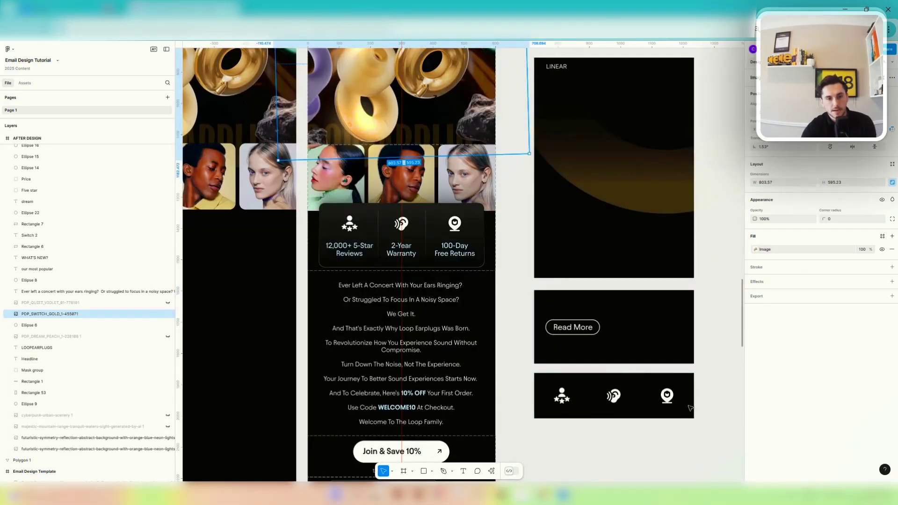
scroll(553, 351, down, 3)
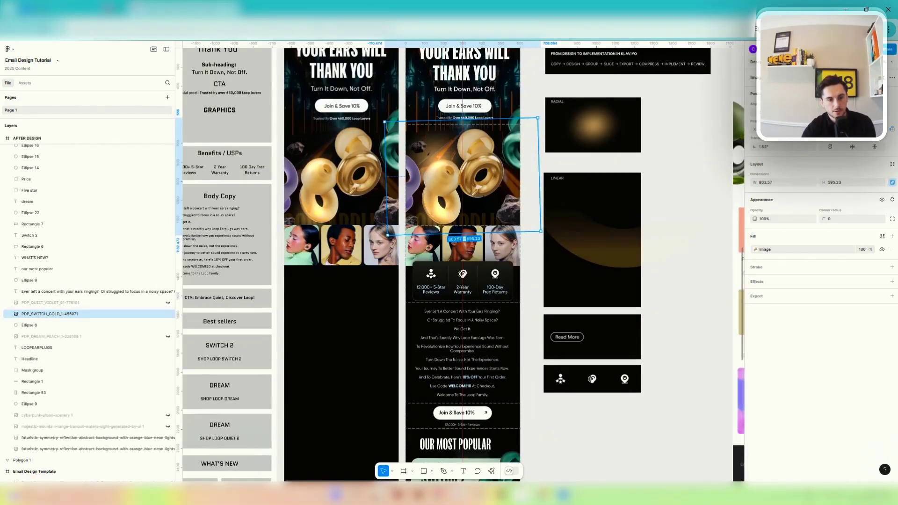
Draw a rectangle about 501 by 172 px over the lower edge of the After frame's portraits and slightly round its corners.
click(424, 472)
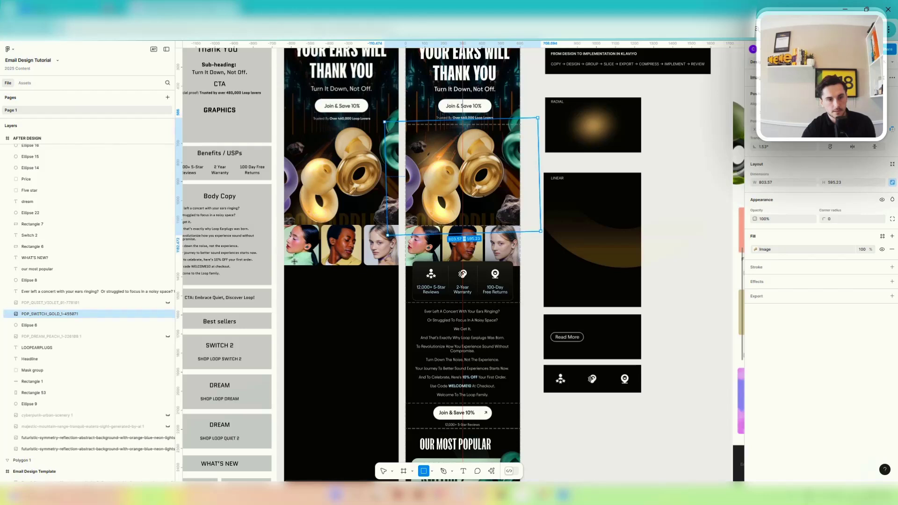
mouse_move(295, 259)
mouse_down()
mouse_move(388, 299)
mouse_move(391, 292)
mouse_up()
scroll(391, 288, up, 10)
scroll(391, 288, up, 5)
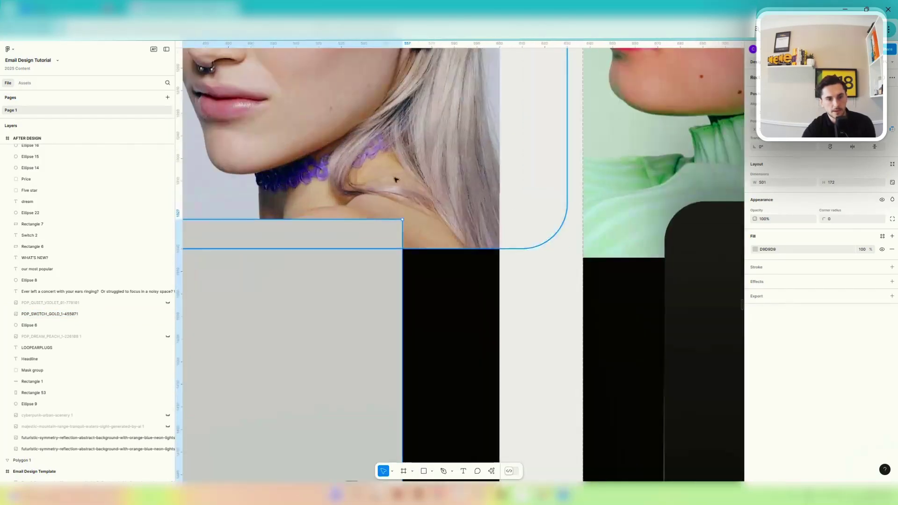
drag(397, 225, 382, 239)
scroll(406, 263, down, 10)
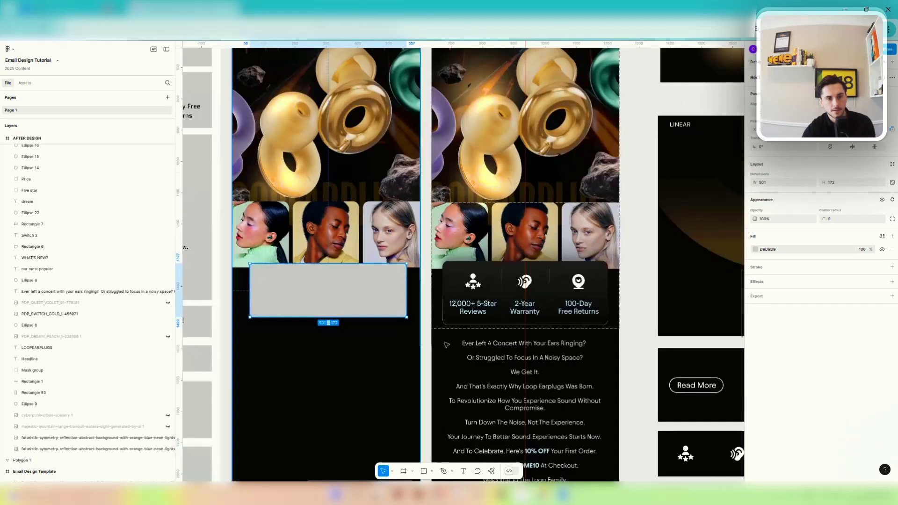
Fill the new card with the dark colour sampled from the reference benefits card and extend its height to about 218 px.
click(753, 250)
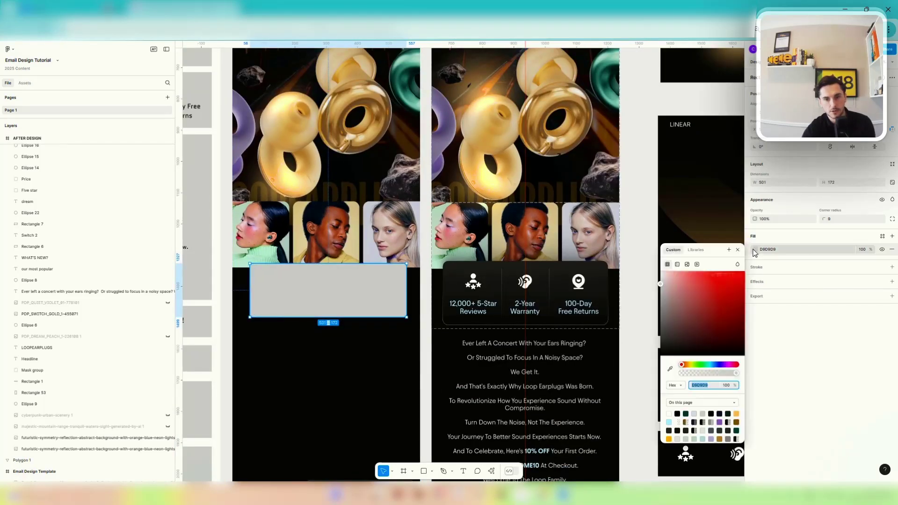
click(670, 369)
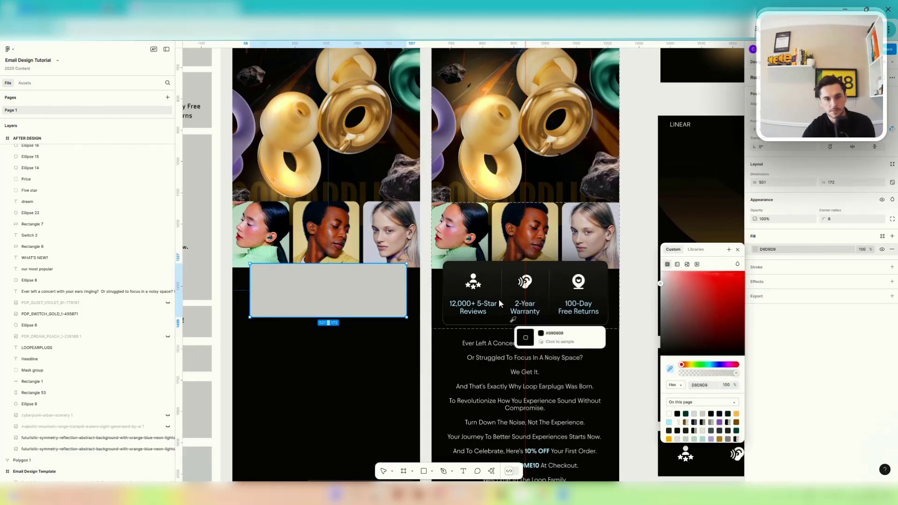
click(453, 276)
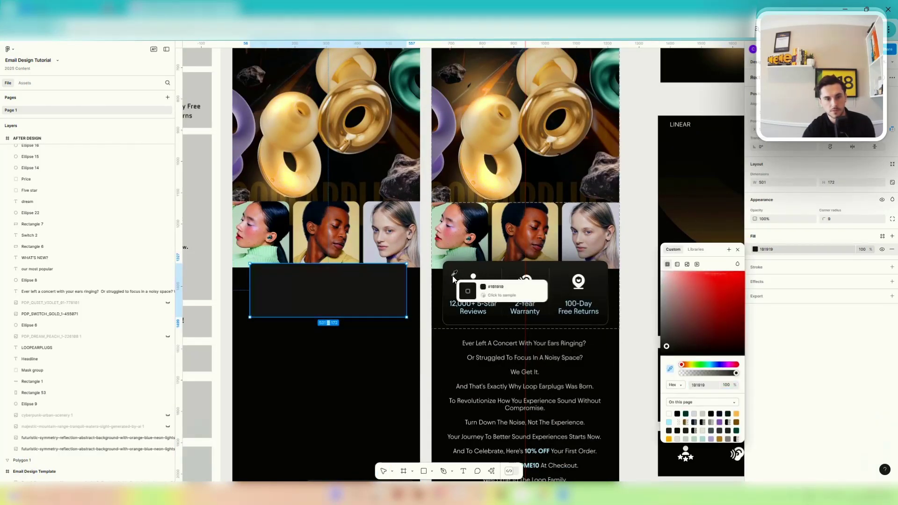
click(738, 250)
drag(342, 320, 344, 331)
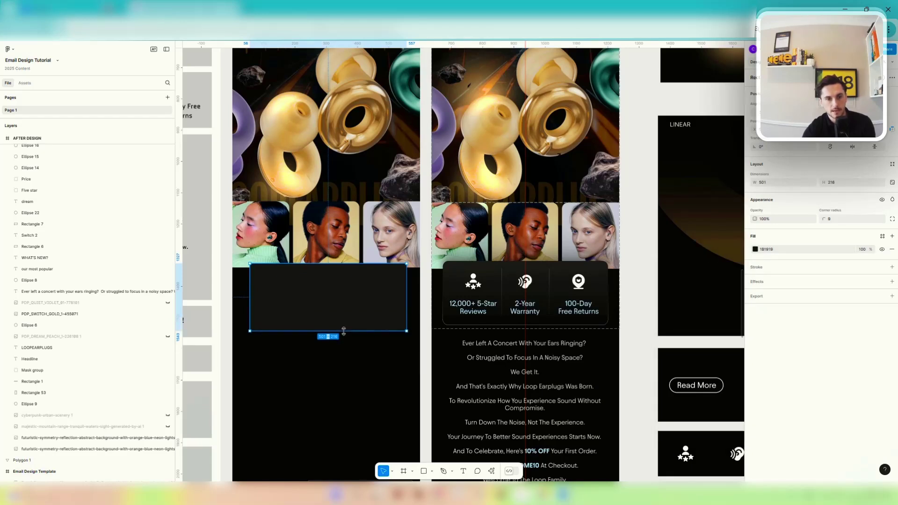
Add a white FFFFFF inside stroke with a weight of 1 to the card.
click(759, 269)
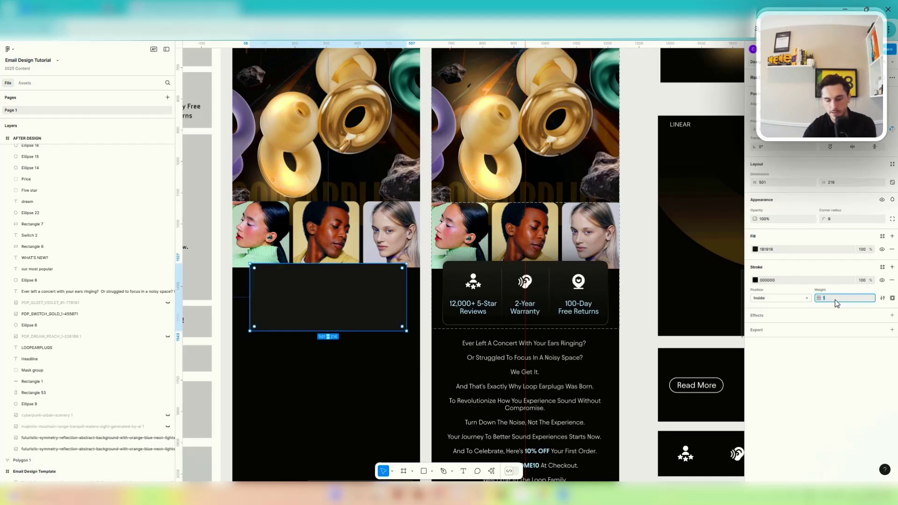
text(2)
key(Return)
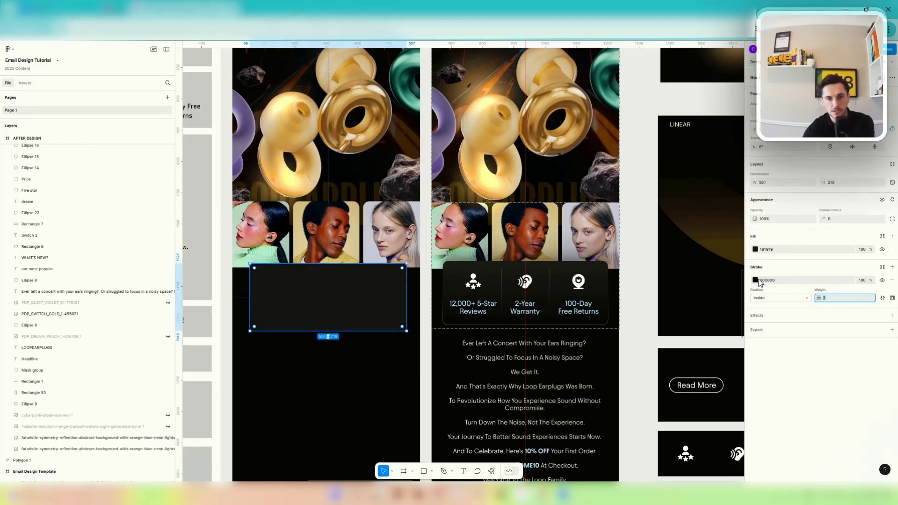
click(755, 280)
drag(681, 309, 661, 303)
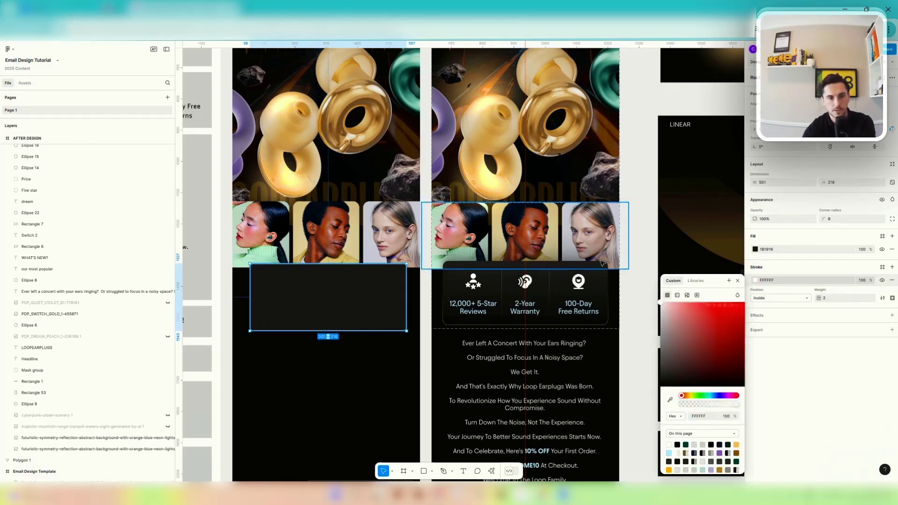
click(855, 299)
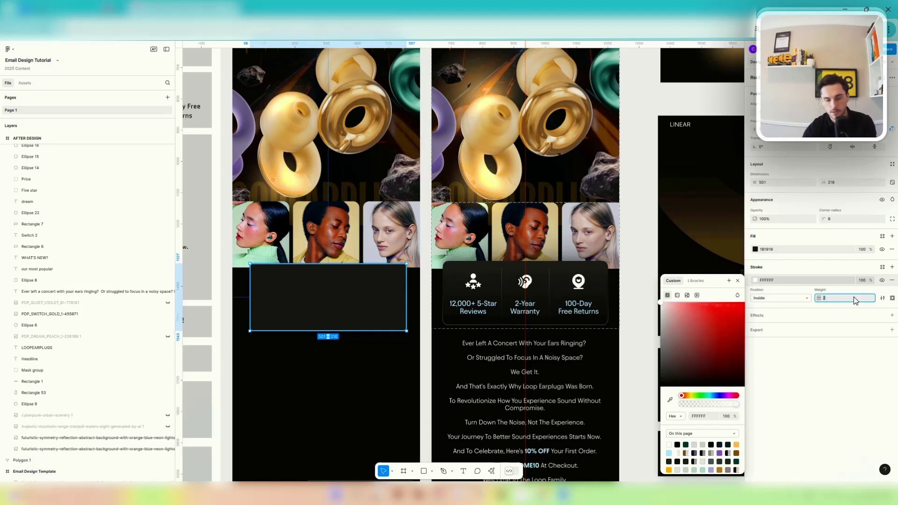
Increase the card's corner radius to 16.
scroll(256, 256, up, 5)
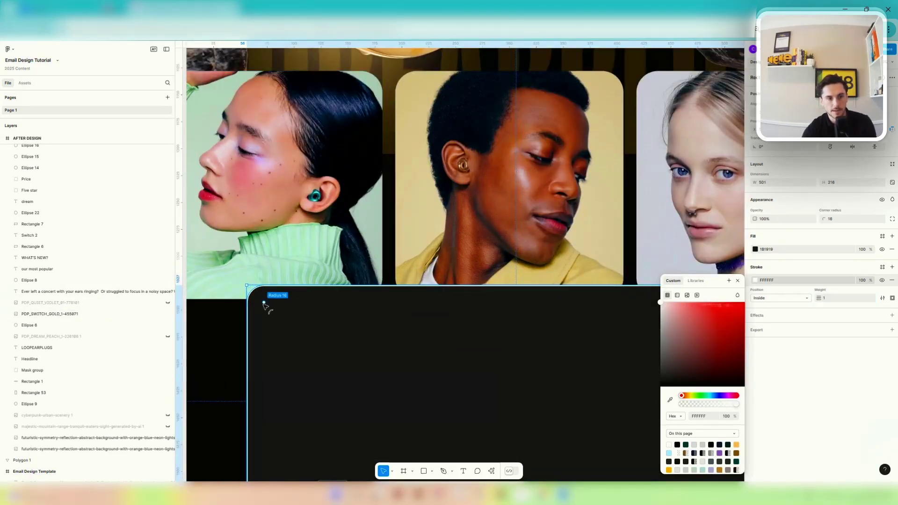
scroll(276, 323, down, 8)
key(Escape)
scroll(287, 331, up, 3)
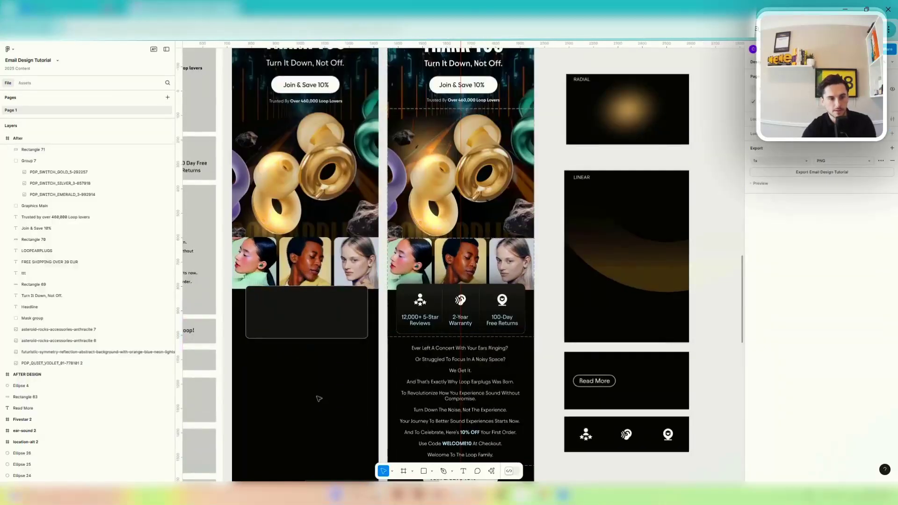
Match the After card to the reference benefits card's size, setting it to 528 px wide and 205 px high.
click(282, 333)
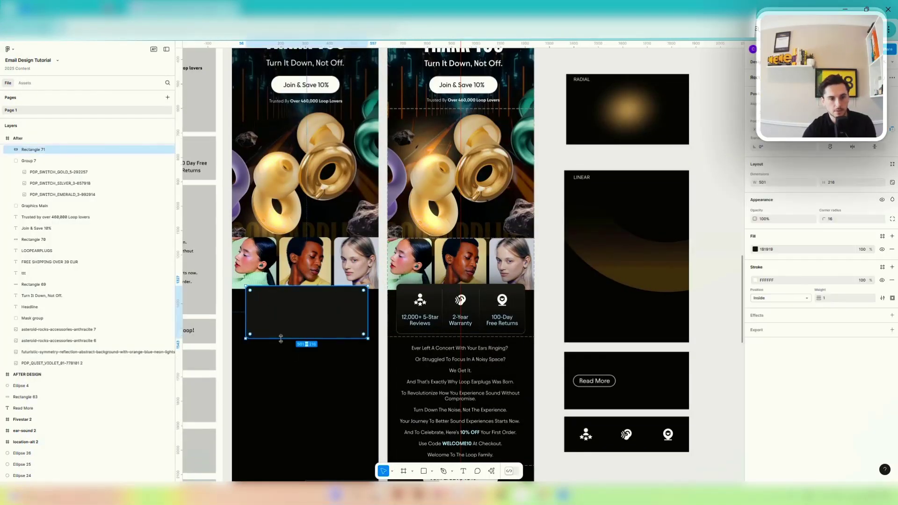
drag(281, 338, 282, 333)
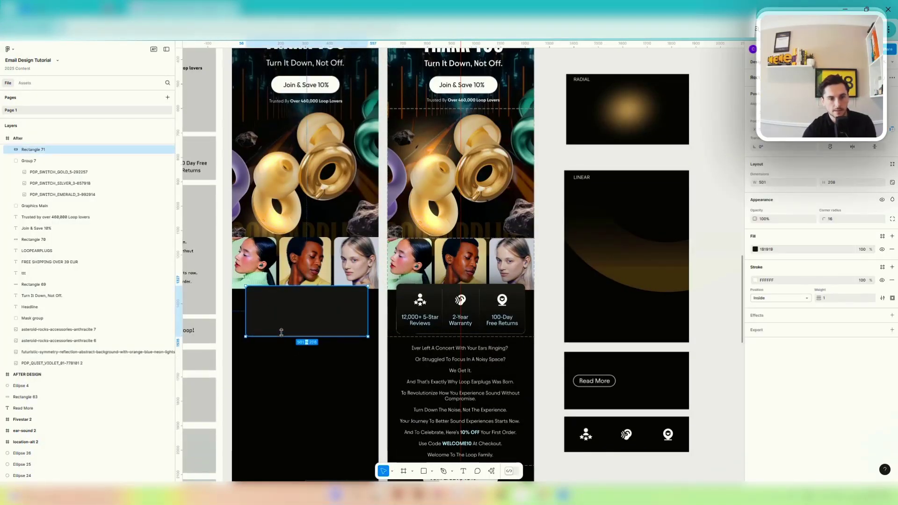
click(427, 292)
click(763, 183)
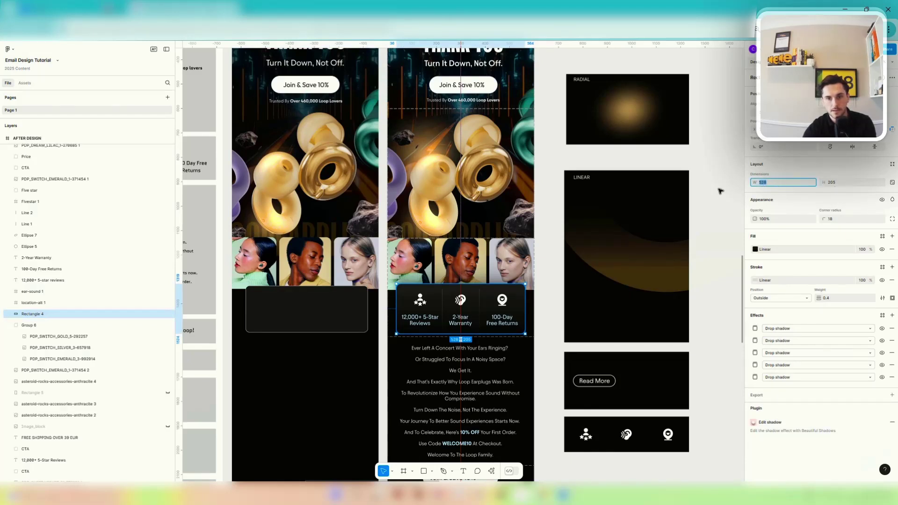
click(305, 316)
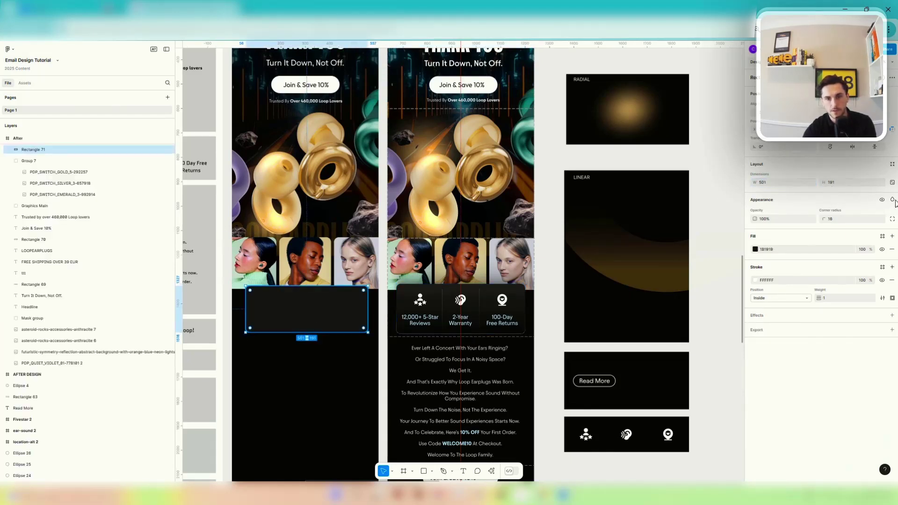
click(773, 185)
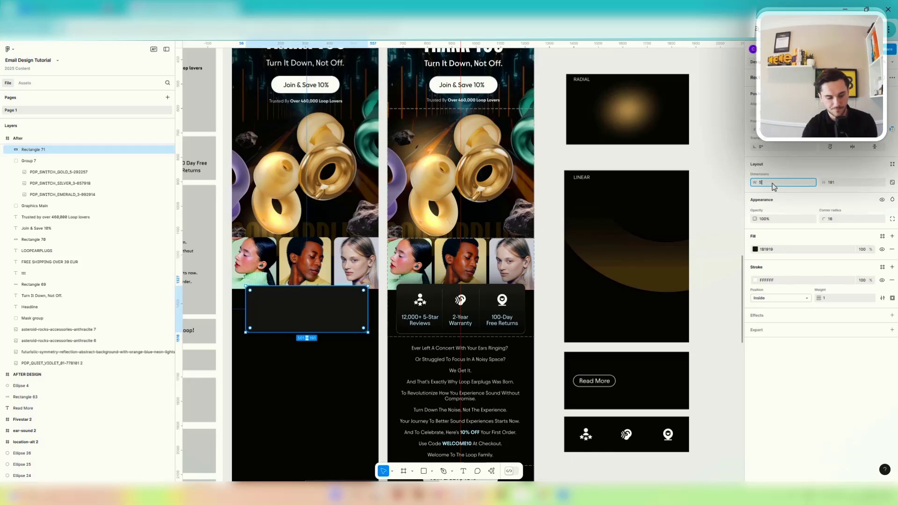
key(Return)
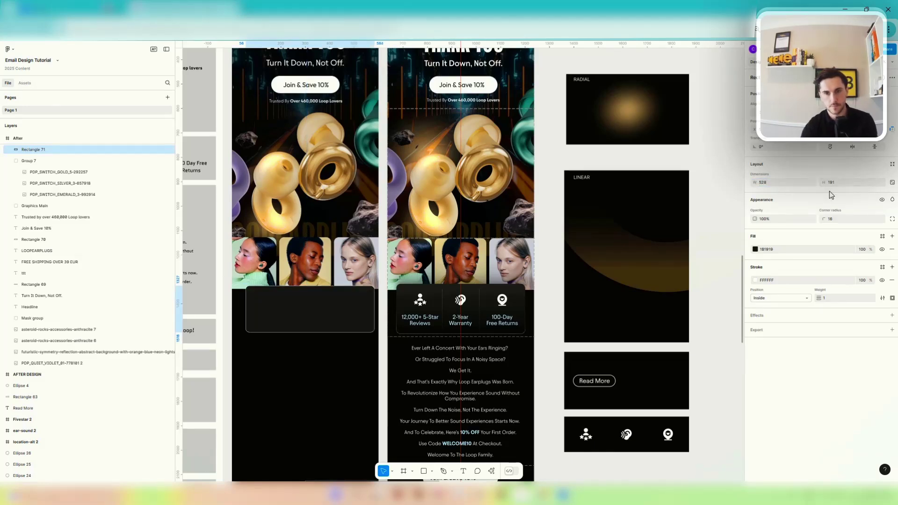
click(832, 185)
text(2,00)
key(Return)
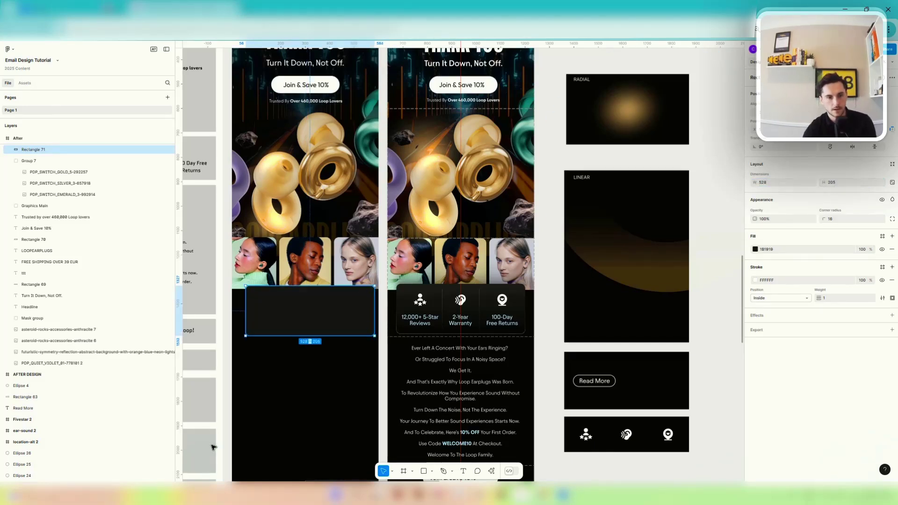
Centre the resized card horizontally in the After frame.
click(248, 397)
scroll(251, 328, up, 3)
click(270, 325)
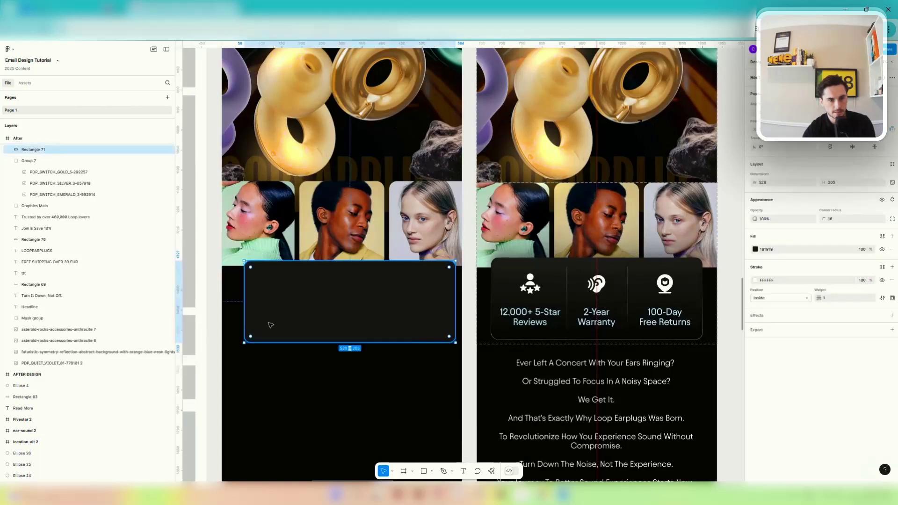
drag(271, 321, 267, 321)
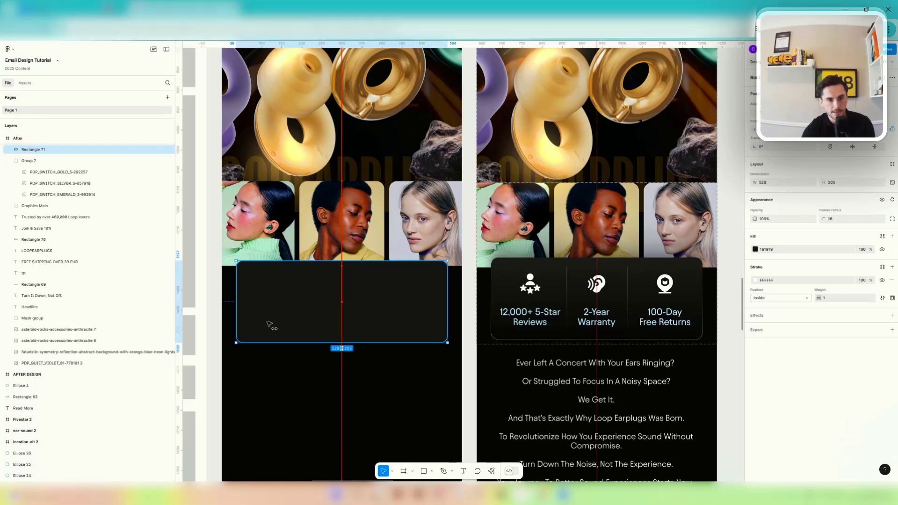
key(Escape)
key(Escape)
Copy the supplied person-with-stars icon into the left part of the After benefits card.
scroll(311, 377, down, 10)
scroll(452, 422, up, 3)
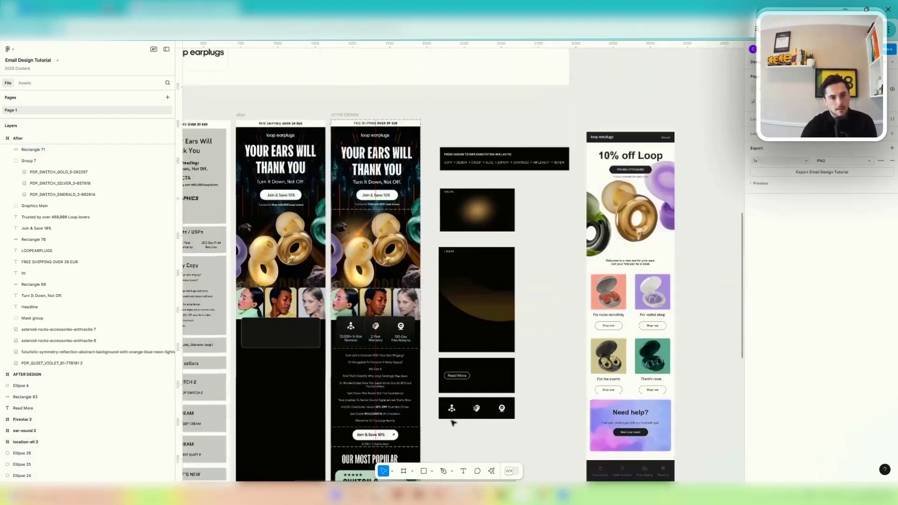
scroll(453, 423, up, 5)
scroll(465, 397, down, 4)
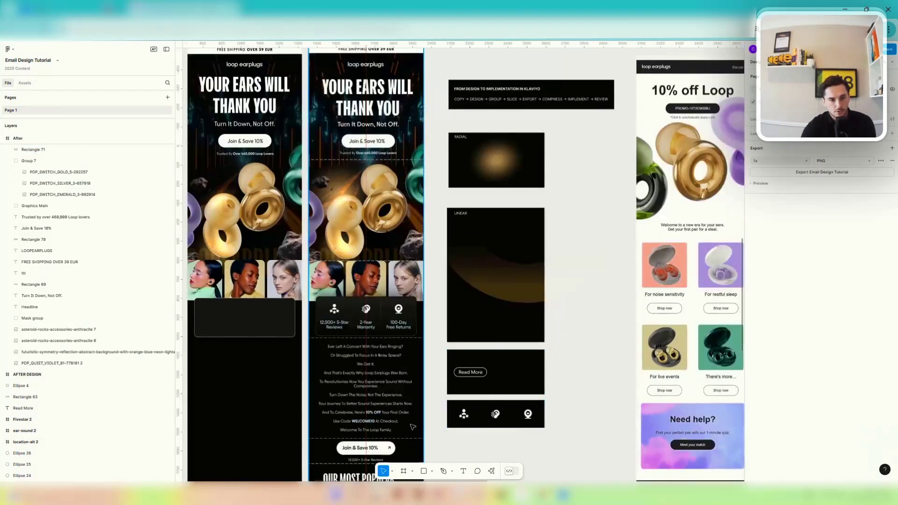
scroll(428, 419, up, 4)
click(498, 416)
scroll(504, 414, down, 4)
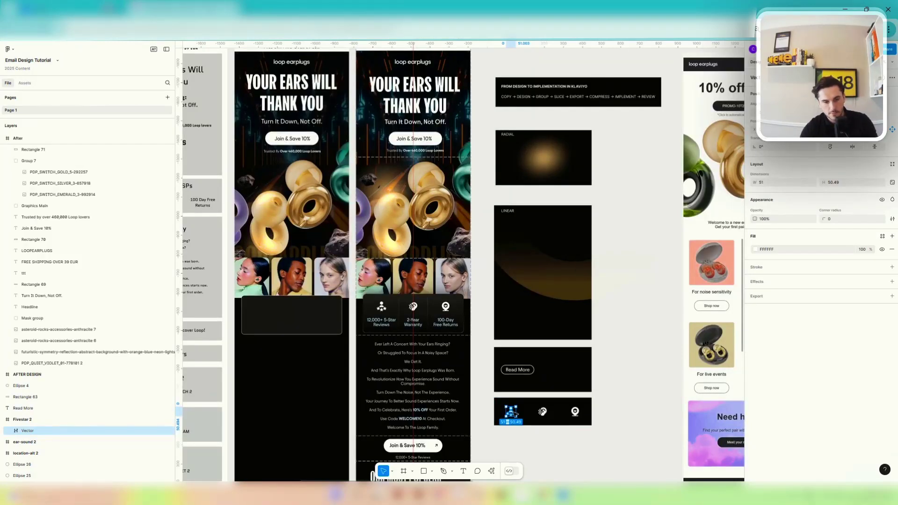
drag(513, 413, 265, 304)
scroll(264, 319, up, 5)
scroll(265, 304, down, 5)
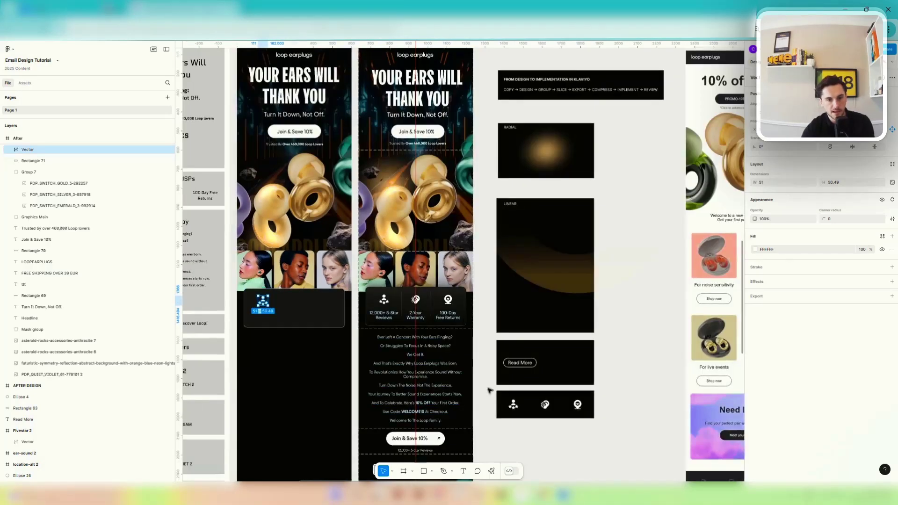
Copy the supplied ear-sound icon into the middle of the After benefits card.
scroll(542, 411, up, 4)
click(548, 407)
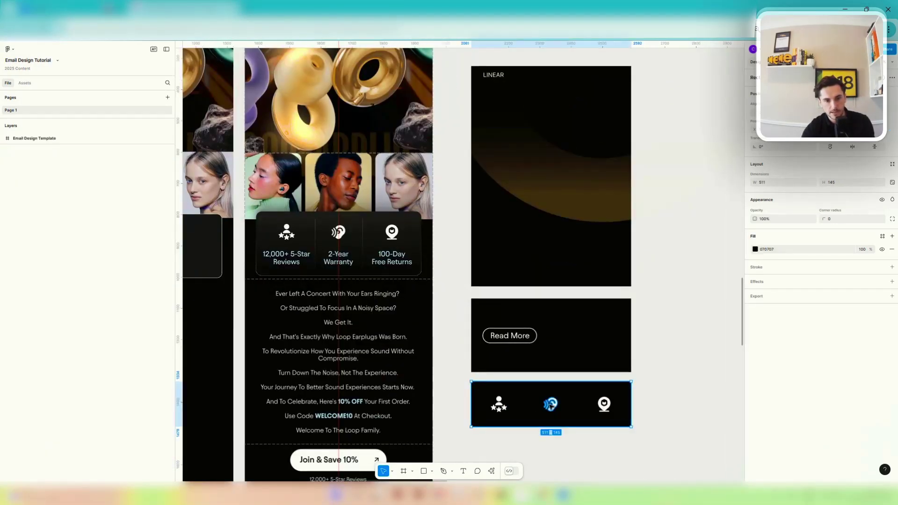
drag(551, 405, 298, 224)
scroll(290, 236, up, 10)
scroll(298, 224, down, 10)
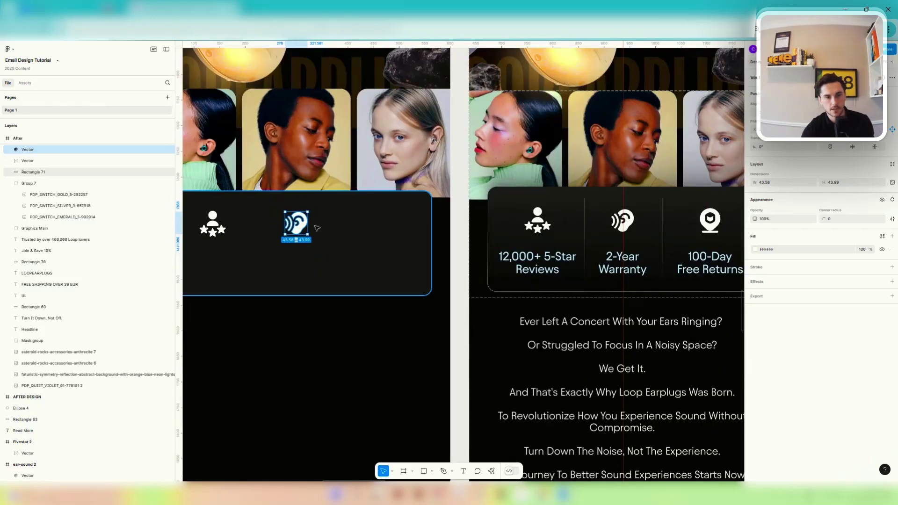
Copy the location icon from the reference benefits card into the right part of the After card.
scroll(288, 273, down, 5)
click(492, 252)
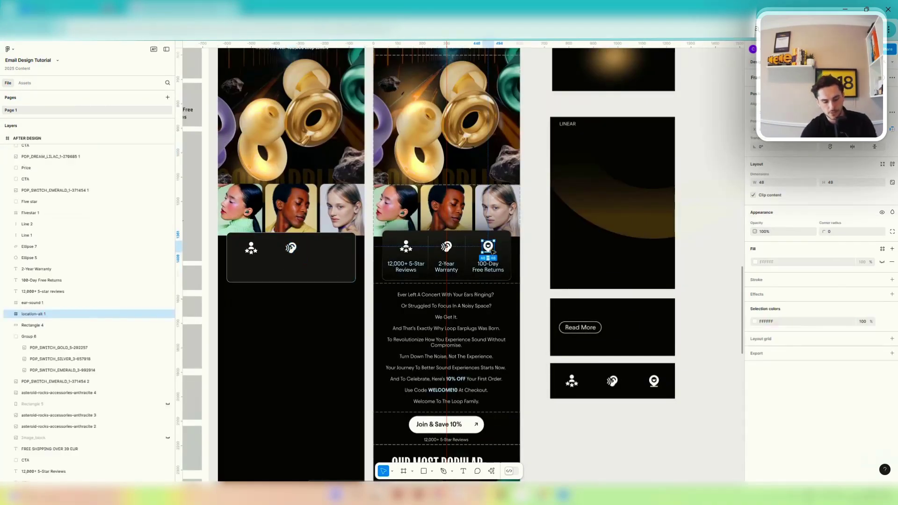
drag(491, 250, 336, 260)
Draw a vertical divider line about 148 px tall between the stars and ear-sound icons in the After benefits card, following the reference divider.
scroll(350, 231, up, 10)
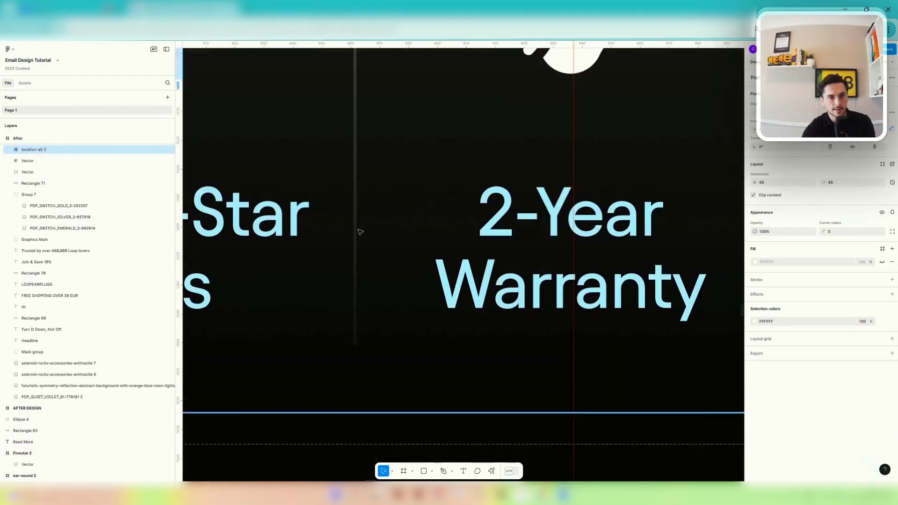
click(357, 249)
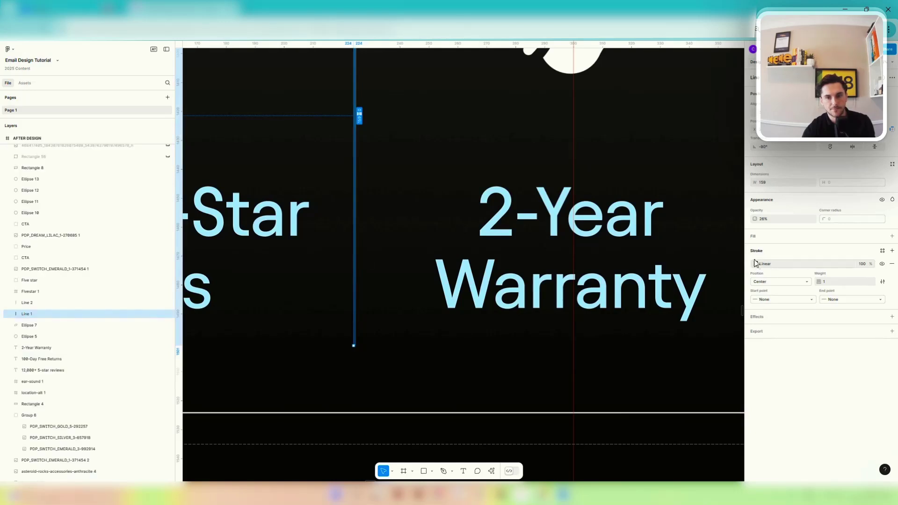
scroll(315, 281, down, 8)
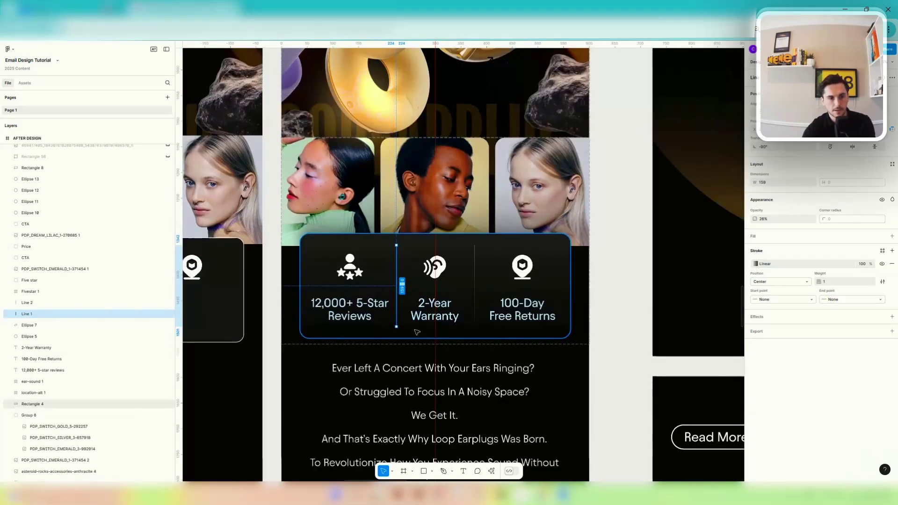
scroll(348, 315, up, 5)
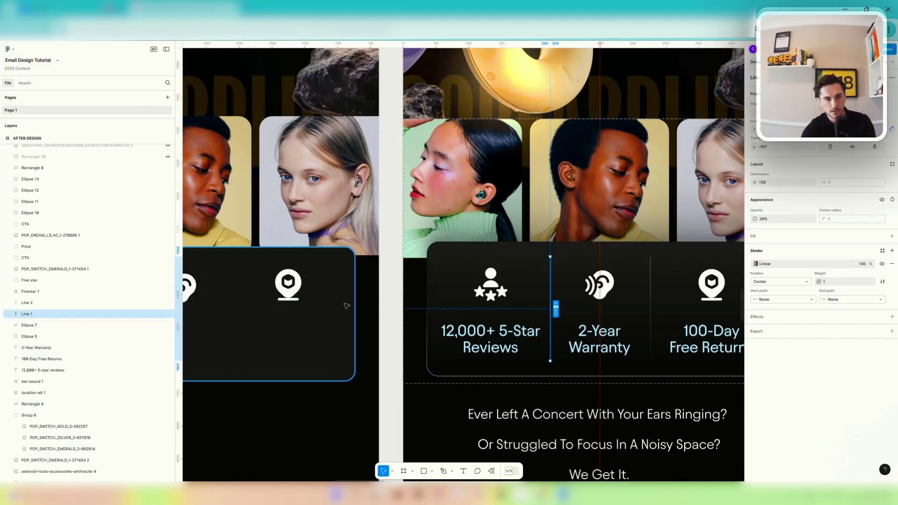
click(432, 470)
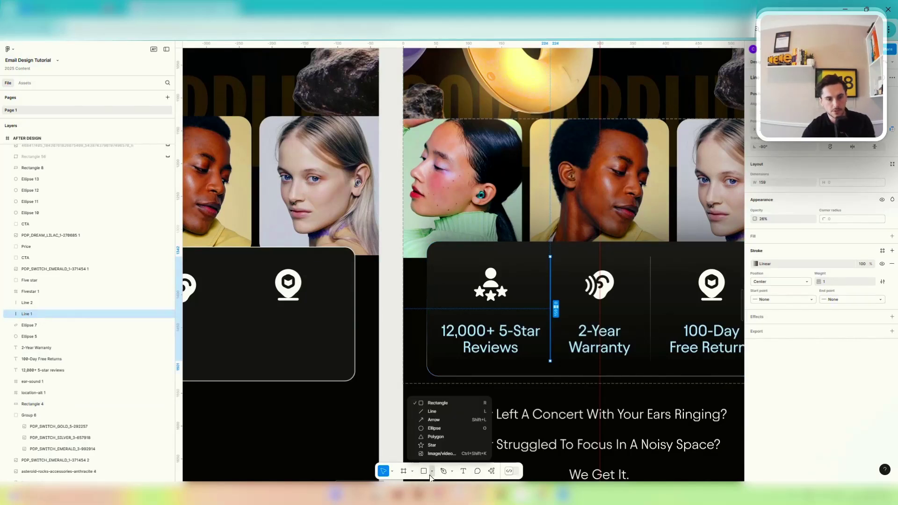
click(431, 470)
click(430, 471)
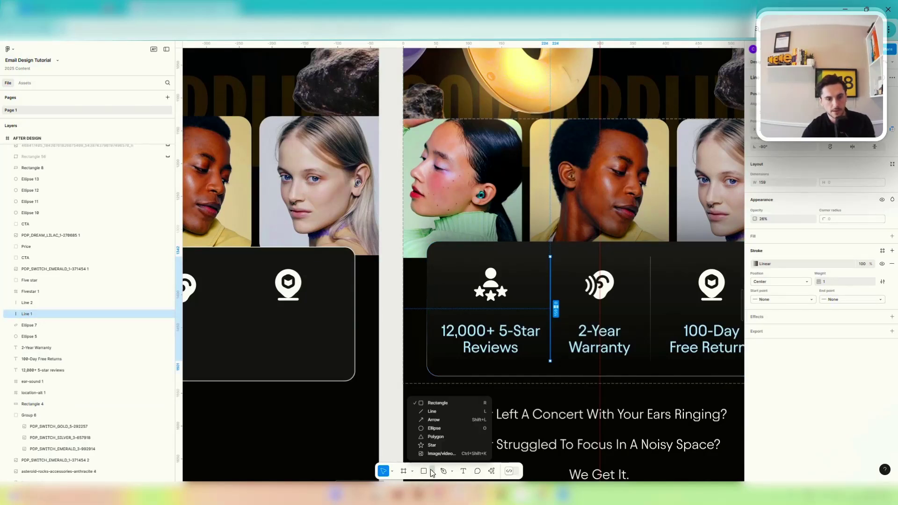
click(428, 412)
scroll(427, 412, down, 3)
scroll(322, 338, up, 3)
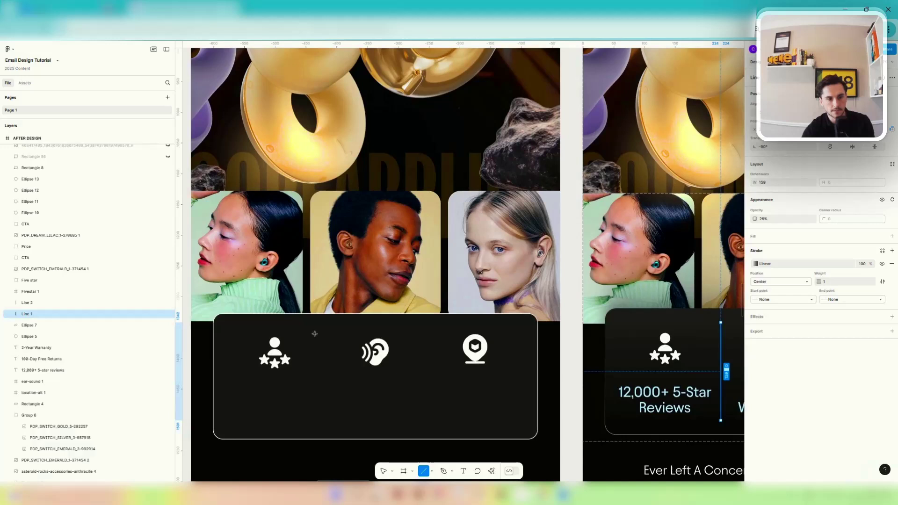
drag(321, 333, 321, 425)
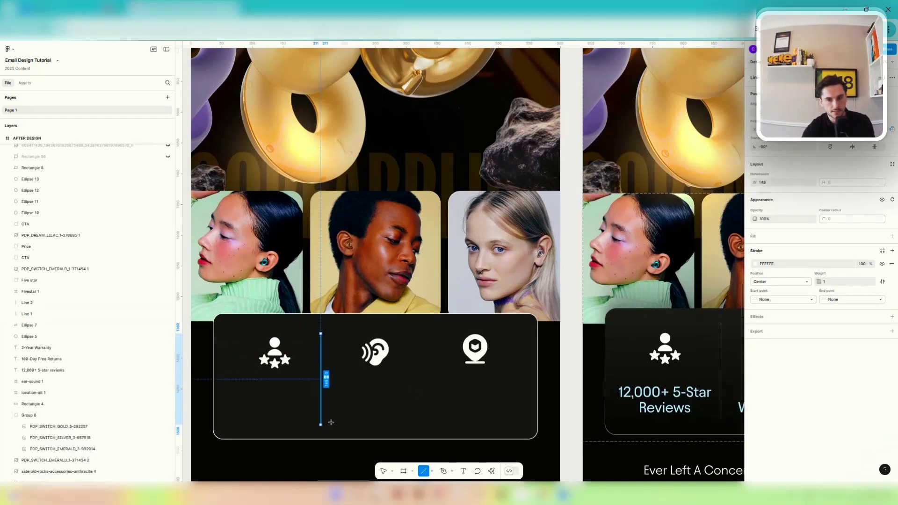
Give the new divider's stroke a linear gradient that ends in dark grey 2C2C2C at the 100% stop.
click(755, 265)
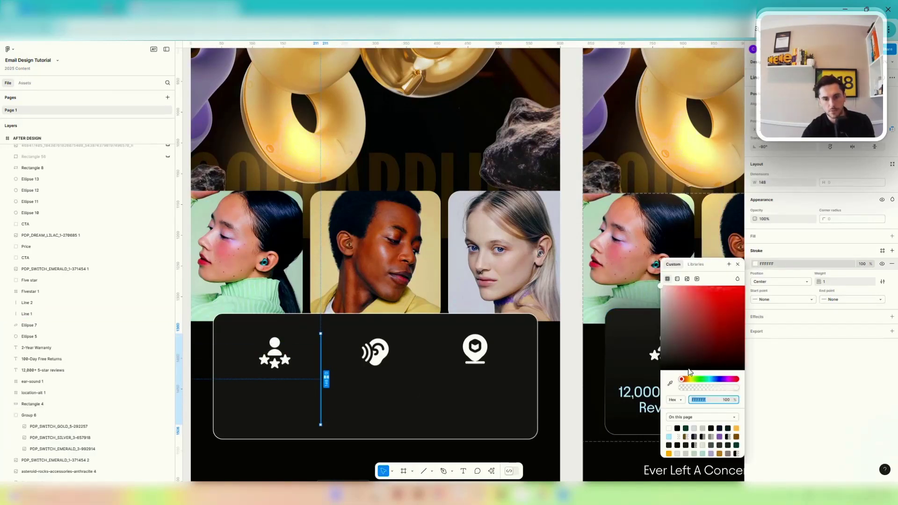
click(677, 279)
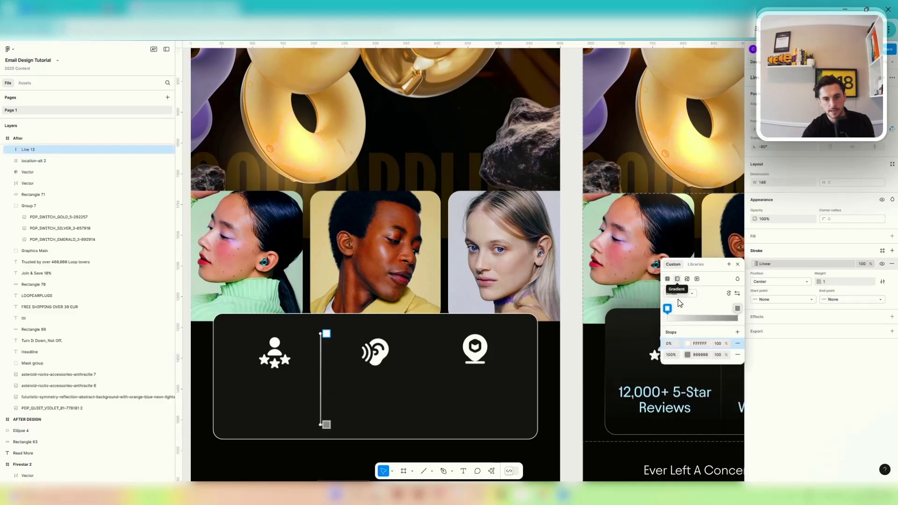
click(687, 355)
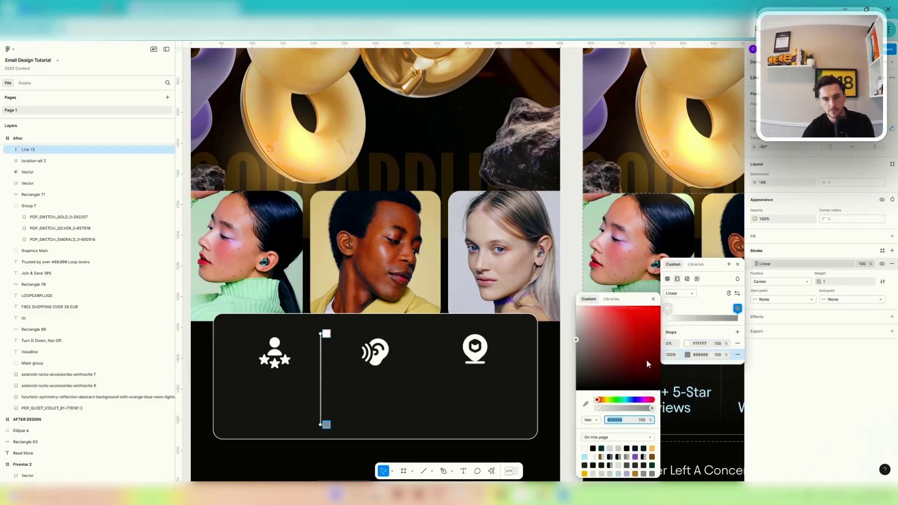
drag(603, 355, 550, 384)
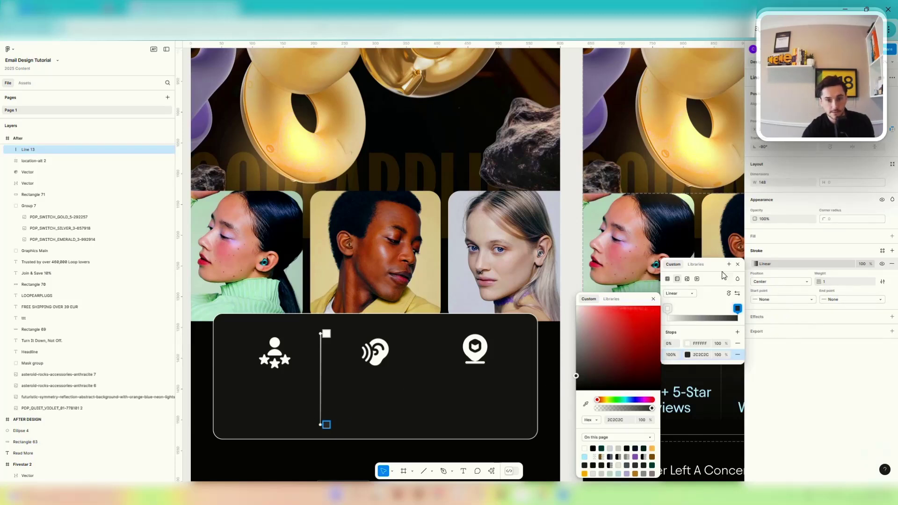
click(738, 265)
click(435, 376)
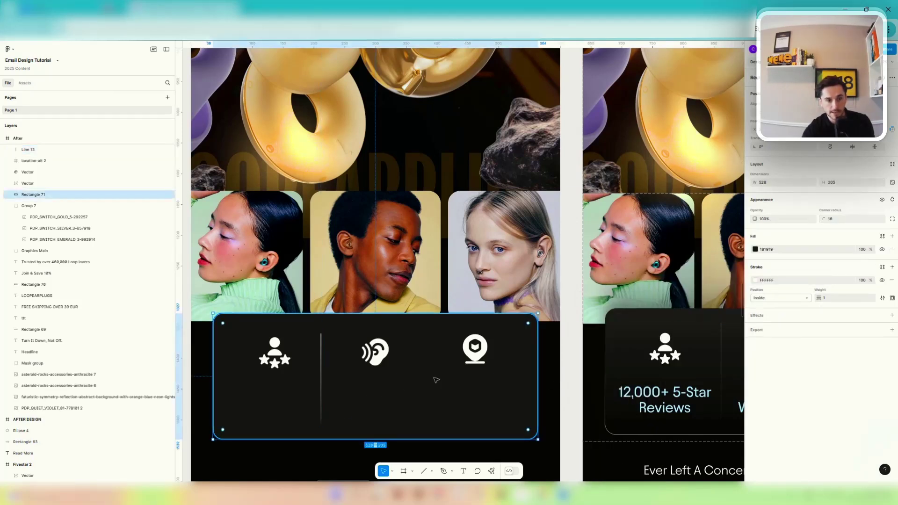
Duplicate the gradient divider into the gap between the ear-sound and location icons in the After card.
scroll(326, 382, down, 5)
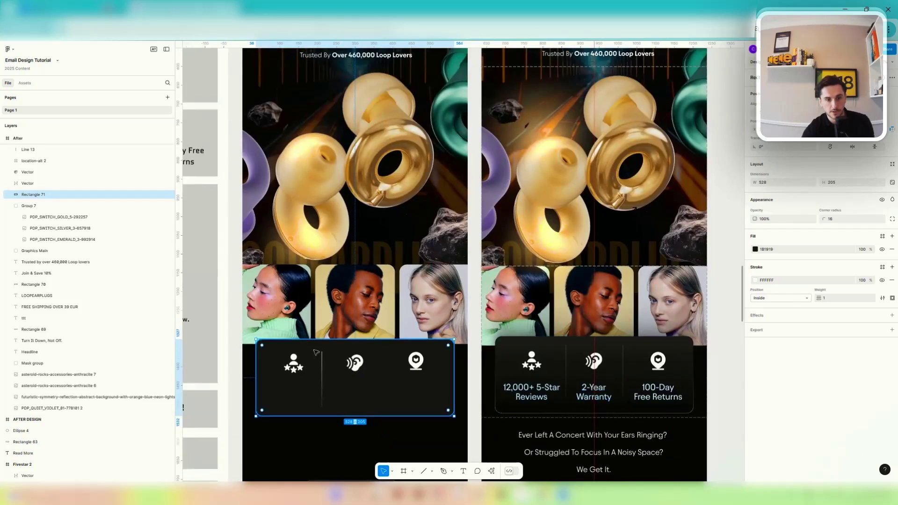
scroll(309, 363, up, 8)
click(286, 381)
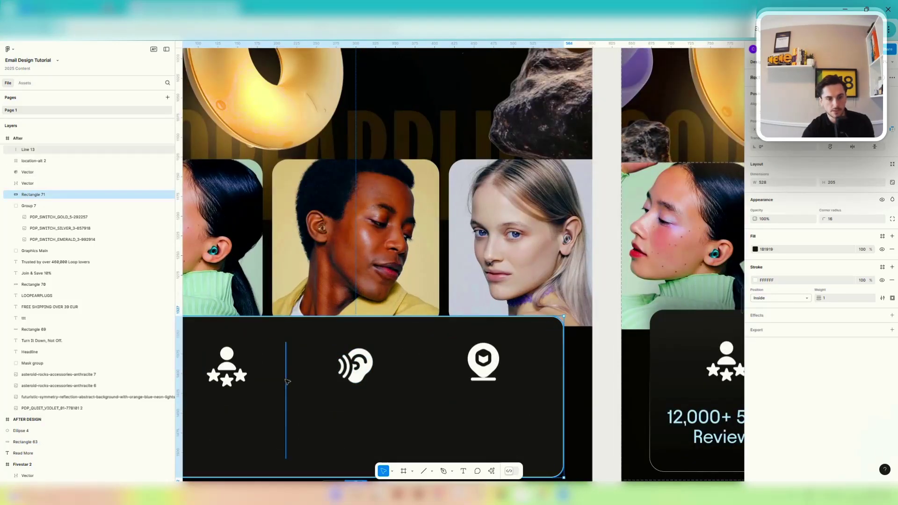
drag(288, 381, 427, 385)
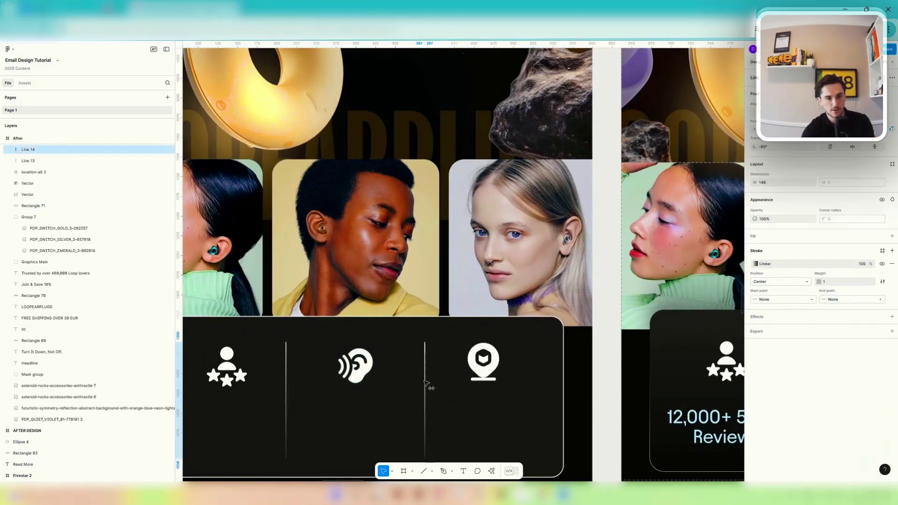
scroll(425, 383, down, 5)
scroll(467, 430, up, 2)
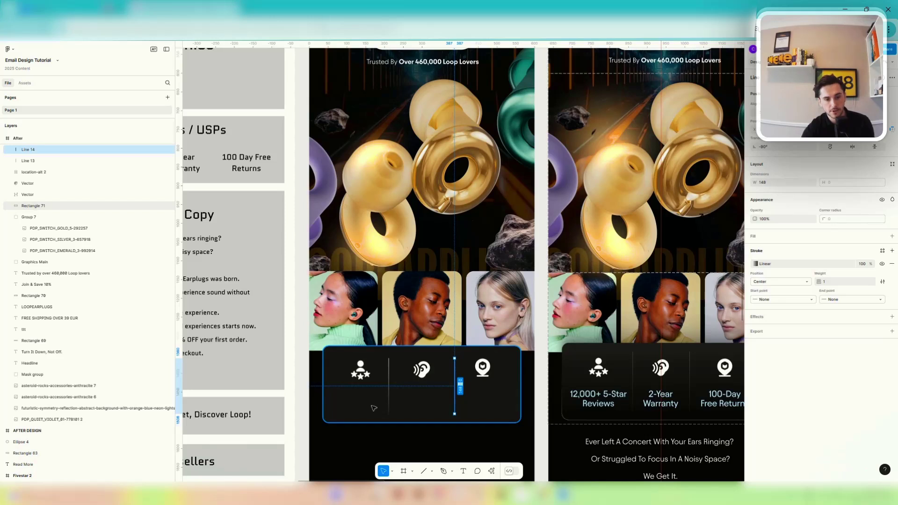
Shift the person-with-stars icon slightly to the left in the After benefits card.
click(598, 398)
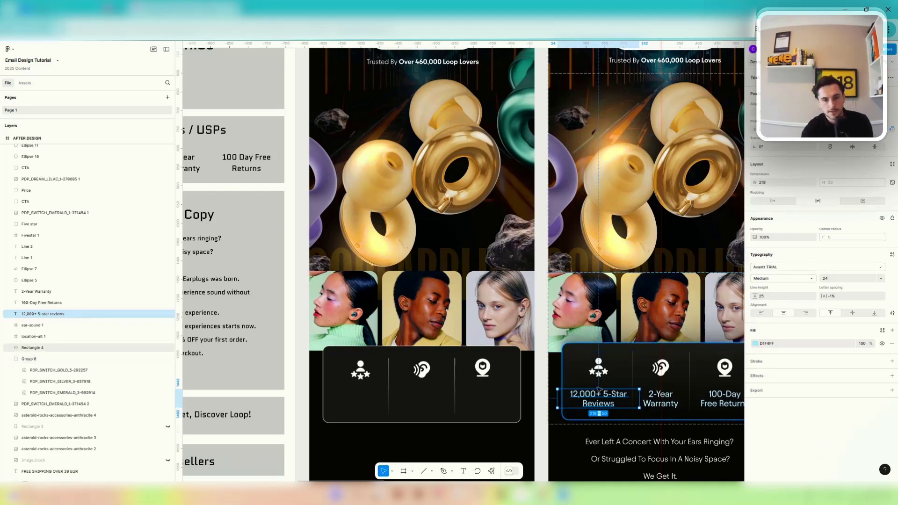
scroll(651, 397, down, 2)
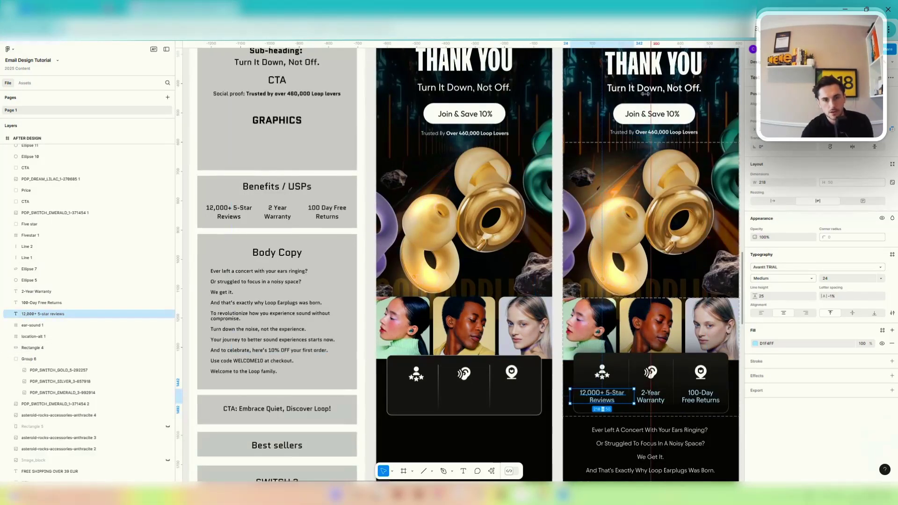
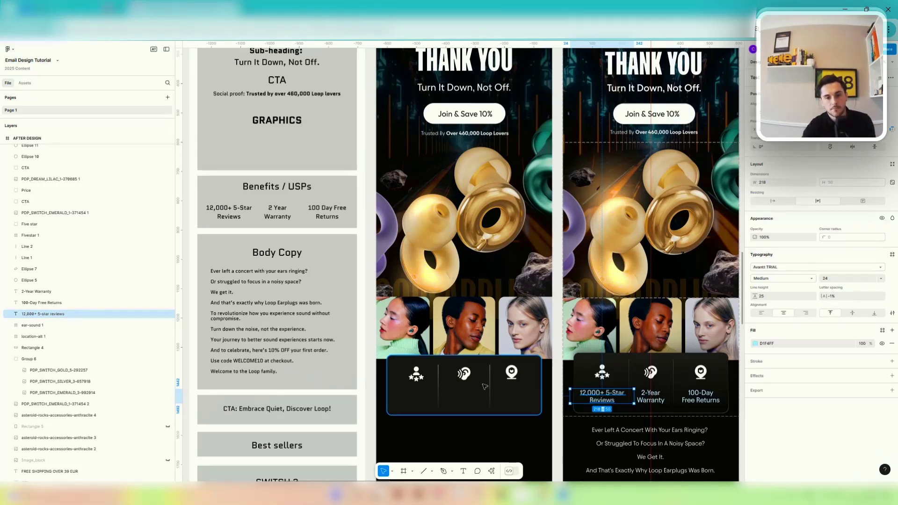
scroll(536, 399, up, 5)
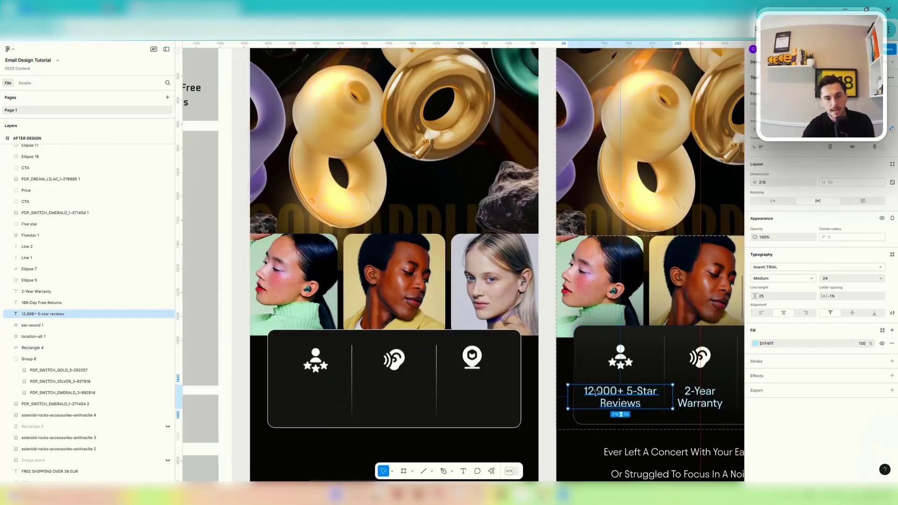
click(316, 361)
drag(316, 361, 314, 361)
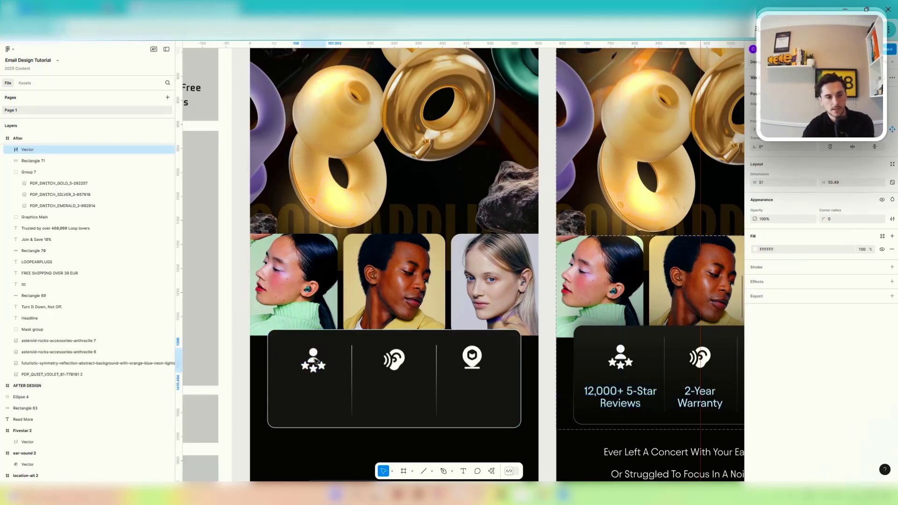
Set the line height of the reference card's "12,000+ 5-Star Reviews" label to 26.
click(602, 401)
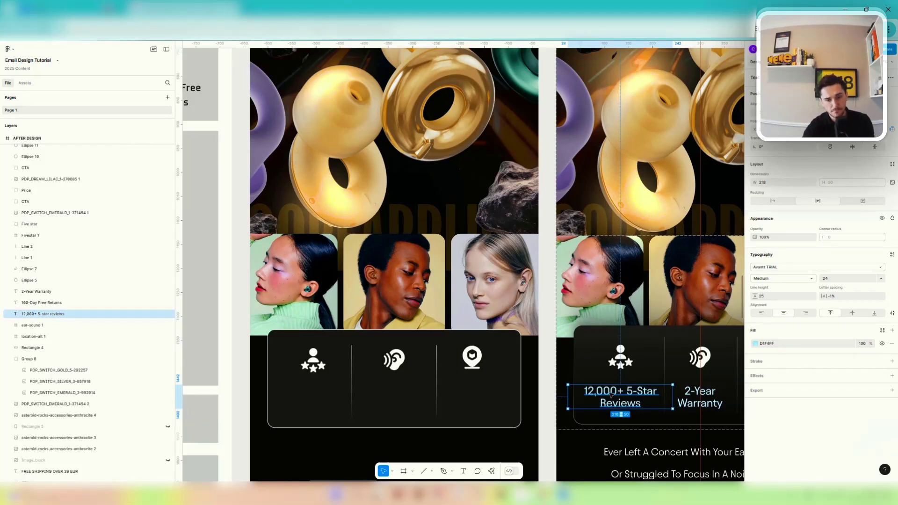
click(770, 300)
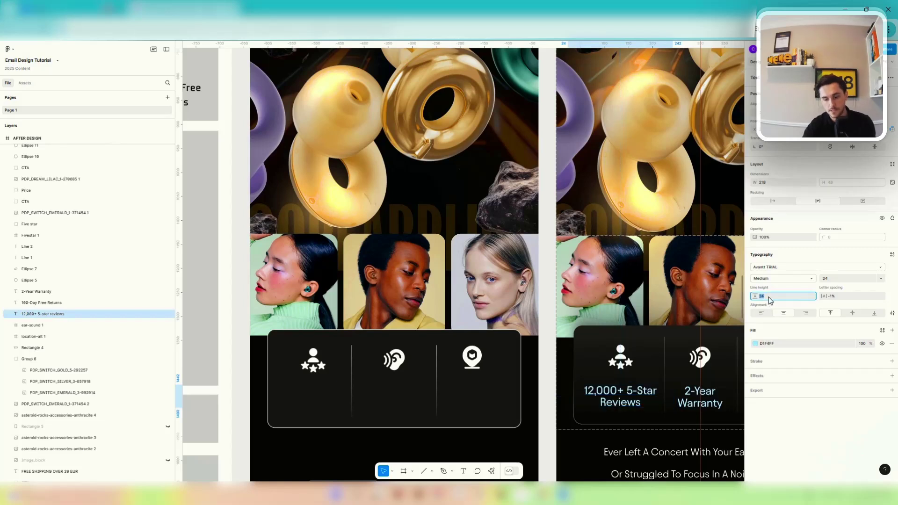
key(Down)
key(Down)
key(Down)
key(Down)
key(Down)
key(Up)
key(Up)
key(Up)
key(Up)
key(Up)
key(Up)
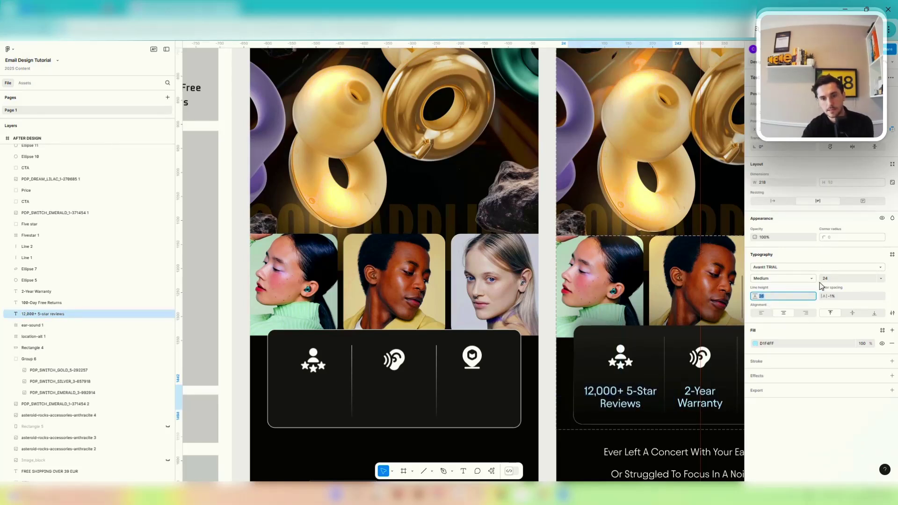
Try a smaller font size on the reference reviews label and restore it to 24.
click(831, 279)
key(Down)
key(Down)
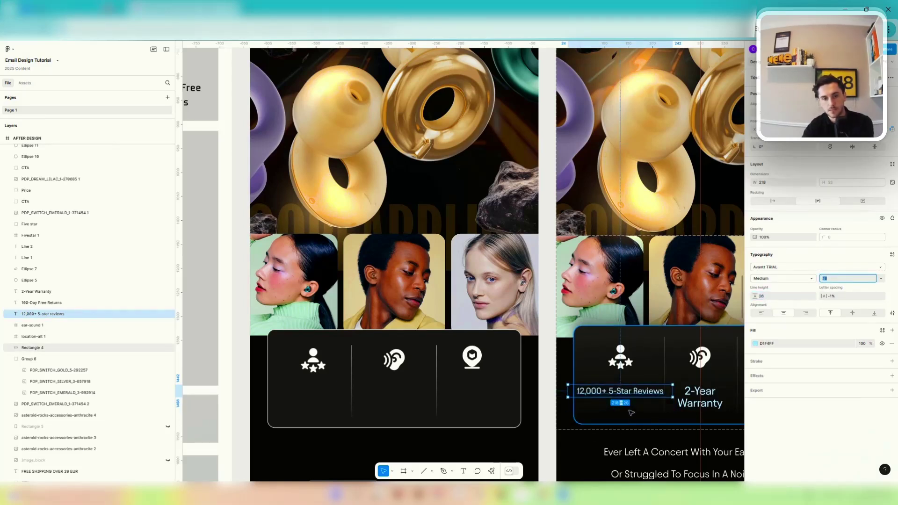
key(Up)
key(Up)
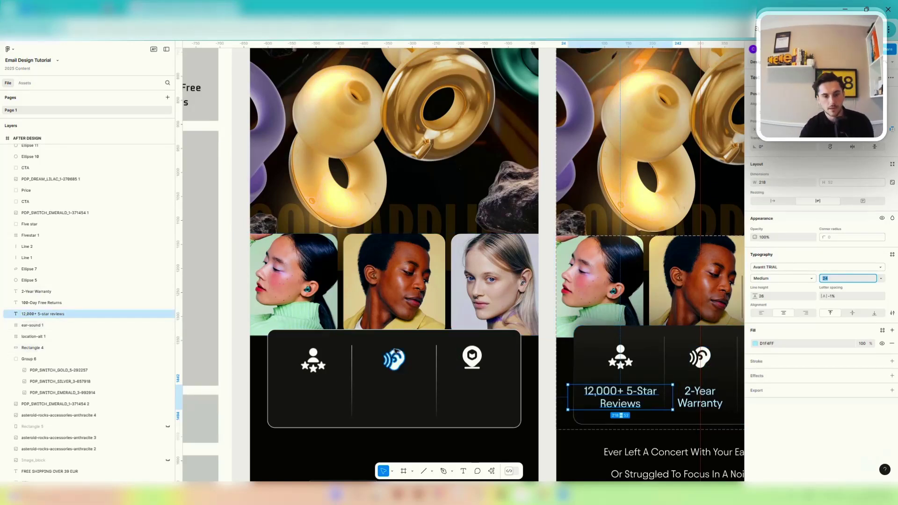
Copy the three benefit labels from the reference card beneath the After card's icons and adjust the location and ear-sound icons' alignment.
scroll(465, 369, down, 5)
click(472, 384)
scroll(499, 372, up, 3)
click(501, 371)
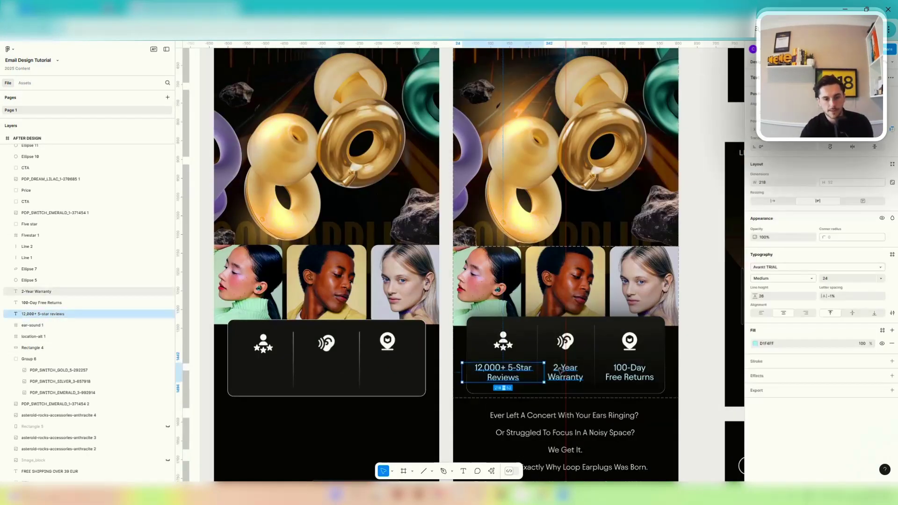
shift+click(538, 372)
shift+click(618, 370)
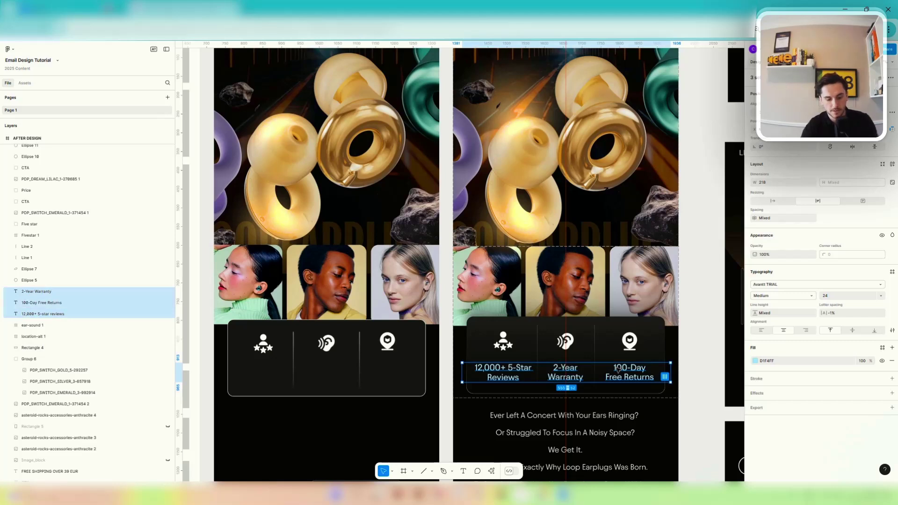
drag(627, 377, 387, 371)
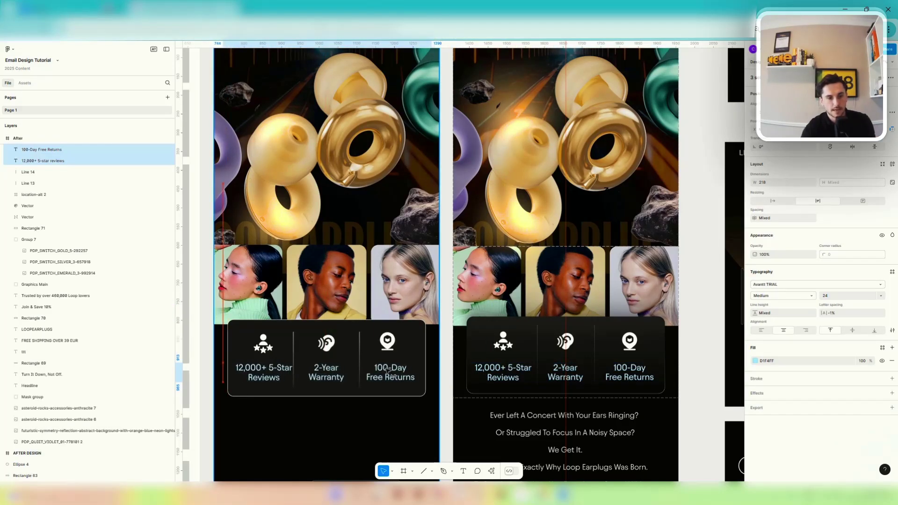
click(389, 347)
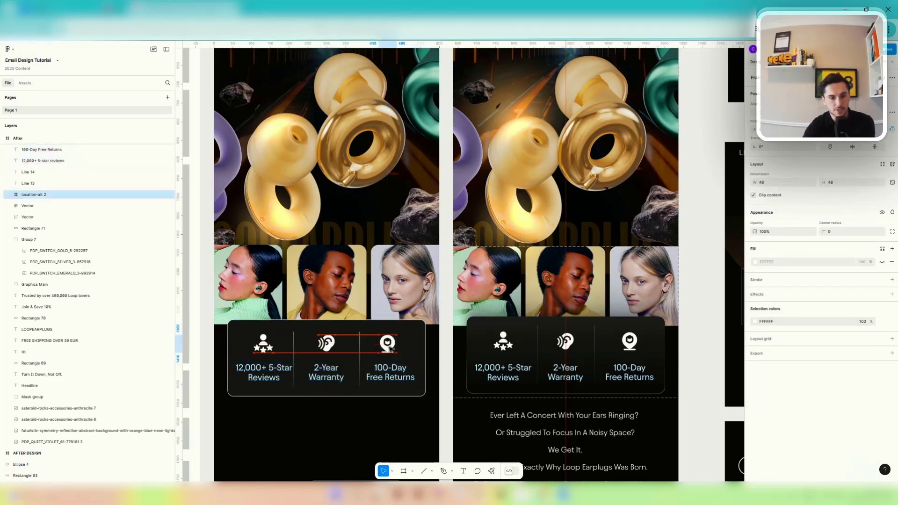
click(328, 349)
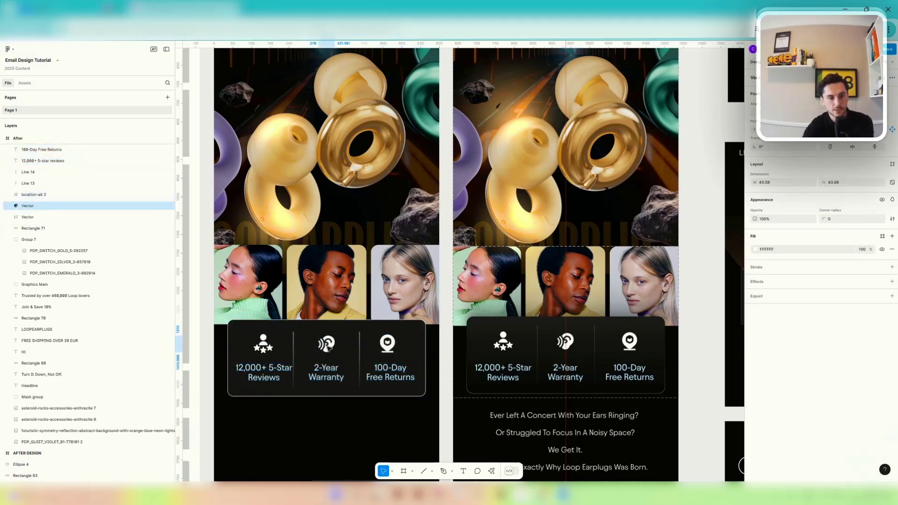
Copy the reference body copy text block into the After frame below the benefits card and adjust its horizontal position.
scroll(355, 350, down, 6)
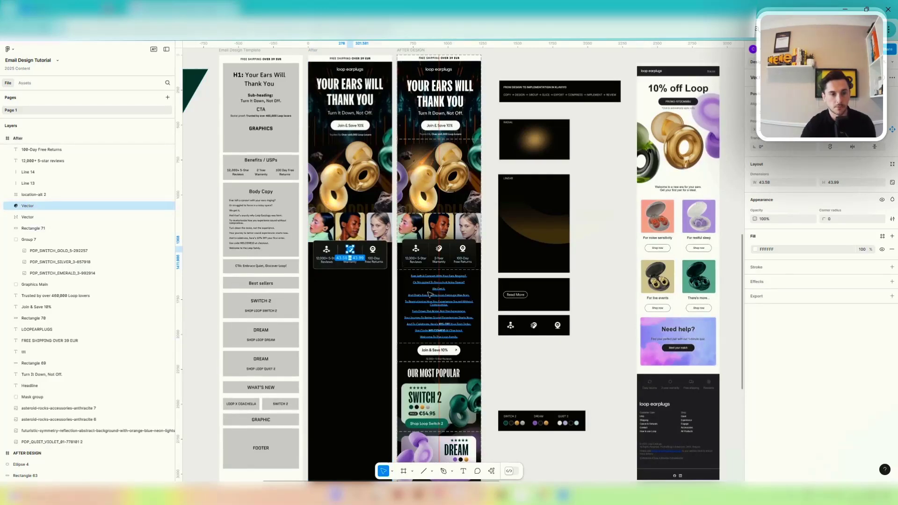
click(430, 295)
drag(409, 294, 344, 297)
scroll(344, 297, up, 5)
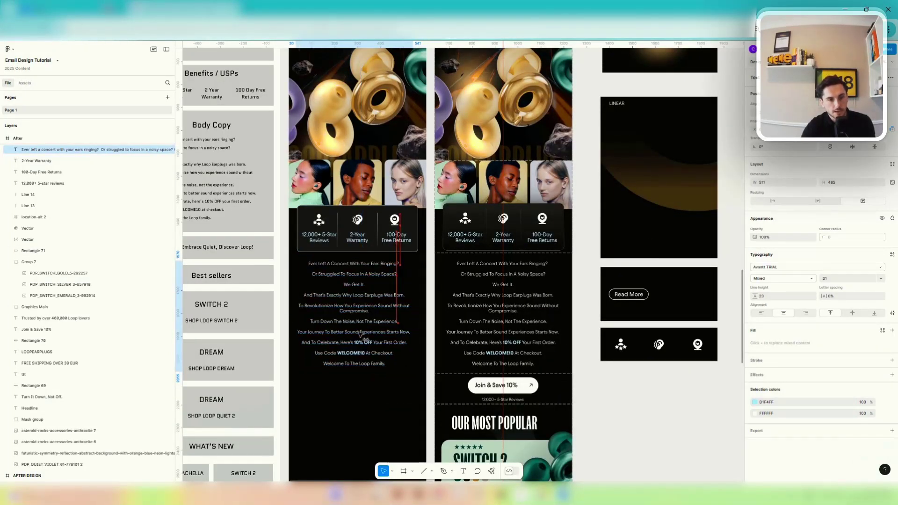
drag(364, 333, 362, 333)
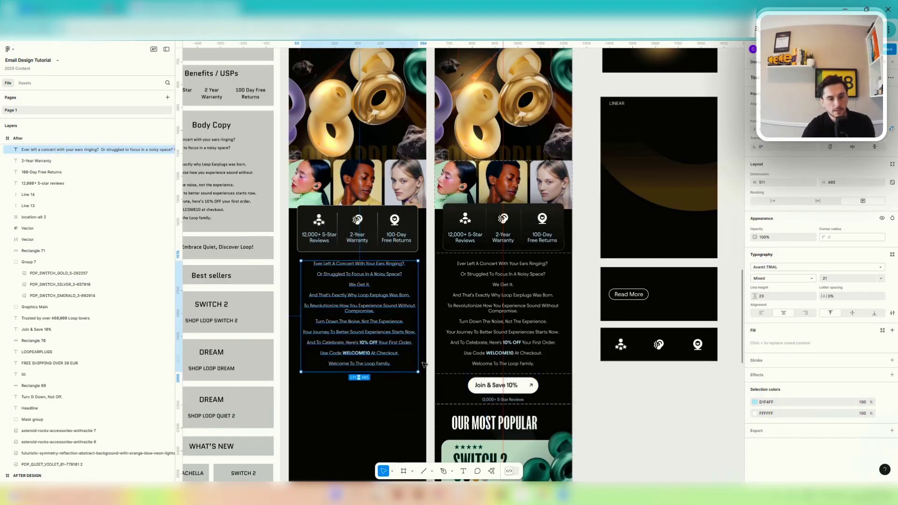
Nudge the body copy text block in the After frame two pixels left.
scroll(389, 354, down, 2)
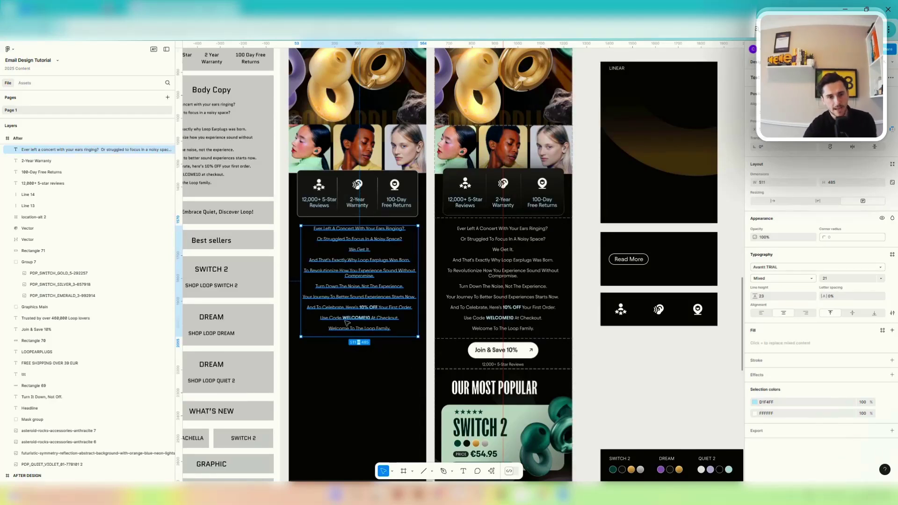
key(Left)
key(Left)
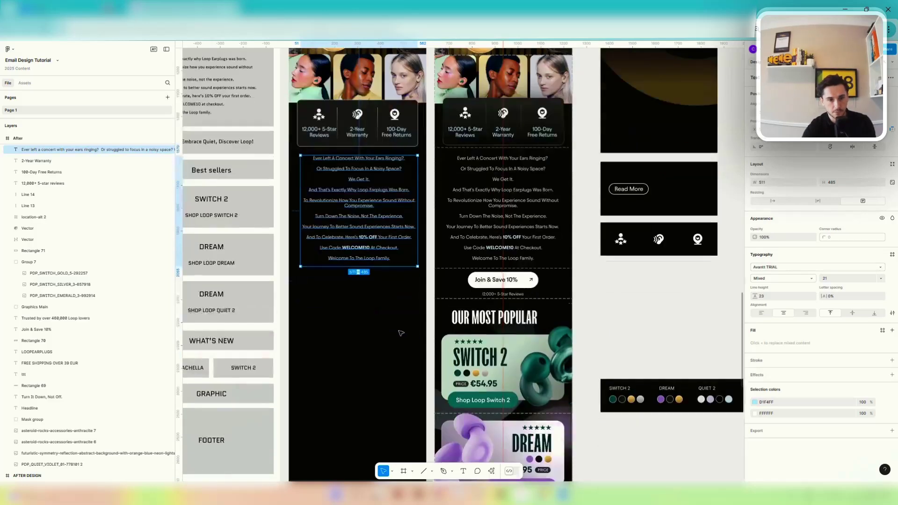
Compare the After frame's hero, benefits card and body copy with the reference design beside it.
scroll(398, 332, down, 3)
scroll(491, 295, up, 3)
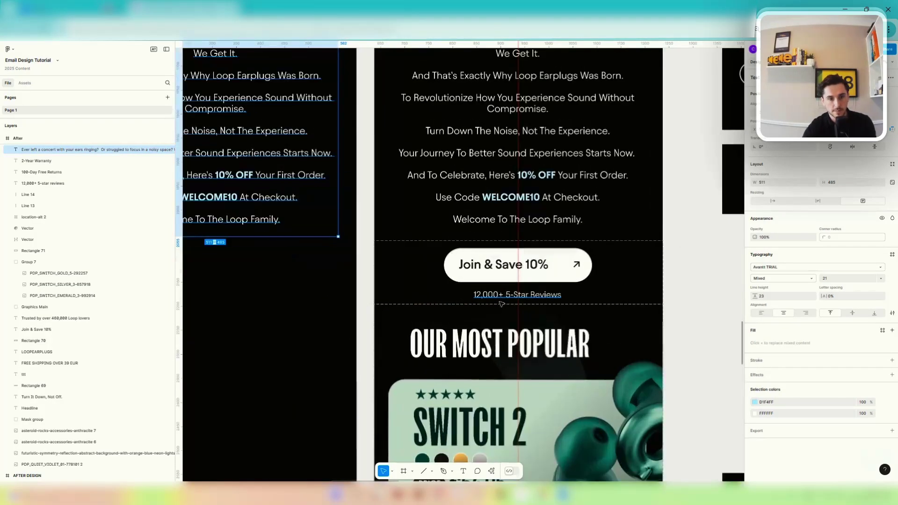
scroll(365, 243, down, 4)
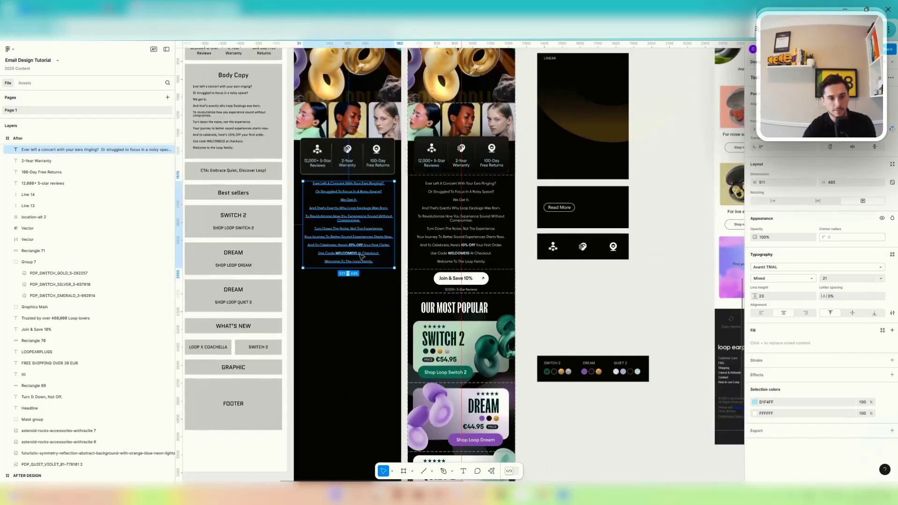
scroll(364, 248, up, 3)
scroll(365, 262, up, 5)
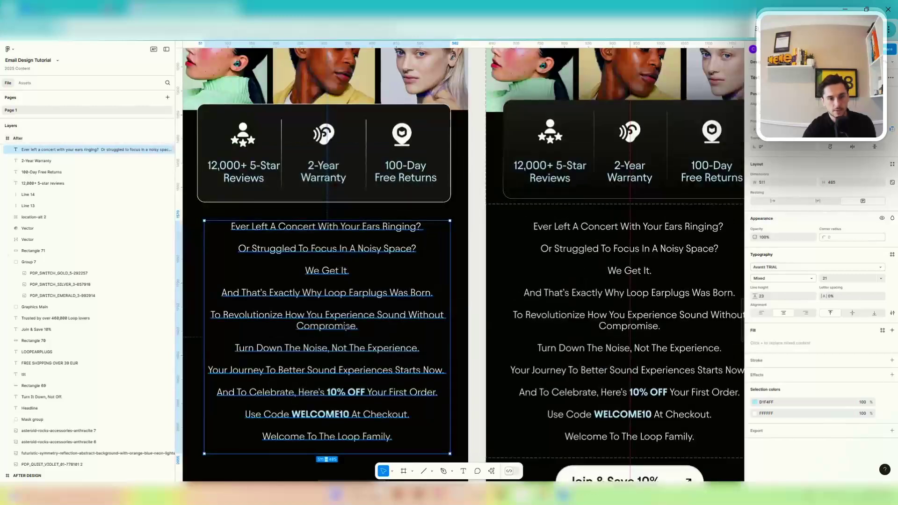
scroll(343, 324, down, 5)
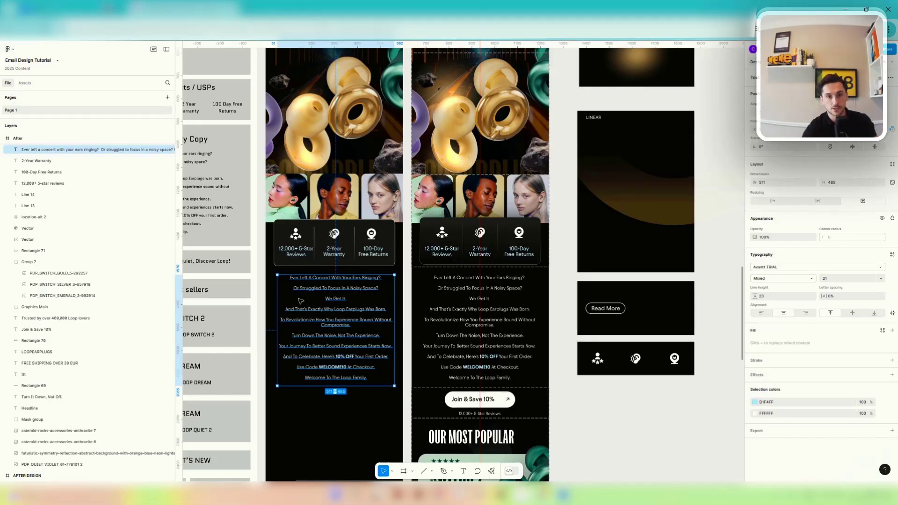
scroll(301, 302, up, 5)
scroll(553, 371, down, 2)
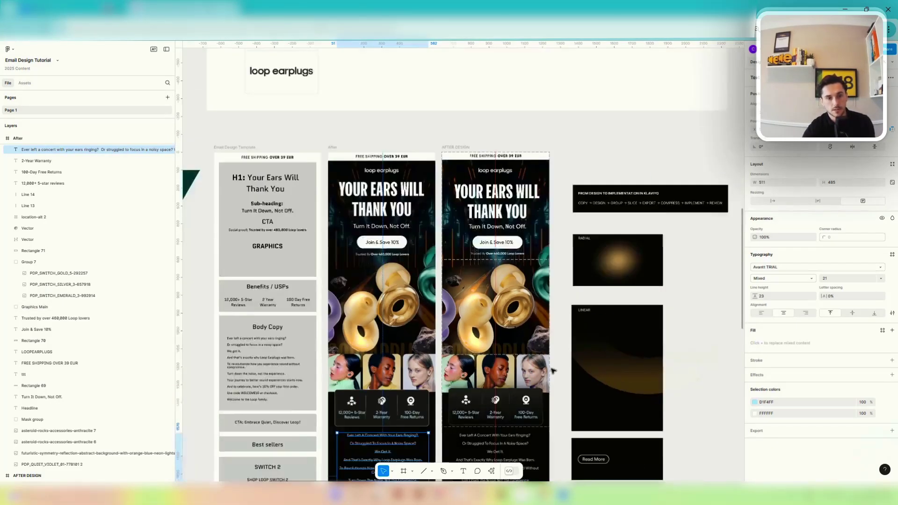
Copy the large gradient-stroke ellipse from the LINEAR sample over the hero of the After frame.
scroll(553, 371, down, 2)
scroll(594, 376, up, 4)
click(594, 375)
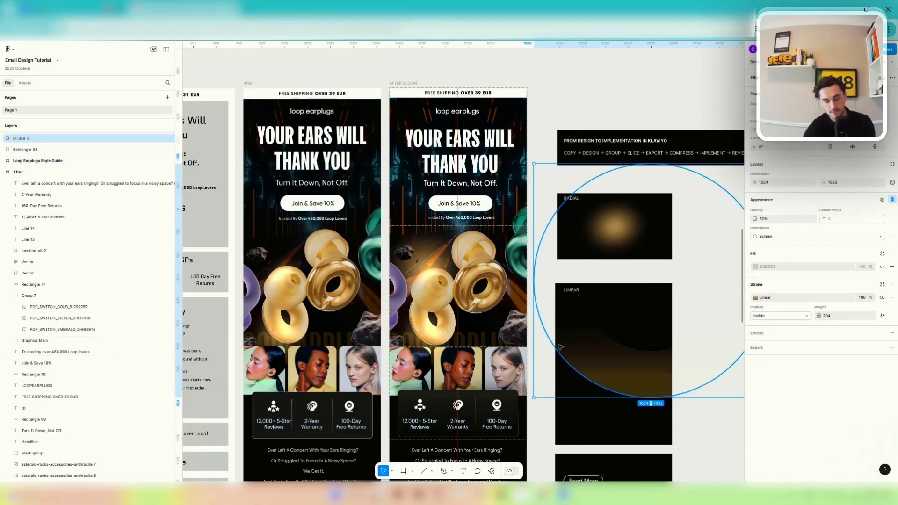
drag(560, 354, 259, 245)
Send the copied ellipse backward to directly above Rectangle 69 and shift it slightly left and down in the hero.
key(ctrl+bracketleft)
key(ctrl+bracketleft)
key(ctrl+bracketleft)
key(ctrl+bracketleft)
key(ctrl+bracketleft)
key(ctrl+bracketleft)
key(ctrl+bracketleft)
key(ctrl+bracketleft)
key(ctrl+bracketleft)
key(ctrl+bracketleft)
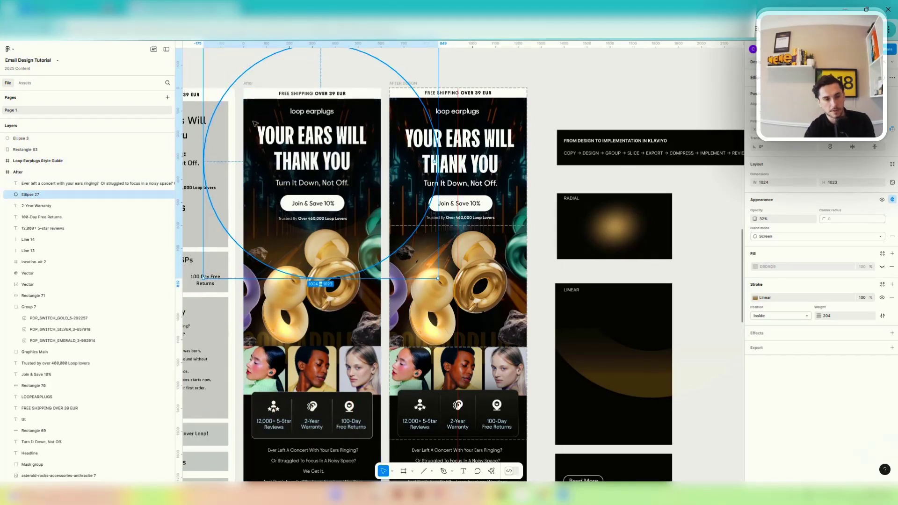
key(ctrl+bracketleft)
key(ctrl+bracketleft)
key(ctrl+bracketleft)
key(ctrl+bracketleft)
key(ctrl+bracketleft)
key(ctrl+bracketleft)
key(ctrl+bracketleft)
key(ctrl+bracketleft)
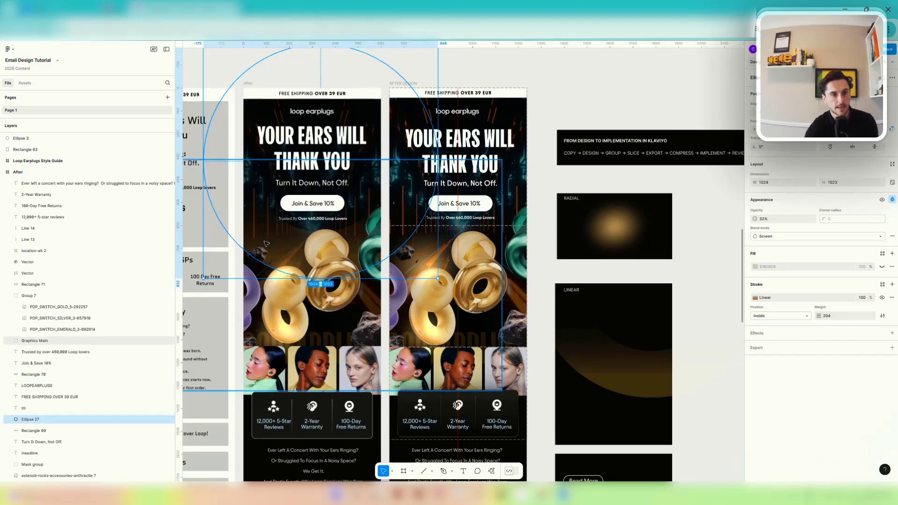
key(alt)
drag(265, 244, 264, 249)
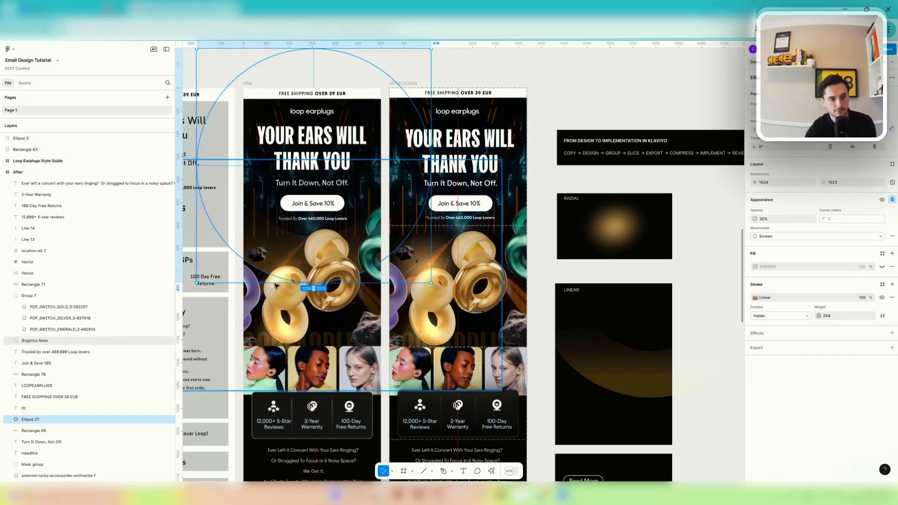
scroll(272, 273, down, 10)
key(Escape)
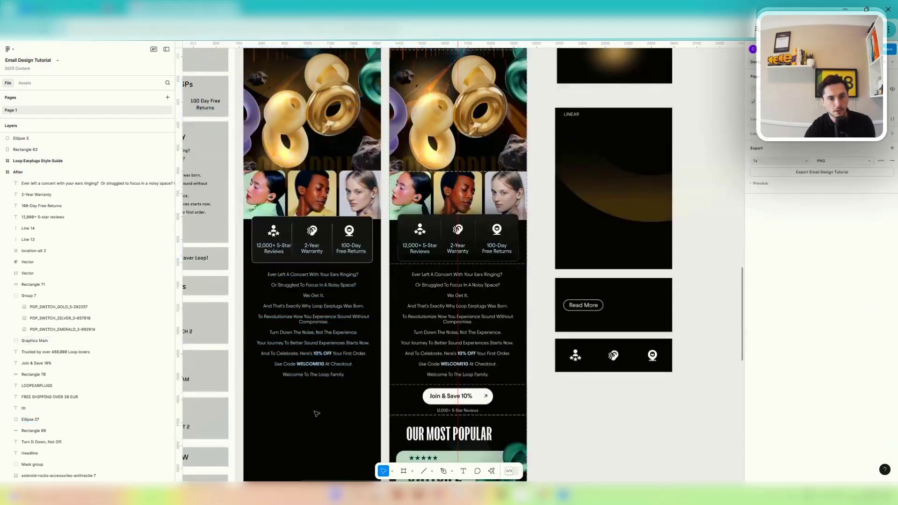
Copy the reference "Join & Save 10%" CTA and its "12,000+ 5-Star Reviews" label into the After frame below the body copy.
click(457, 235)
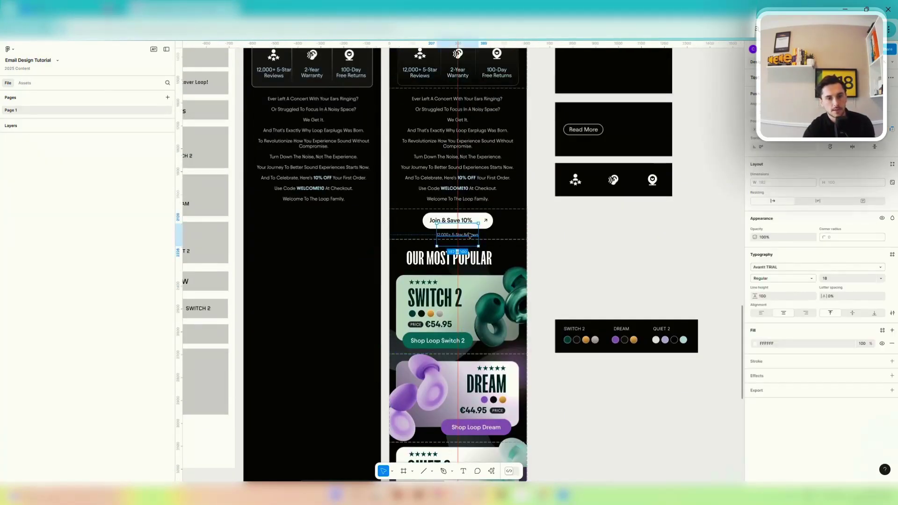
shift+click(482, 220)
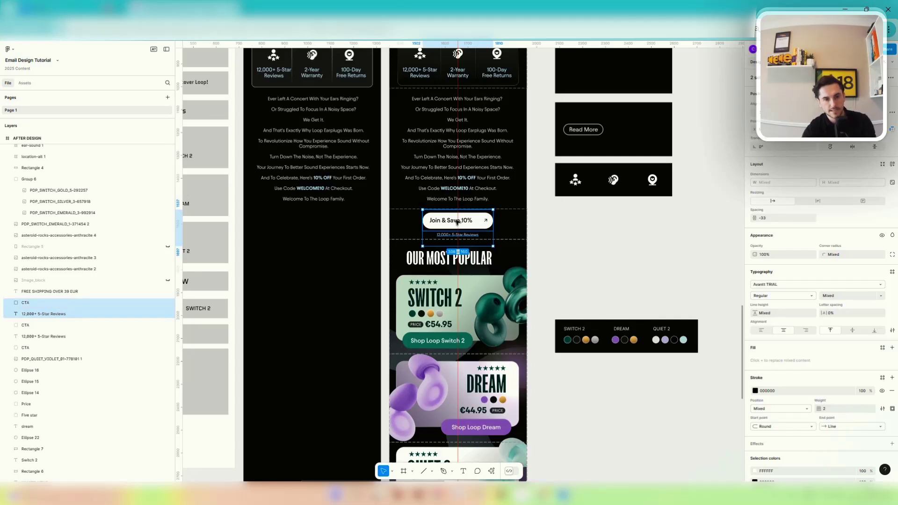
drag(483, 220, 338, 234)
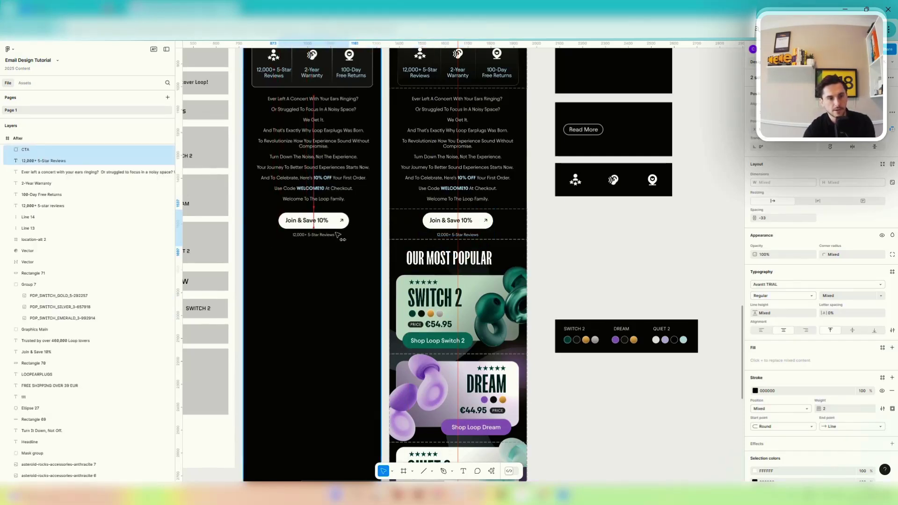
Move the After frame's body copy block slightly down towards the CTA and deselect it.
click(281, 131)
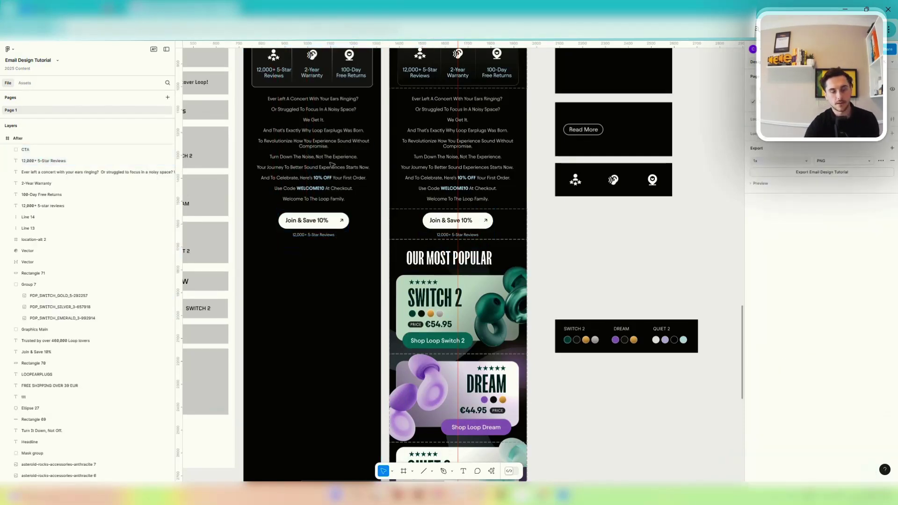
drag(296, 134, 295, 135)
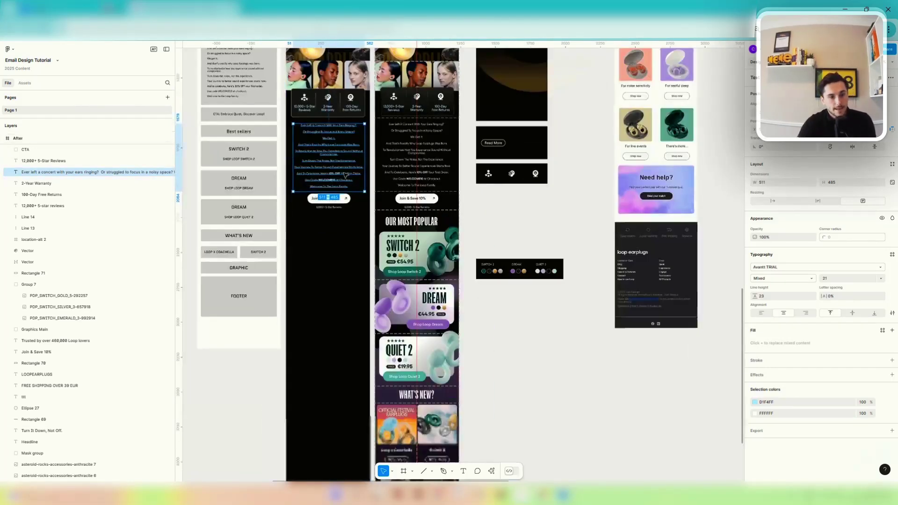
scroll(356, 168, down, 3)
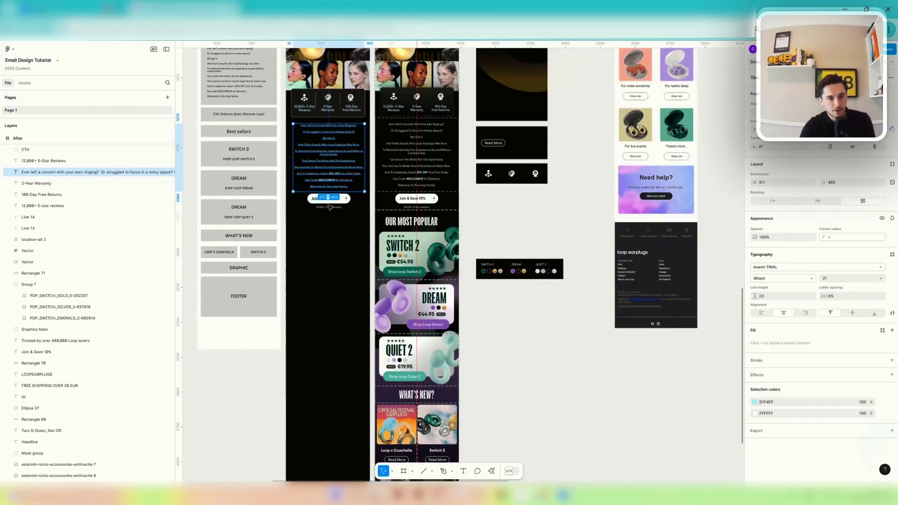
scroll(343, 251, up, 3)
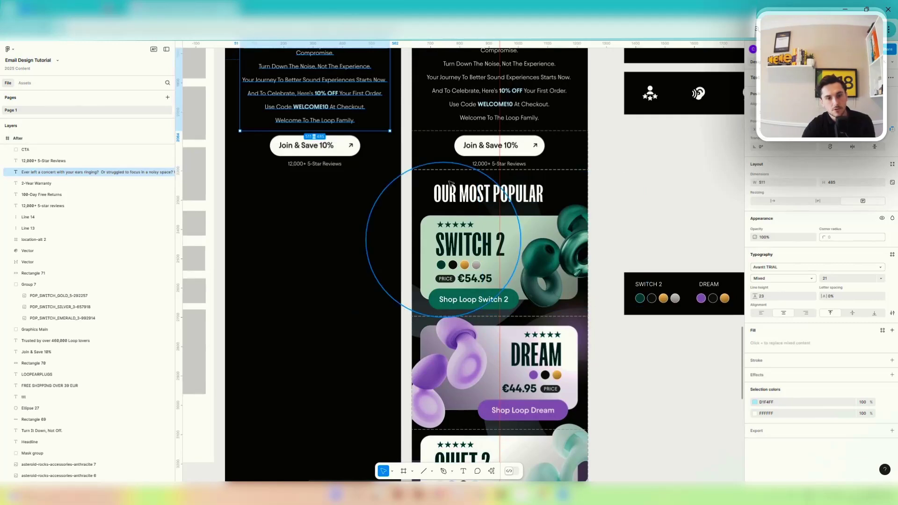
scroll(456, 226, down, 3)
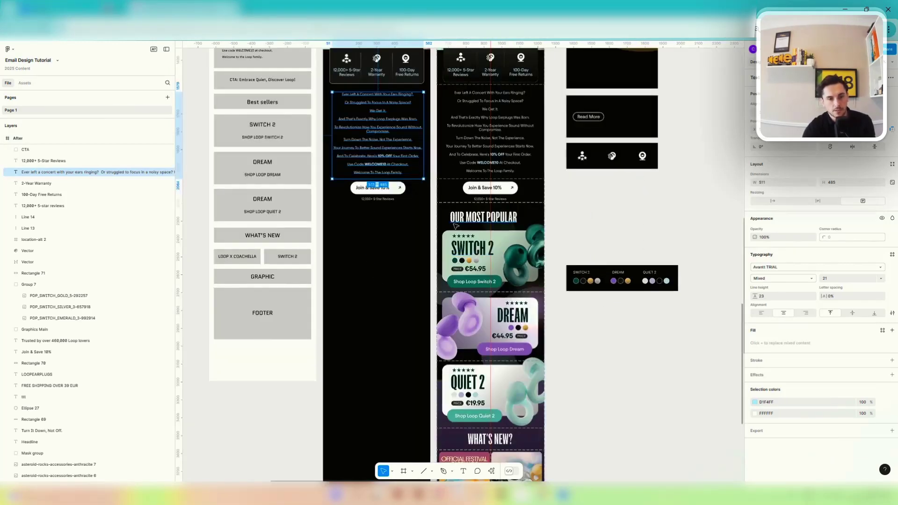
scroll(476, 240, up, 1)
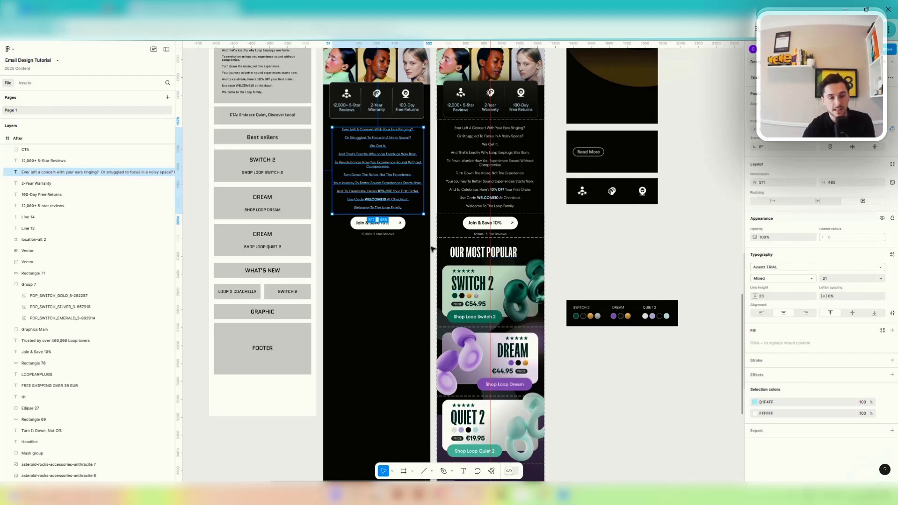
click(434, 286)
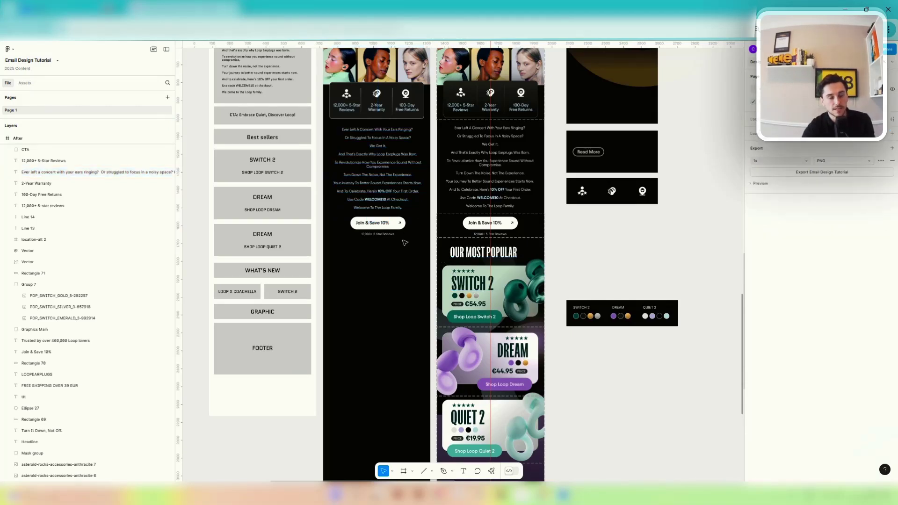
Copy the reference "Our Most Popular" heading into the After frame below the CTA's reviews label.
scroll(462, 257, up, 1)
scroll(463, 257, down, 3)
ctrl+scroll(508, 247, up, 3)
click(538, 238)
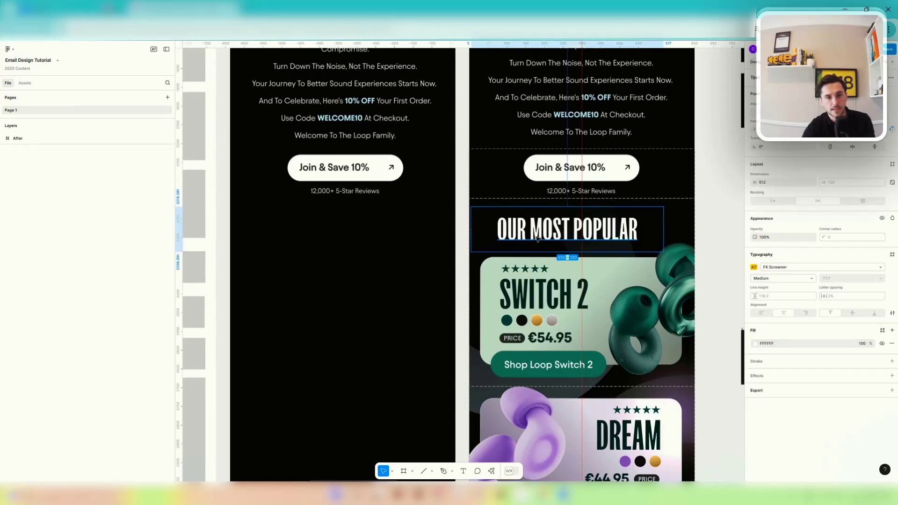
alt+drag(538, 239, 297, 230)
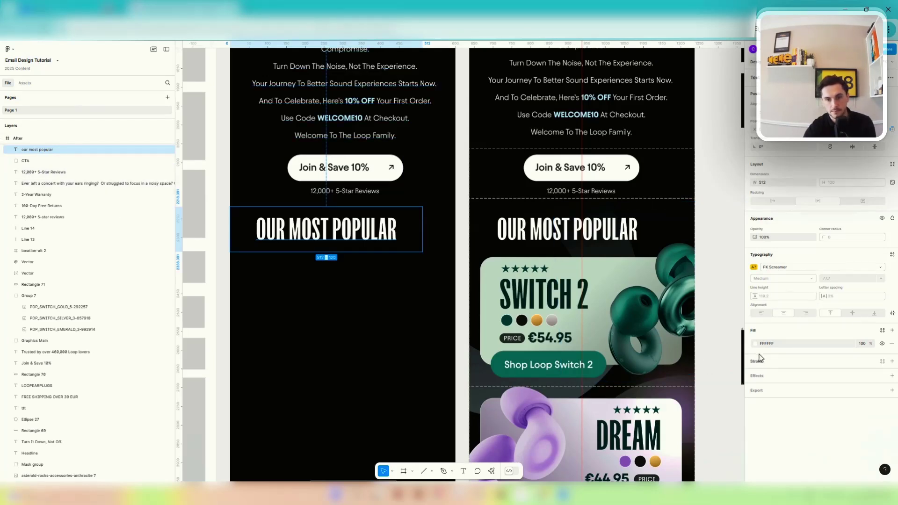
Examine the reference product cards for Switch 2, Dream and Quiet 2 alongside the wireframe's best-seller blocks.
scroll(345, 321, down, 5)
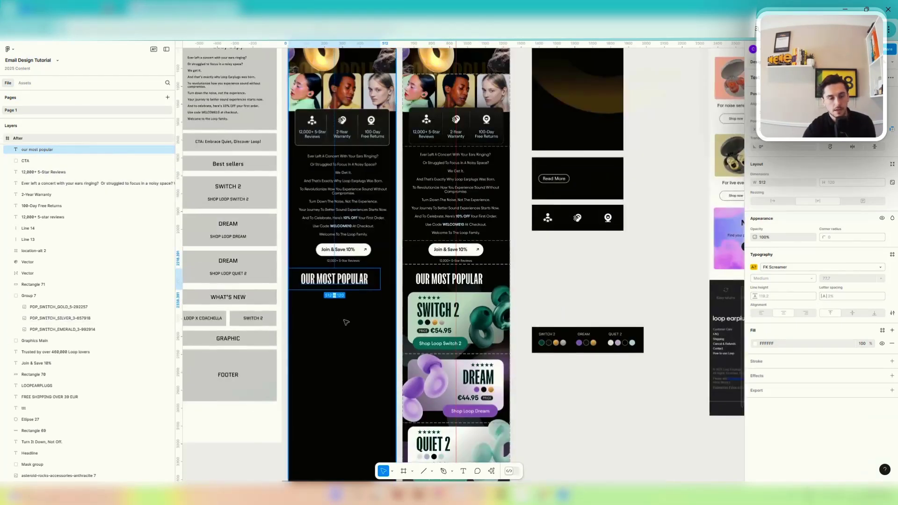
scroll(345, 321, up, 2)
scroll(489, 315, down, 3)
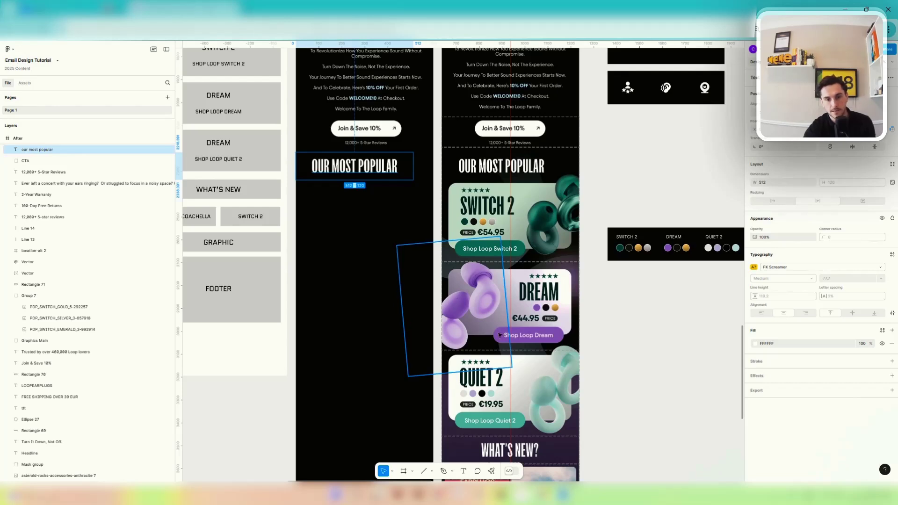
scroll(499, 335, down, 2)
scroll(491, 327, up, 3)
scroll(477, 315, down, 4)
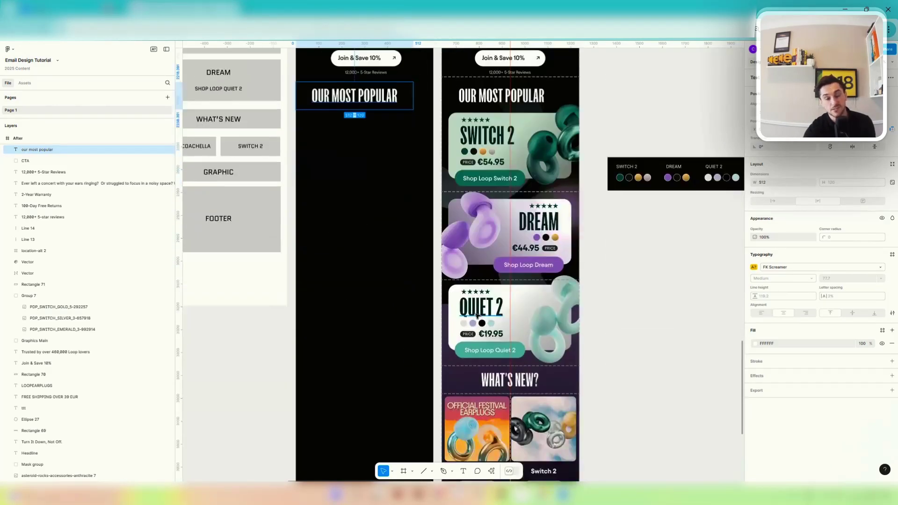
scroll(477, 315, up, 4)
scroll(423, 203, down, 2)
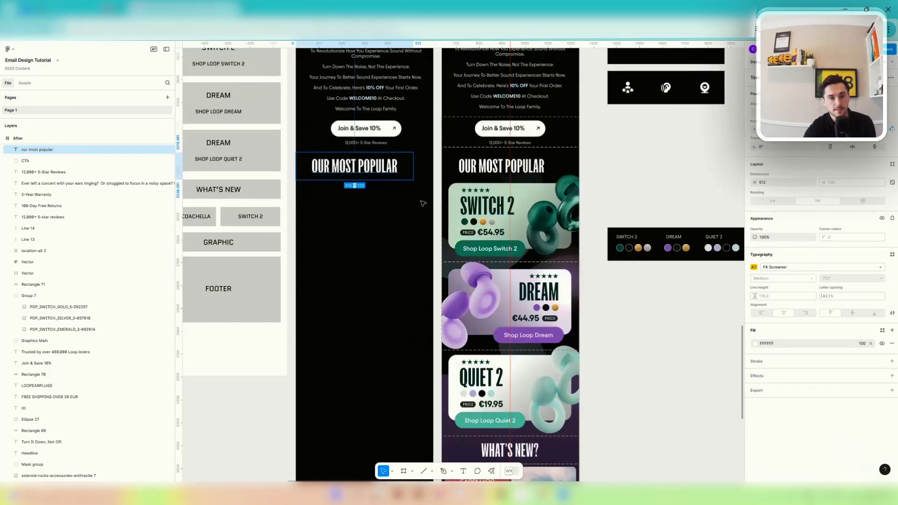
scroll(468, 216, down, 3)
scroll(211, 227, up, 2)
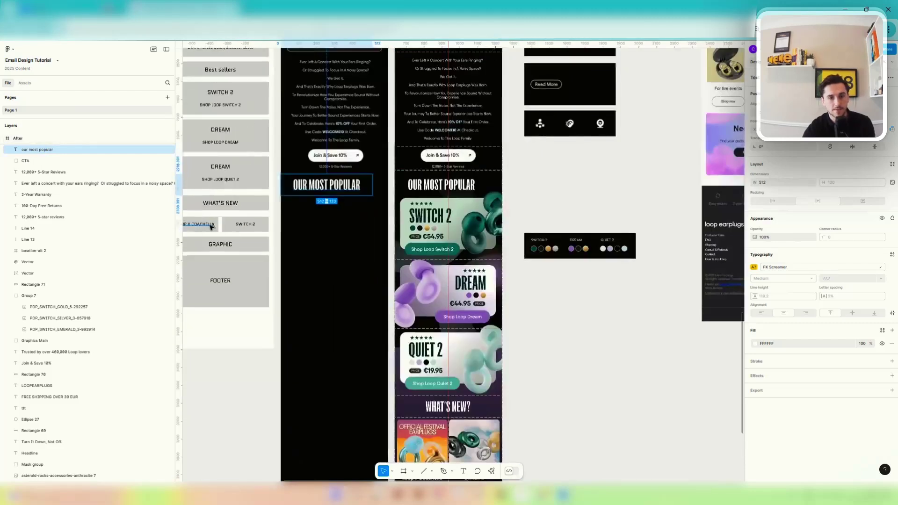
scroll(275, 220, up, 3)
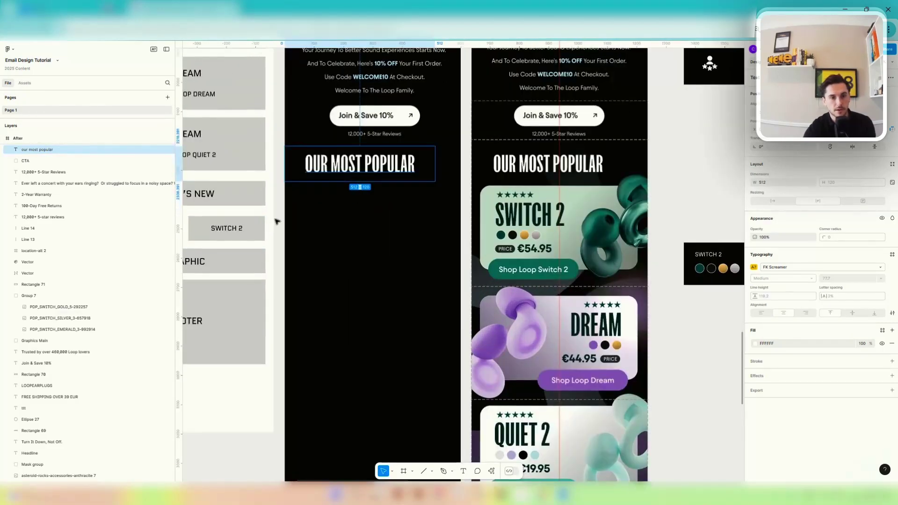
Inspect the reference Switch 2 card's background rectangle and the image fill of its emerald earplug picture.
click(491, 208)
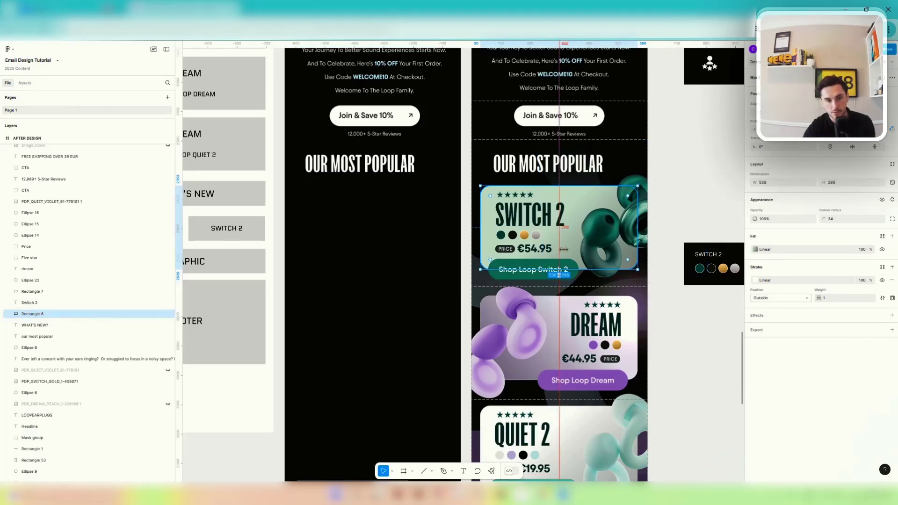
click(636, 223)
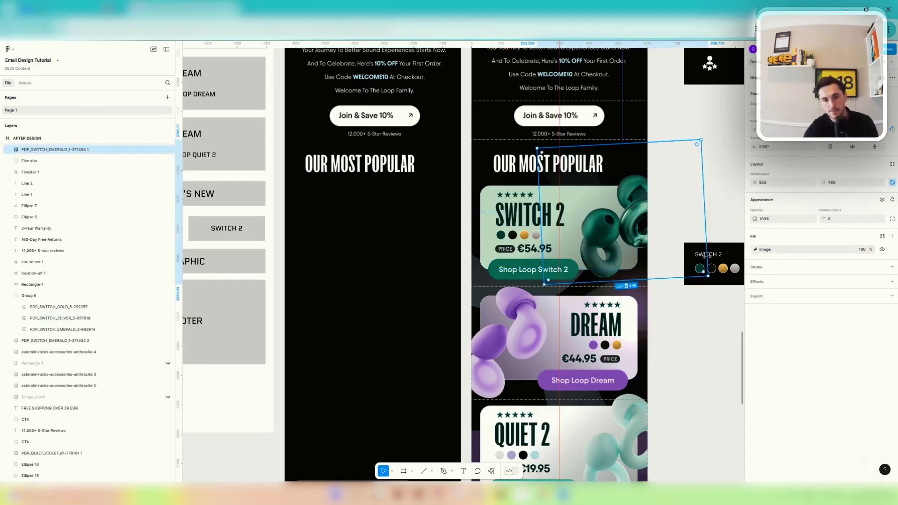
click(755, 250)
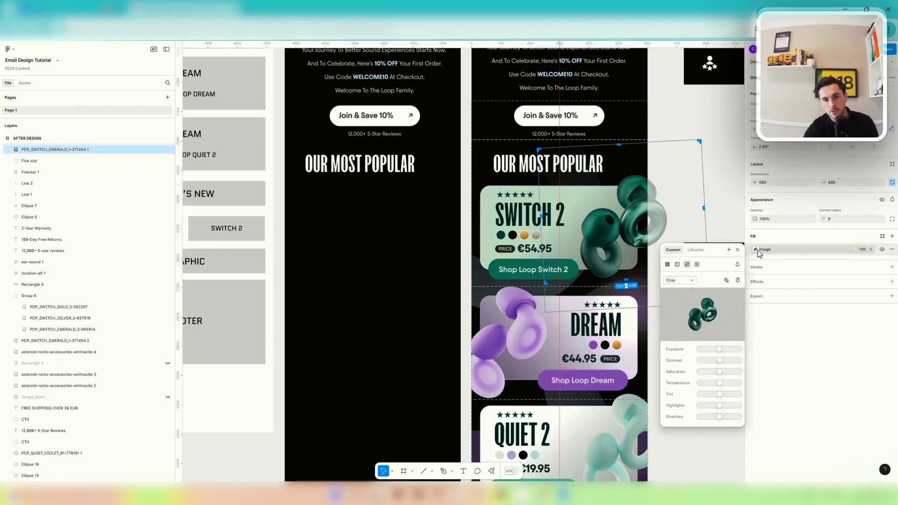
click(576, 241)
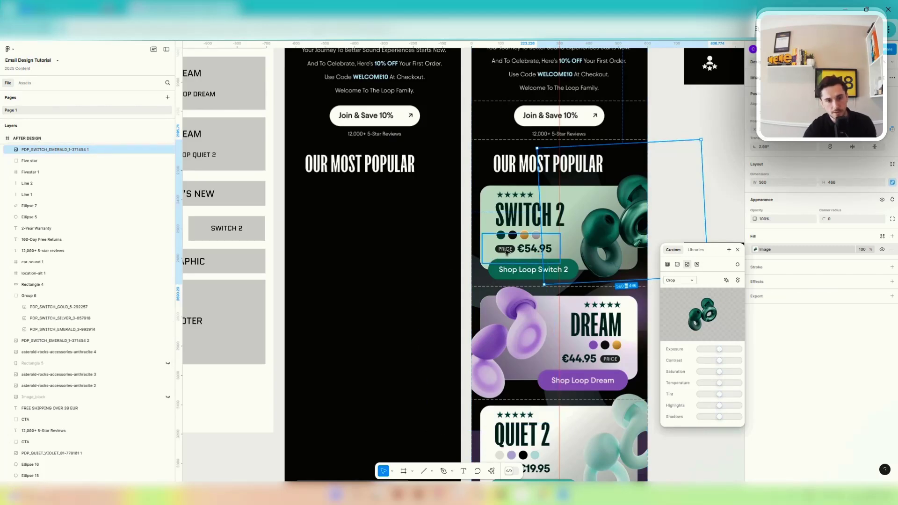
Try a rounded-corner rectangle about 65 by 30 px over the PRICE label on the reference Switch 2 card.
click(432, 472)
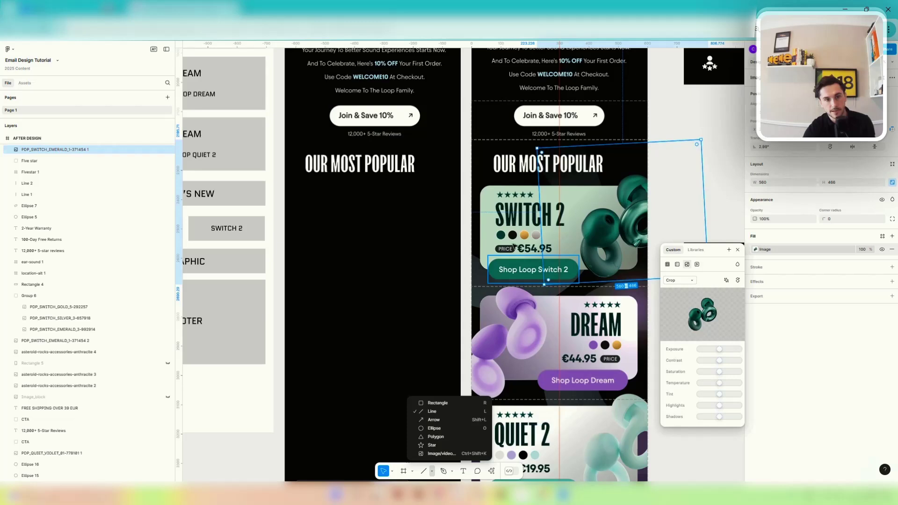
scroll(534, 248, up, 5)
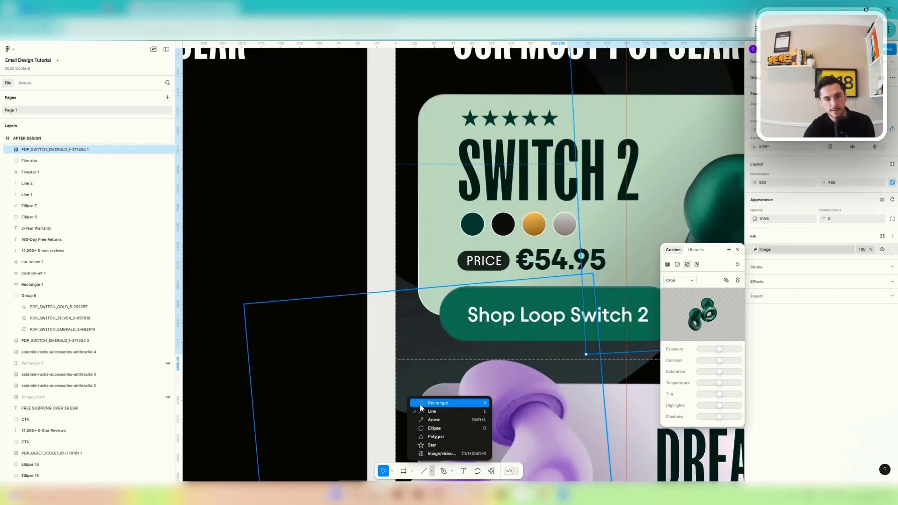
click(435, 403)
drag(459, 273, 511, 251)
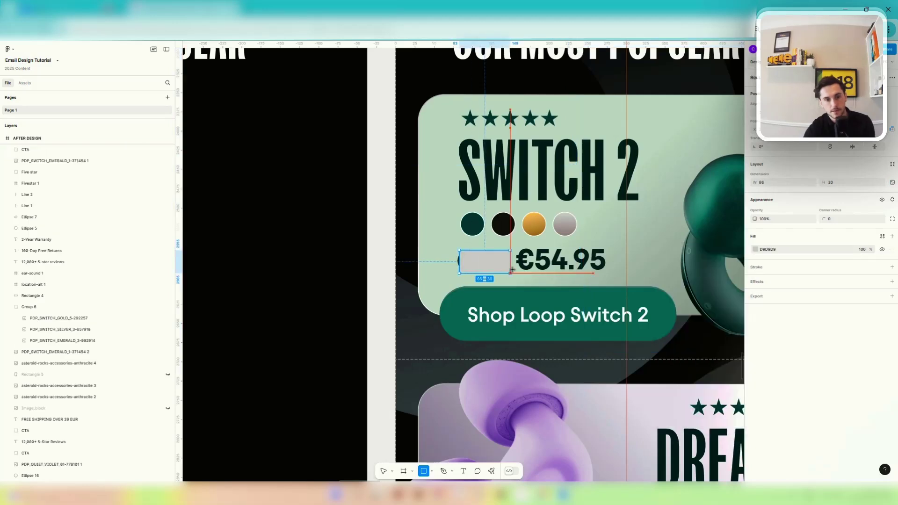
scroll(508, 258, up, 5)
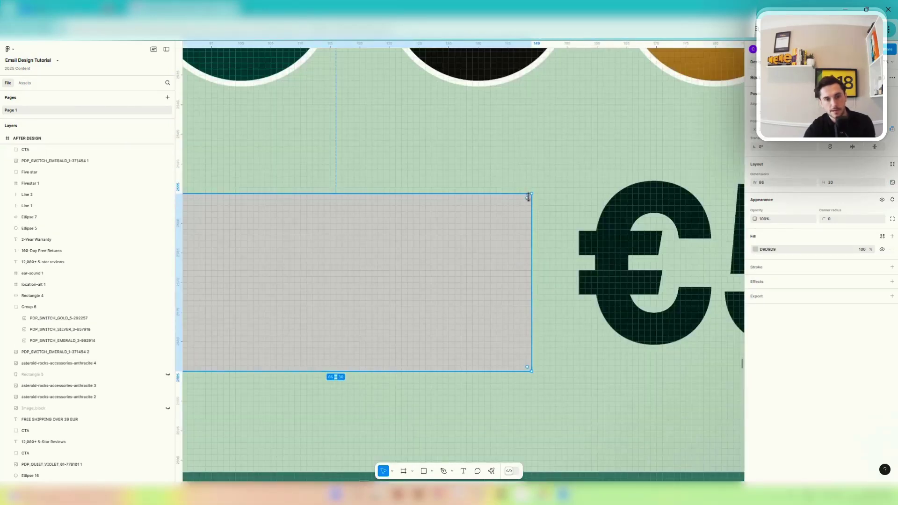
drag(529, 201, 306, 253)
Undo the trial rectangle and its corner rounding on the reference Switch 2 card.
scroll(332, 245, down, 5)
key(ctrl+z)
key(ctrl+z)
key(ctrl+z)
key(ctrl+z)
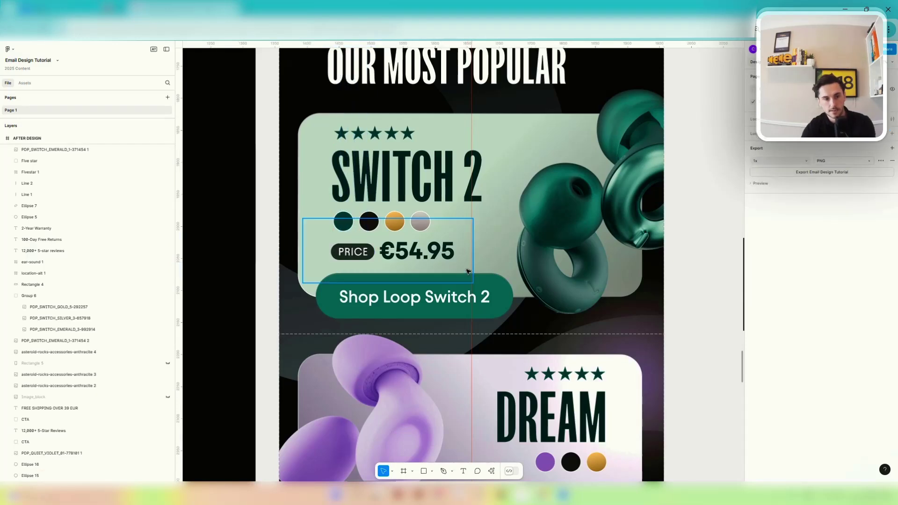
Draw a 34 px circle below the first SWITCH 2 swatch on the black swatch board and add a 1 px inside stroke.
scroll(393, 229, down, 3)
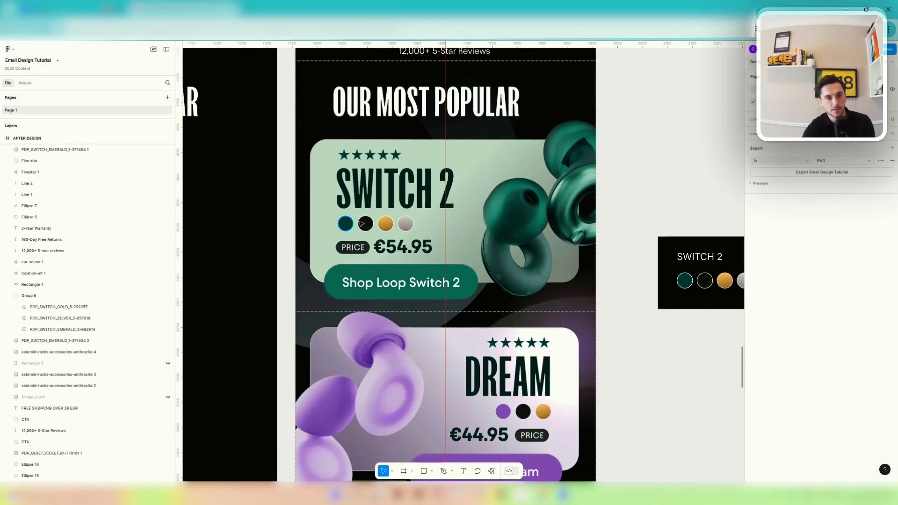
scroll(382, 232, down, 3)
scroll(382, 232, up, 3)
scroll(664, 300, down, 2)
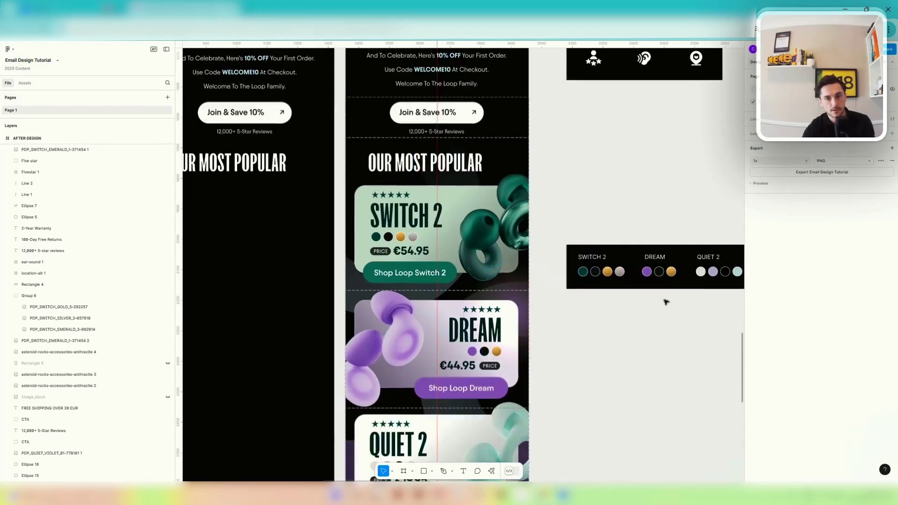
click(432, 471)
click(432, 428)
scroll(608, 300, up, 5)
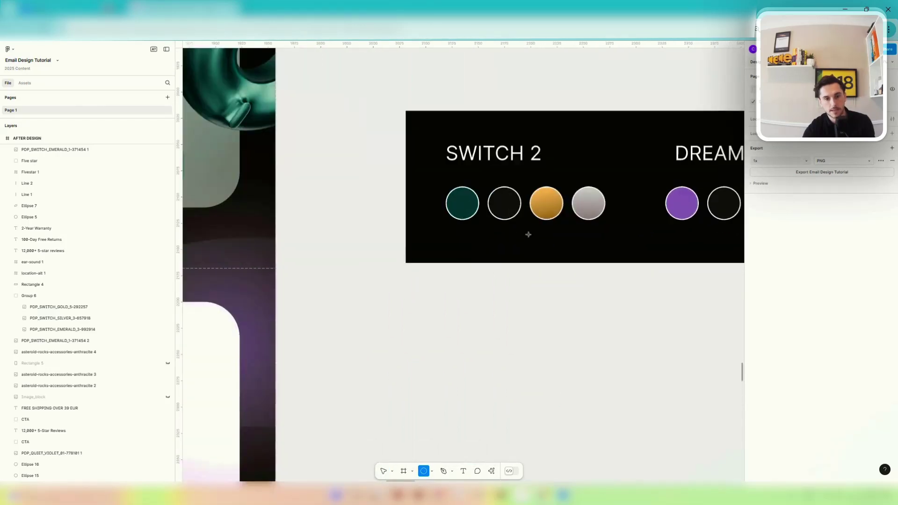
drag(445, 226, 482, 262)
click(764, 267)
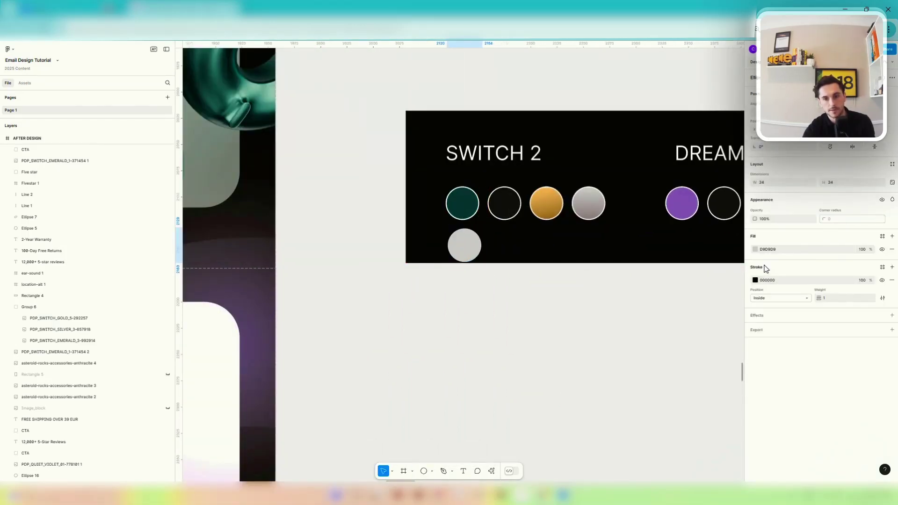
click(754, 280)
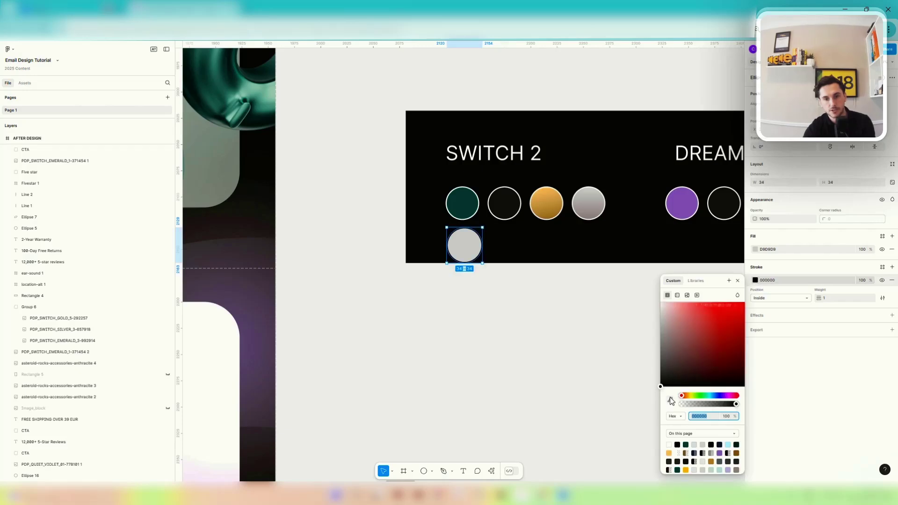
click(555, 202)
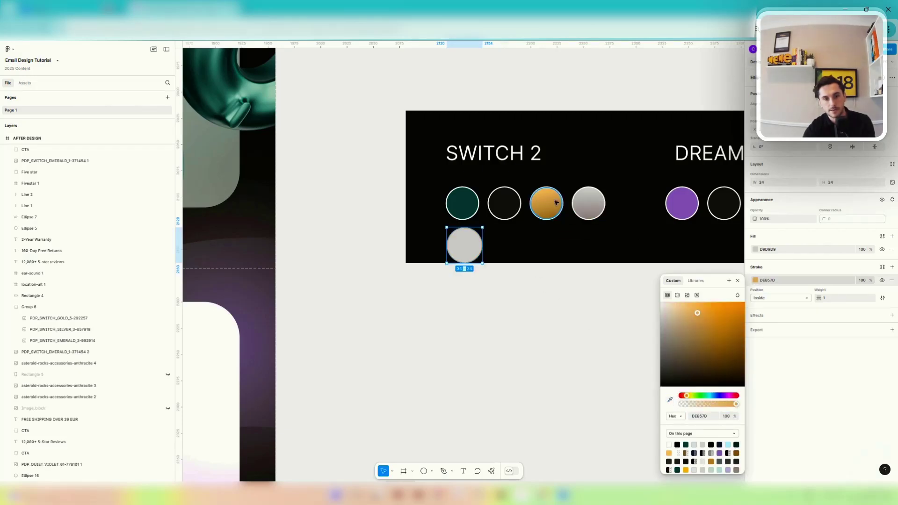
key(ctrl+z)
Set the new circle's stroke colour to white FFFFFF.
click(755, 281)
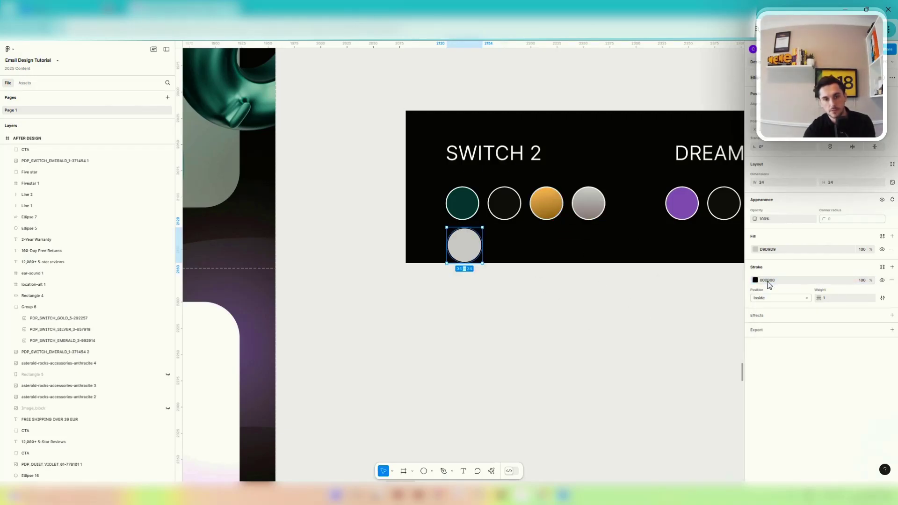
click(754, 281)
drag(676, 343, 660, 304)
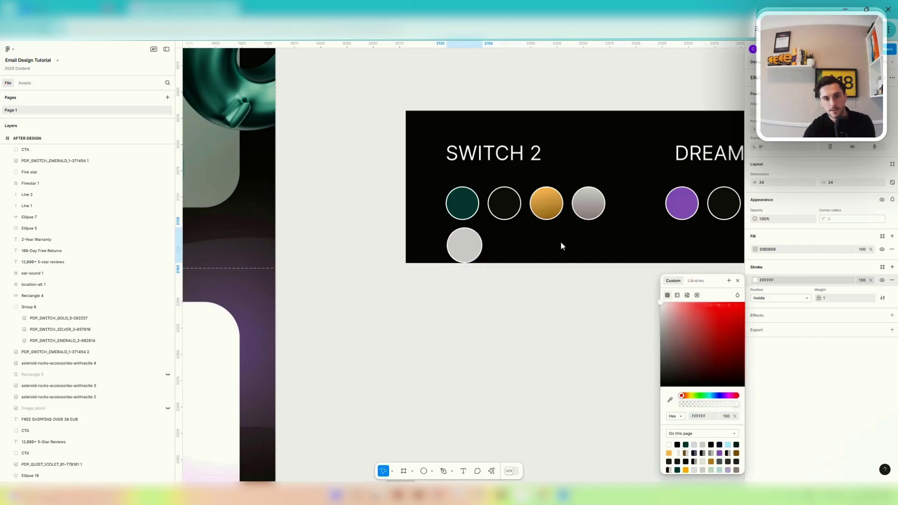
Fill the new circle with the darker gold sampled from the lower part of the SWITCH 2 gold swatch.
click(754, 251)
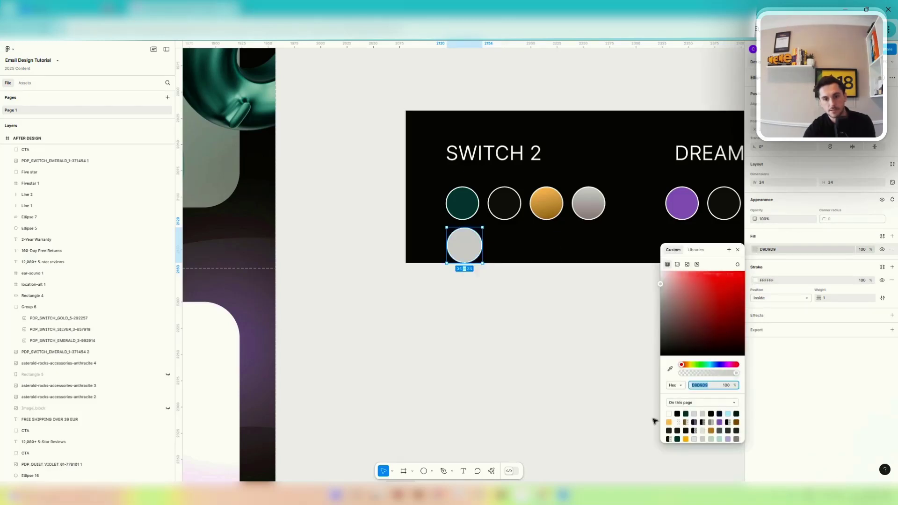
click(669, 369)
click(546, 213)
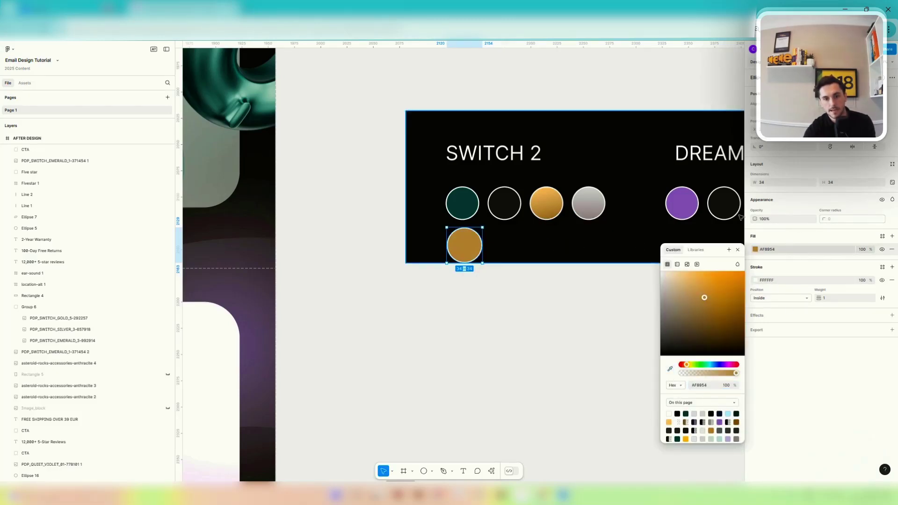
click(756, 250)
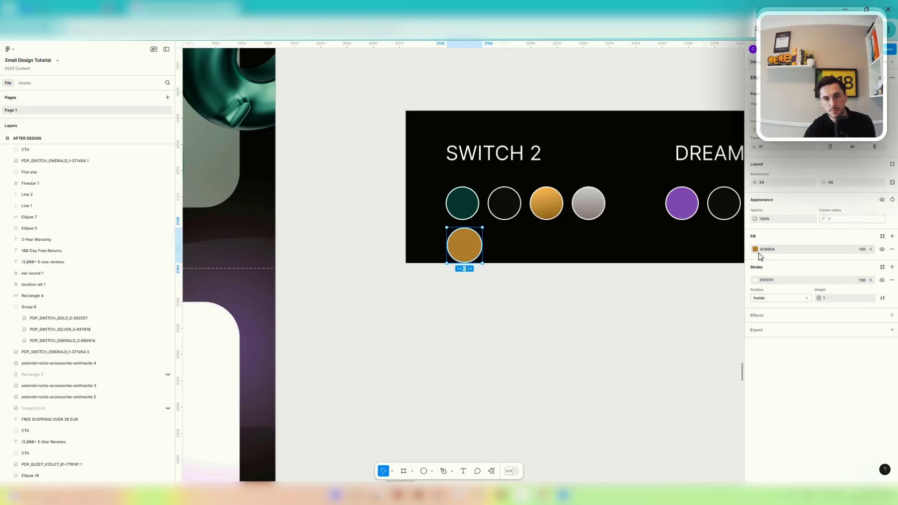
Change the gold sample circle's fill to a linear gradient, sampling its 100% stop colour from the gold Switch 2 swatch.
click(757, 251)
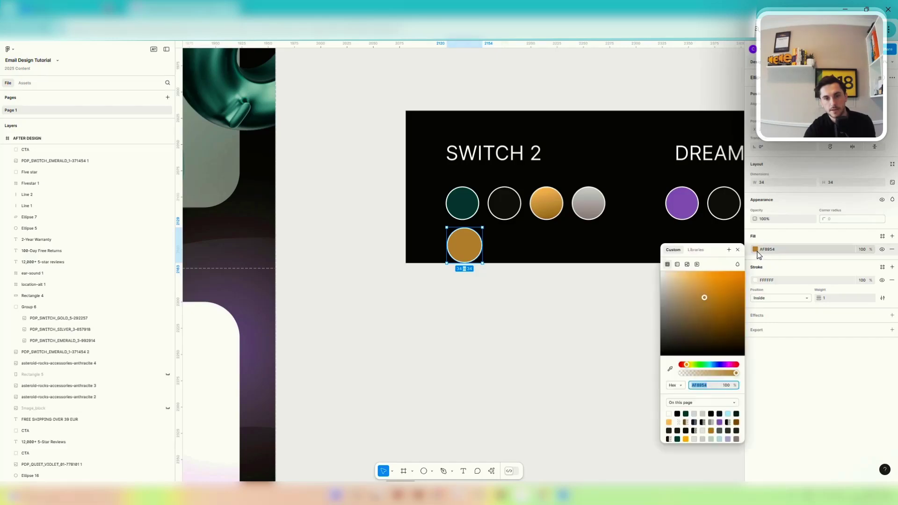
click(677, 265)
click(687, 341)
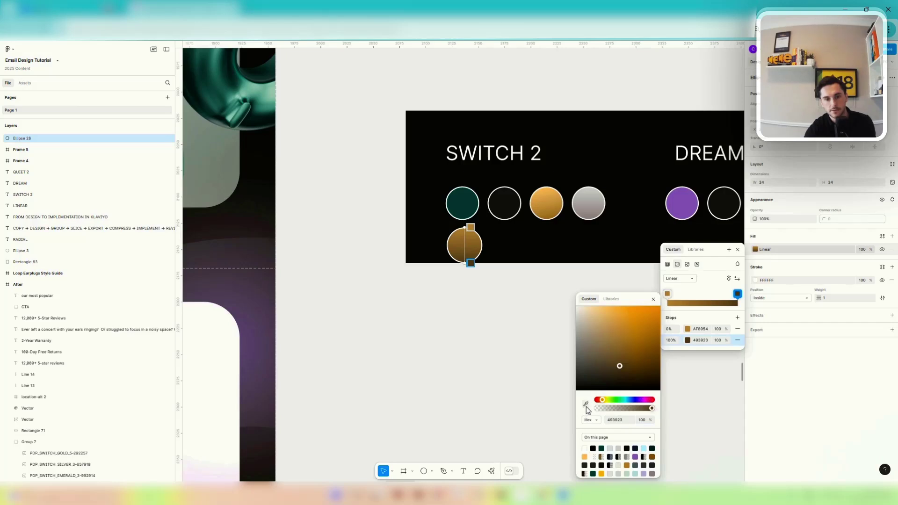
click(544, 195)
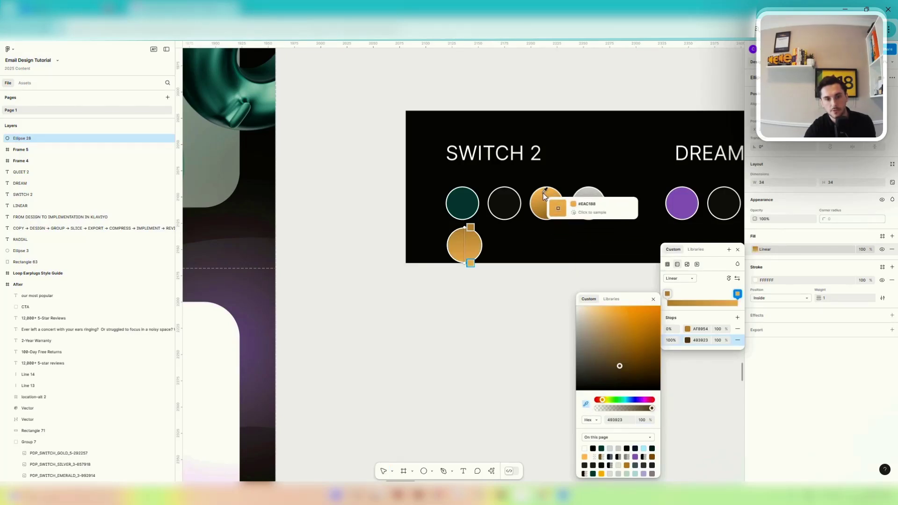
click(737, 251)
Rotate the gradient circle beneath the gold Switch 2 swatch to try its gradient direction, and delete the circle.
drag(446, 248, 527, 248)
click(549, 245)
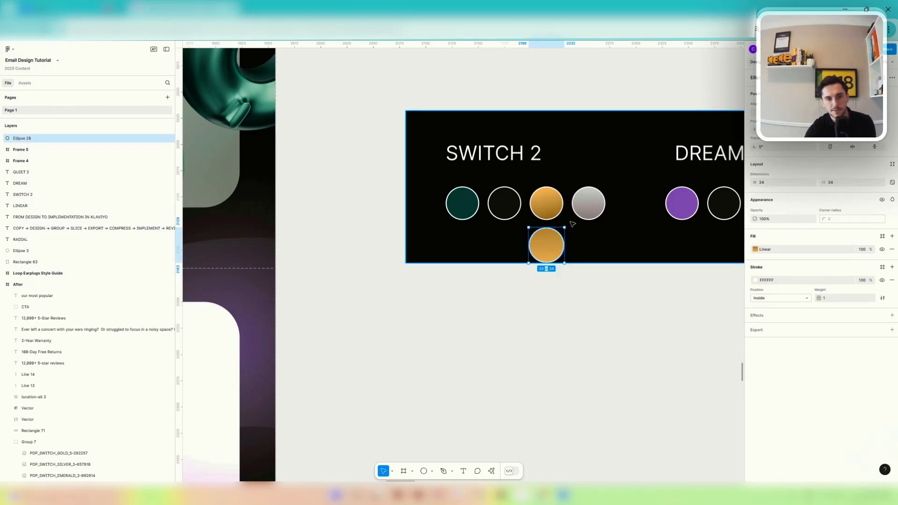
drag(564, 224, 553, 307)
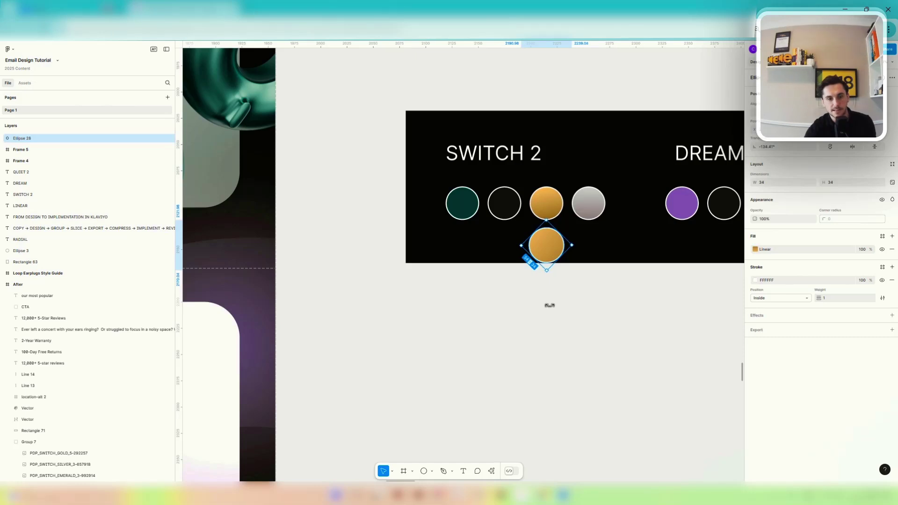
key(Delete)
Copy the Switch 2, Dream and Quiet 2 product sections with their background shapes from the finished email into the working email frame.
scroll(551, 301, down, 3)
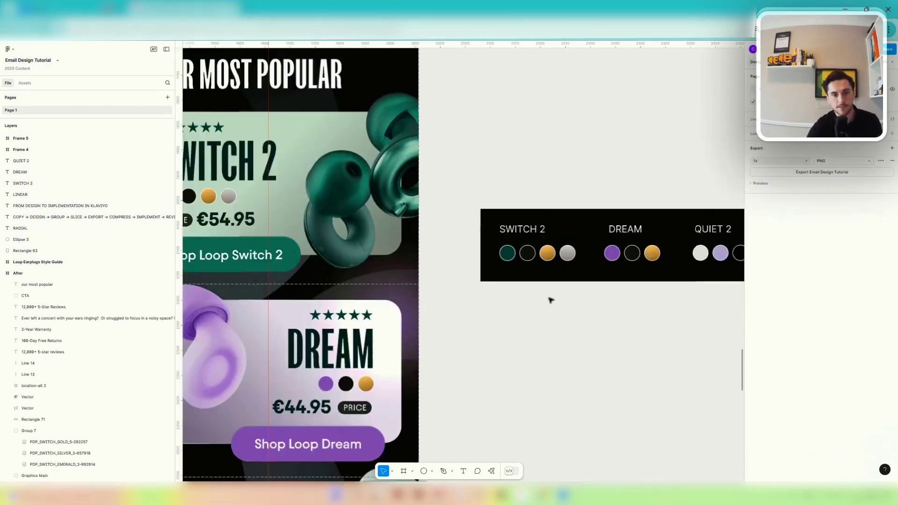
scroll(538, 285, down, 2)
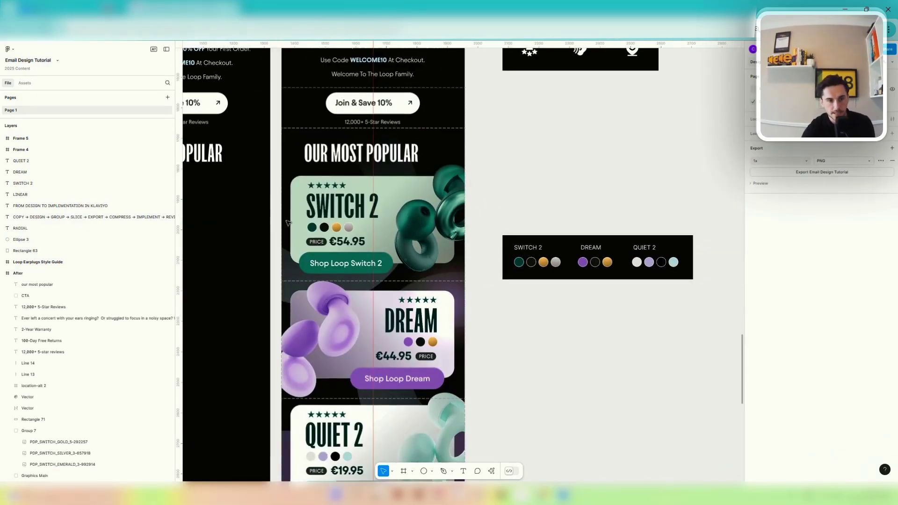
scroll(327, 281, down, 3)
scroll(367, 256, down, 2)
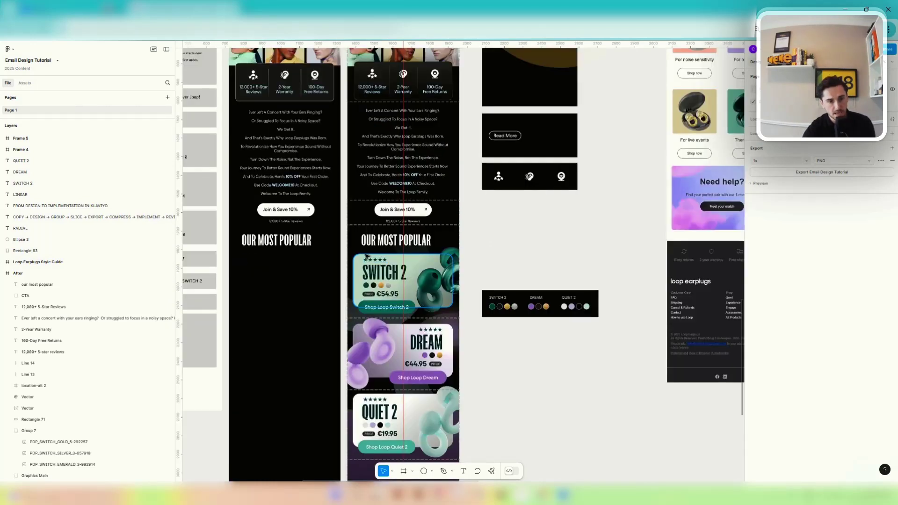
scroll(368, 260, up, 5)
scroll(381, 285, down, 2)
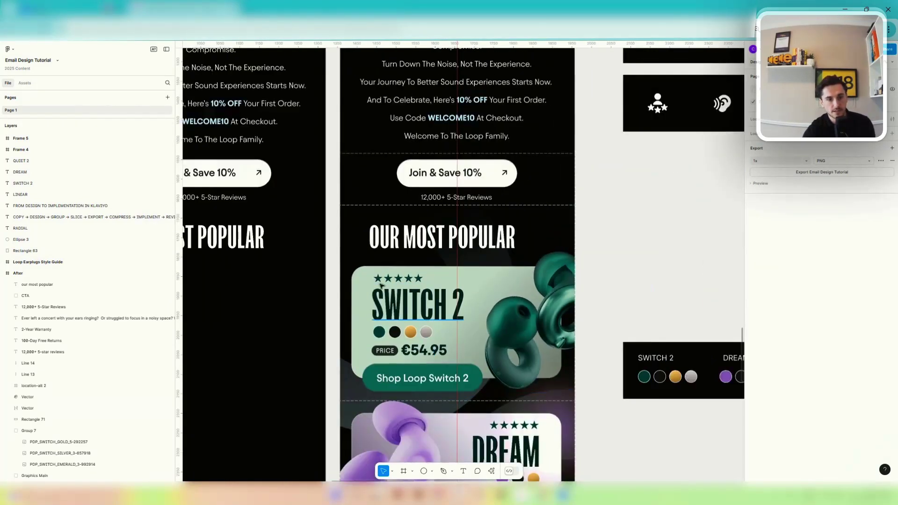
scroll(381, 282, down, 3)
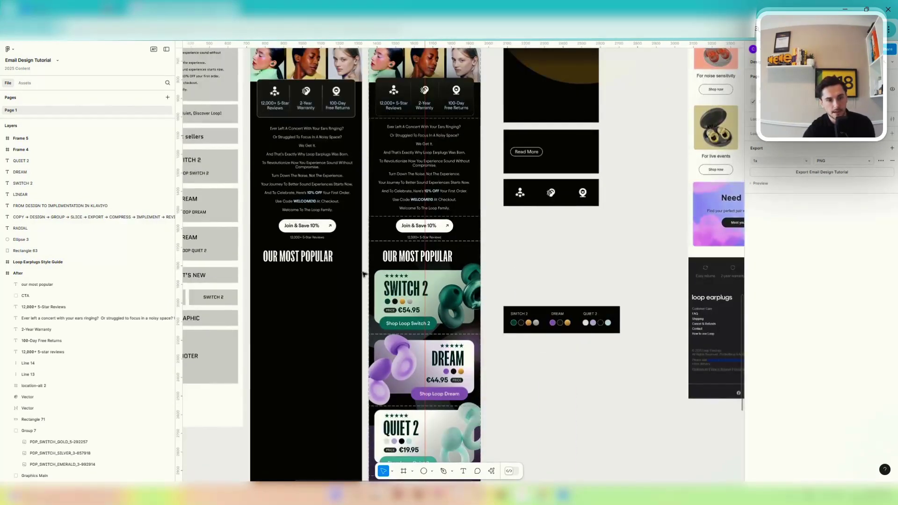
drag(382, 279, 390, 306)
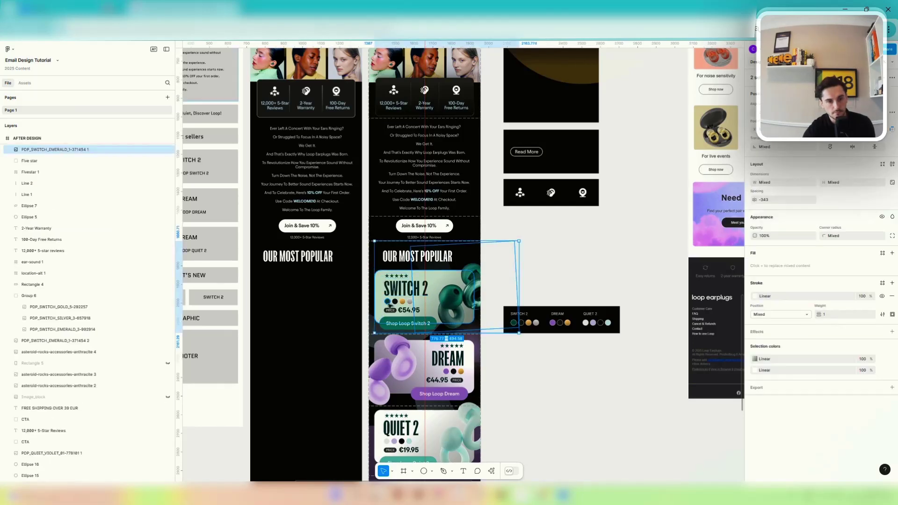
click(367, 272)
scroll(366, 263, down, 3)
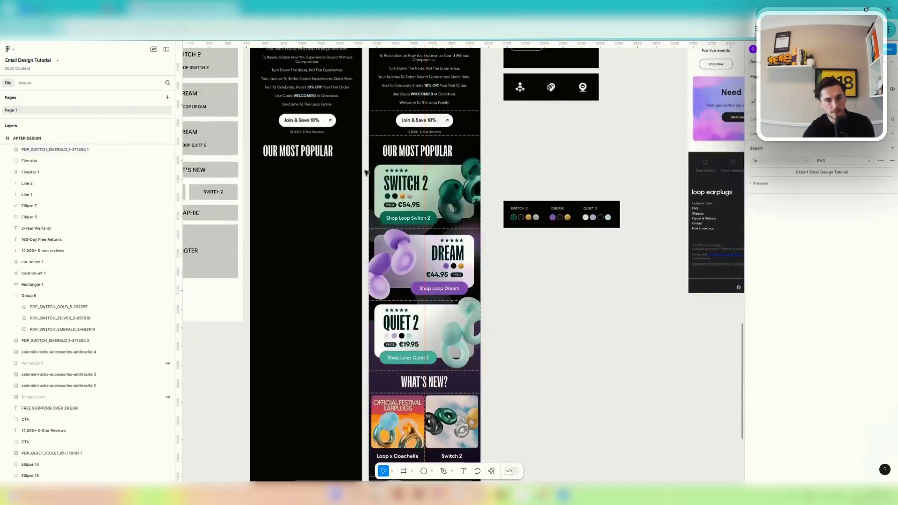
drag(366, 161, 367, 306)
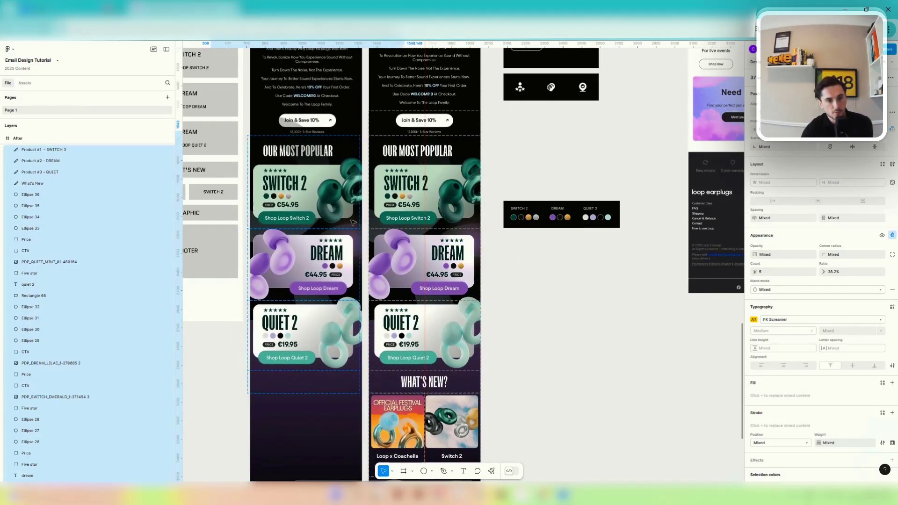
Nudge the copied product sections so their cards match the margins of the finished email's cards.
scroll(349, 185, up, 5)
scroll(349, 184, up, 2)
scroll(347, 252, down, 7)
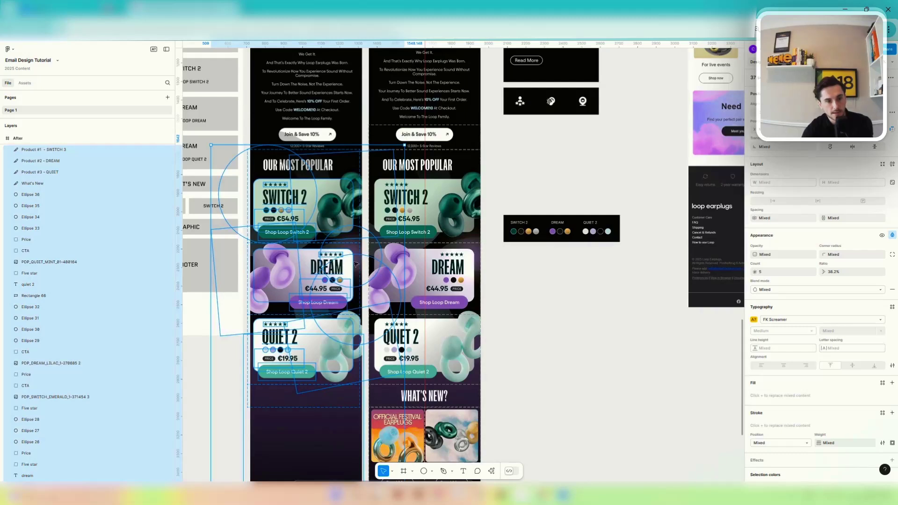
scroll(367, 338, down, 2)
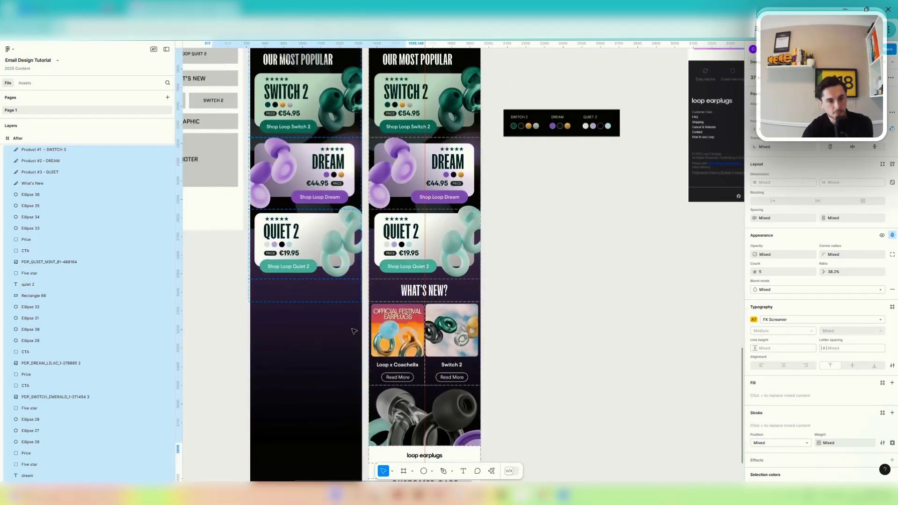
scroll(354, 332, up, 3)
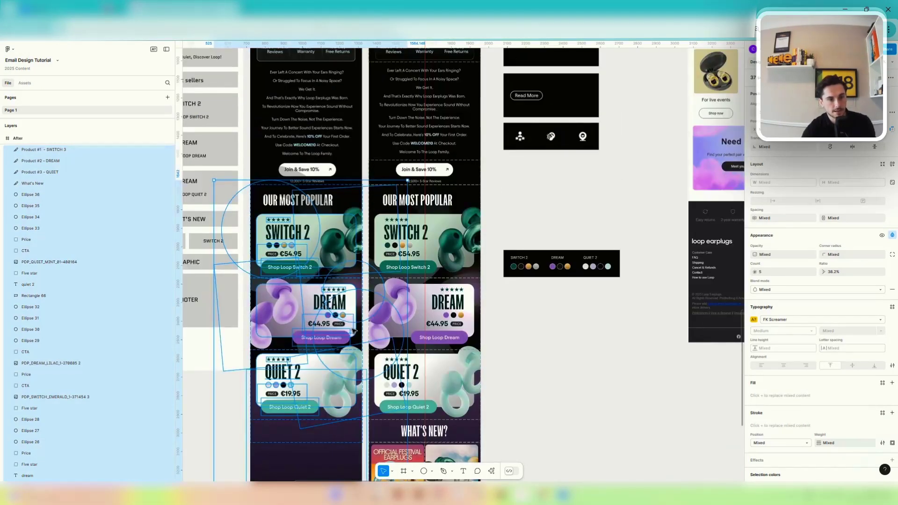
scroll(264, 184, up, 4)
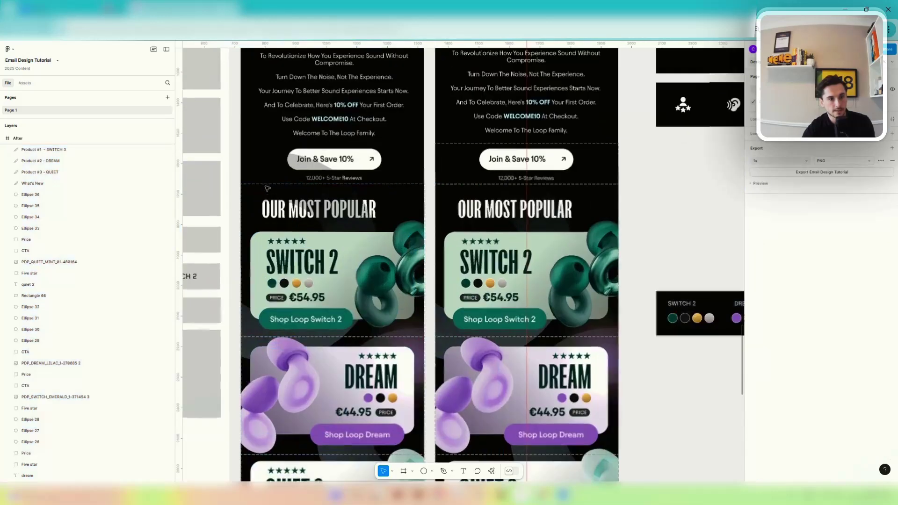
Send the large faint background ellipse behind the "Our Most Popular" heading and the "Join & Save 10%" button.
click(259, 174)
key(ctrl+bracketleft)
key(ctrl+bracketleft)
key(ctrl+bracketleft)
key(ctrl+bracketleft)
key(ctrl+bracketleft)
key(ctrl+bracketleft)
key(ctrl+bracketleft)
key(ctrl+bracketleft)
key(ctrl+bracketleft)
key(ctrl+bracketleft)
key(ctrl+bracketleft)
key(ctrl+bracketleft)
key(ctrl+bracketleft)
key(ctrl+bracketleft)
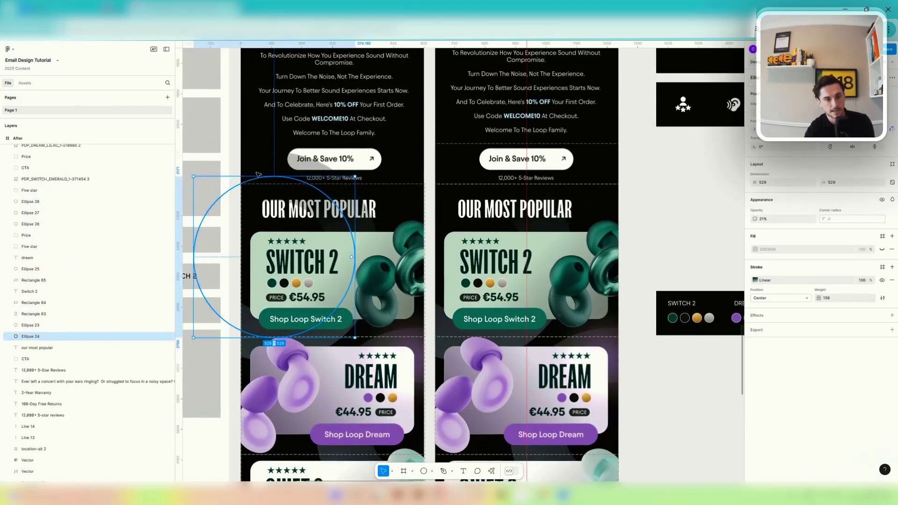
scroll(257, 176, down, 5)
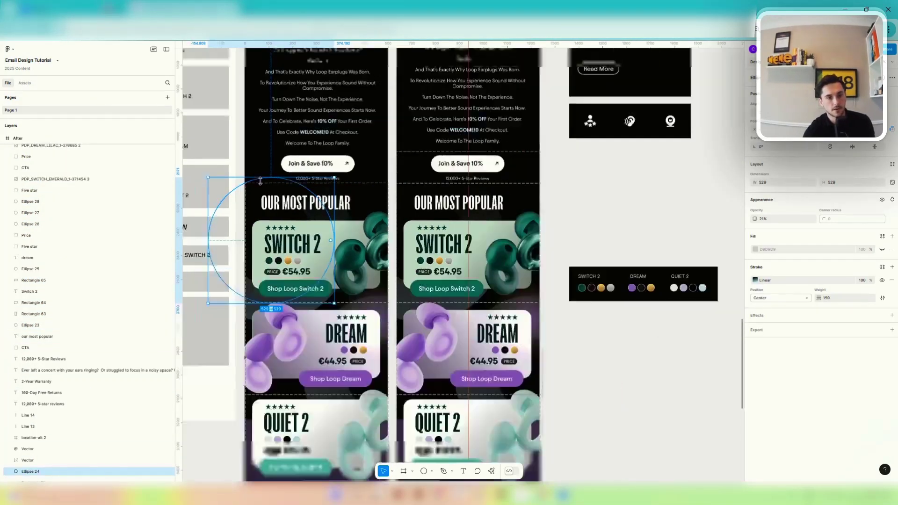
scroll(303, 214, up, 5)
scroll(303, 214, up, 5)
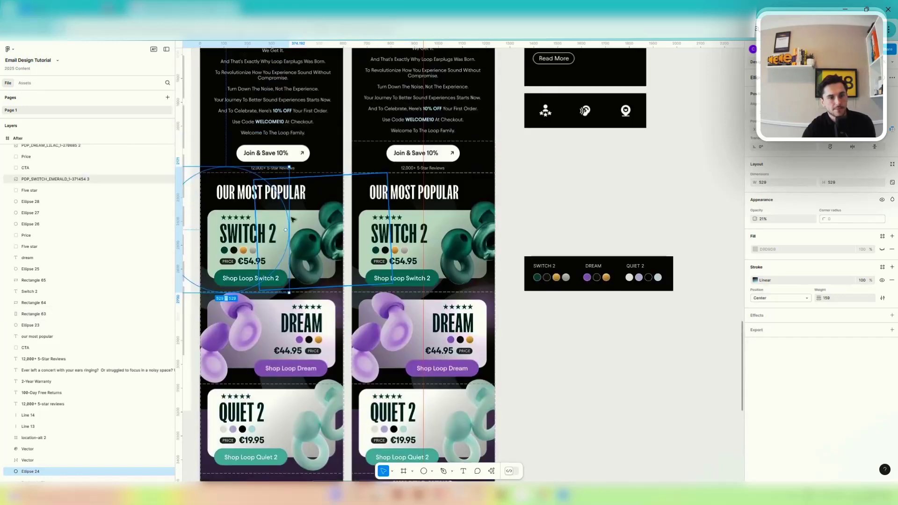
Copy the "What's New?" heading from the finished email into the working email below the Quiet 2 section.
scroll(427, 285, down, 6)
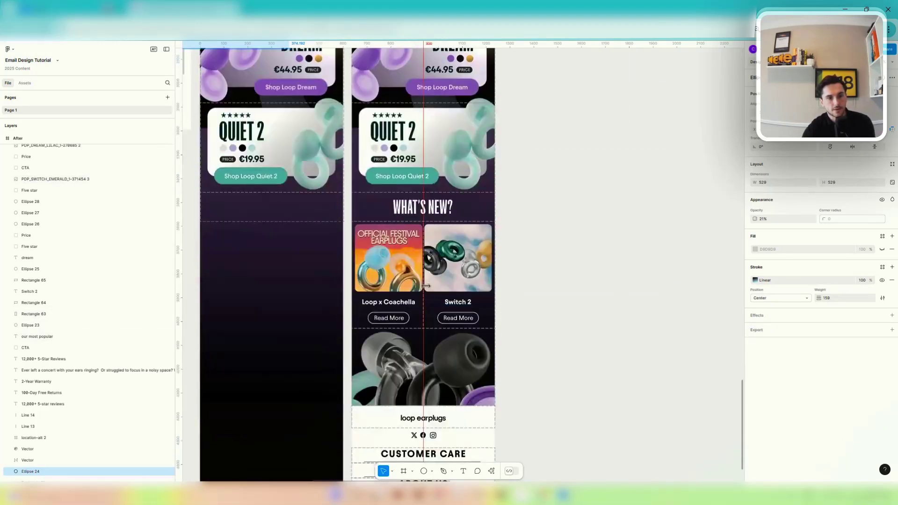
click(404, 202)
drag(404, 202, 258, 189)
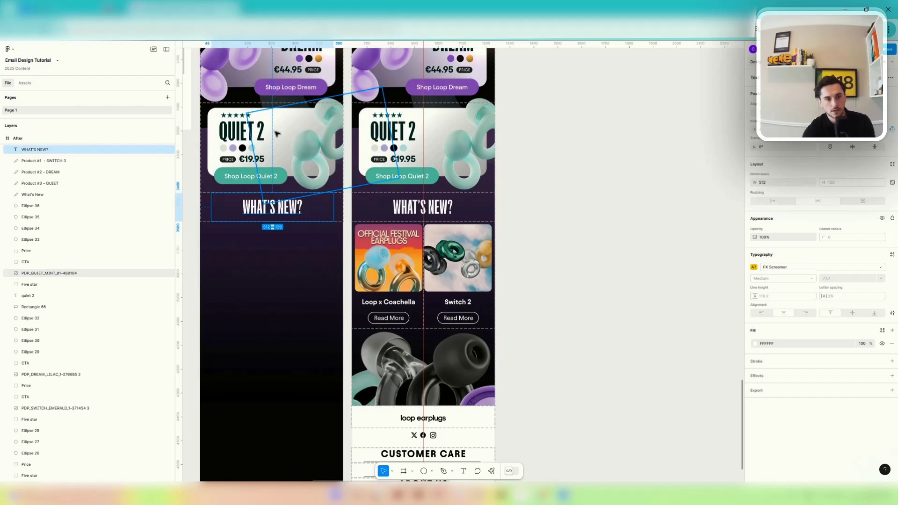
Inspect the linear gradient stops of the dark purple background rectangle behind the "What's New?" section.
click(287, 262)
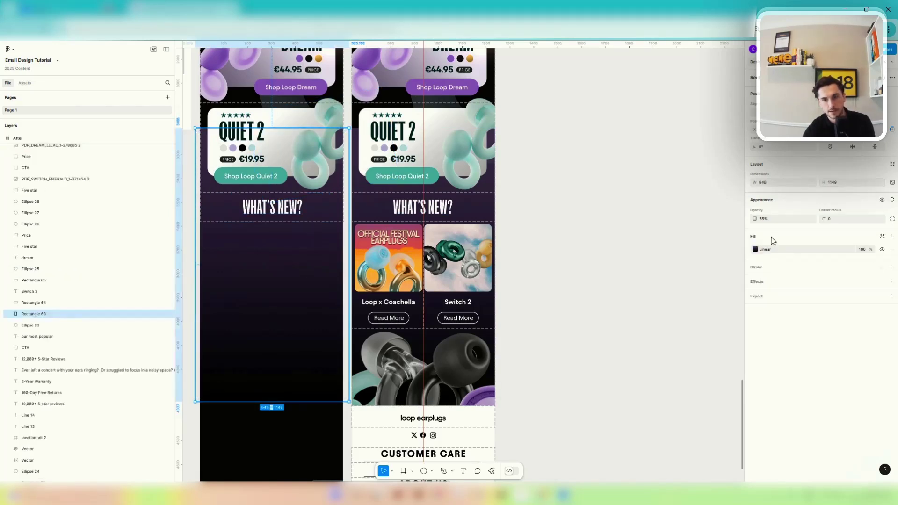
click(759, 248)
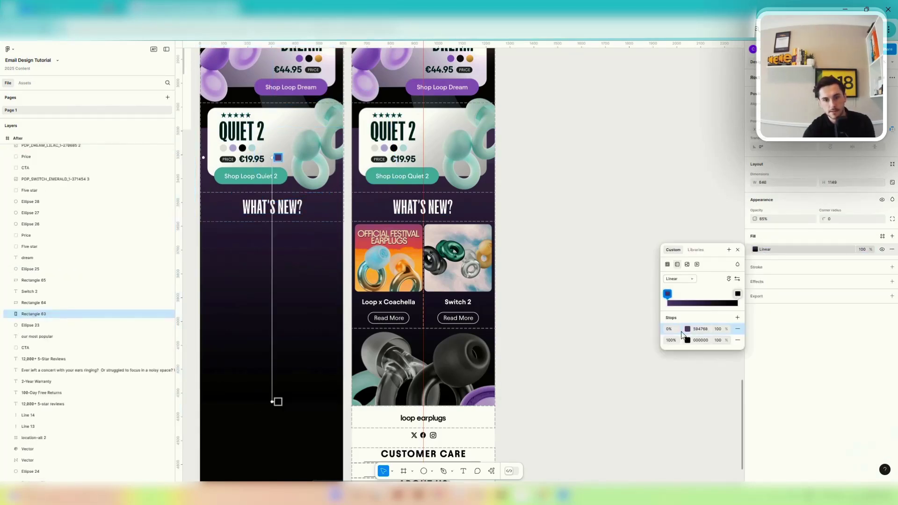
key(Escape)
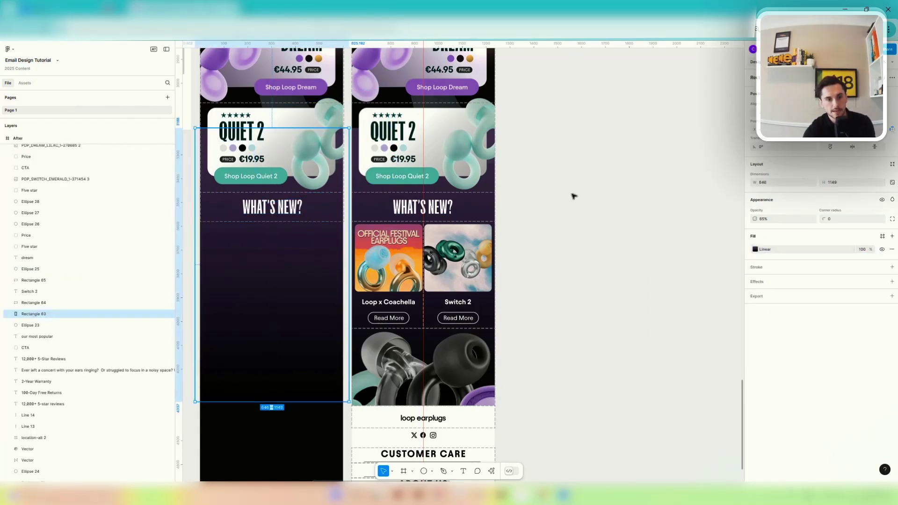
Compare the working email with the finished one, examining the background transitions and the Loop x Coachella and Switch 2 tiles.
scroll(412, 277, down, 3)
scroll(411, 277, up, 5)
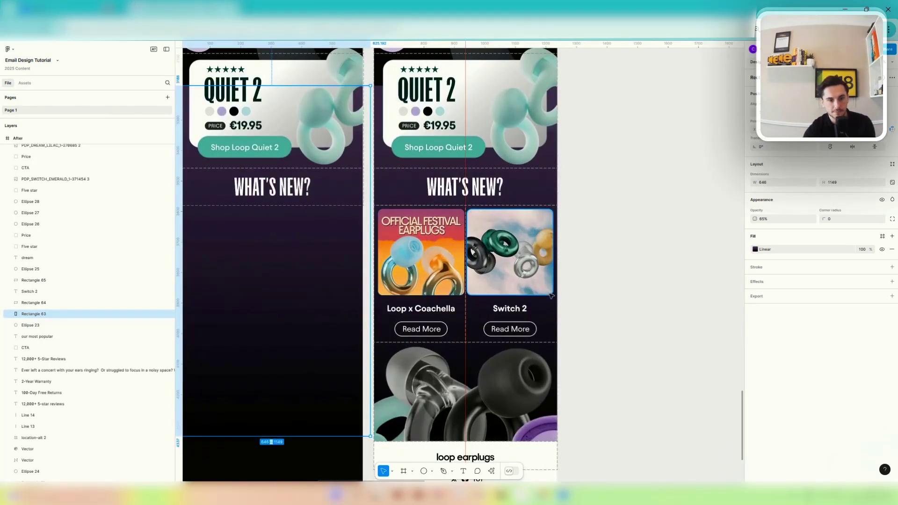
scroll(528, 280, down, 5)
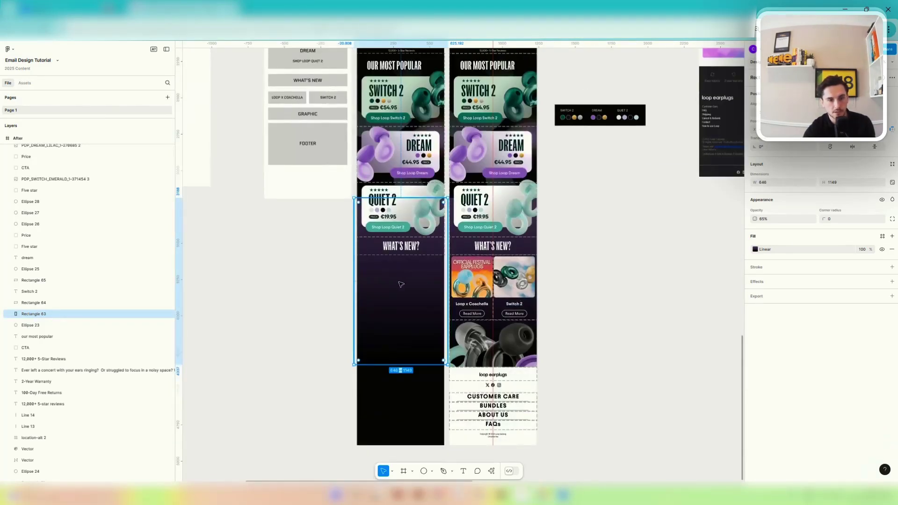
scroll(362, 286, up, 2)
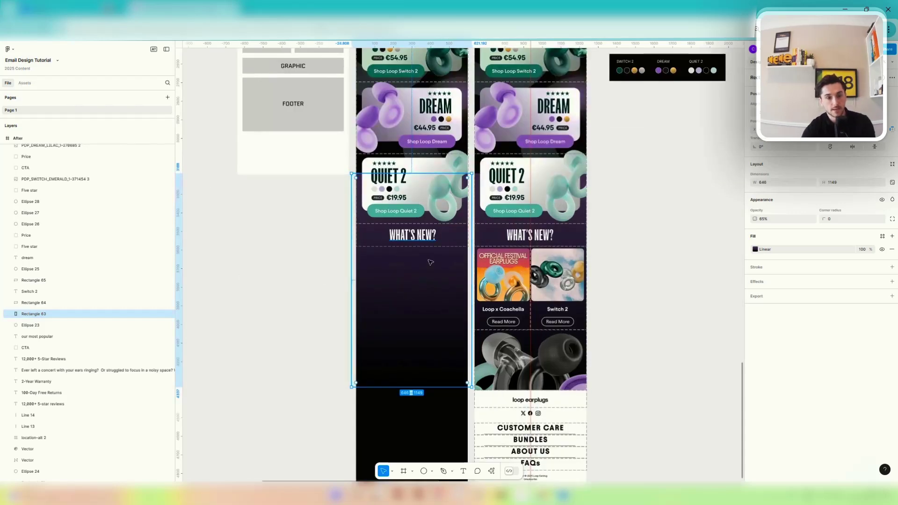
scroll(471, 284, up, 6)
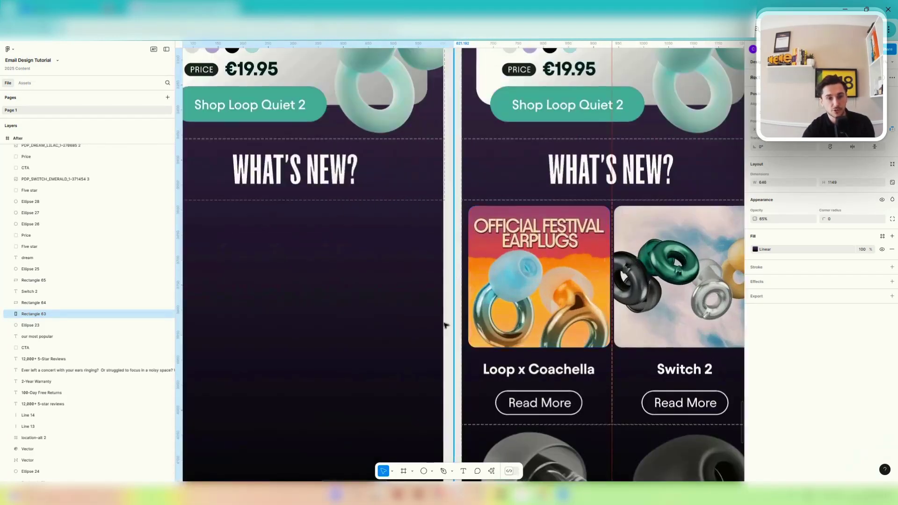
scroll(445, 325, down, 5)
scroll(398, 281, up, 5)
scroll(355, 262, up, 8)
scroll(356, 234, down, 1)
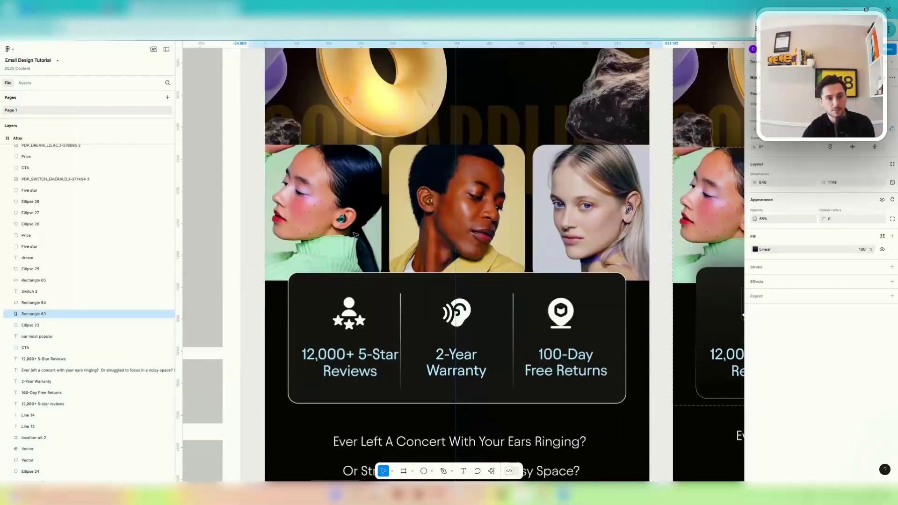
scroll(355, 234, down, 6)
scroll(365, 342, up, 8)
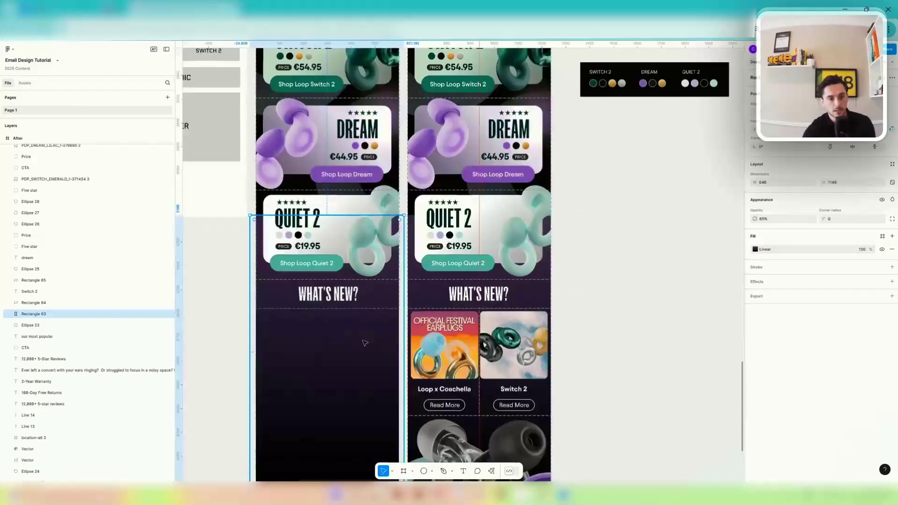
scroll(365, 343, down, 1)
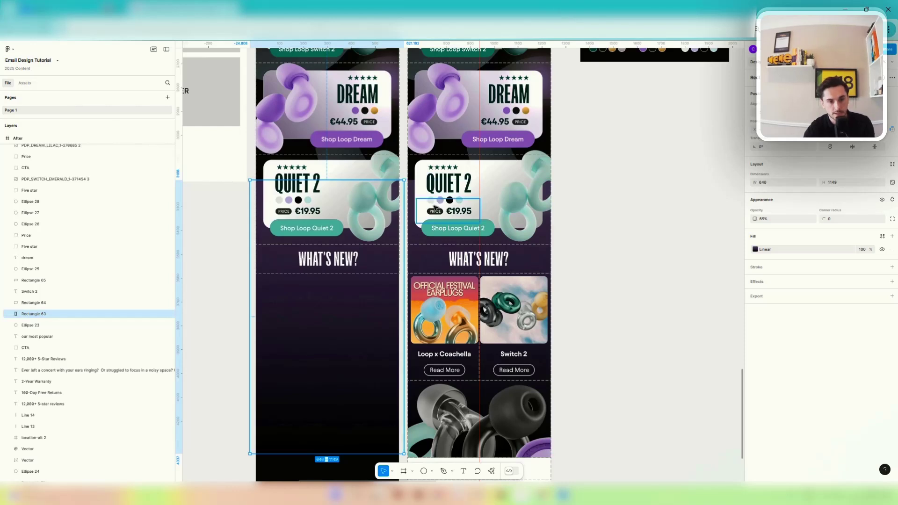
scroll(398, 310, up, 3)
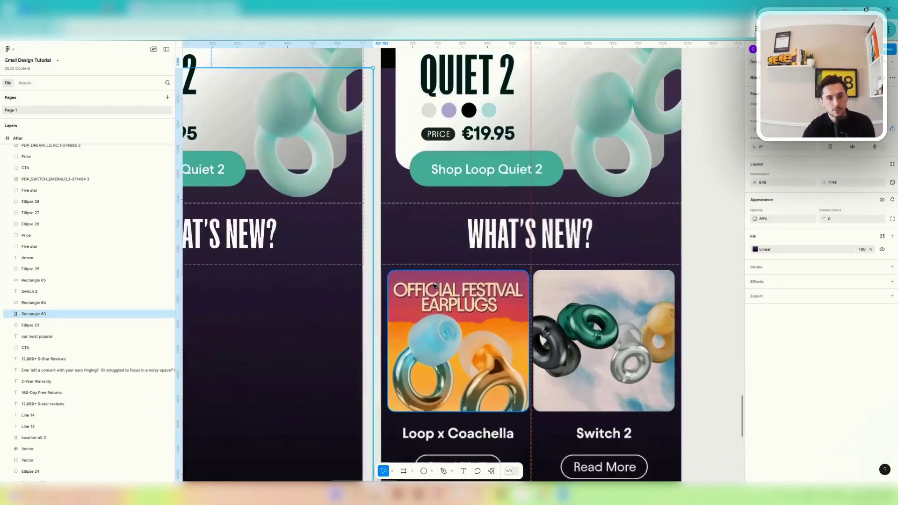
scroll(402, 308, down, 3)
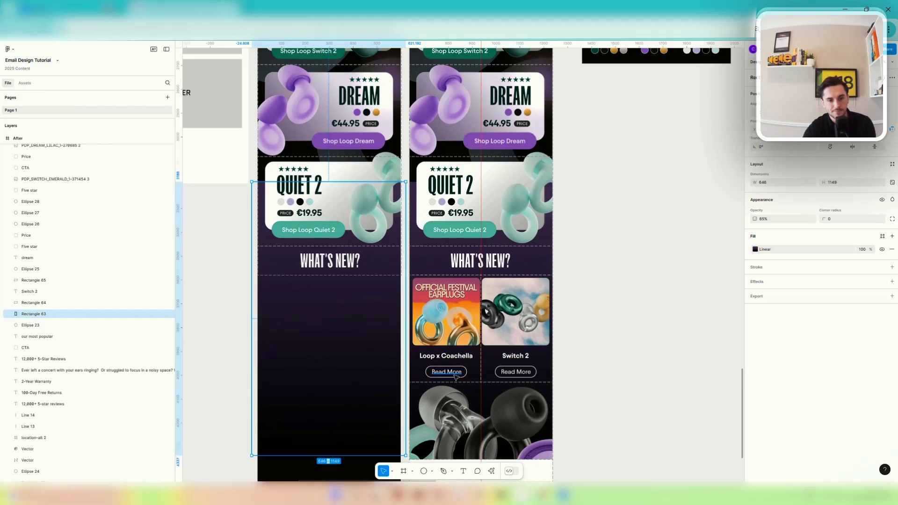
Check the outlined call-to-action button style in the brand style guide against the email's Read More buttons.
scroll(456, 376, up, 5)
scroll(421, 328, down, 6)
scroll(387, 256, up, 6)
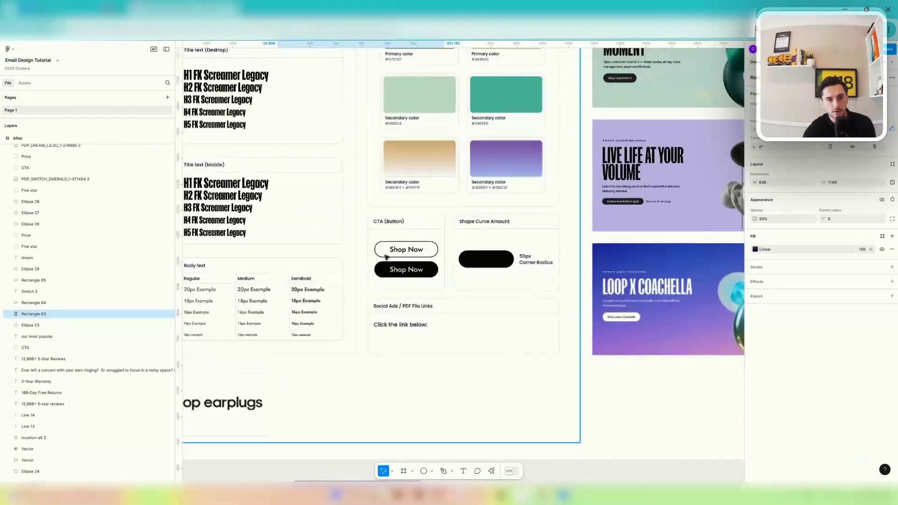
scroll(386, 257, down, 5)
scroll(421, 271, down, 5)
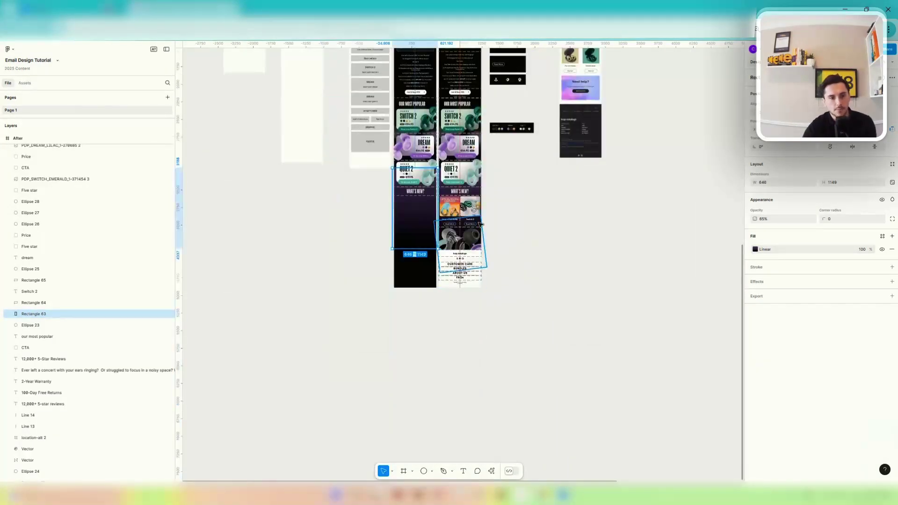
Inspect the image fill adjustments of the tilted earplug graphic above the finished email's footer.
scroll(479, 225, up, 5)
click(484, 292)
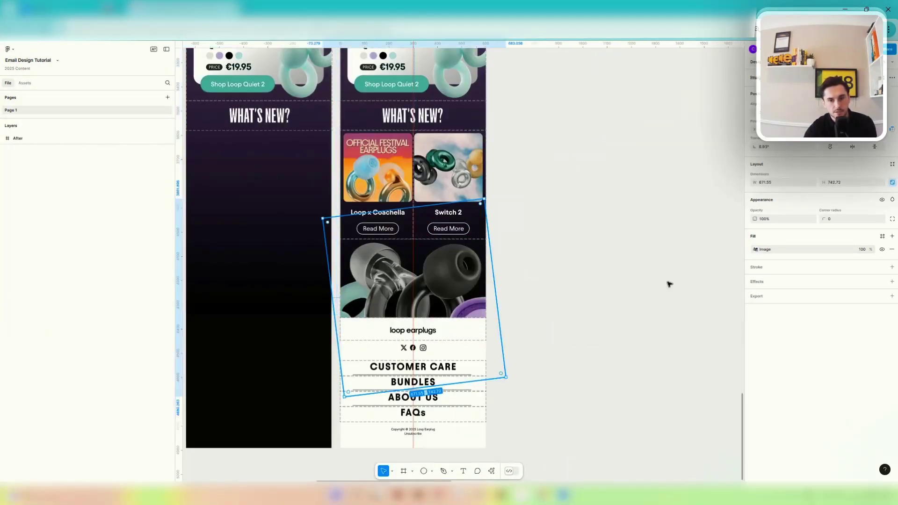
click(755, 250)
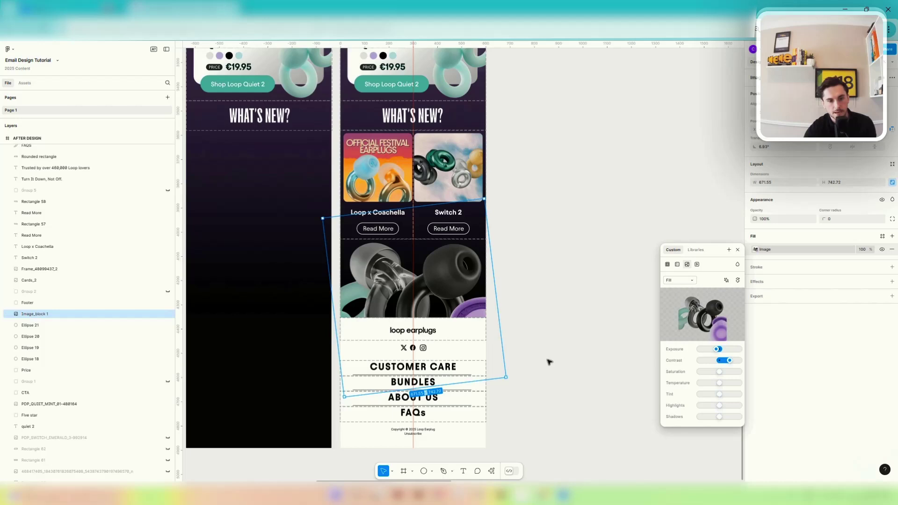
scroll(537, 354, down, 5)
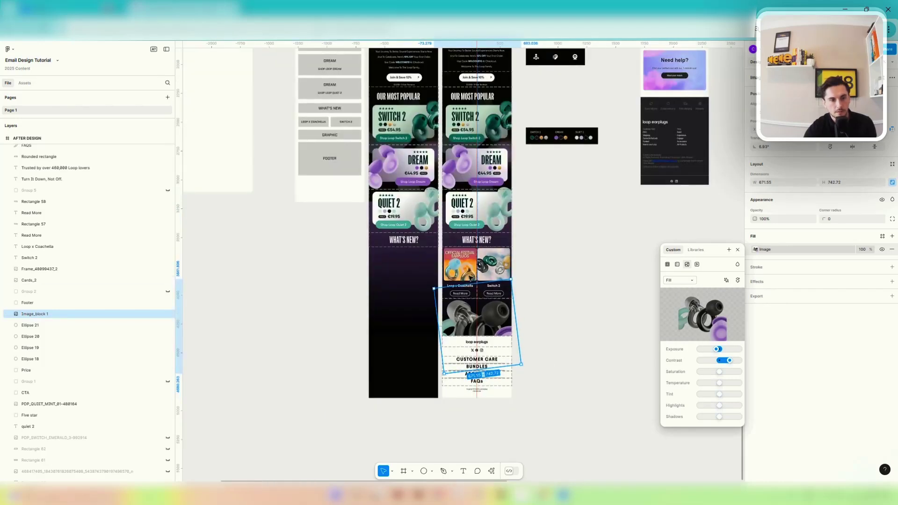
Copy the Loop x Coachella and Switch 2 tiles, their Read More buttons and the earplug graphic into the working email below "What's New?".
click(439, 254)
scroll(471, 273, up, 5)
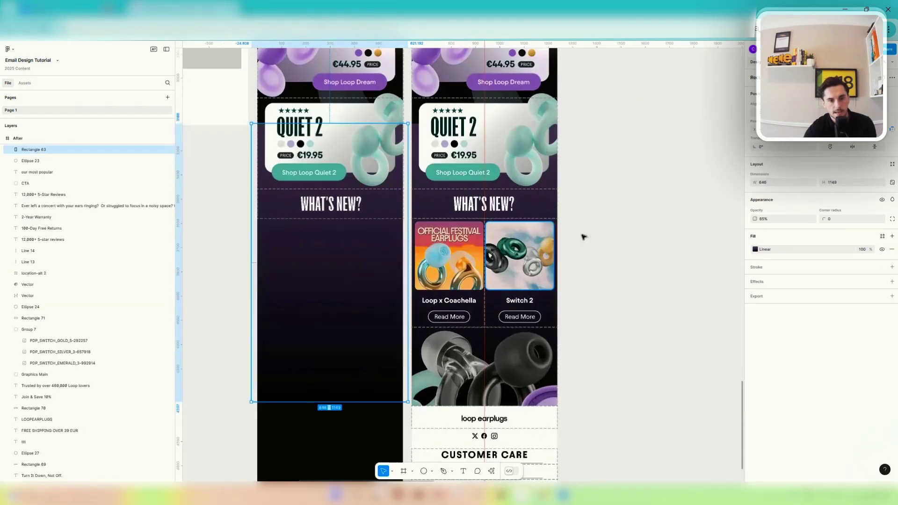
drag(604, 222, 447, 393)
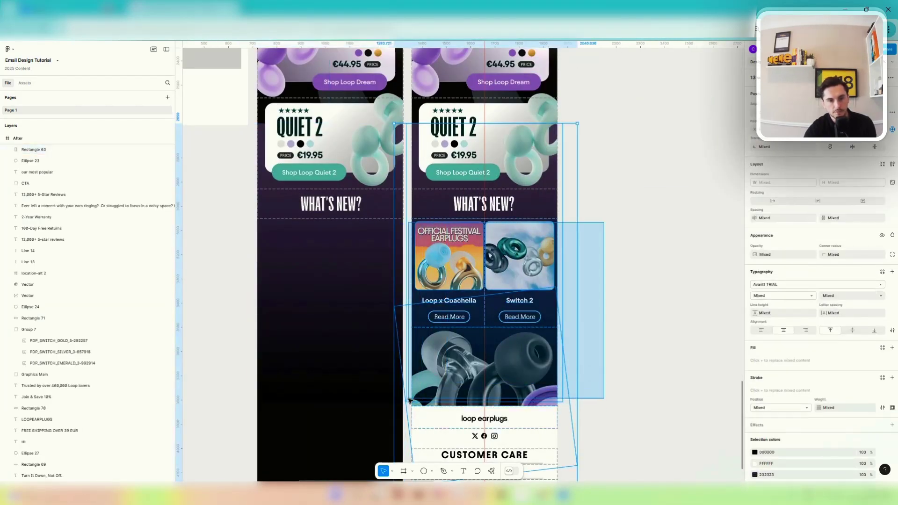
scroll(449, 396, down, 5)
scroll(390, 341, up, 3)
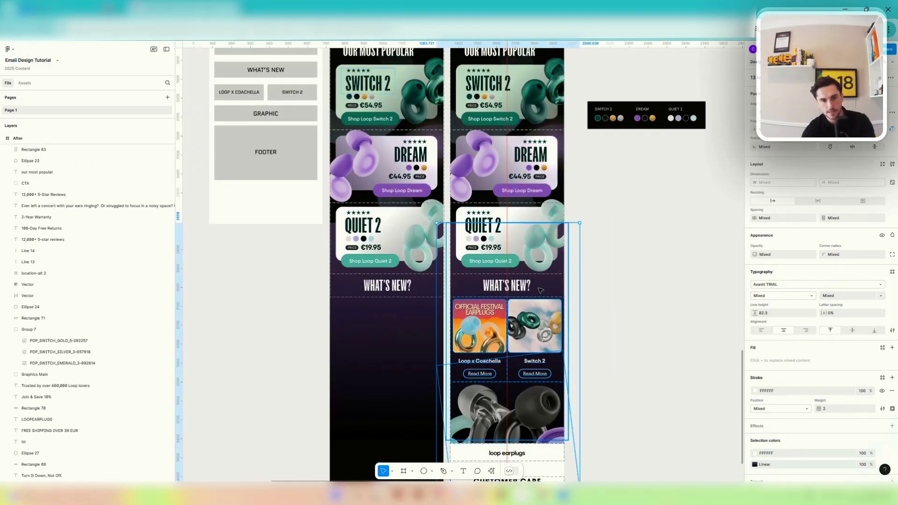
drag(533, 298, 421, 350)
scroll(555, 295, down, 10)
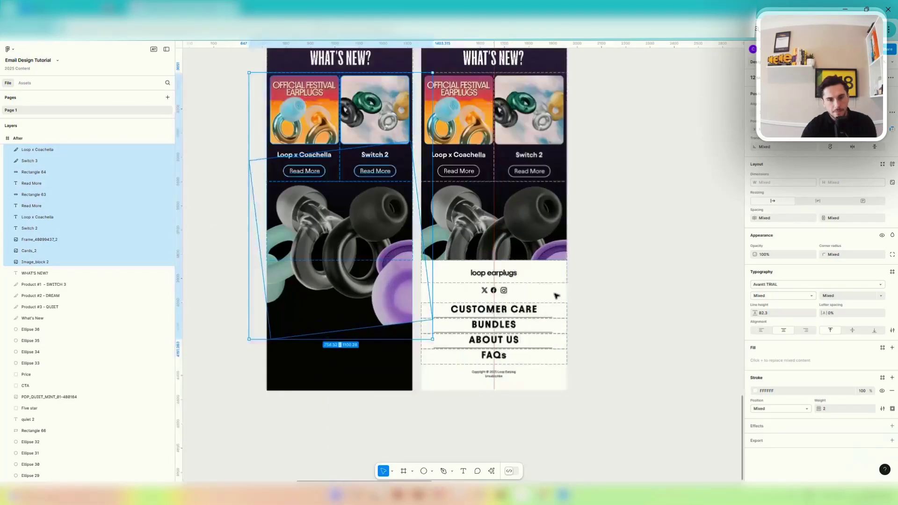
Copy the Footer group from the finished email to the bottom of the working email, beneath the earplug graphic.
scroll(545, 256, up, 3)
click(505, 271)
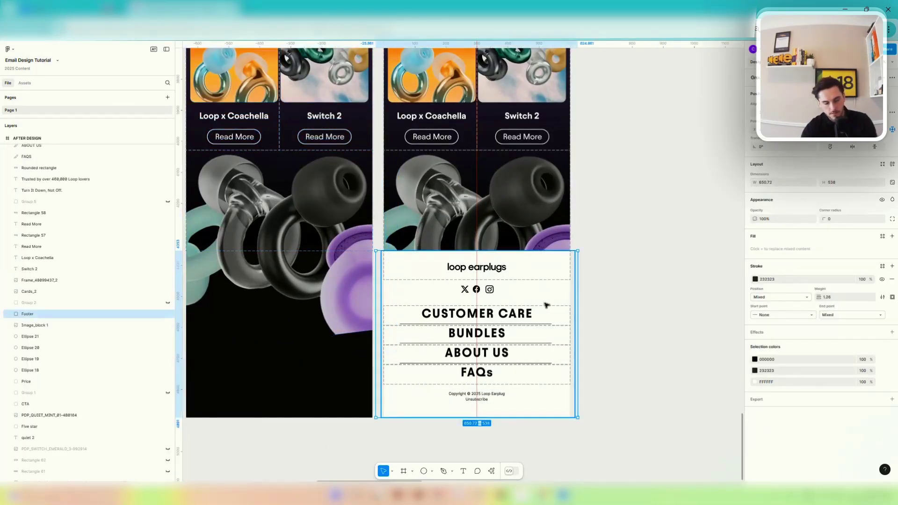
drag(545, 296, 351, 284)
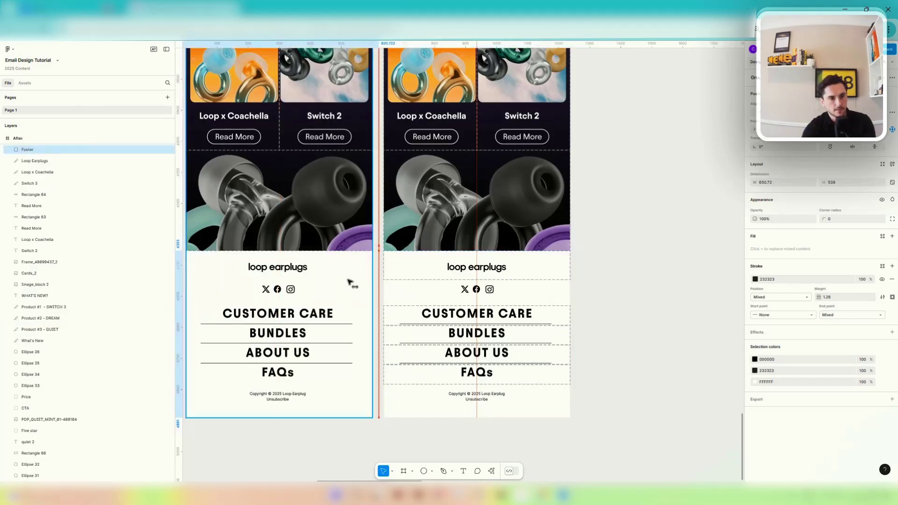
Review the working email from footer to hero, comparing each section with the finished design.
scroll(351, 285, down, 4)
scroll(356, 281, up, 8)
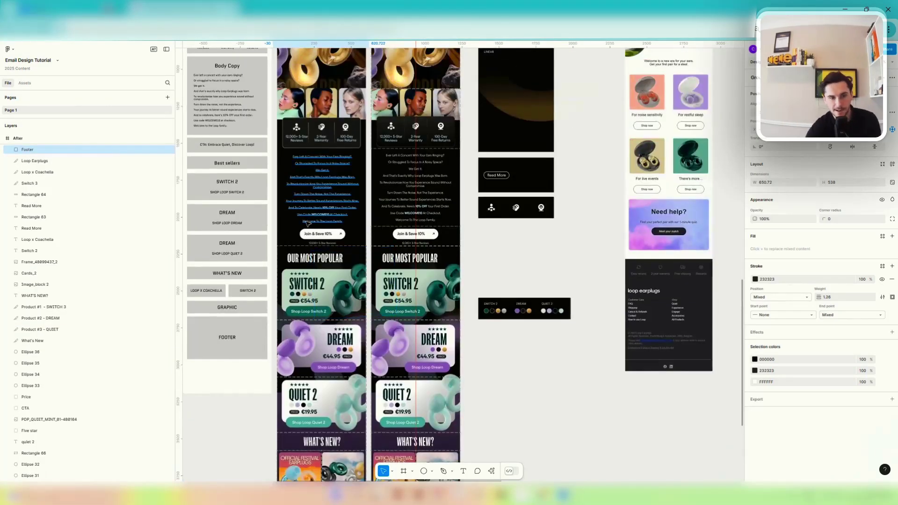
scroll(328, 243, up, 5)
scroll(314, 216, up, 3)
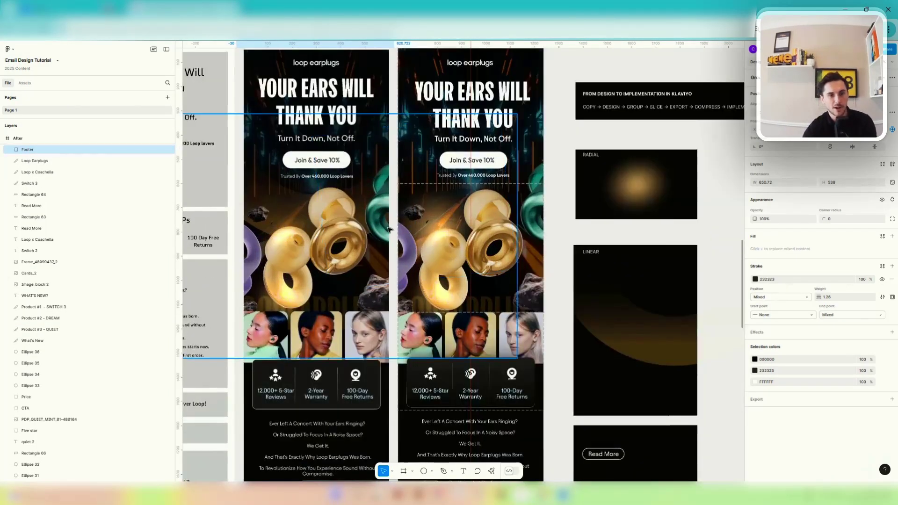
scroll(356, 215, up, 3)
scroll(412, 202, down, 5)
scroll(414, 198, up, 3)
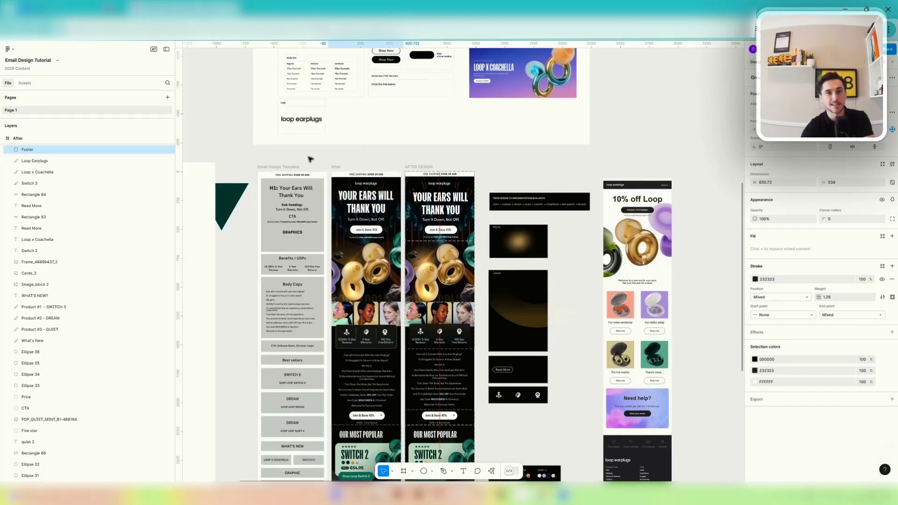
Examine the copy template, the style guide and the reference frames around the two emails.
scroll(285, 163, up, 5)
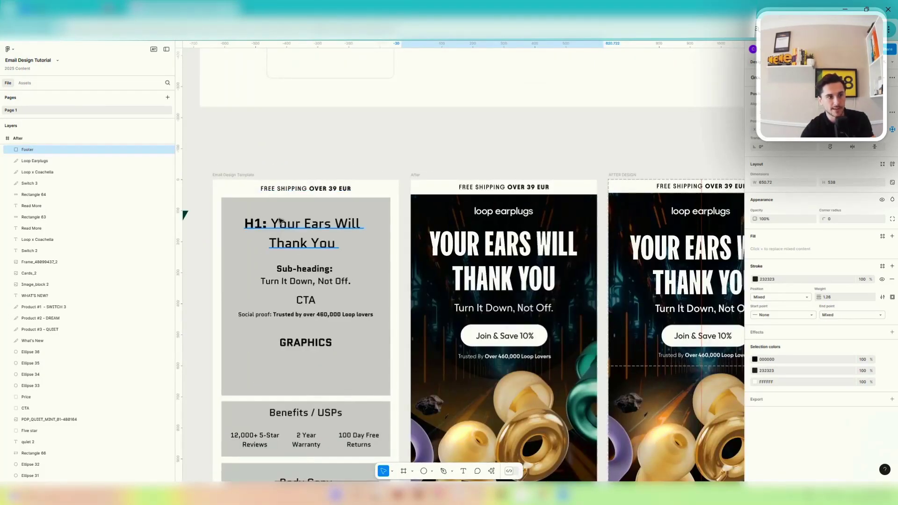
scroll(289, 233, down, 4)
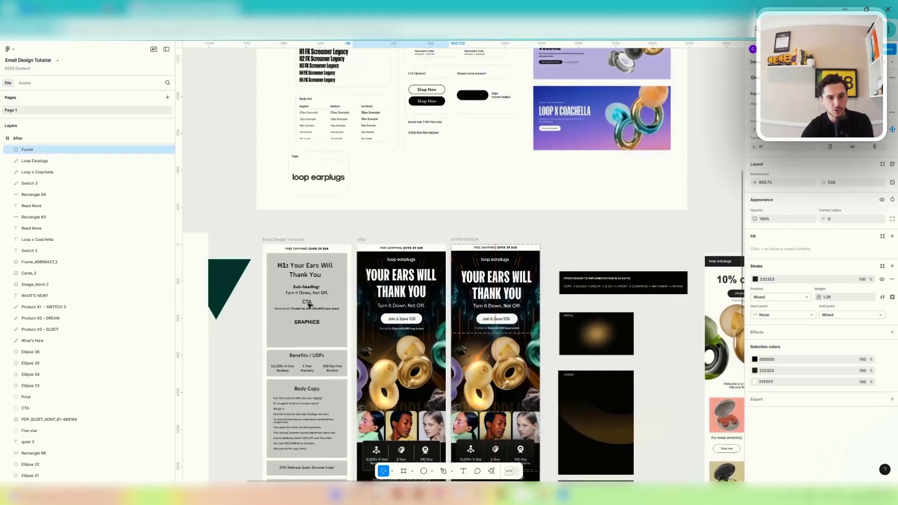
scroll(423, 253, up, 4)
scroll(424, 253, down, 4)
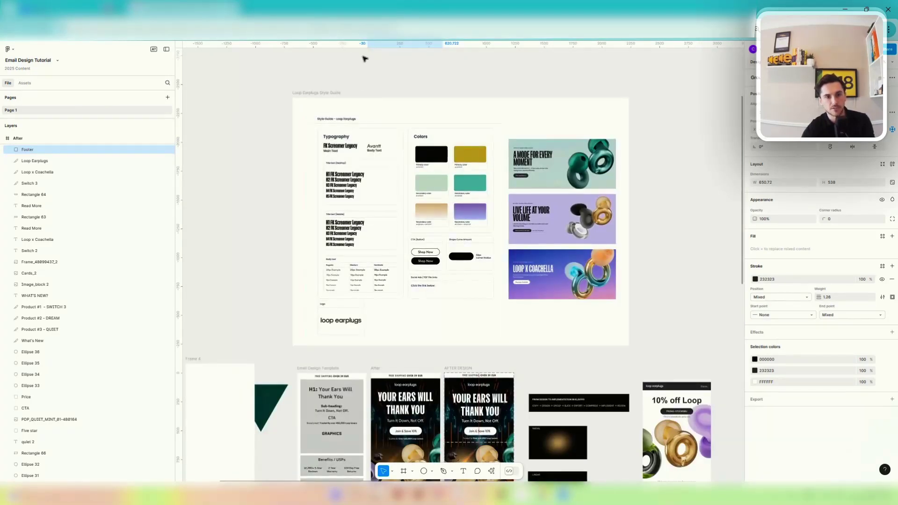
scroll(549, 175, down, 5)
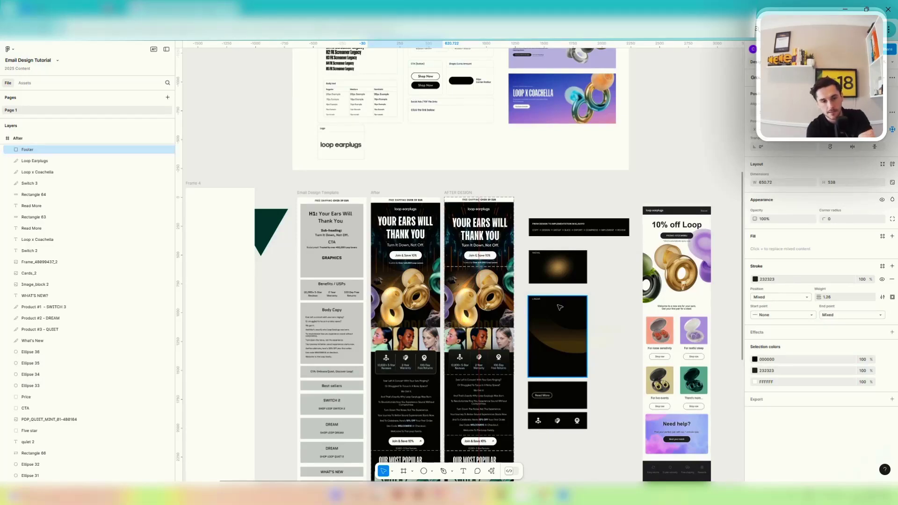
key(shift+1)
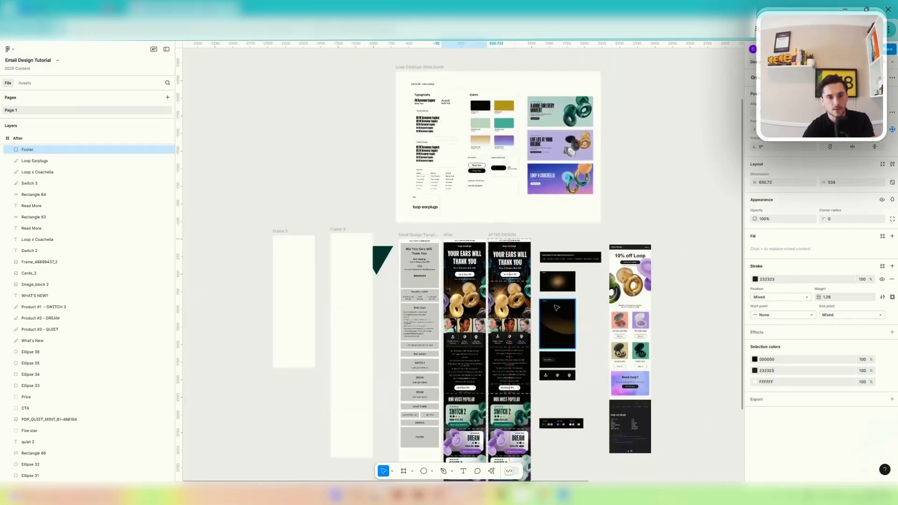
scroll(496, 303, up, 8)
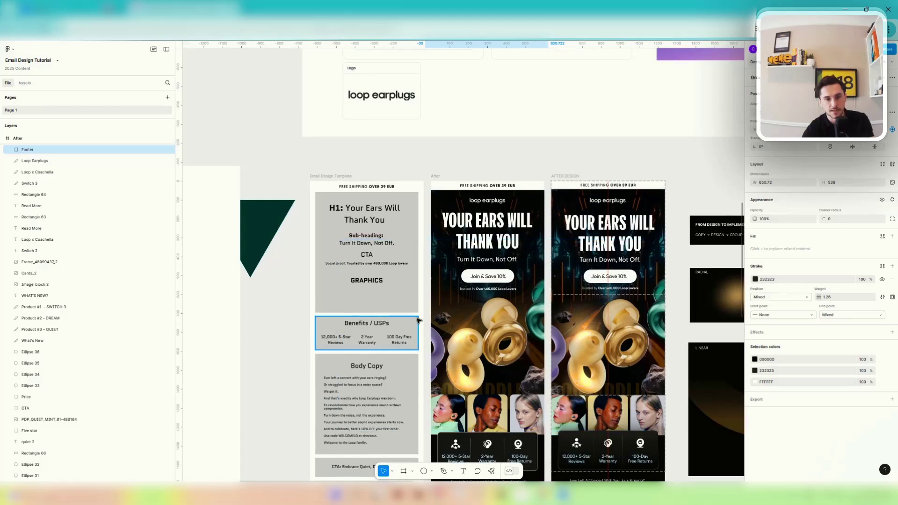
scroll(504, 336, down, 5)
scroll(531, 175, down, 4)
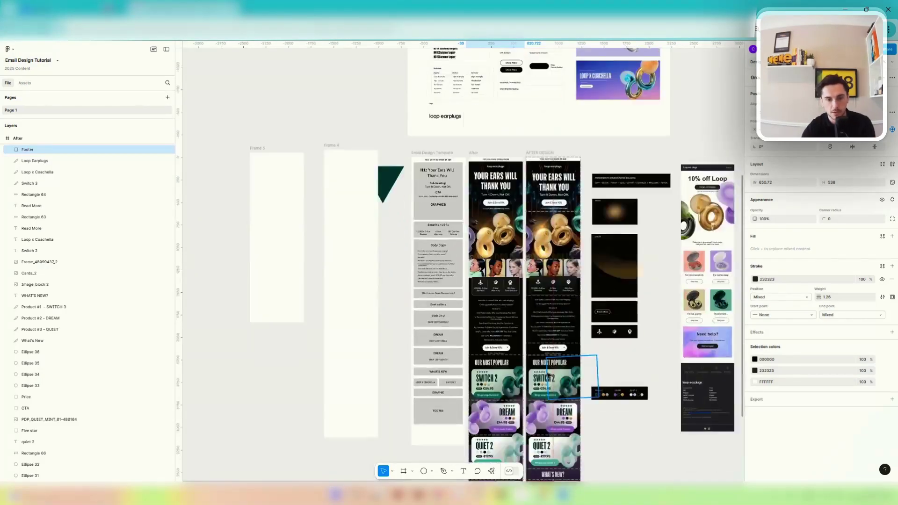
scroll(531, 175, up, 3)
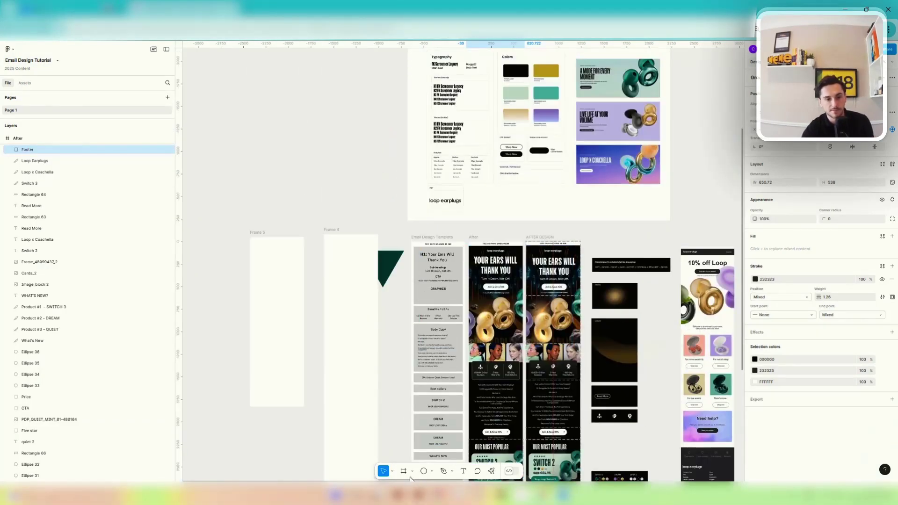
Look for the Slice tool among the frame tools and inspect the H1 heading text in the Email Design Template.
click(413, 471)
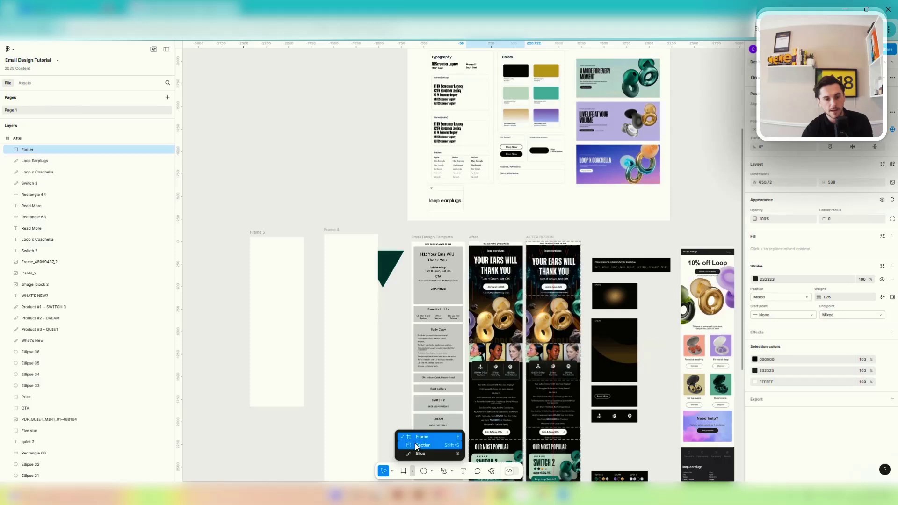
click(199, 442)
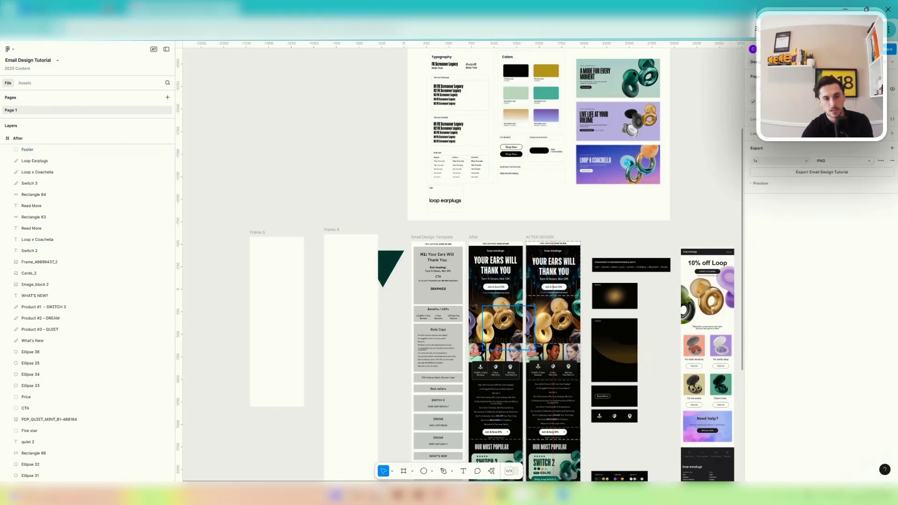
scroll(510, 267, up, 5)
scroll(296, 165, down, 2)
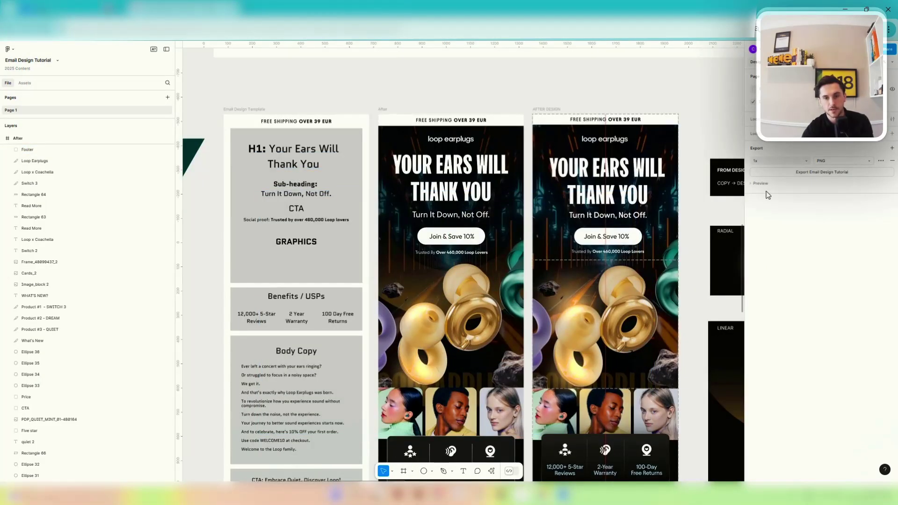
click(308, 150)
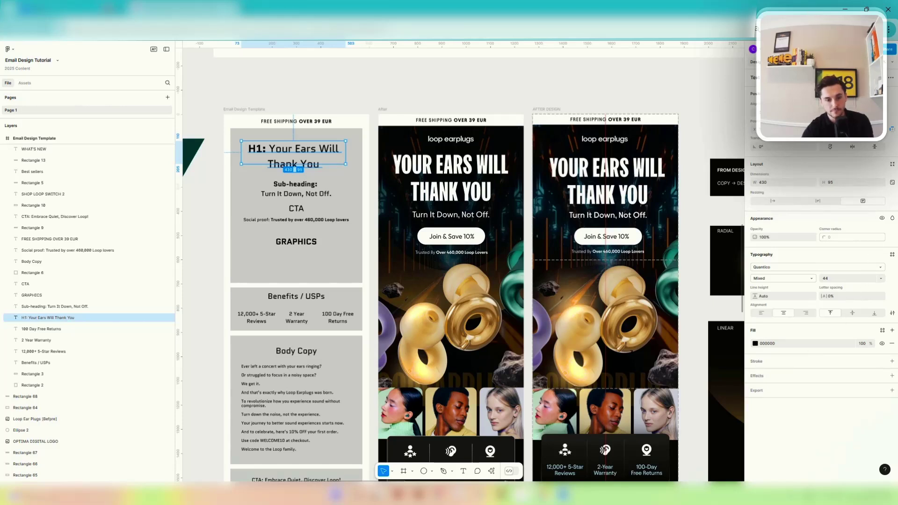
key(Escape)
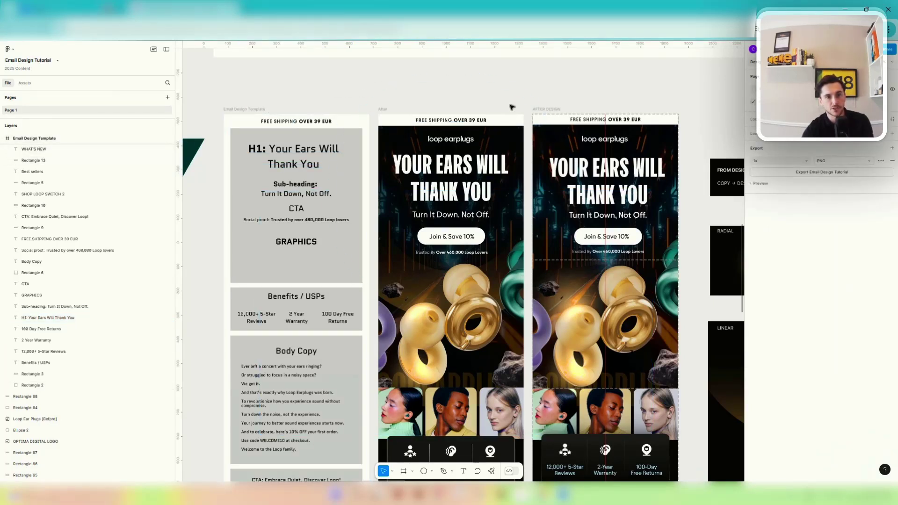
Select the AFTER DESIGN frame and examine its slice layers from Hero to FAQS.
click(537, 109)
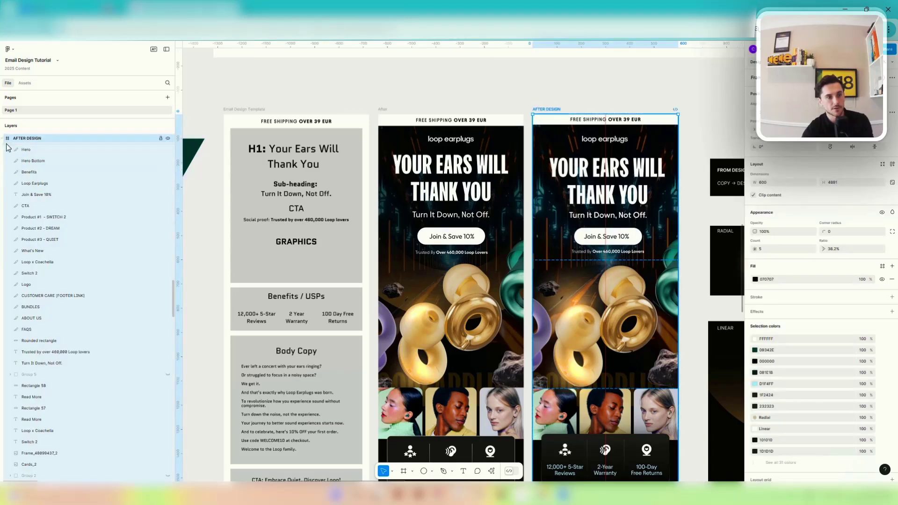
scroll(28, 178, up, 5)
scroll(45, 188, down, 5)
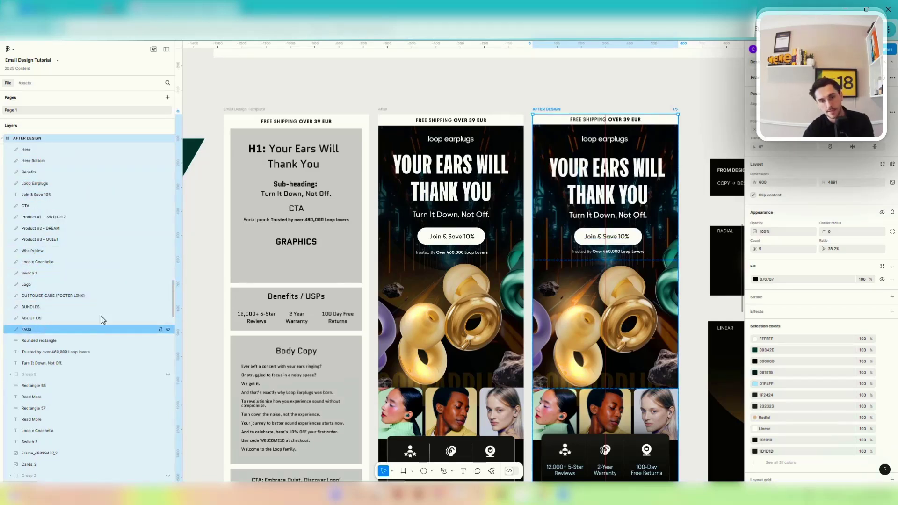
Read the "From Design to Implementation in Klaviyo" workflow note beside the finished email.
scroll(421, 252, down, 5)
scroll(484, 246, up, 10)
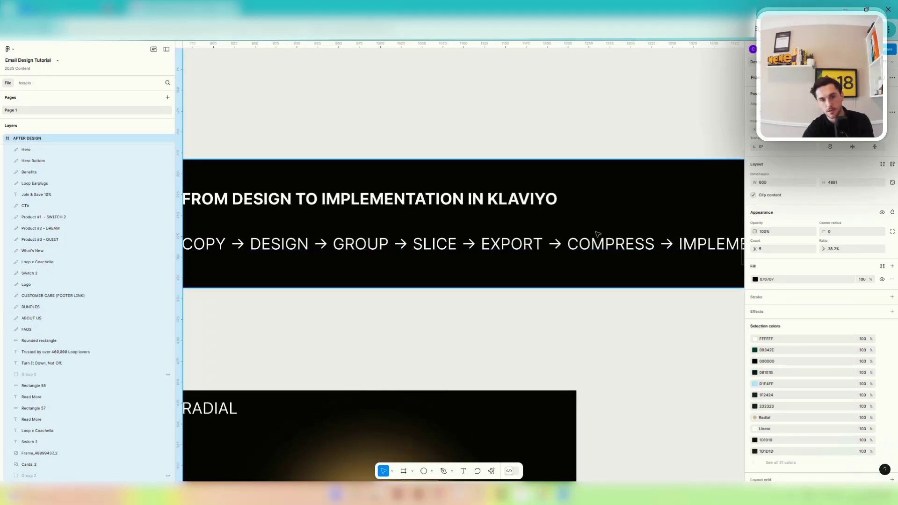
scroll(670, 241, down, 5)
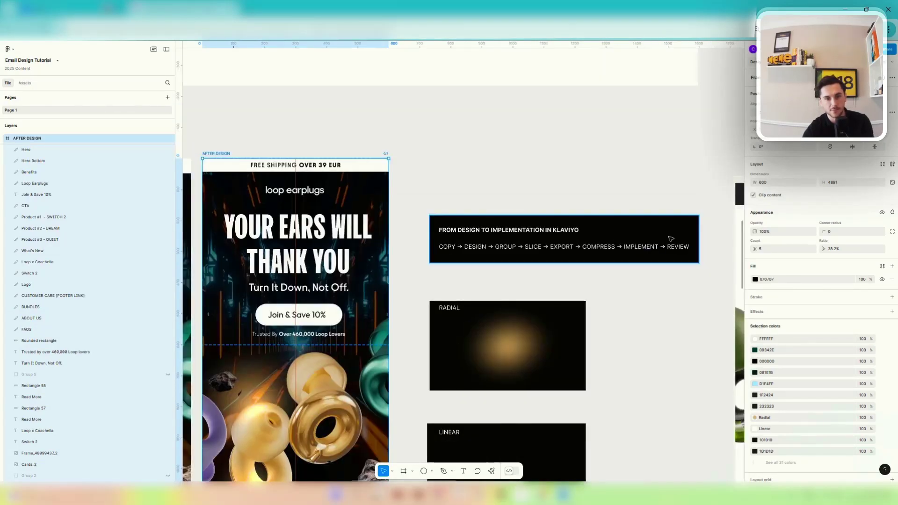
scroll(665, 245, up, 8)
scroll(565, 236, down, 4)
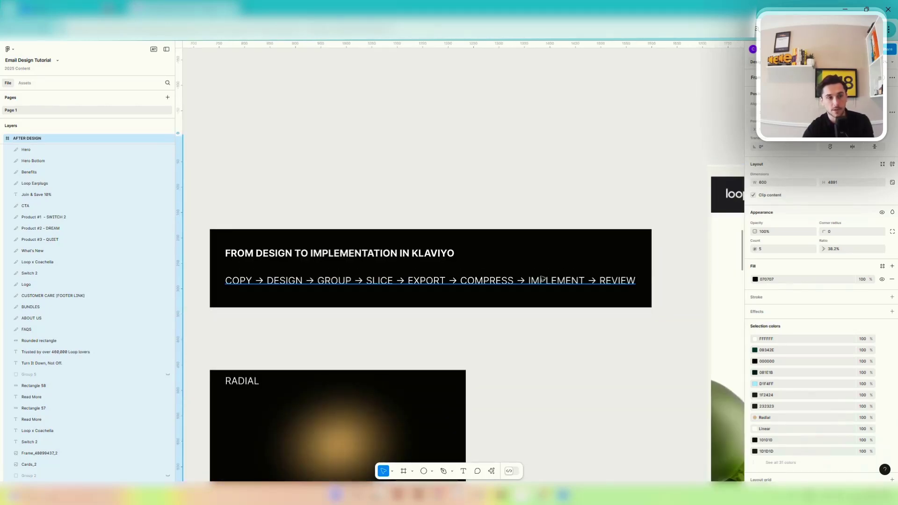
Compare the slice boundaries of the finished email with the working email and locate the Hero slice in the layer list.
scroll(543, 279, down, 5)
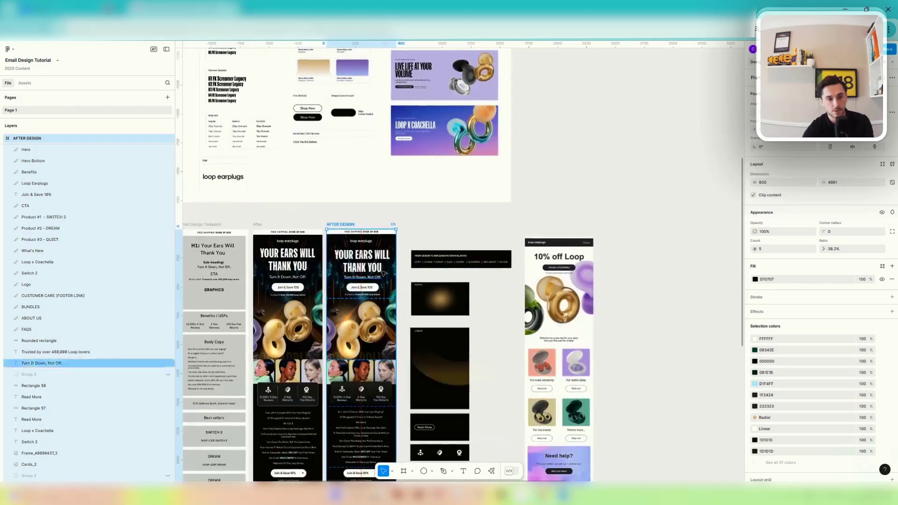
scroll(377, 270, up, 3)
scroll(374, 280, up, 5)
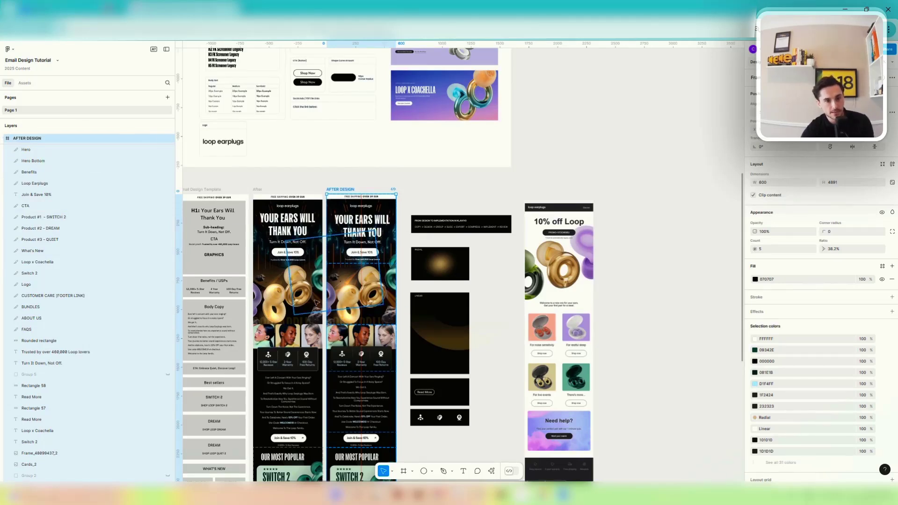
scroll(327, 191, up, 5)
scroll(398, 252, down, 5)
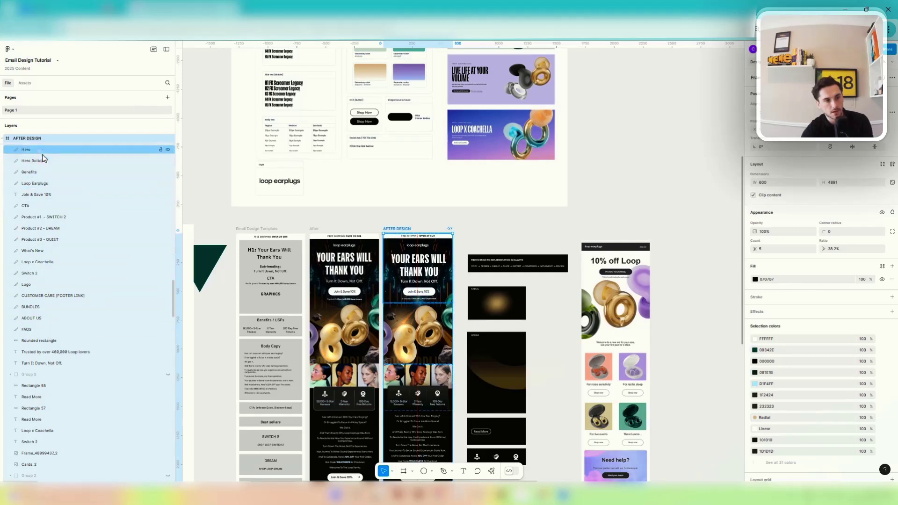
Examine the AFTER DESIGN frame's slice boundaries from hero to benefits, along with its layer list and export settings.
key(shift+2)
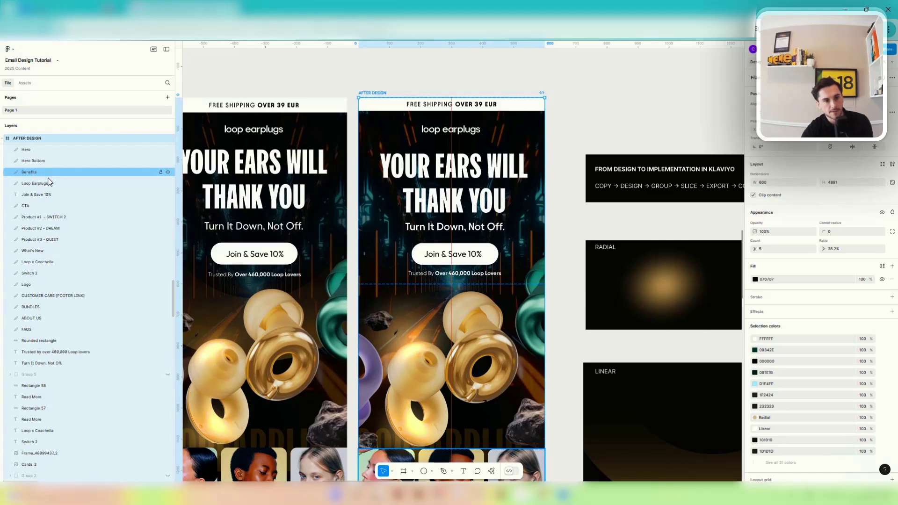
scroll(440, 199, down, 4)
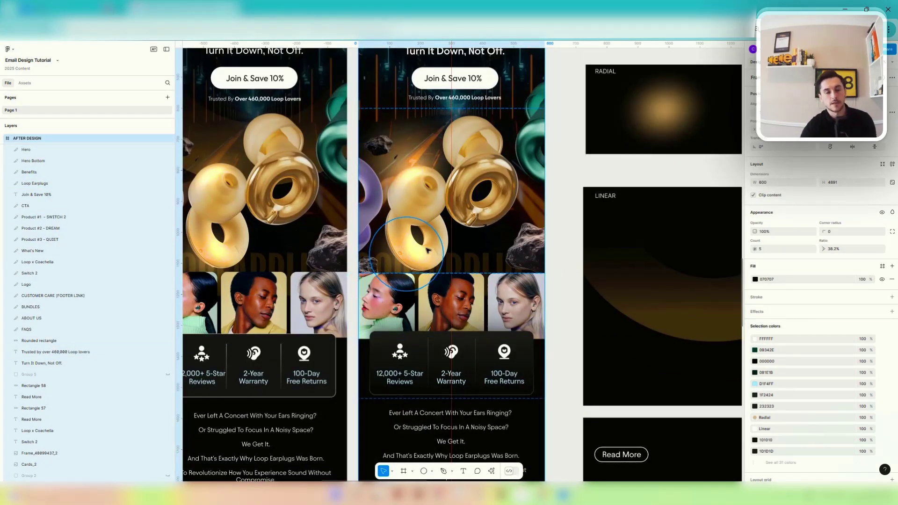
scroll(62, 219, up, 5)
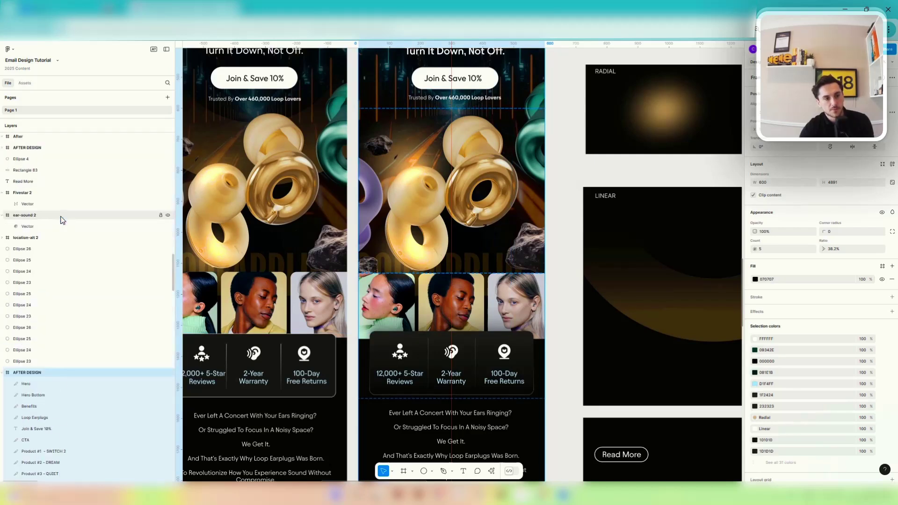
scroll(211, 268, up, 4)
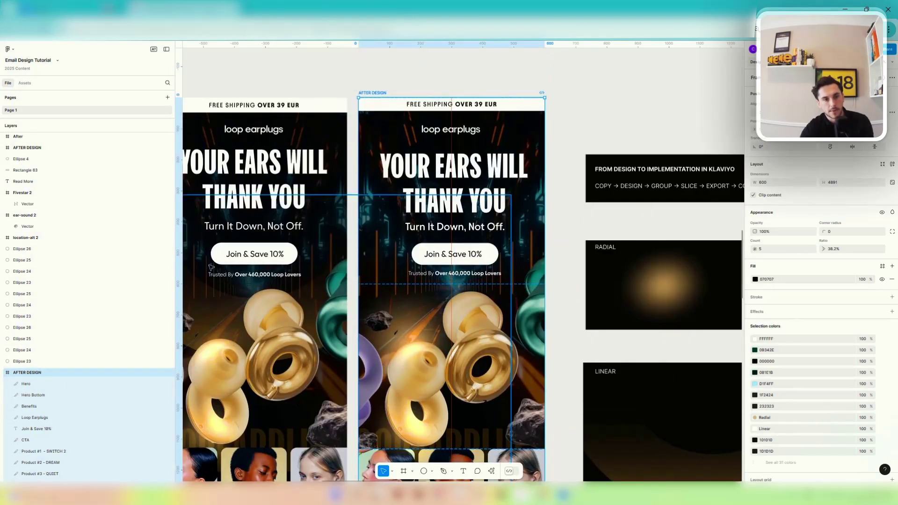
scroll(61, 369, down, 5)
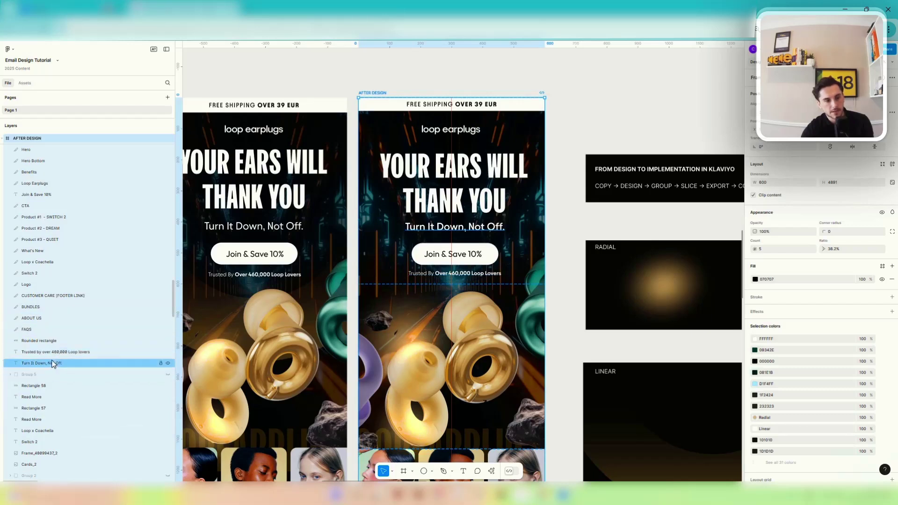
scroll(187, 328, down, 4)
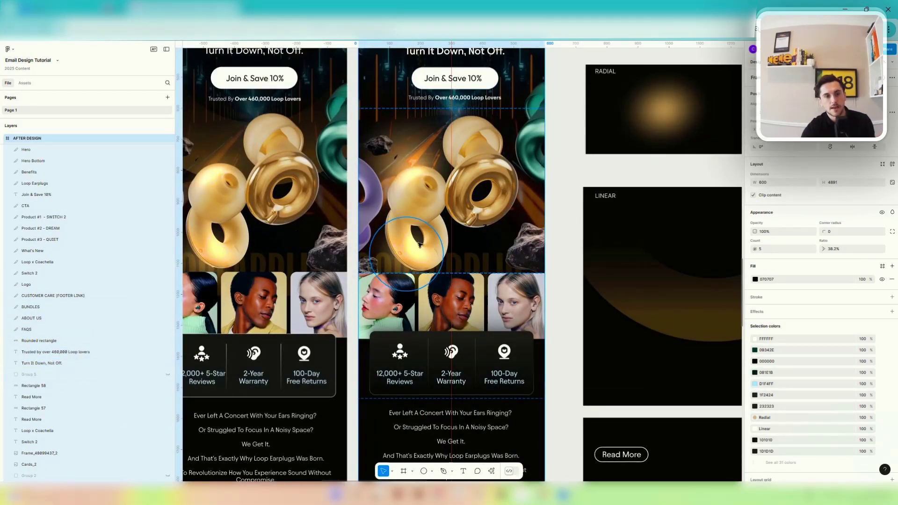
scroll(421, 262, up, 3)
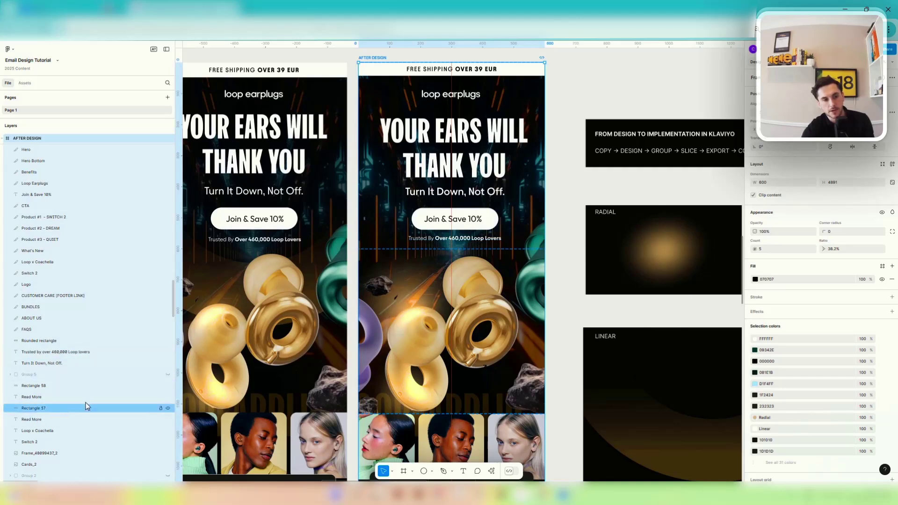
scroll(767, 463, down, 2)
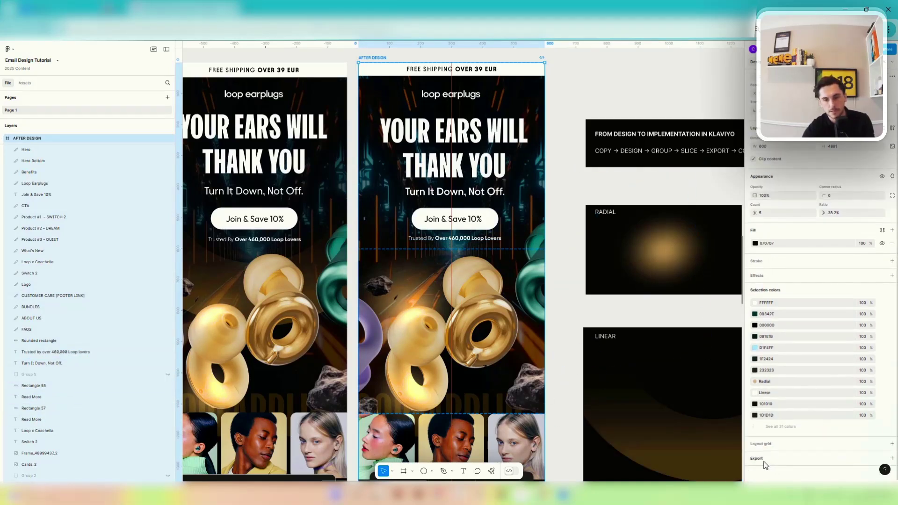
Select the Hero slice of the AFTER DESIGN frame and open its export preview.
click(33, 149)
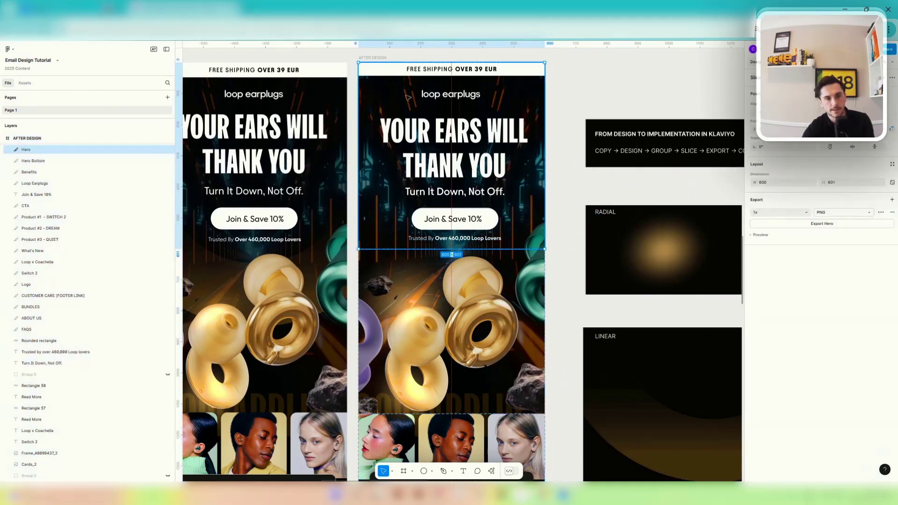
scroll(401, 116, up, 2)
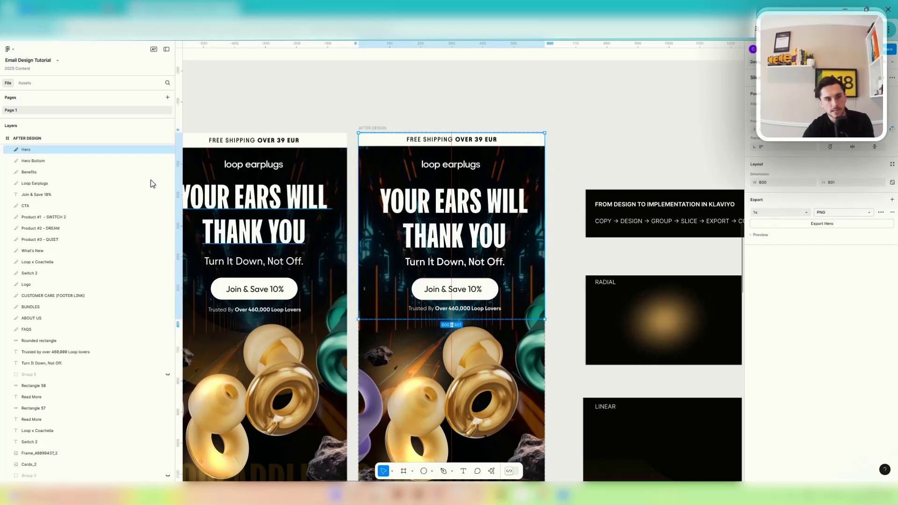
click(767, 234)
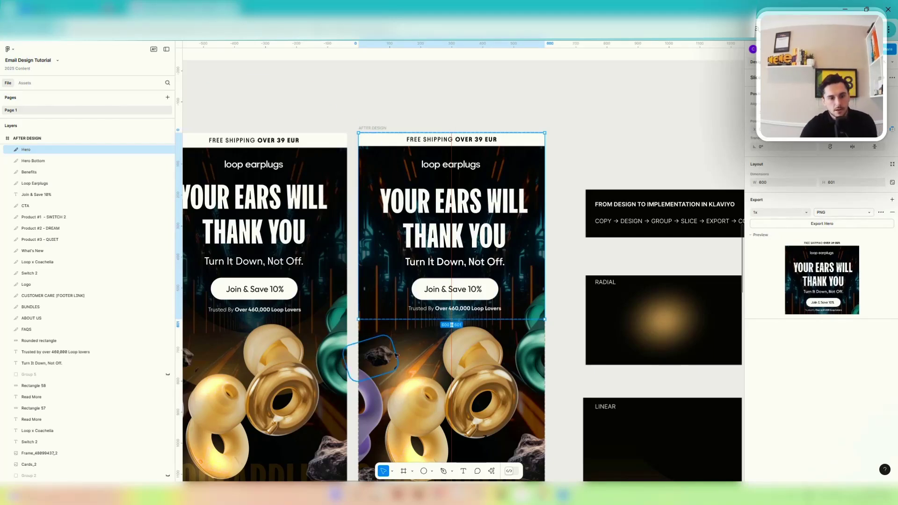
Draw a 600 × 601 slice over the hero, from the AFTER DESIGN frame's upper-left corner to below the Trusted By line, and check its edges.
click(412, 472)
click(409, 453)
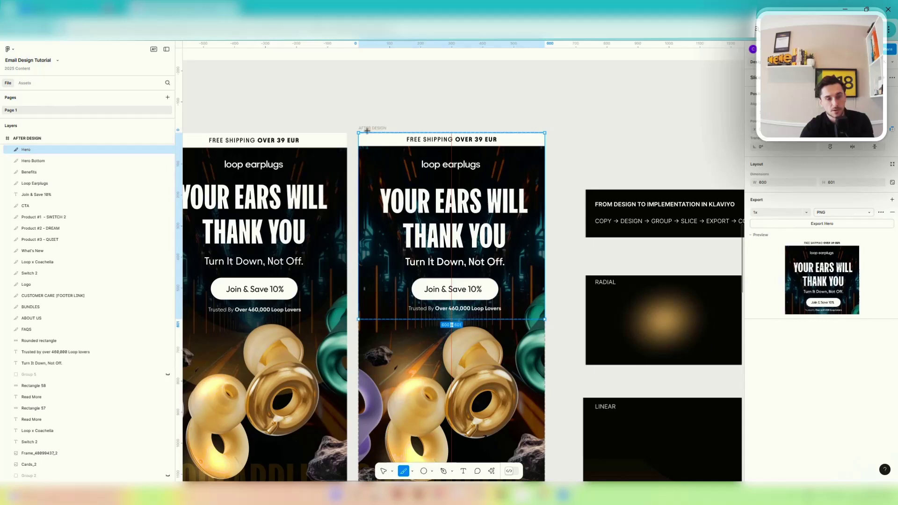
scroll(367, 130, up, 5)
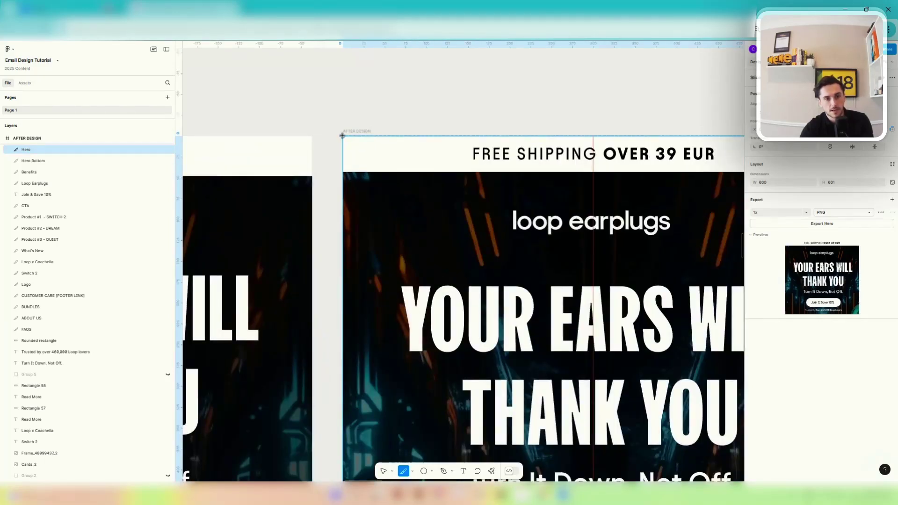
drag(342, 136, 586, 389)
scroll(444, 304, down, 6)
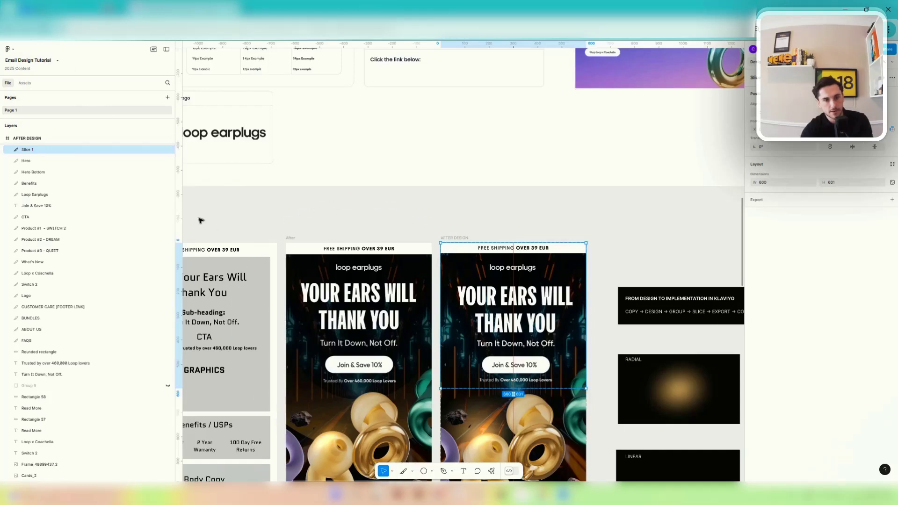
scroll(587, 389, up, 10)
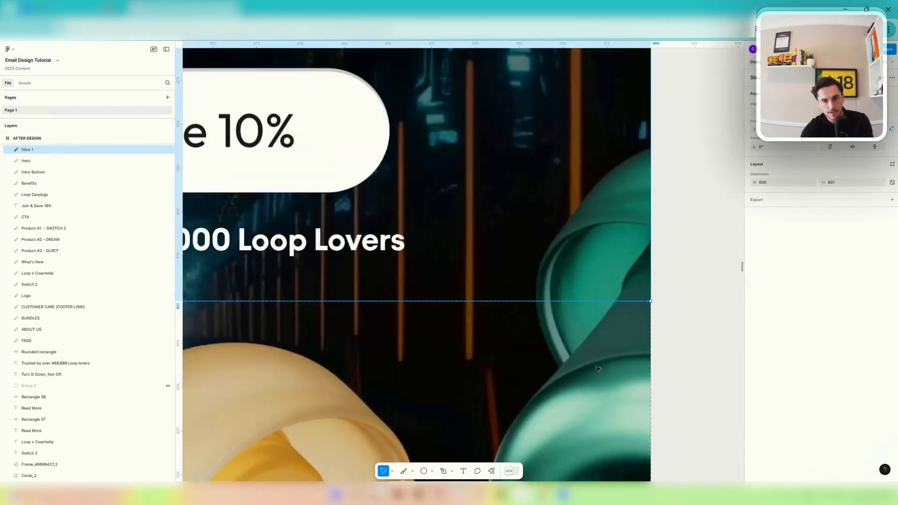
scroll(625, 342, down, 10)
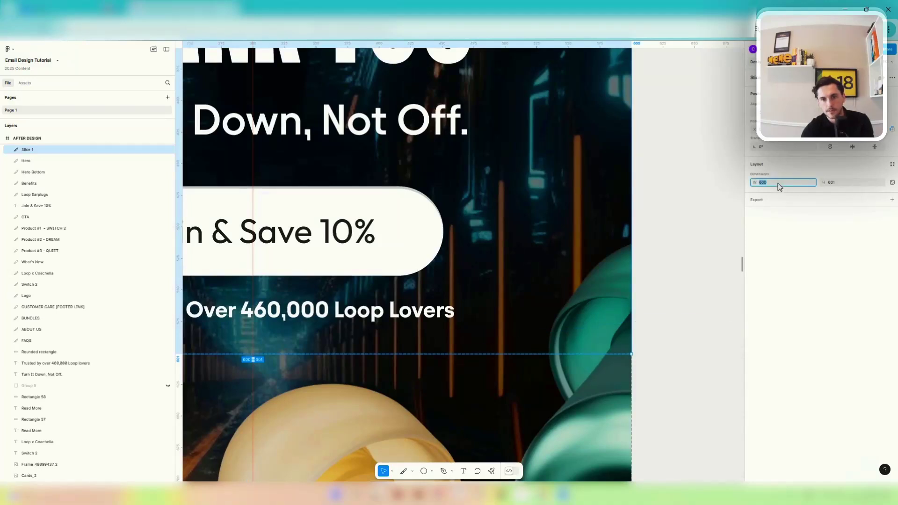
scroll(604, 354, down, 5)
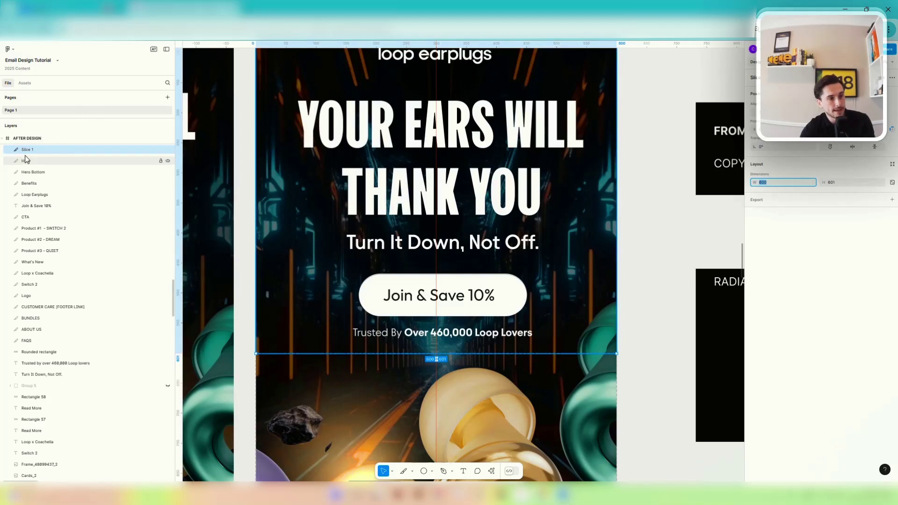
Rename the newly drawn hero slice layer as Slice.
double_click(33, 151)
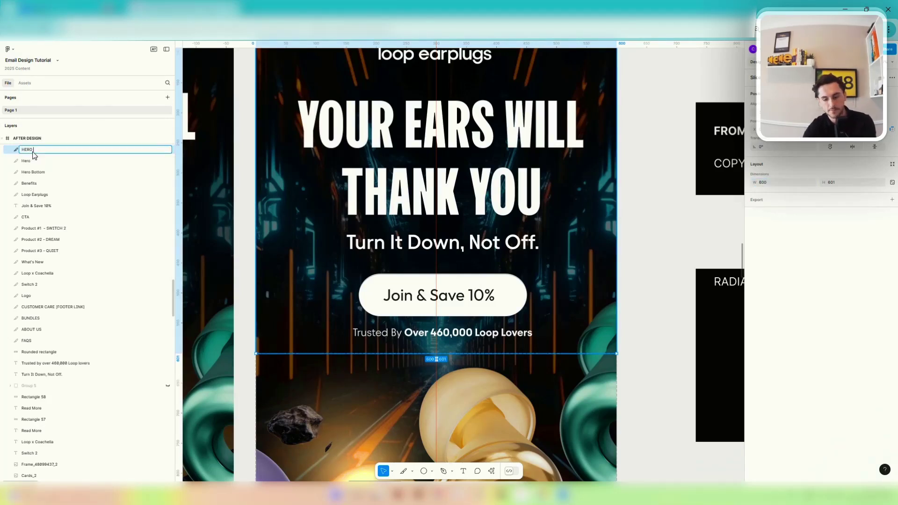
text(Slice)
key(Return)
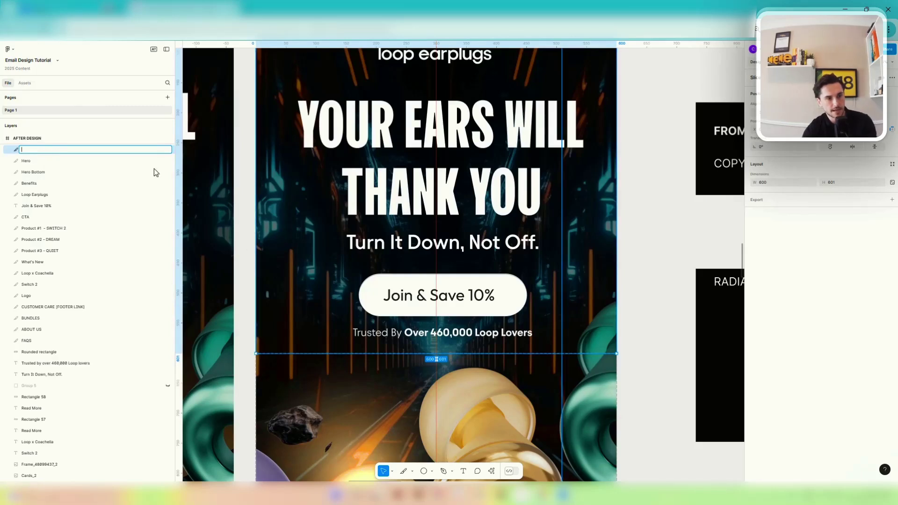
click(185, 161)
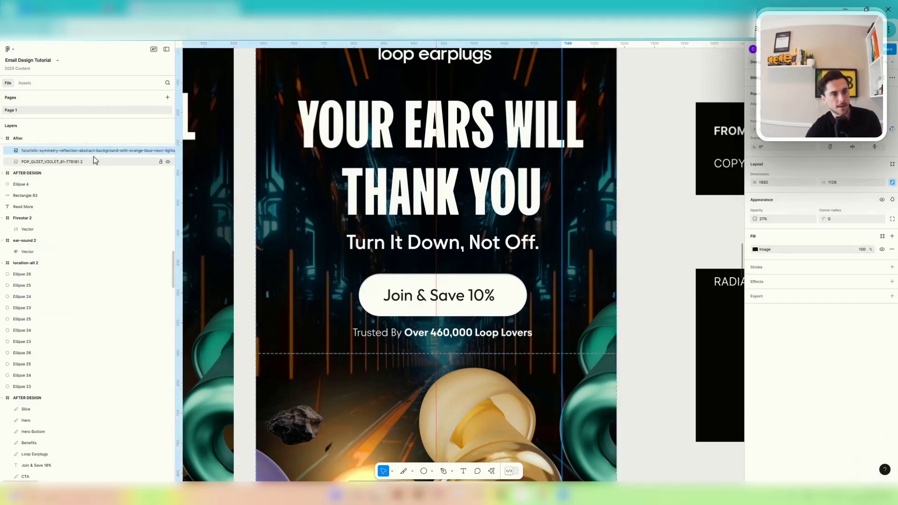
Delete the extra layer named Slice from the AFTER DESIGN frame and select the existing Hero slice.
scroll(300, 155, up, 3)
click(271, 101)
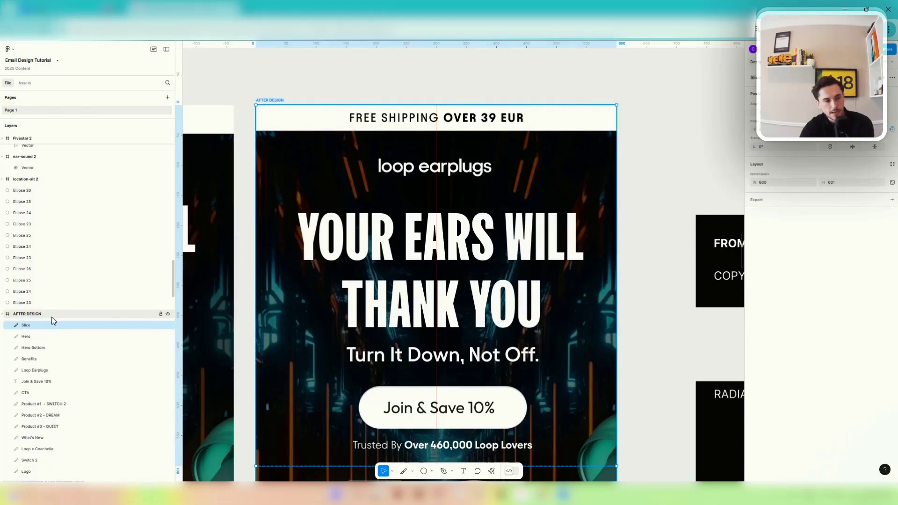
double_click(53, 323)
text(Hero)
key(Return)
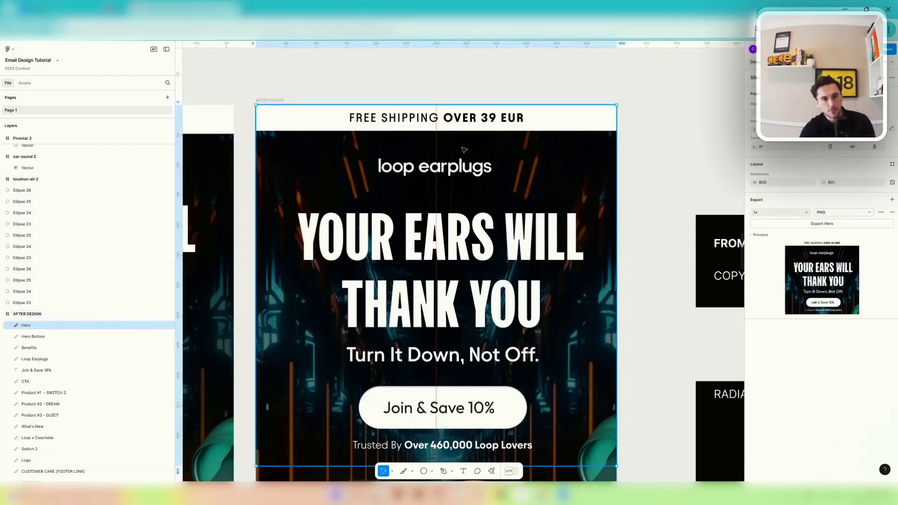
Try a 600 × 403 slice around the benefits section and delete the duplicate.
scroll(429, 367, down, 5)
scroll(429, 367, down, 3)
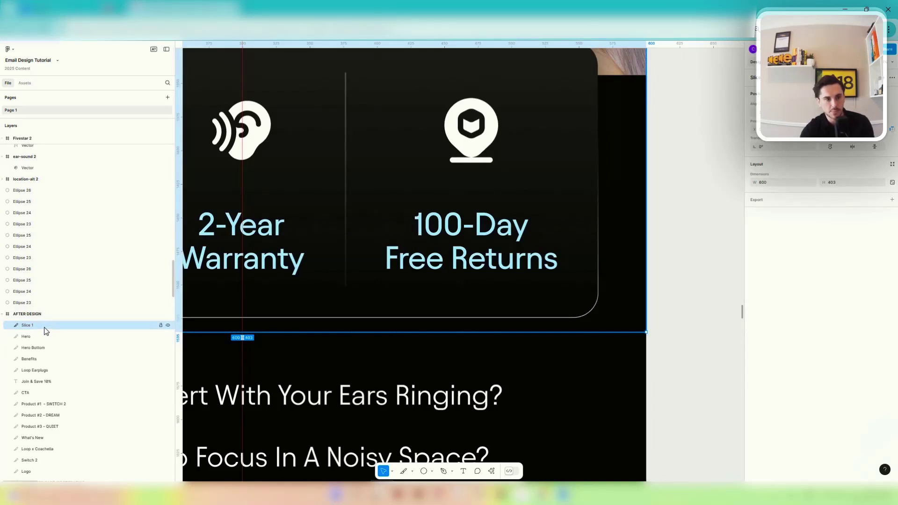
key(Delete)
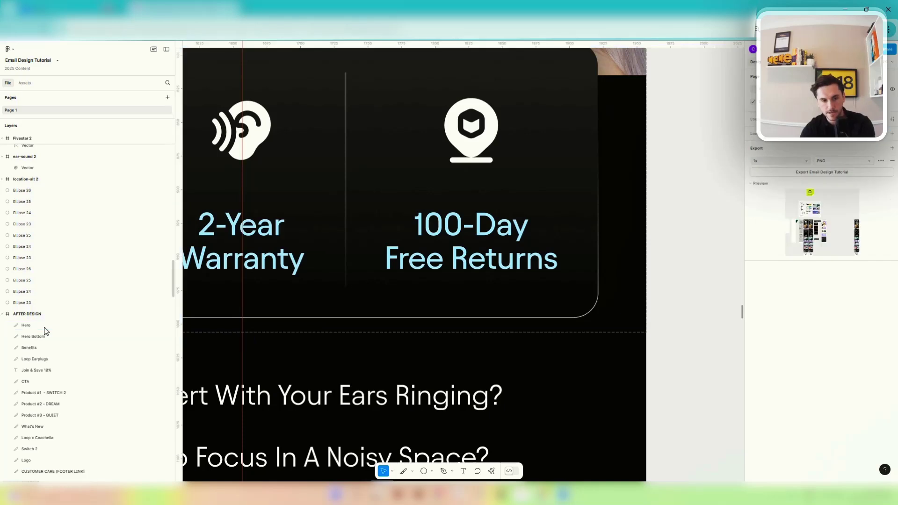
Inspect the export previews of the Benefits, Hero Bottom and Hero slices.
click(25, 348)
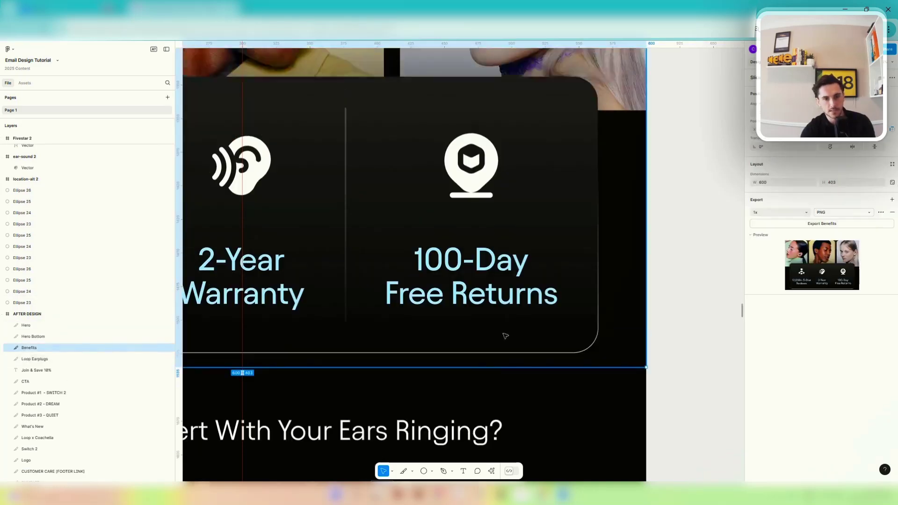
key(shift+2)
click(39, 337)
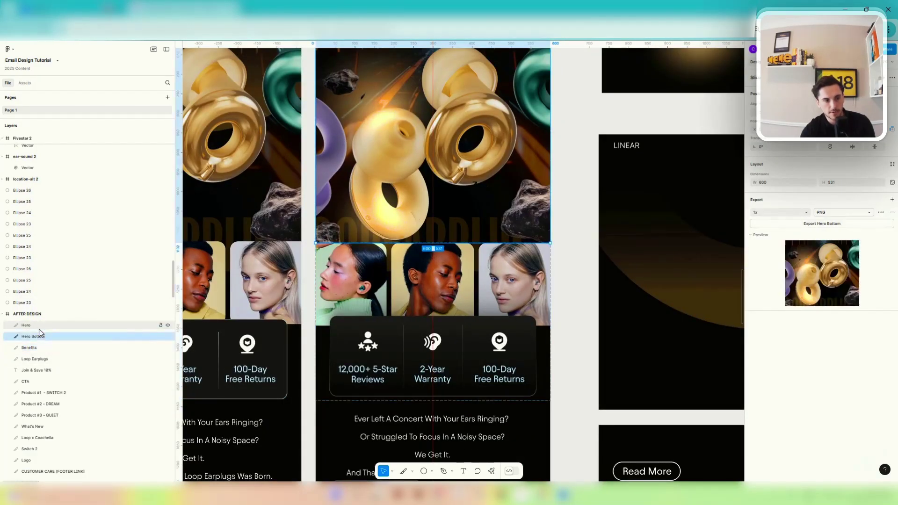
click(26, 325)
scroll(354, 282, up, 3)
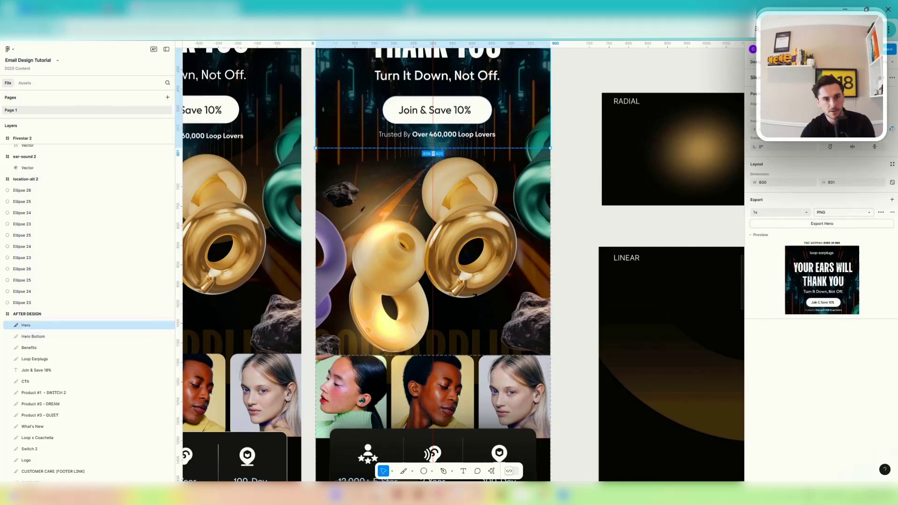
Examine the body copy and CTA sections and check the export settings of the Loop Earplugs and Join & Save 10% layers.
scroll(354, 282, down, 3)
scroll(355, 283, down, 5)
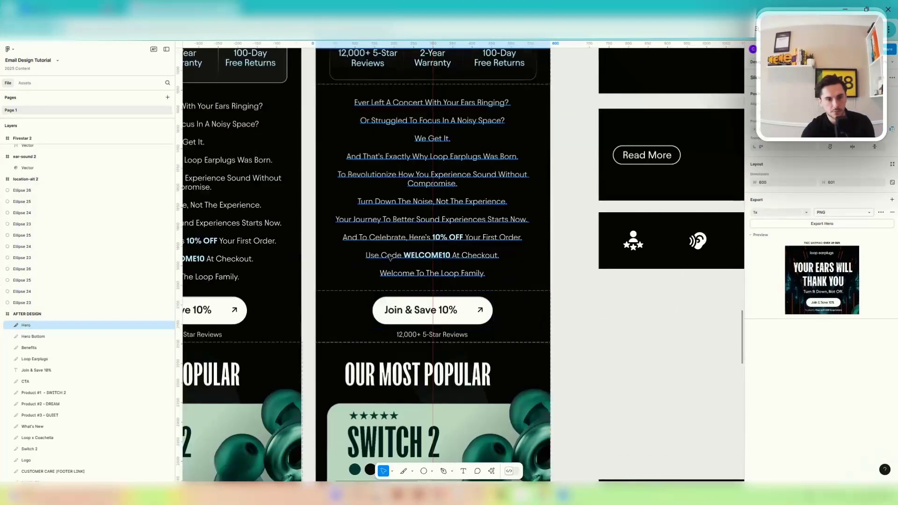
scroll(354, 282, up, 2)
scroll(355, 282, down, 2)
click(66, 359)
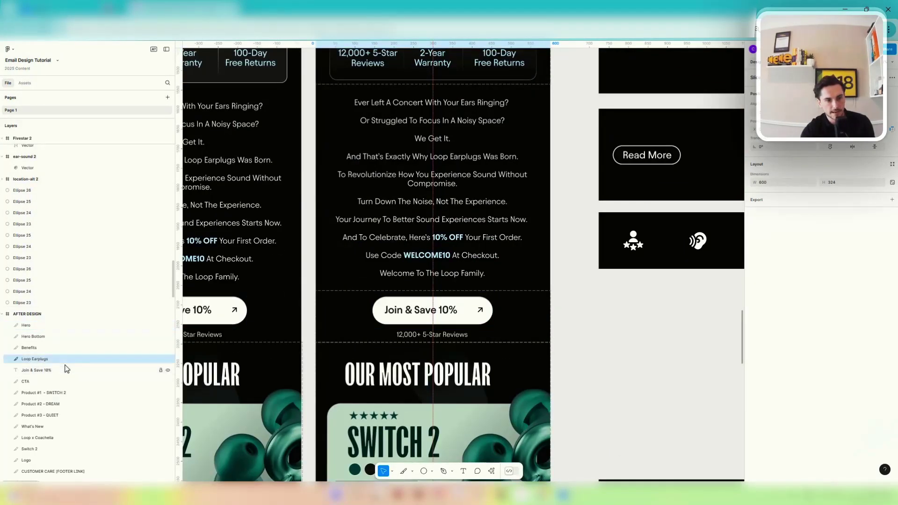
click(67, 370)
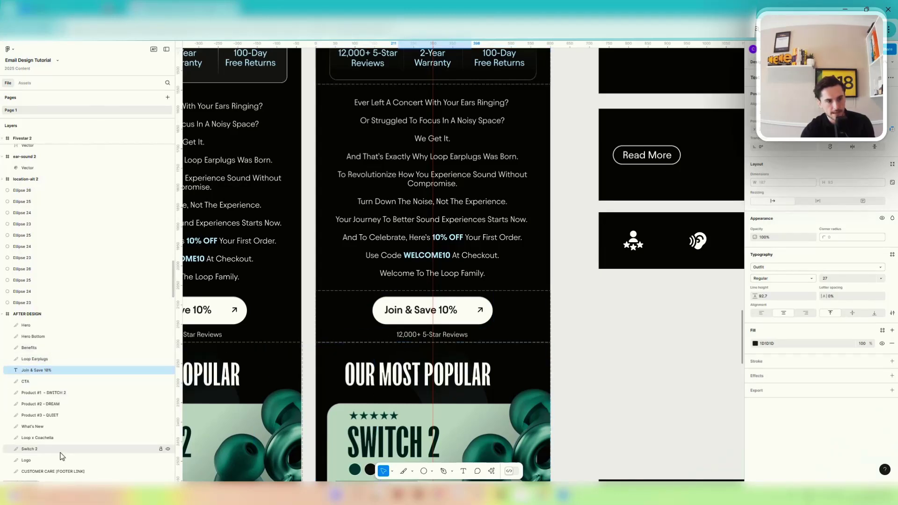
Add a 1x PNG export setting to the Product #1 – SWITCH 2 slice.
scroll(572, 307, down, 5)
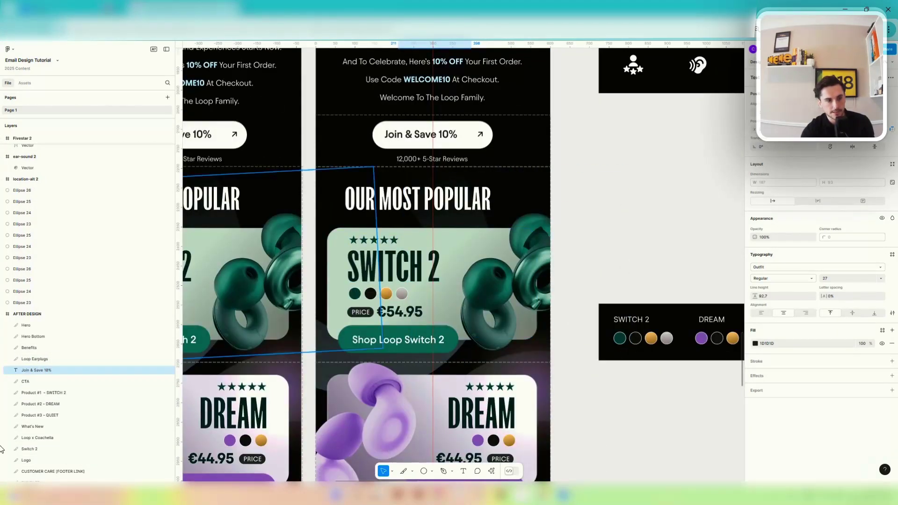
click(60, 403)
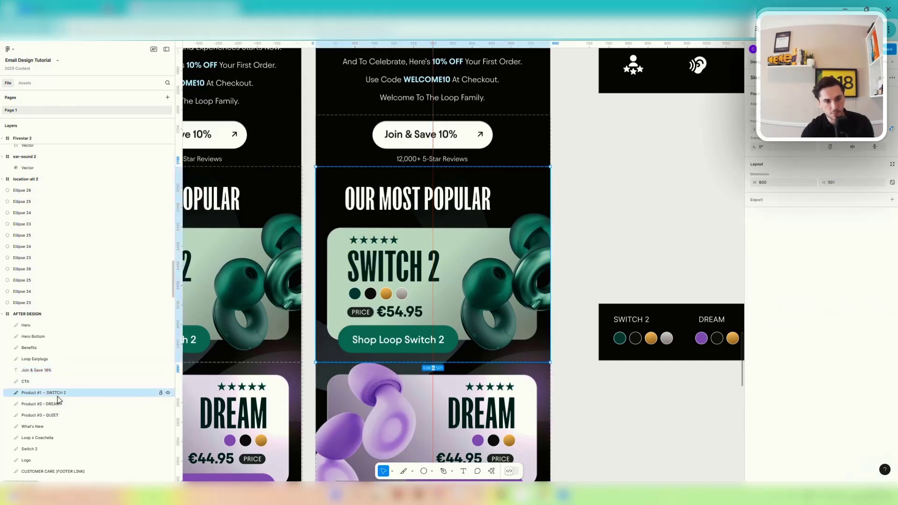
key(shift+Tab)
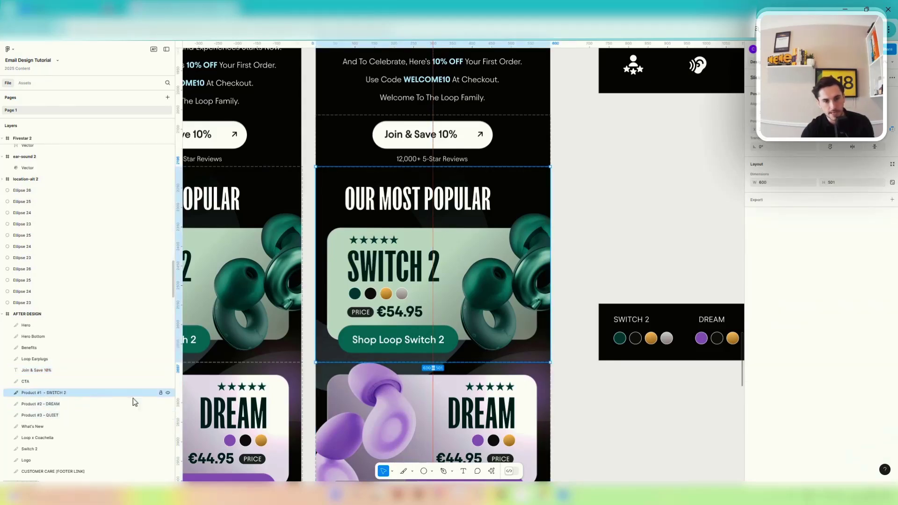
click(763, 201)
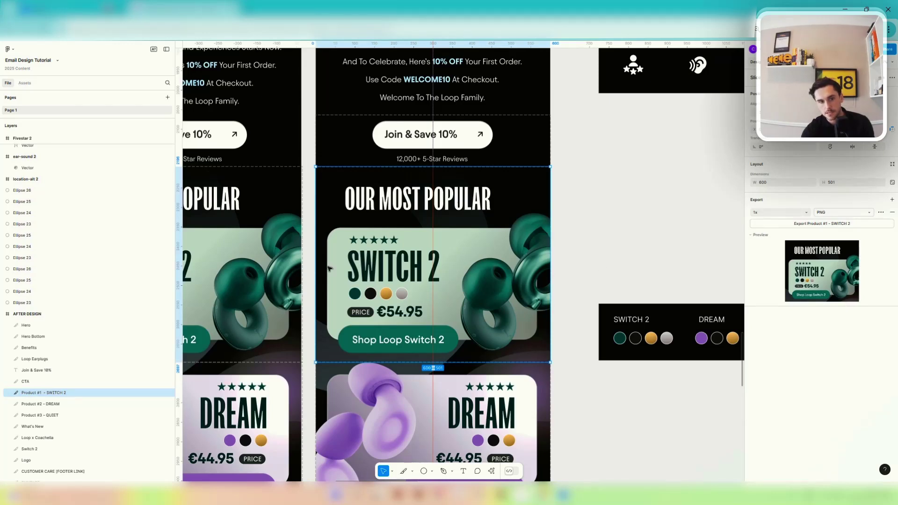
Add 1x PNG export settings to the Product #2 – DREAM and Product #3 – QUIET slices.
click(52, 403)
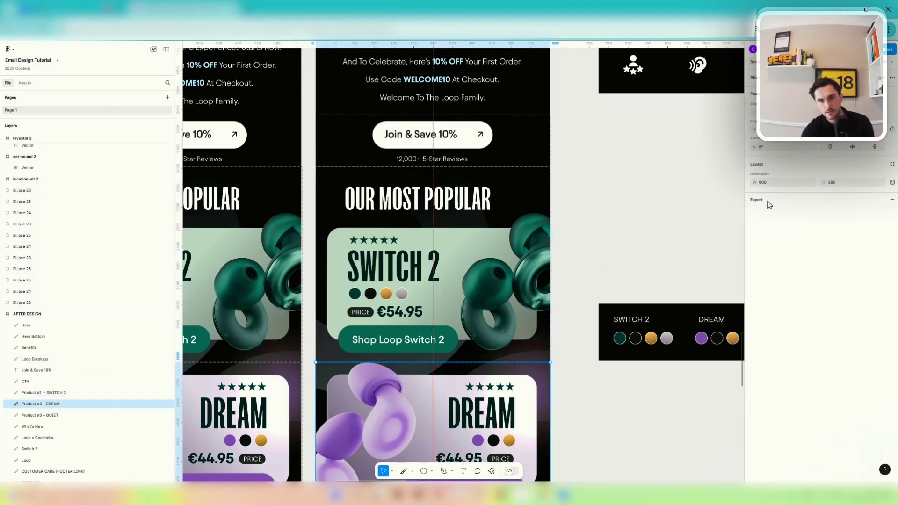
click(768, 204)
click(42, 415)
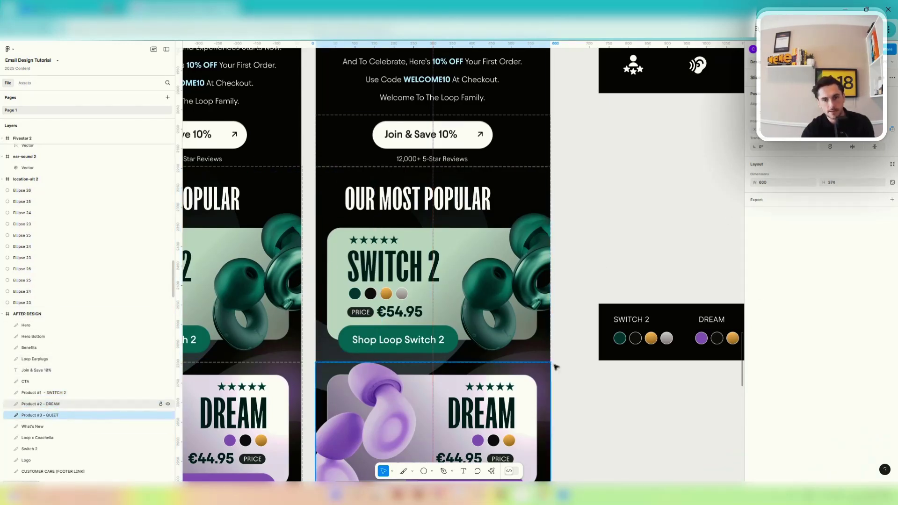
click(768, 203)
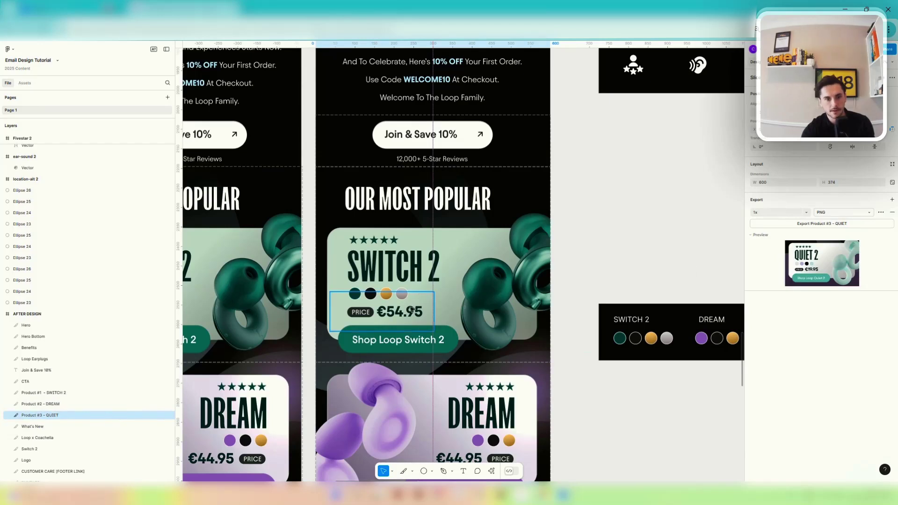
Add 1x PNG export settings to the What's New and Loop x Coachella slices.
scroll(398, 304, down, 10)
click(60, 426)
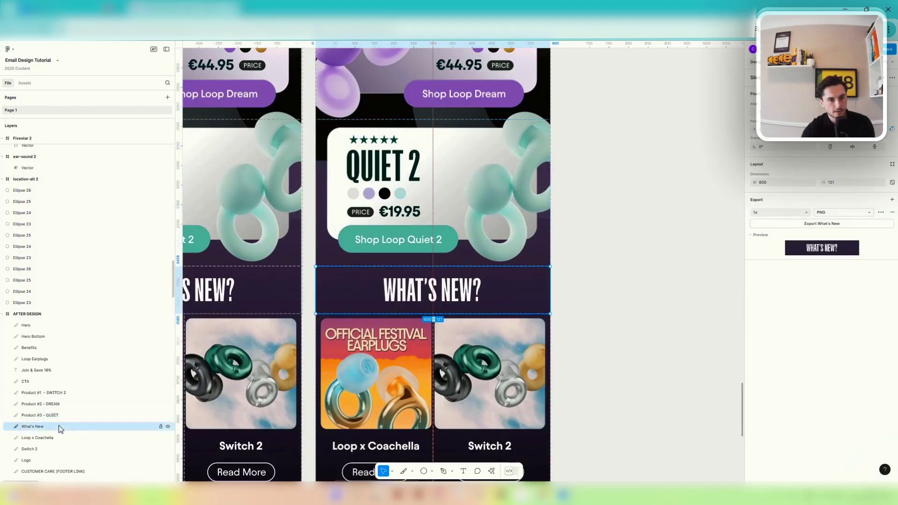
click(65, 439)
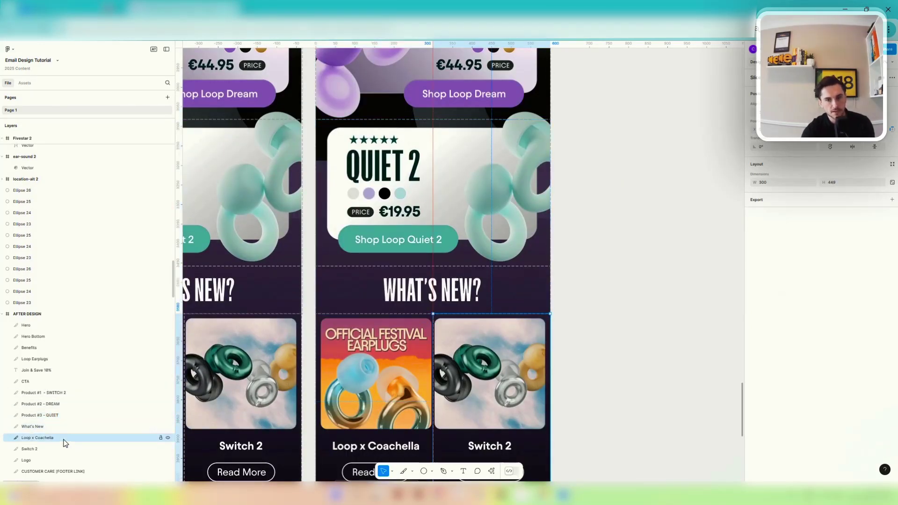
click(778, 199)
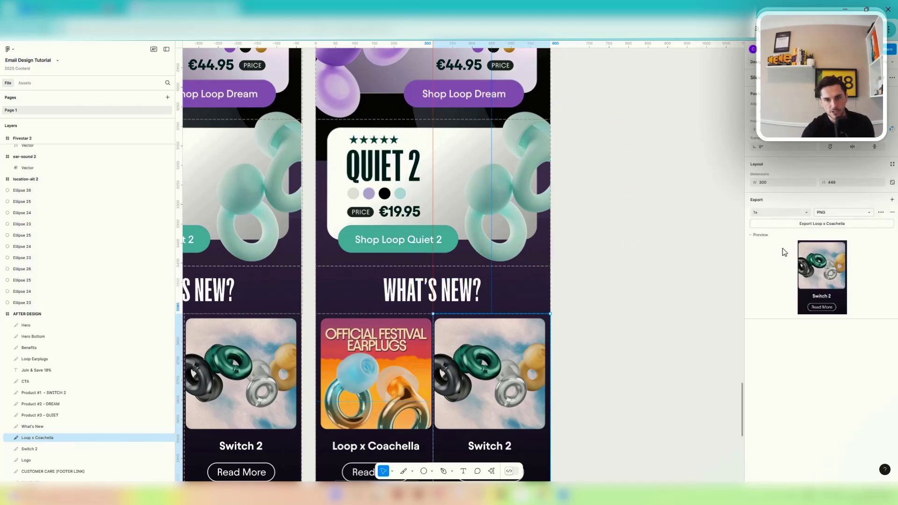
Try widening the Switch 2 slice to 304 and set its width back to 300.
click(60, 450)
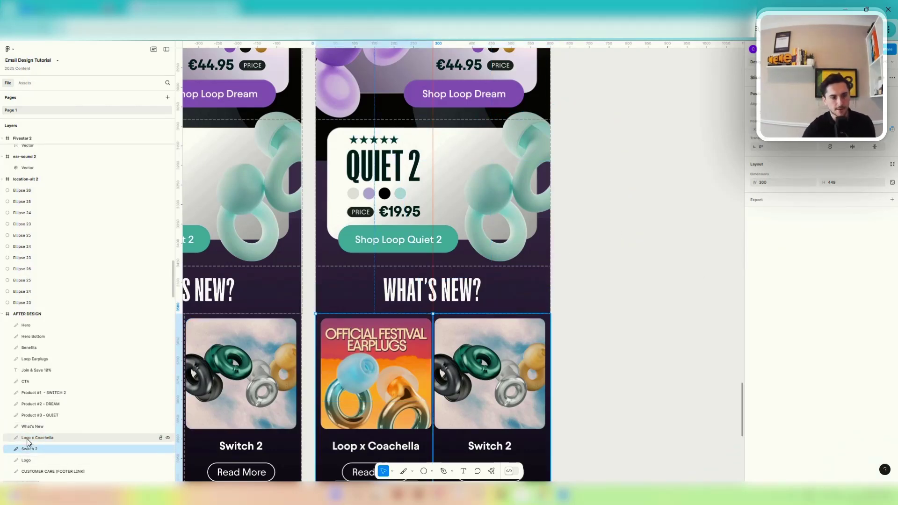
scroll(350, 299, down, 3)
scroll(350, 299, up, 5)
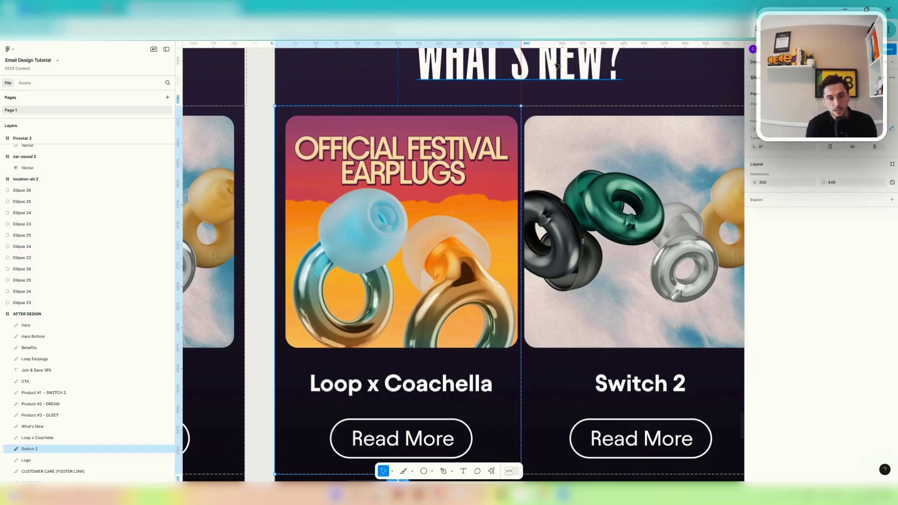
click(764, 185)
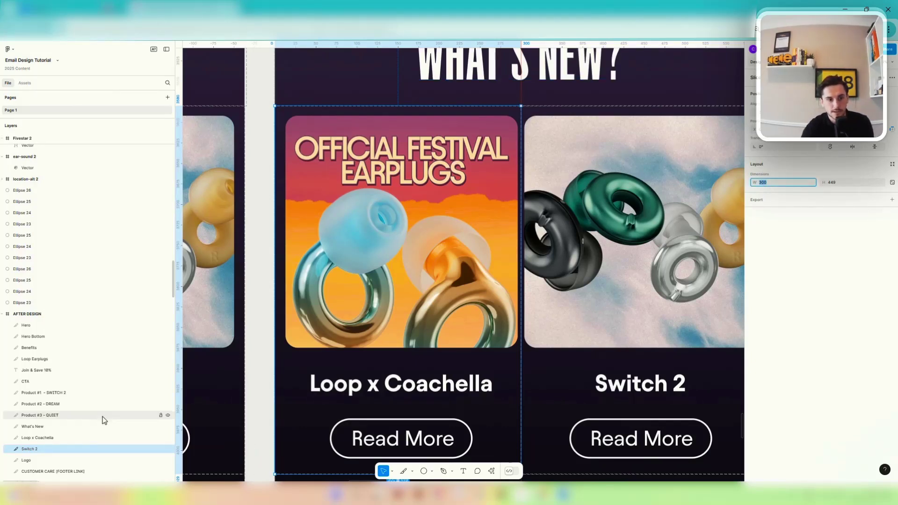
mouse_move(520, 365)
mouse_down()
mouse_move(550, 366)
mouse_move(522, 371)
mouse_move(524, 378)
mouse_up()
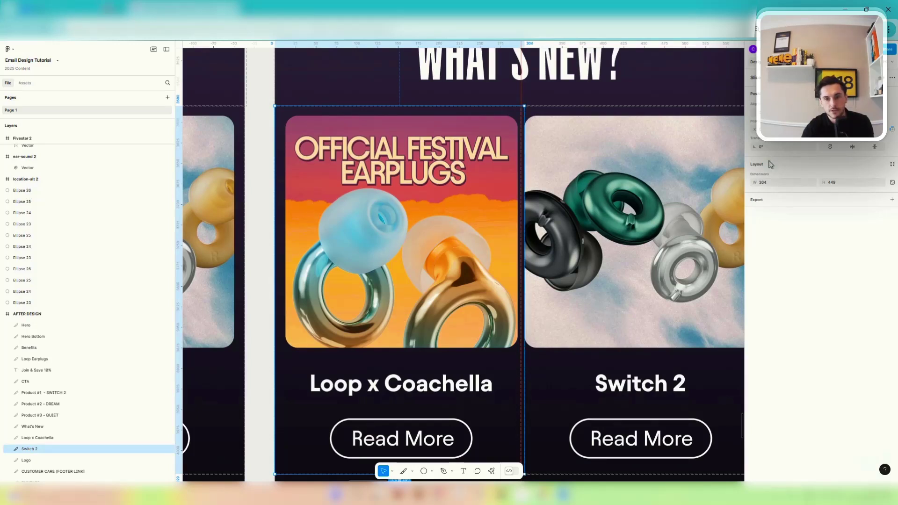
click(769, 183)
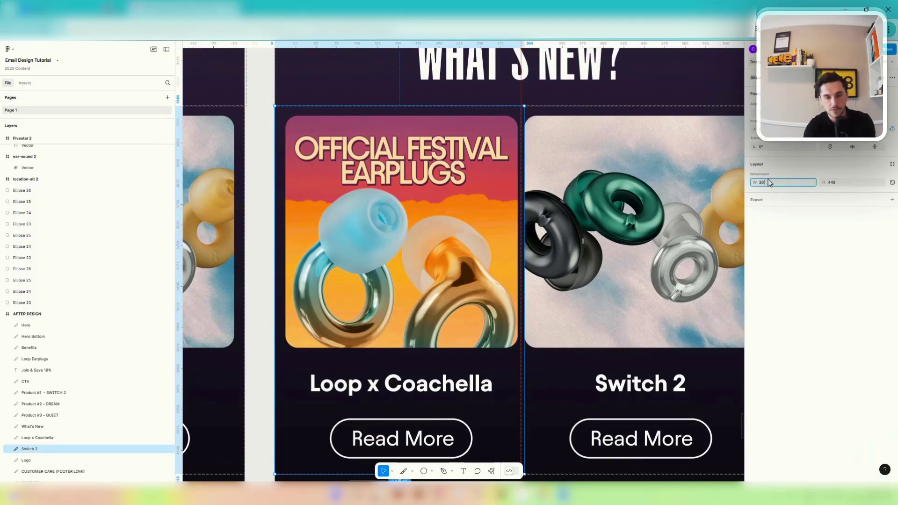
key(Return)
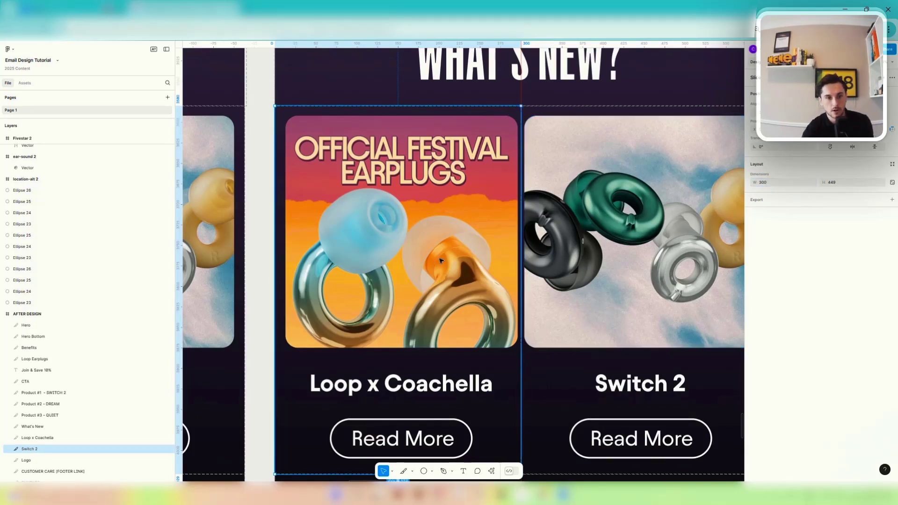
Examine the Loop x Coachella slice's export preview and the slices around the logo, social icons and footer links.
scroll(438, 255, down, 3)
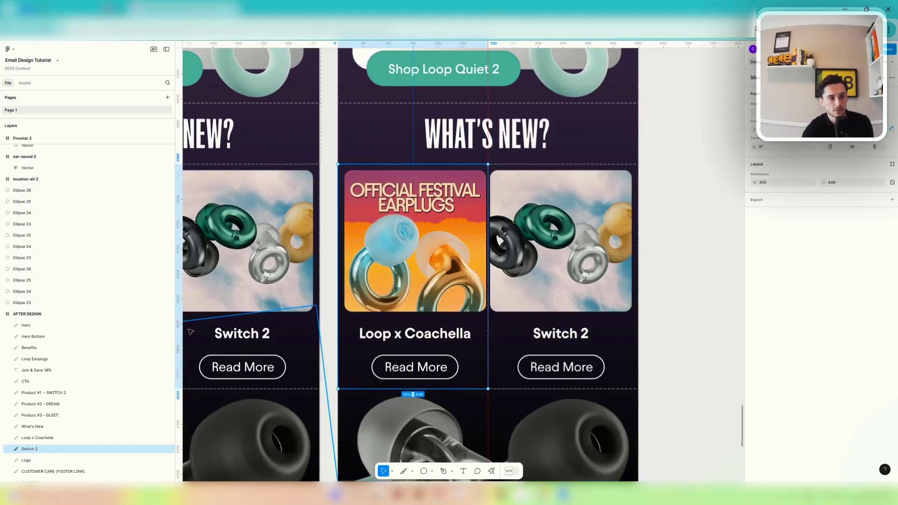
click(44, 437)
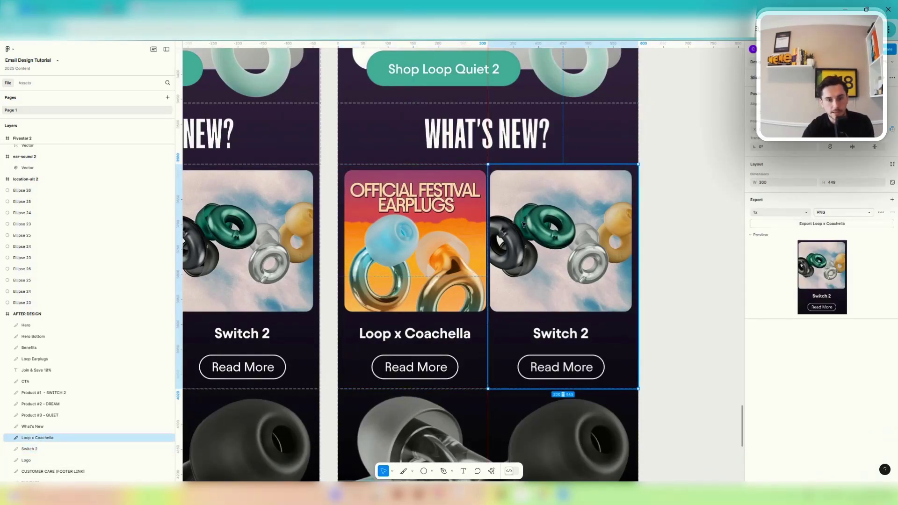
scroll(523, 250, down, 3)
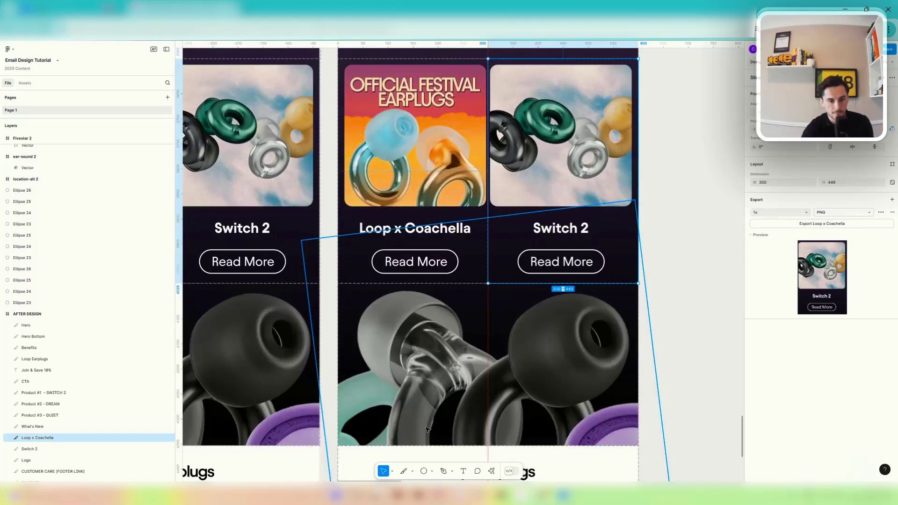
scroll(427, 428, down, 3)
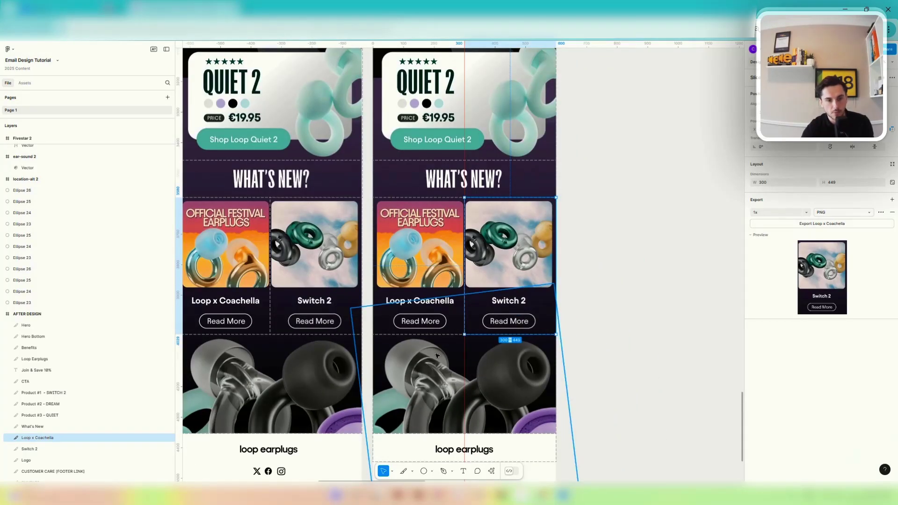
scroll(437, 355, down, 3)
scroll(402, 347, up, 5)
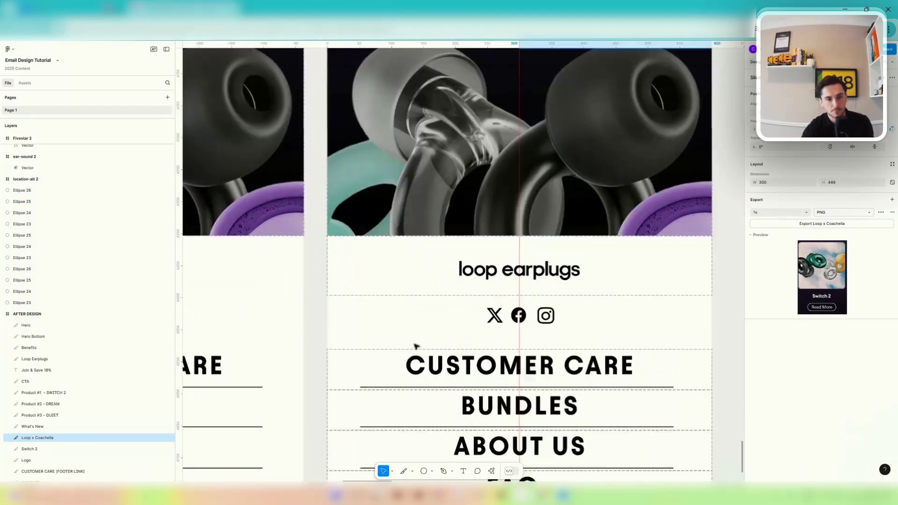
scroll(410, 328, down, 5)
scroll(436, 308, up, 3)
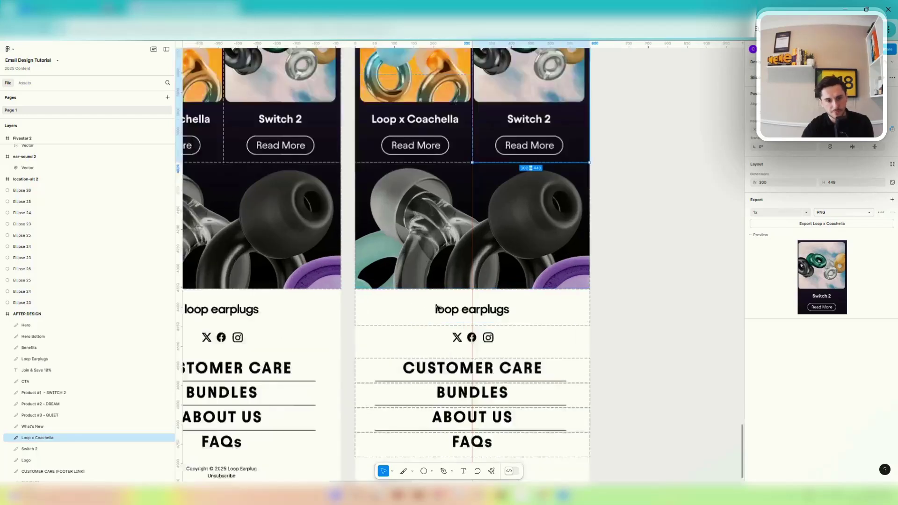
scroll(437, 308, up, 2)
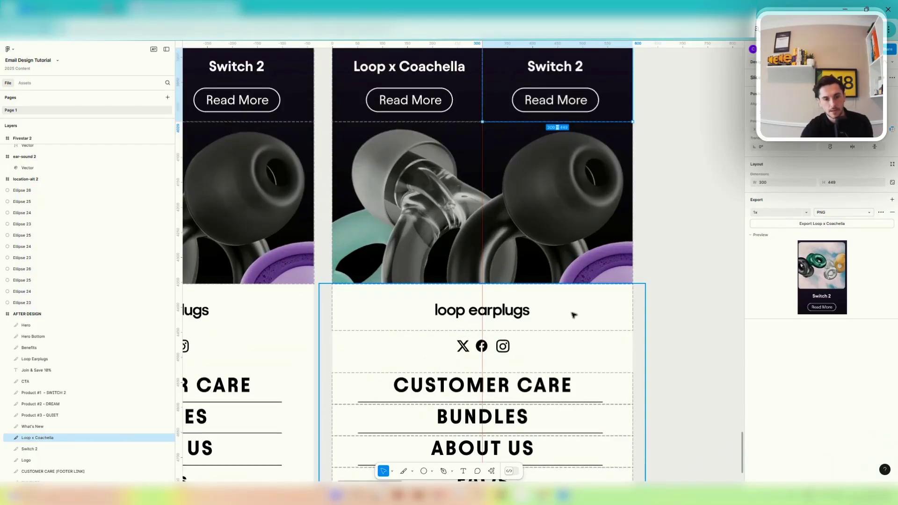
scroll(515, 286, down, 2)
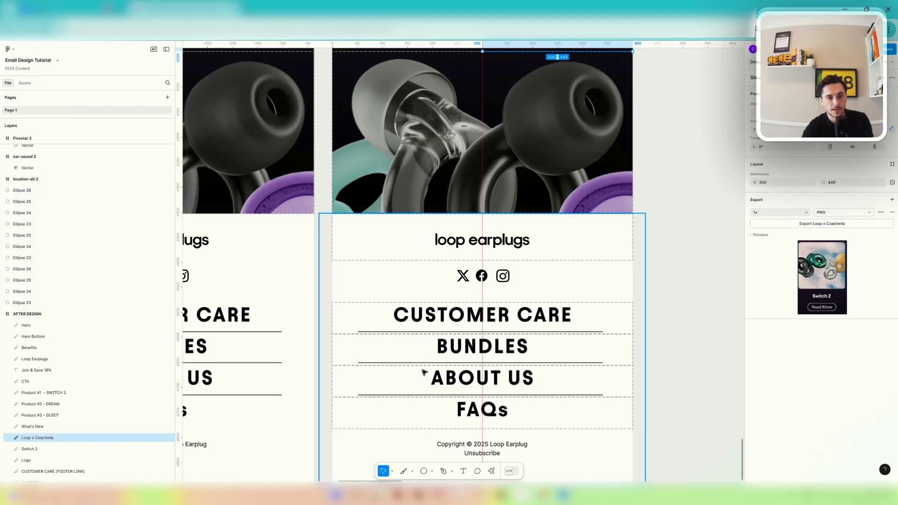
Export the Hero slice of the AFTER DESIGN frame as a 1x PNG.
scroll(661, 262, up, 5)
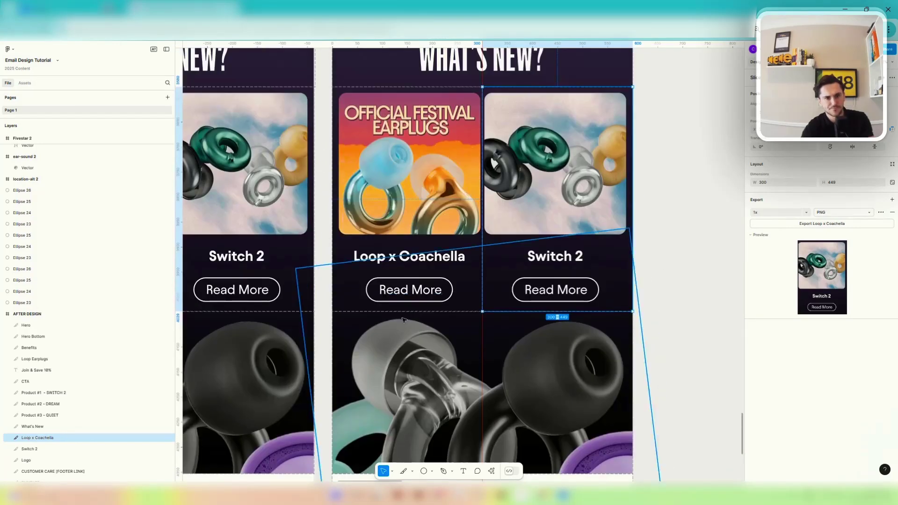
scroll(86, 209, up, 15)
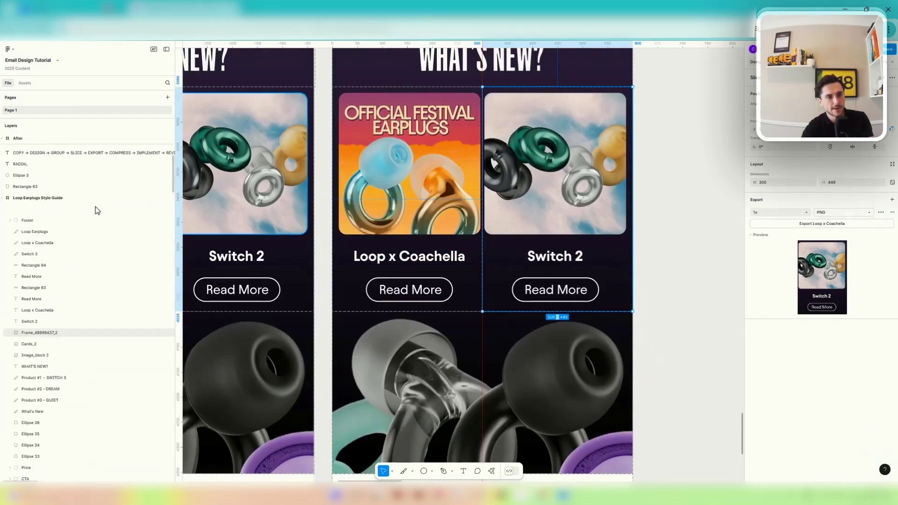
scroll(774, 281, up, 5)
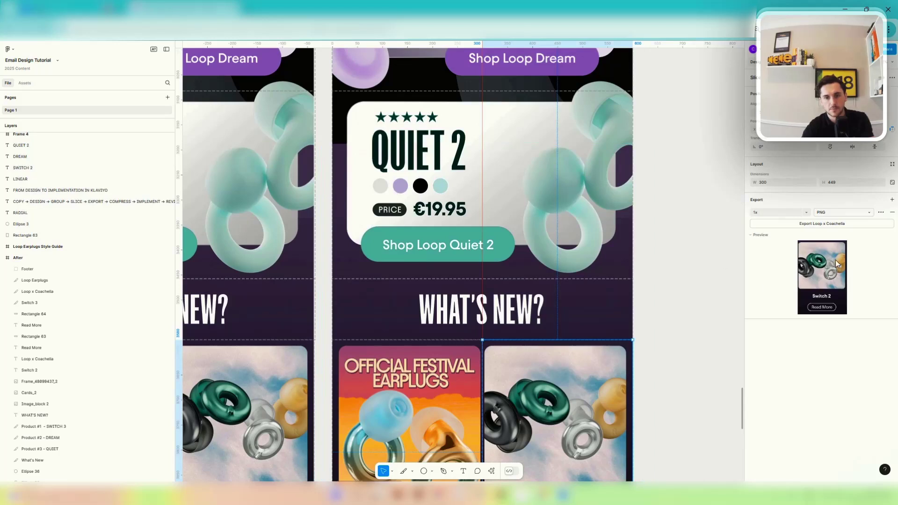
scroll(482, 281, up, 13)
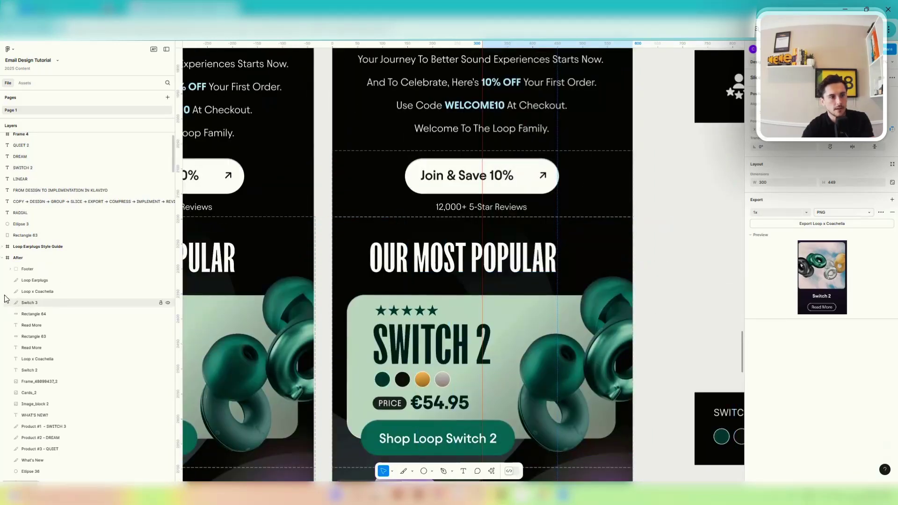
scroll(373, 203, up, 15)
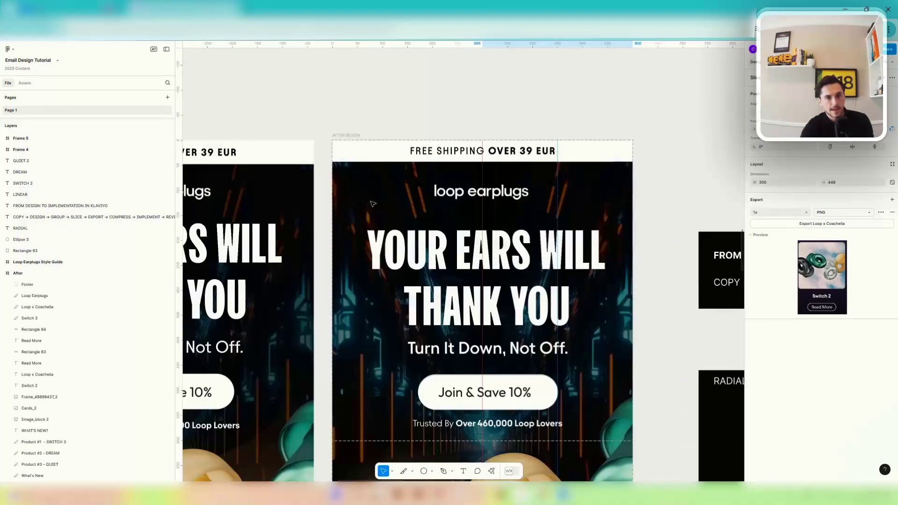
click(345, 135)
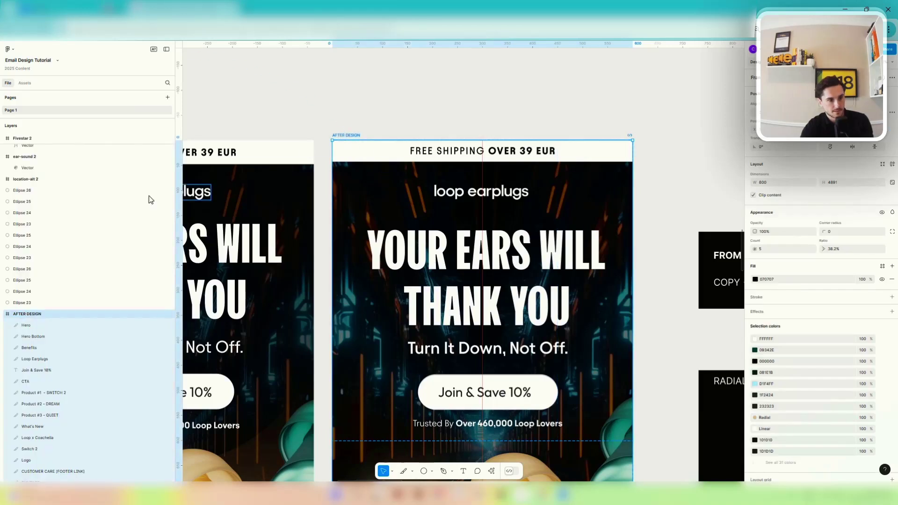
click(42, 325)
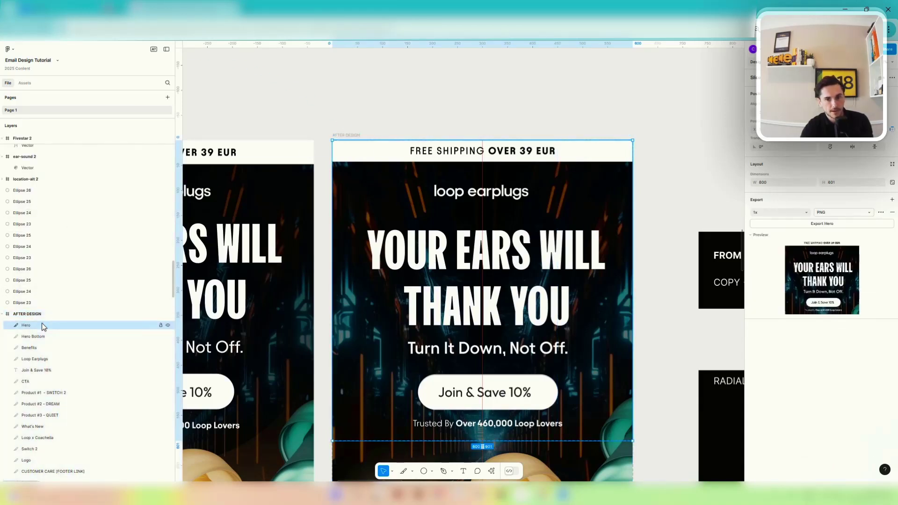
click(791, 224)
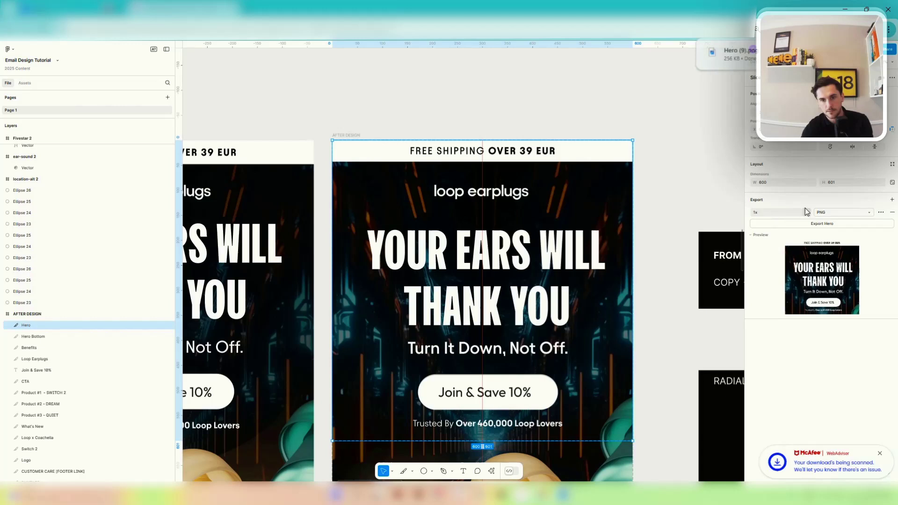
Change the Hero slice's export setting to 2x JPEG and export it again.
click(785, 212)
click(806, 213)
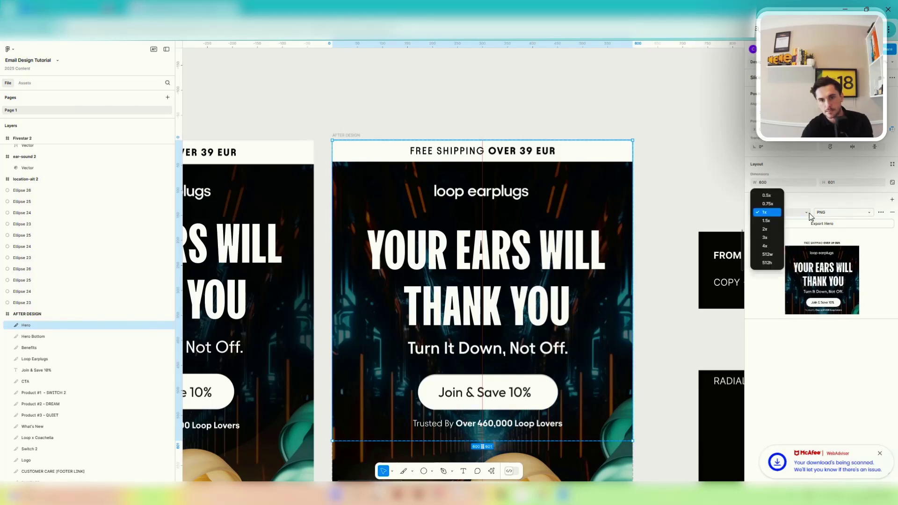
click(765, 229)
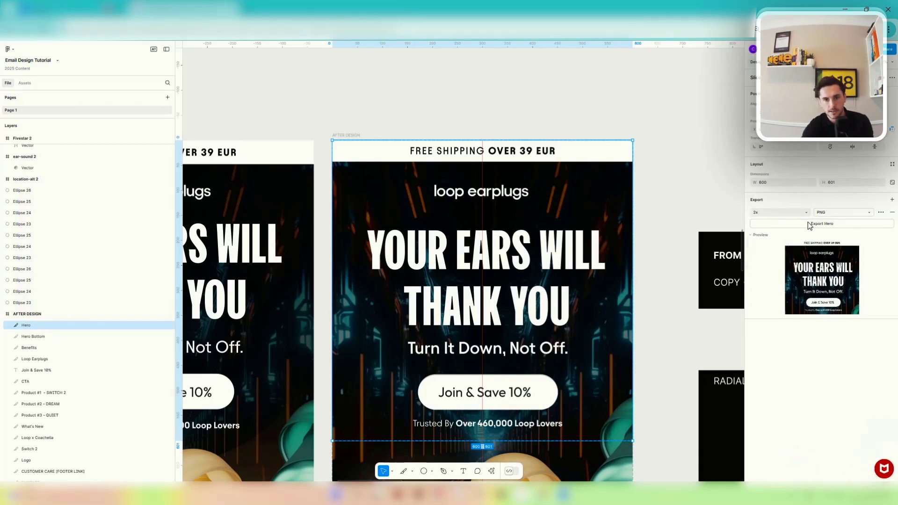
click(862, 212)
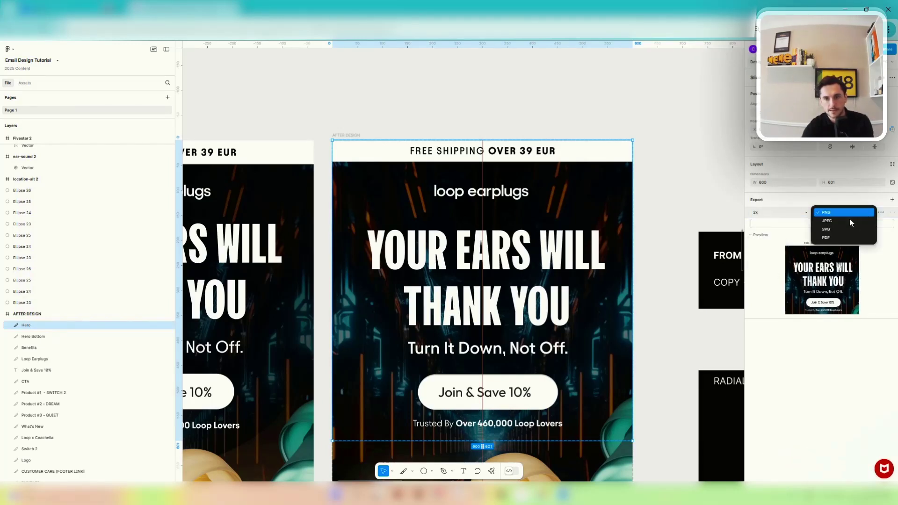
click(850, 218)
click(826, 224)
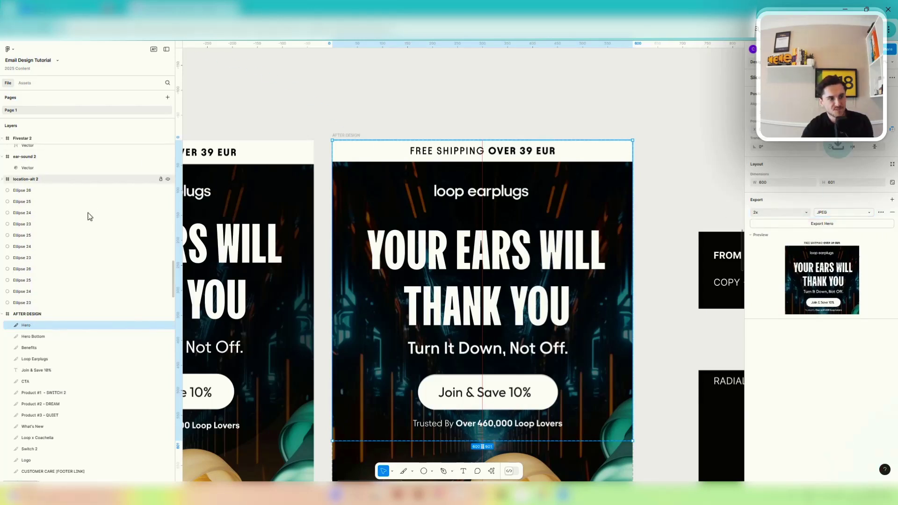
Change the Hero Bottom slice's export setting to 2x JPEG.
click(42, 337)
click(802, 213)
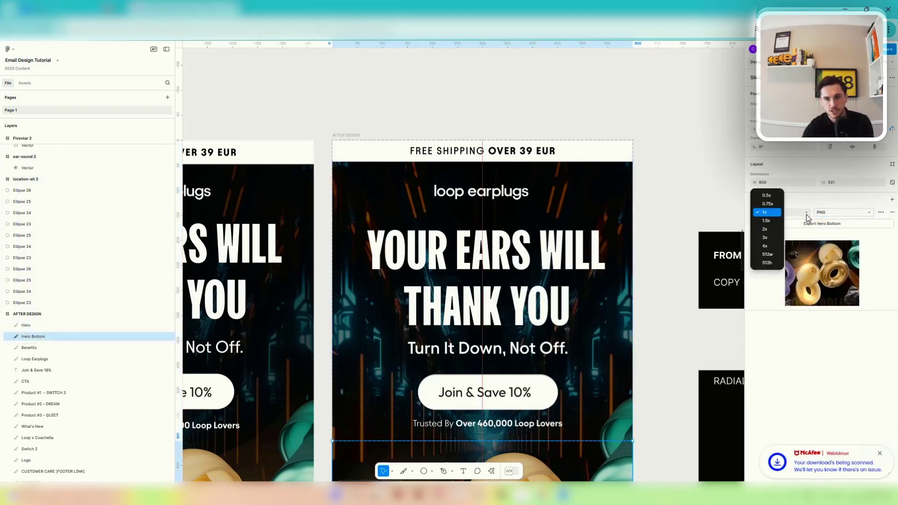
click(770, 230)
click(833, 213)
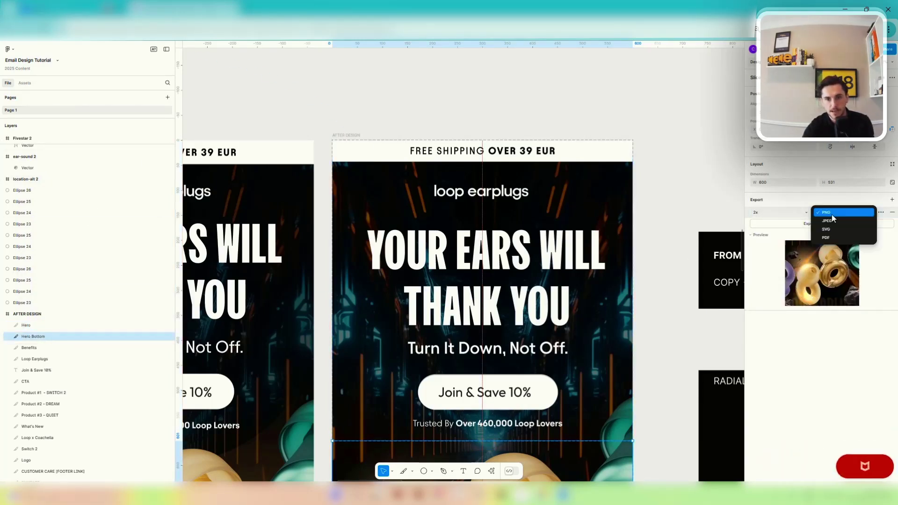
click(826, 225)
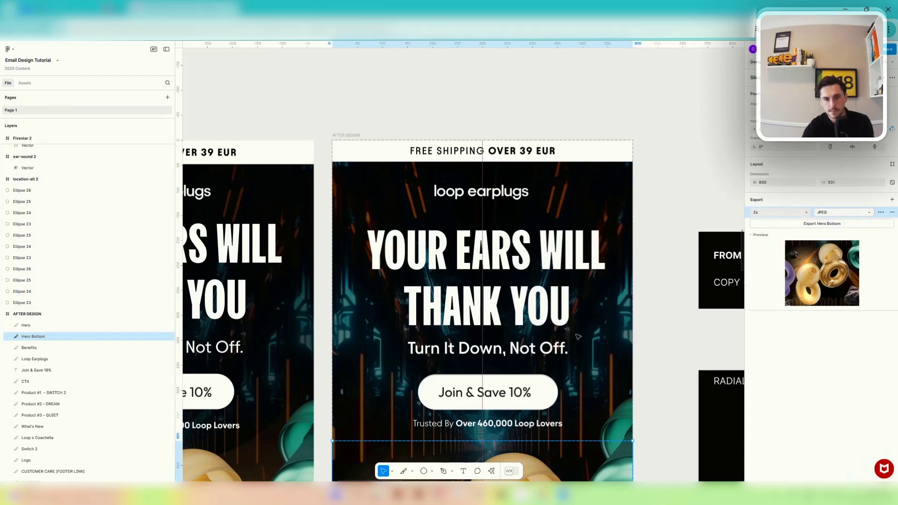
Export the Hero Bottom slice and the Benefits slice of the AFTER DESIGN frame as 2x JPEGs.
scroll(830, 232, down, 6)
click(822, 224)
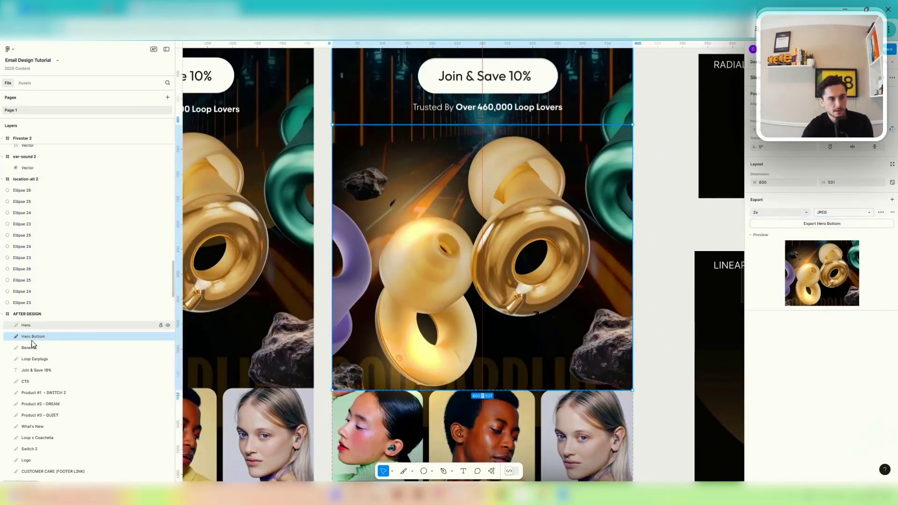
click(29, 347)
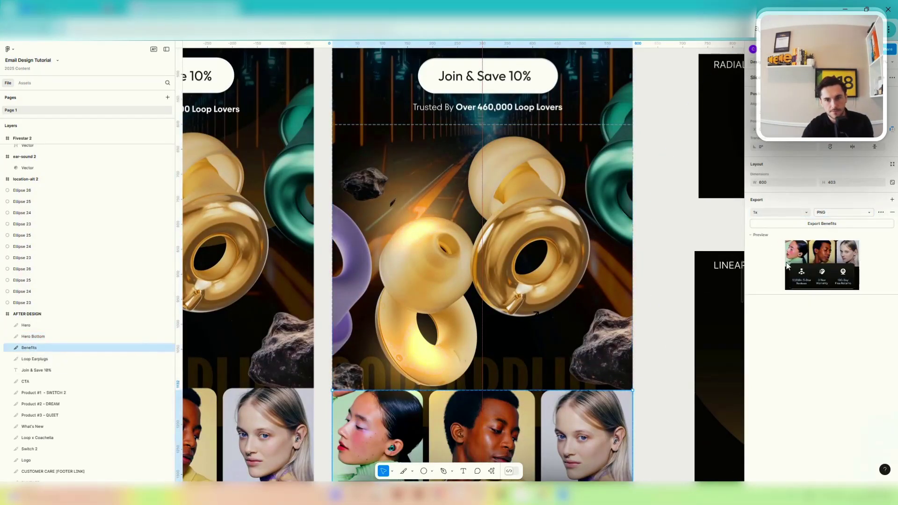
click(795, 212)
click(770, 224)
click(821, 216)
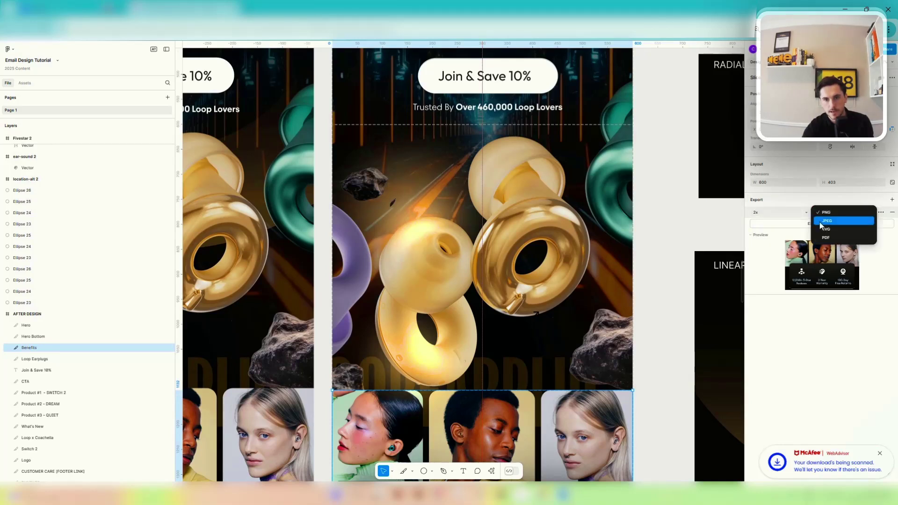
click(825, 220)
Add a 2x JPEG export setting to the Loop Earplugs slice above the footer and export it.
click(79, 360)
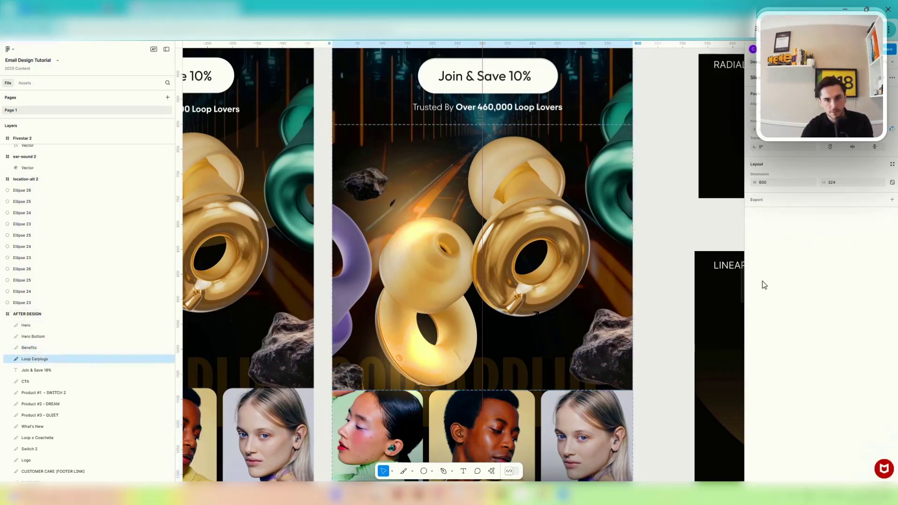
scroll(514, 327, down, 5)
scroll(339, 248, up, 3)
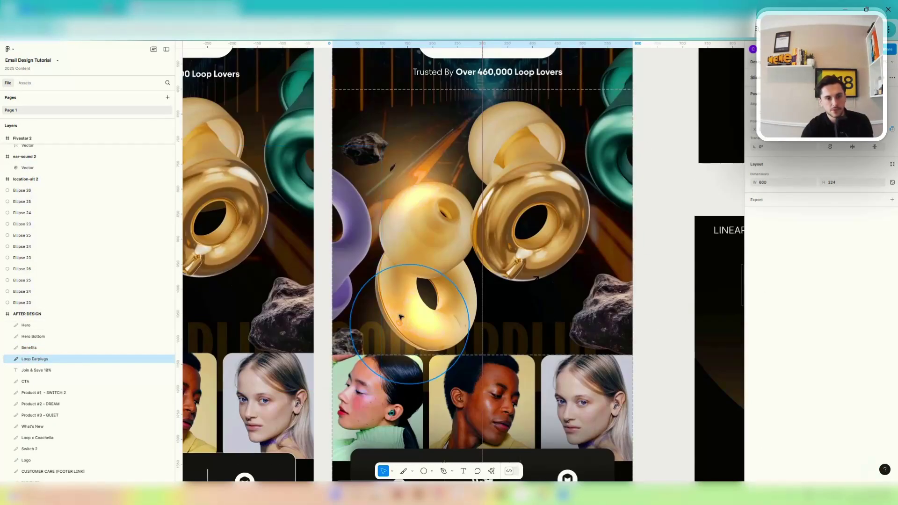
scroll(339, 249, down, 3)
scroll(412, 291, down, 5)
scroll(411, 290, down, 6)
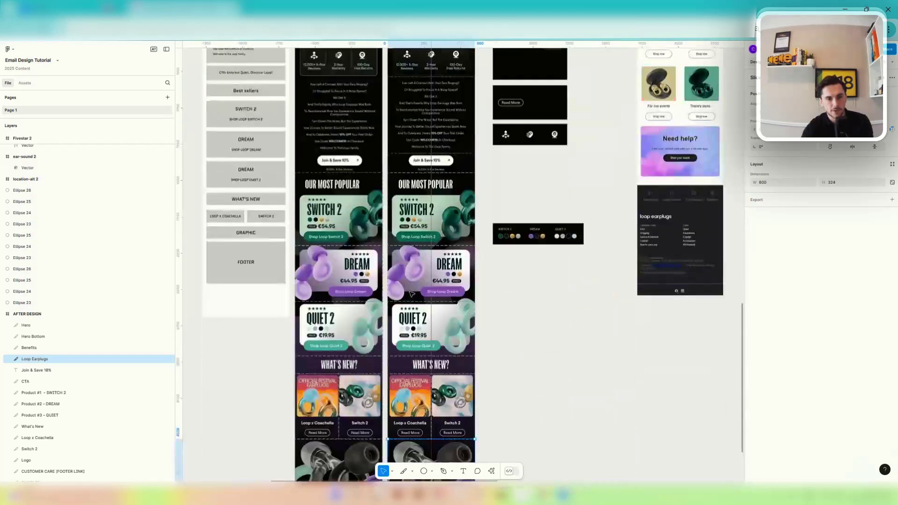
scroll(387, 345, down, 4)
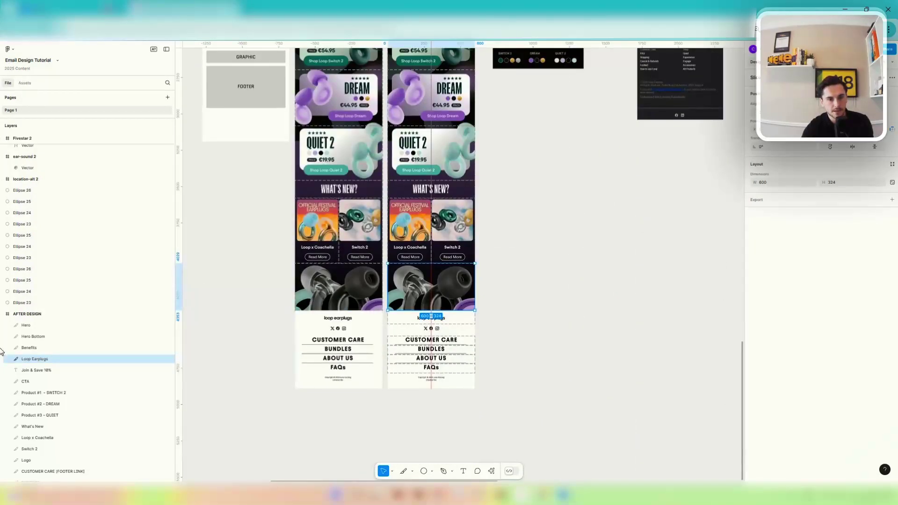
click(809, 200)
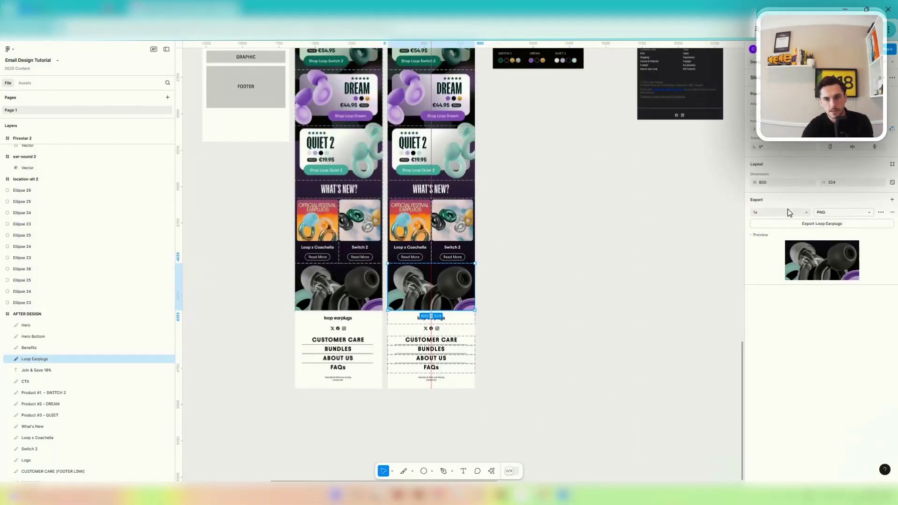
click(805, 213)
click(775, 234)
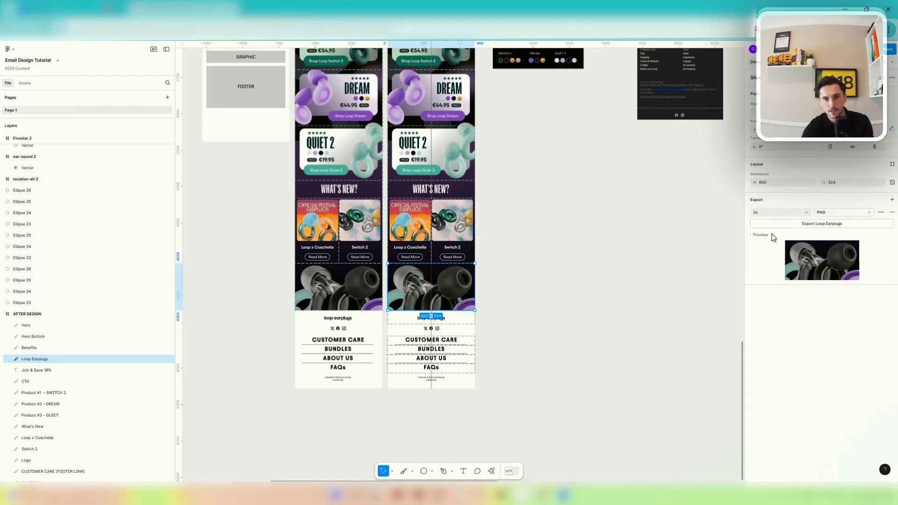
click(824, 213)
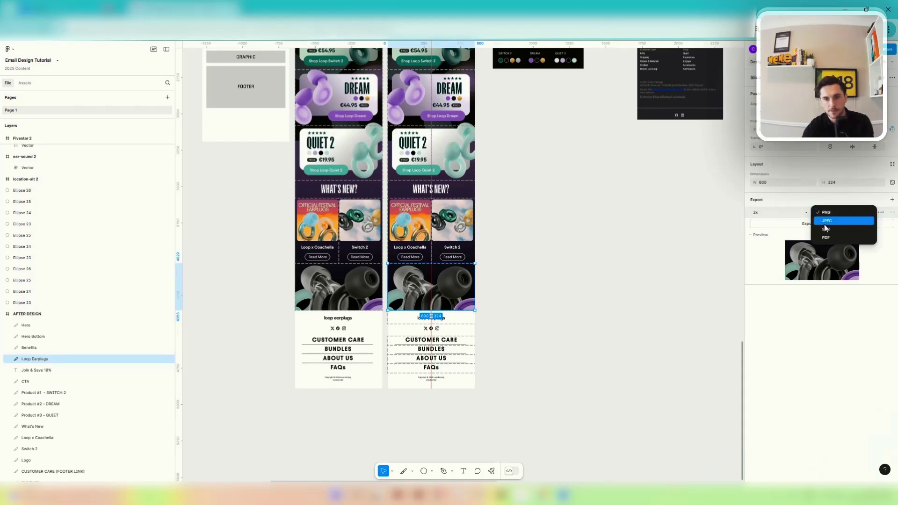
click(827, 224)
click(826, 224)
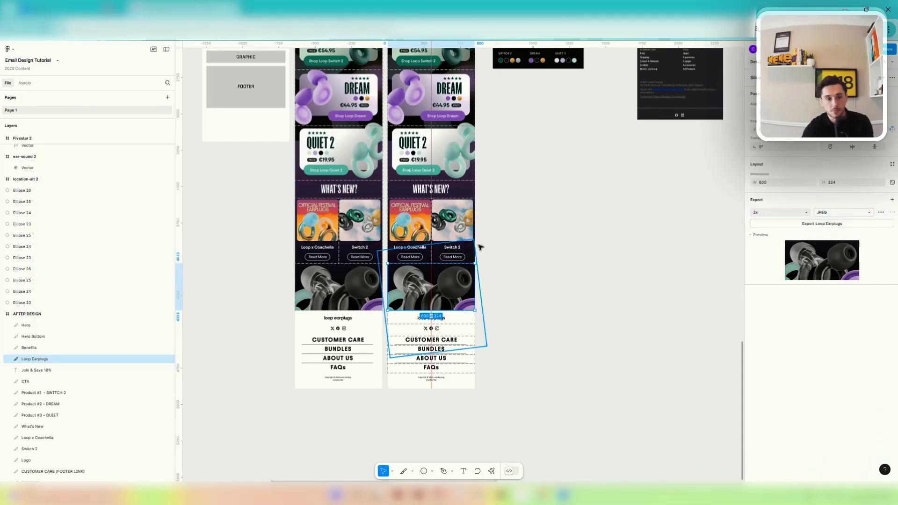
Change the CTA slice's export setting to 2x JPEG and export it.
scroll(472, 253, up, 3)
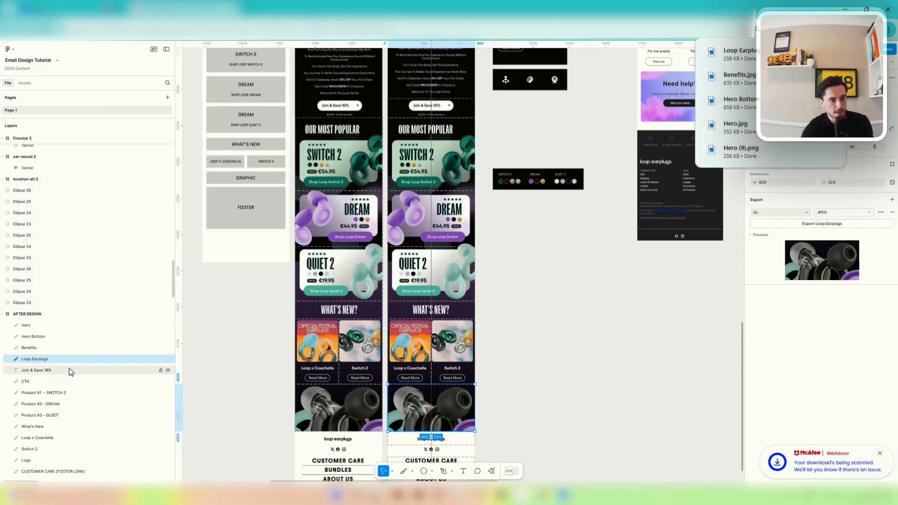
click(57, 379)
scroll(592, 224, up, 4)
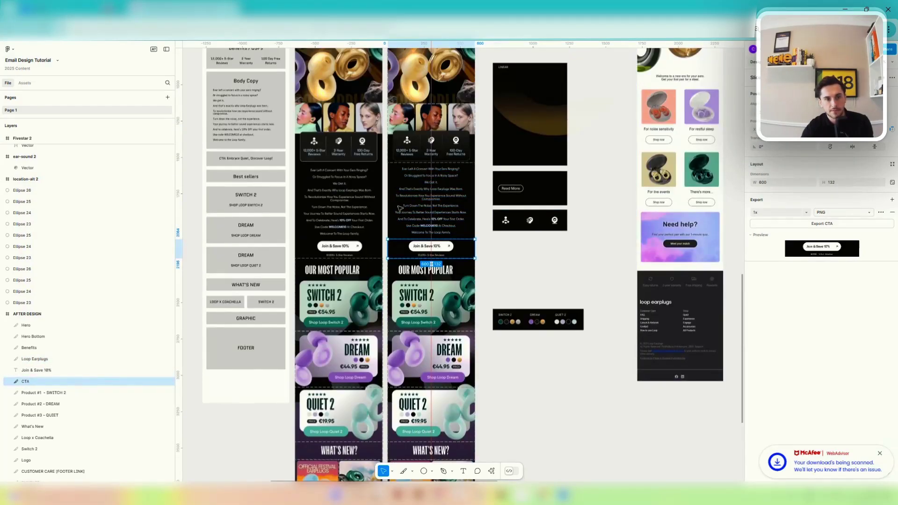
scroll(445, 371, down, 5)
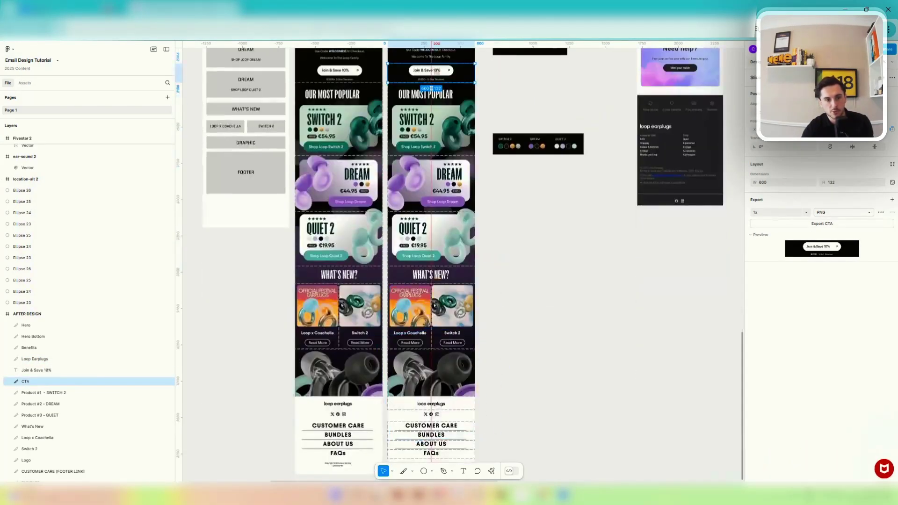
scroll(445, 327, up, 5)
scroll(445, 221, up, 5)
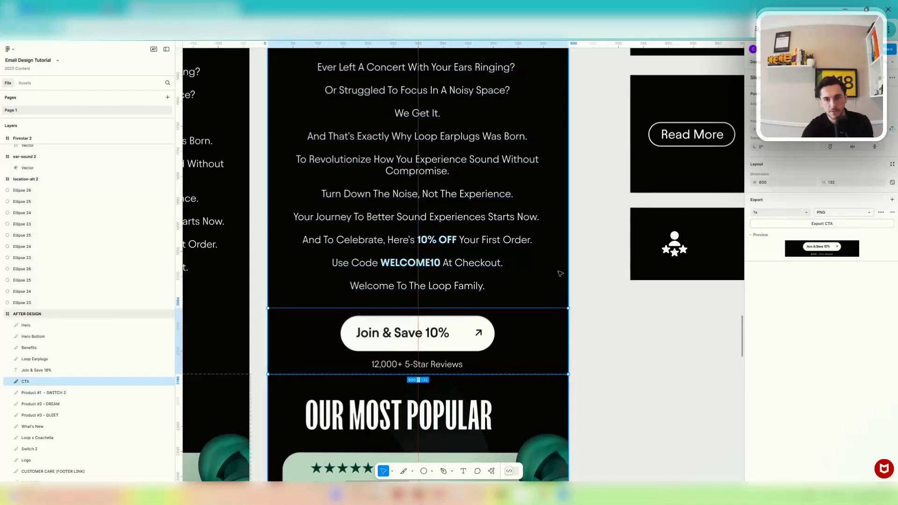
click(806, 212)
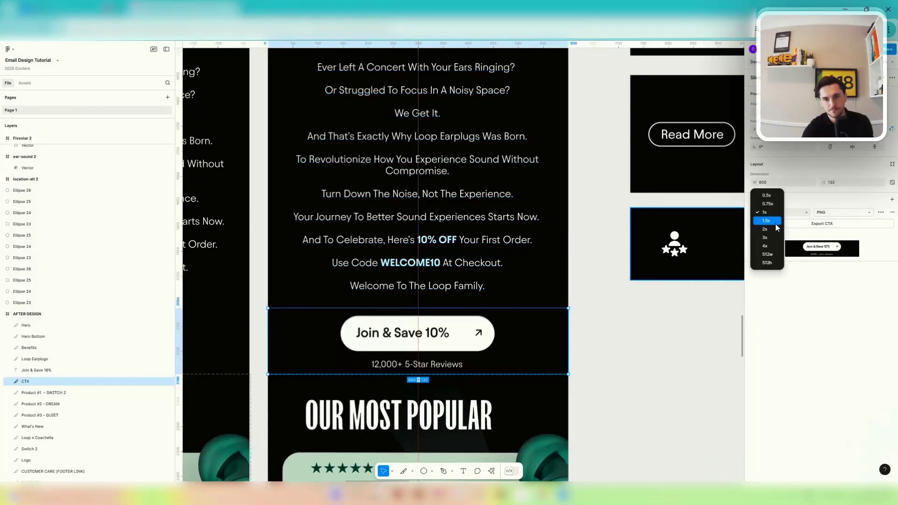
click(765, 229)
click(855, 212)
click(835, 224)
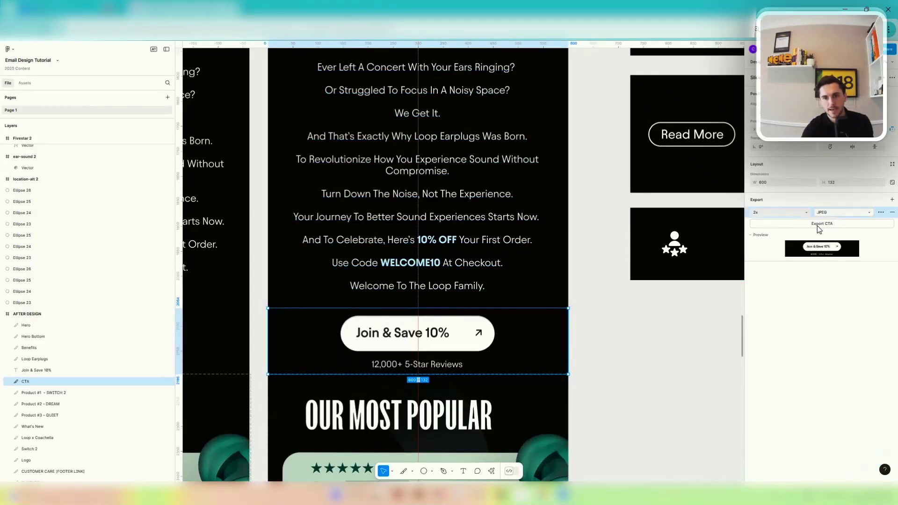
Change the Product #1 - SWITCH 2 slice's export setting to 2x JPEG and export it.
scroll(297, 276, down, 5)
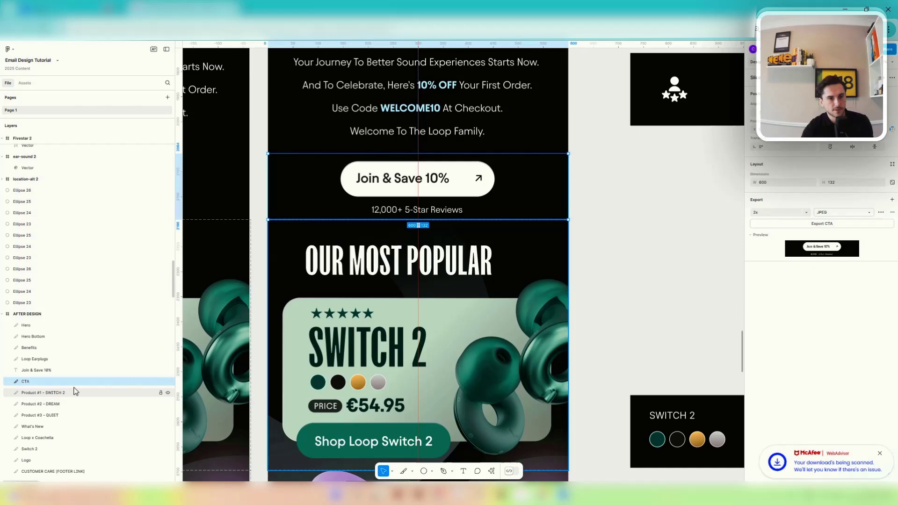
scroll(82, 395, down, 3)
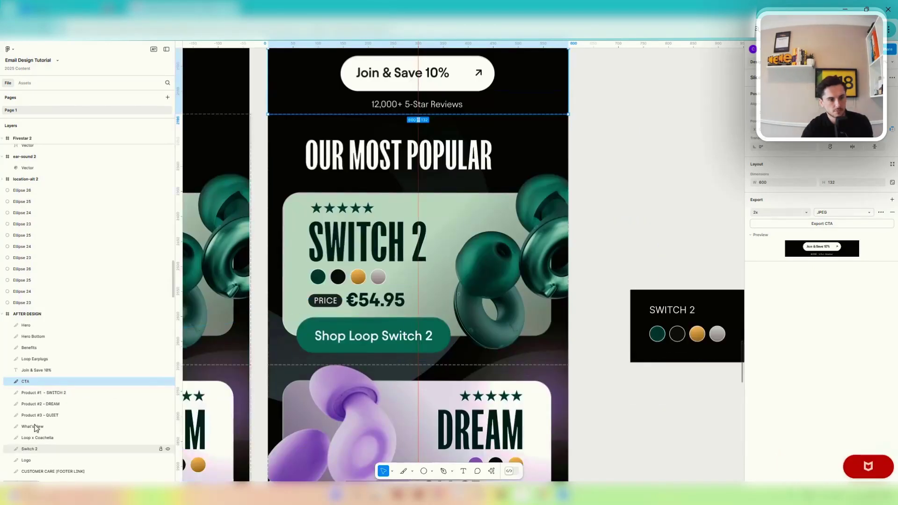
click(88, 394)
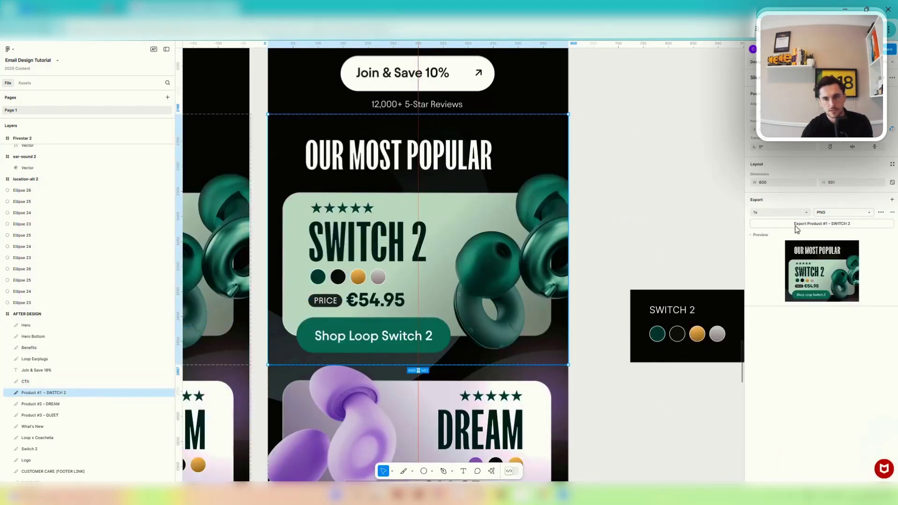
click(805, 213)
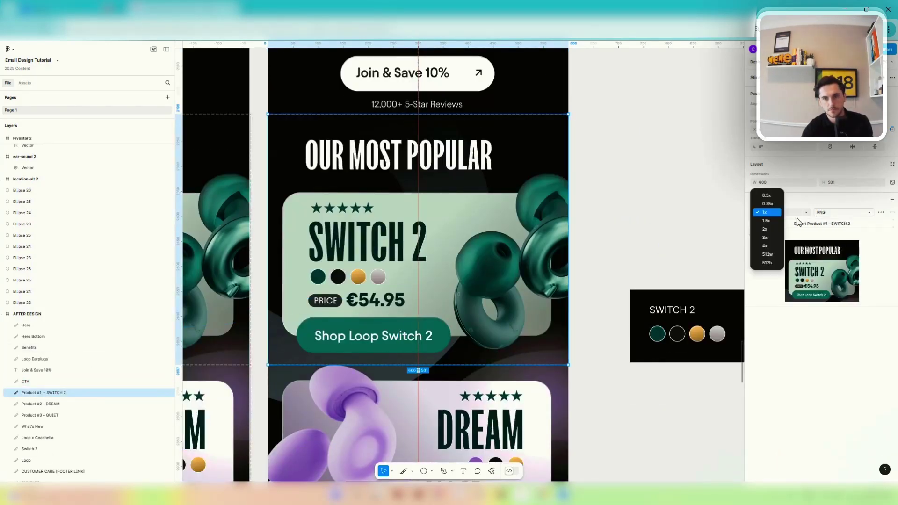
click(775, 234)
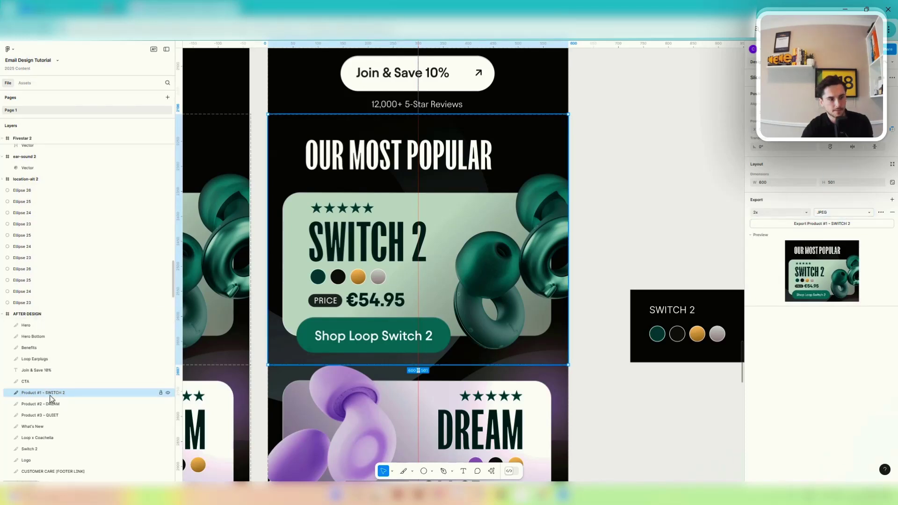
Export the Product #2 - DREAM and Product #3 - QUIET slices as 2x JPEGs.
click(58, 405)
click(822, 223)
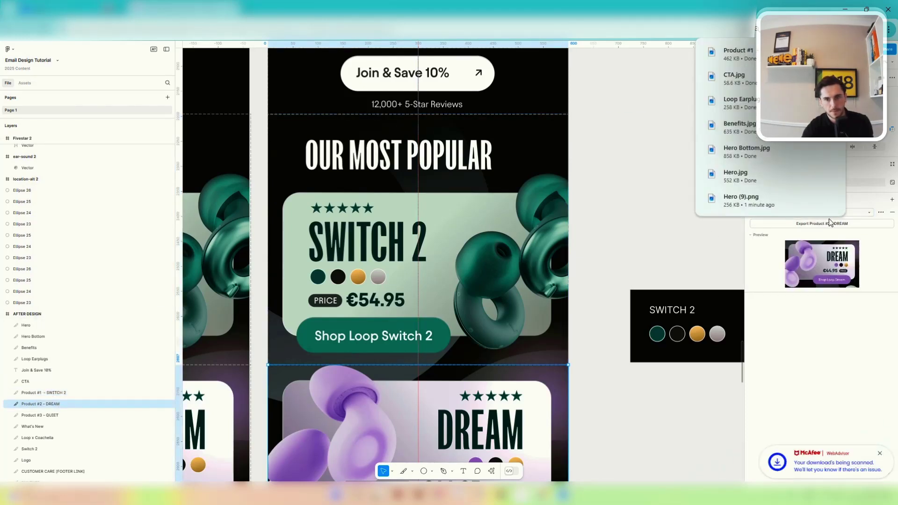
click(630, 200)
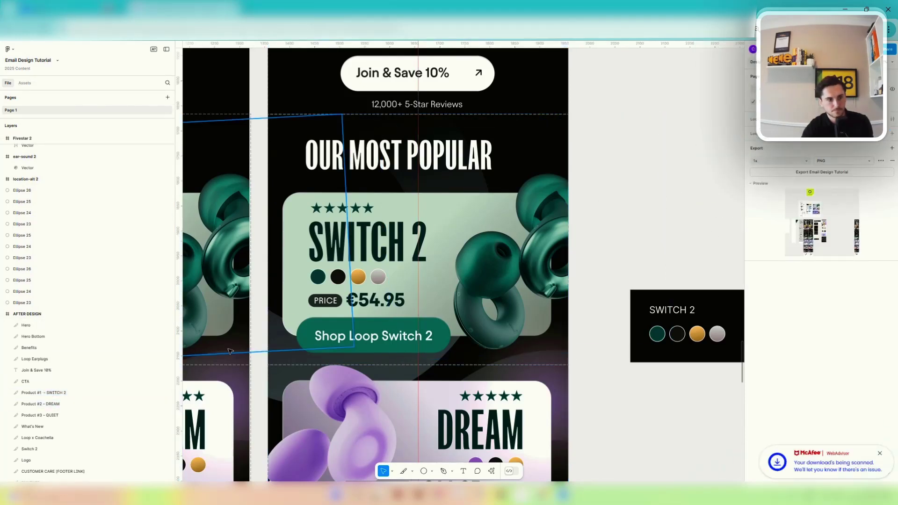
click(59, 415)
click(828, 212)
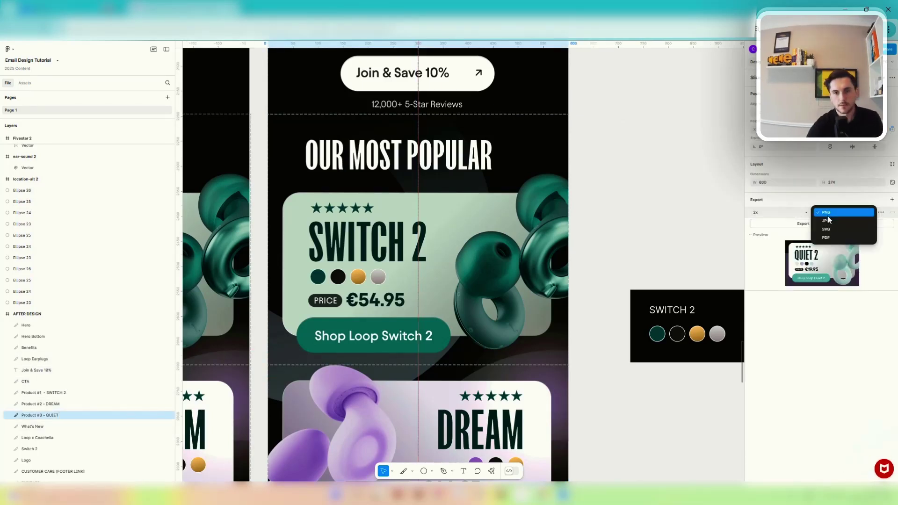
click(827, 221)
Deselect the slices and switch to the Compress JPEG website holding the exported images.
scroll(380, 284, down, 5)
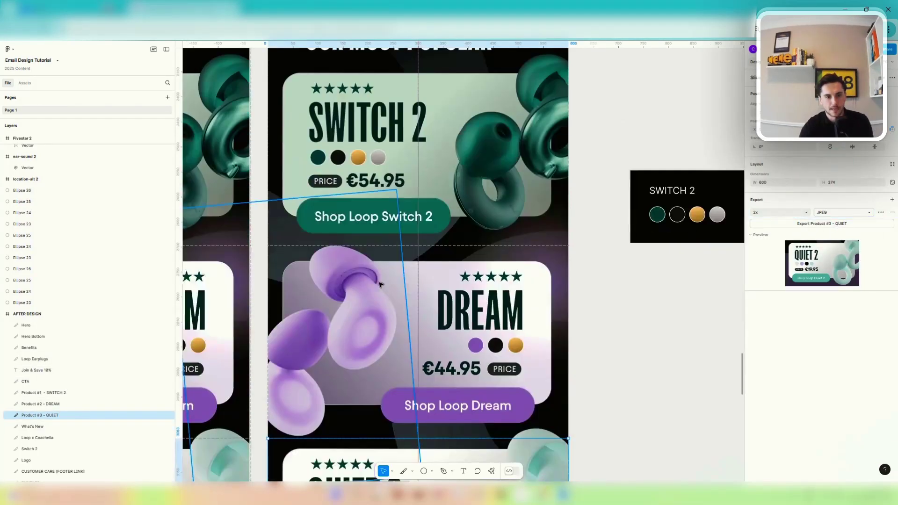
scroll(381, 284, down, 5)
scroll(365, 328, down, 3)
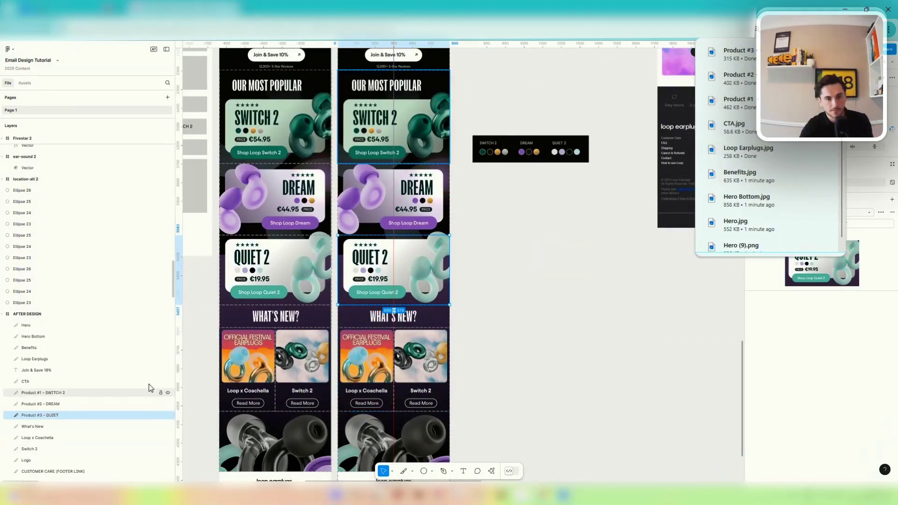
click(516, 240)
scroll(490, 333, up, 5)
scroll(490, 333, down, 3)
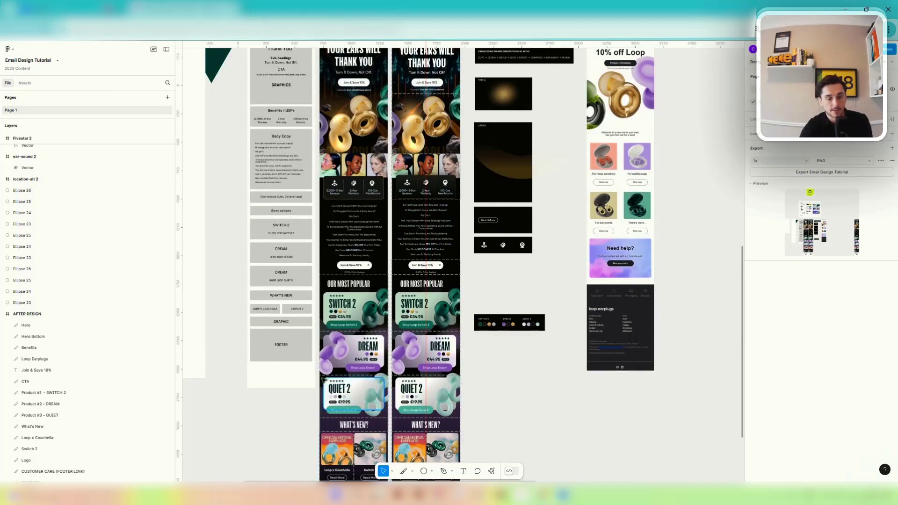
key(ctrl+Tab)
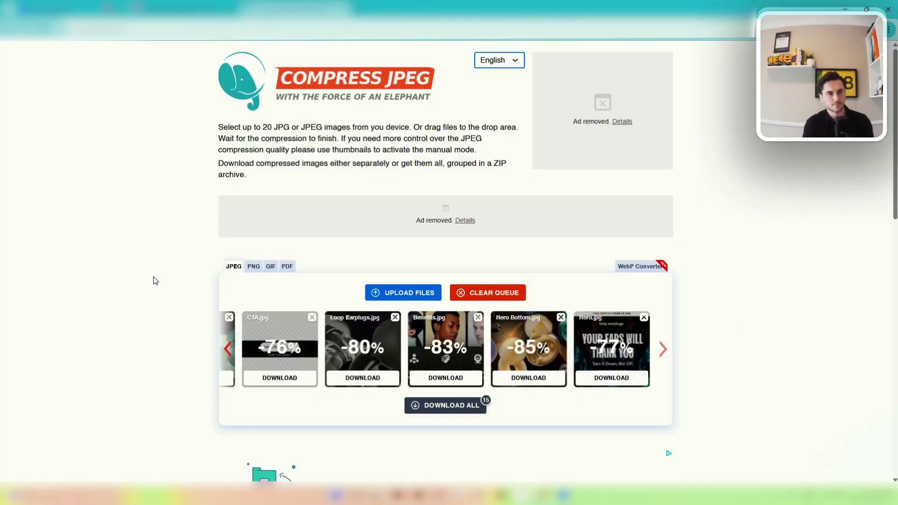
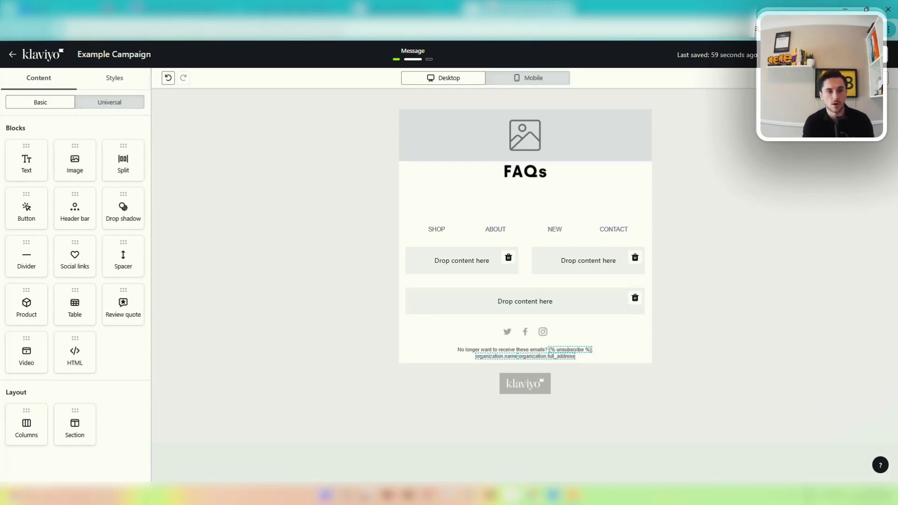
Fill the empty image block above the FAQs image with Hero (9) from the image library, and duplicate the block.
click(526, 131)
click(75, 220)
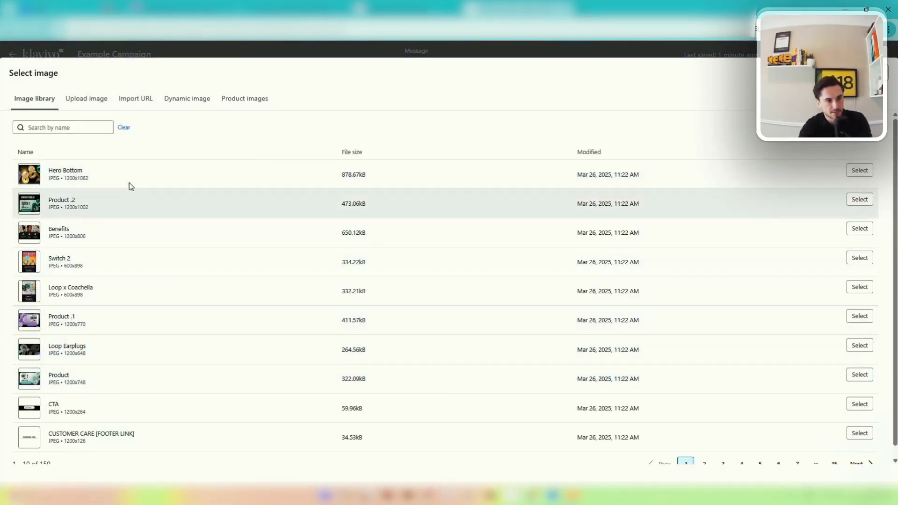
scroll(117, 411, down, 1)
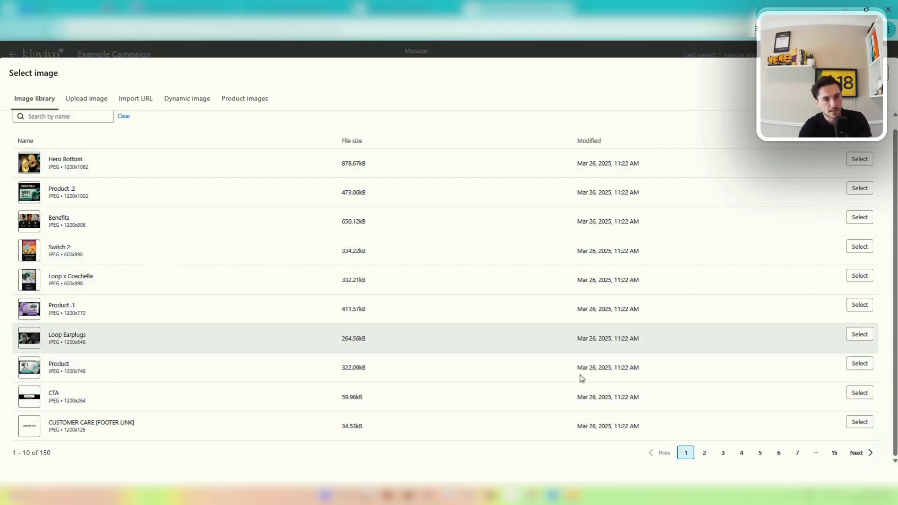
click(704, 452)
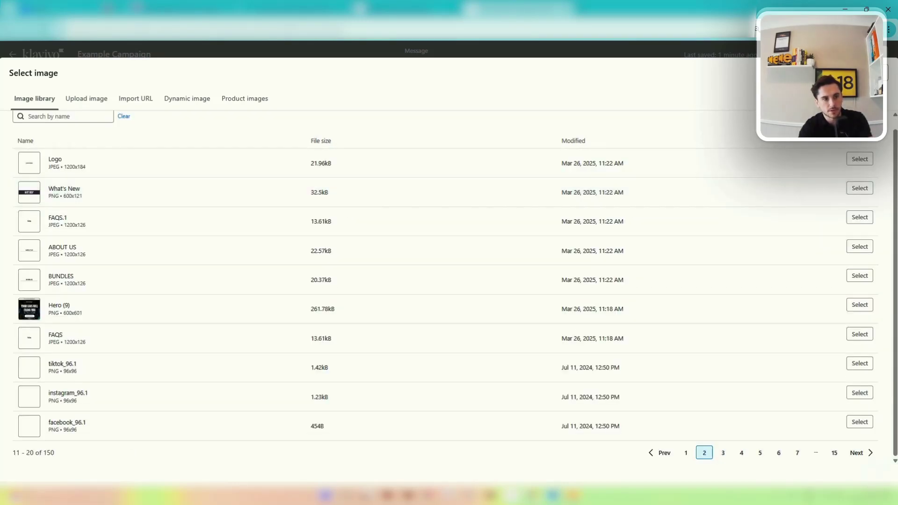
click(864, 304)
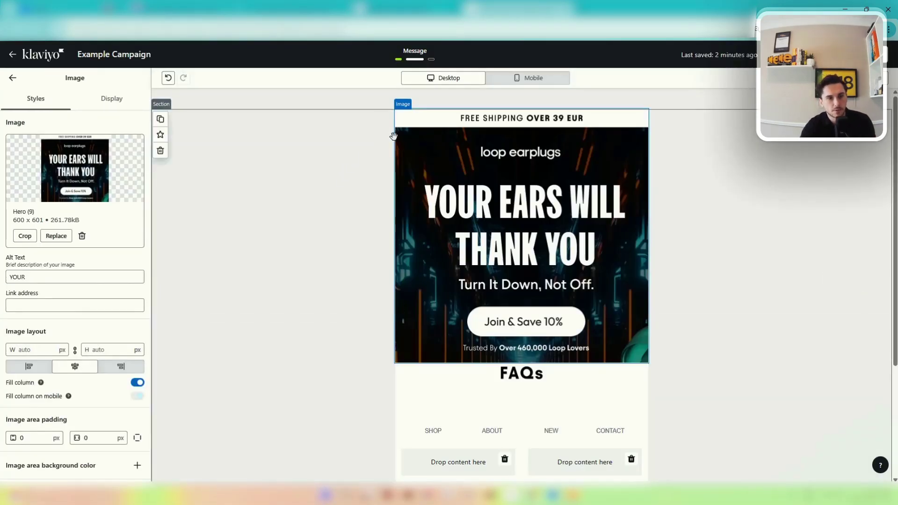
click(387, 120)
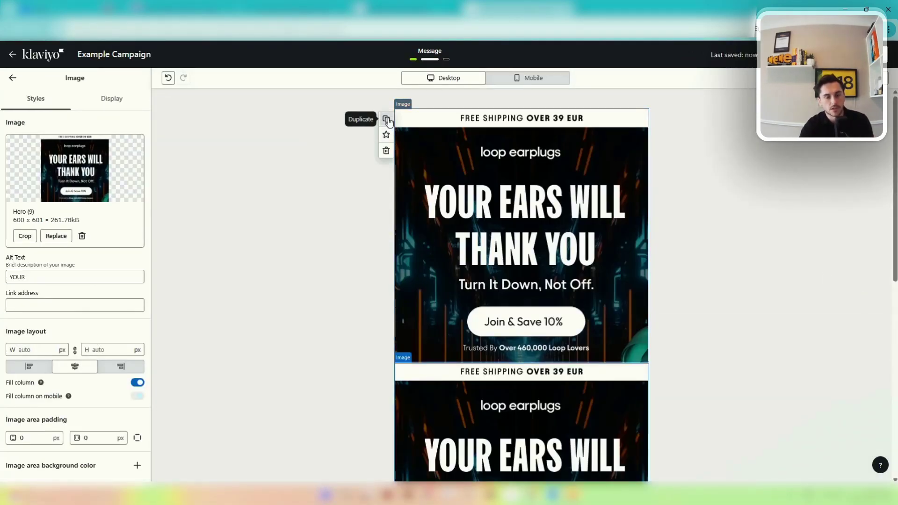
Replace the image in the duplicated lower hero block with Hero Bottom from the image library.
scroll(464, 344, down, 3)
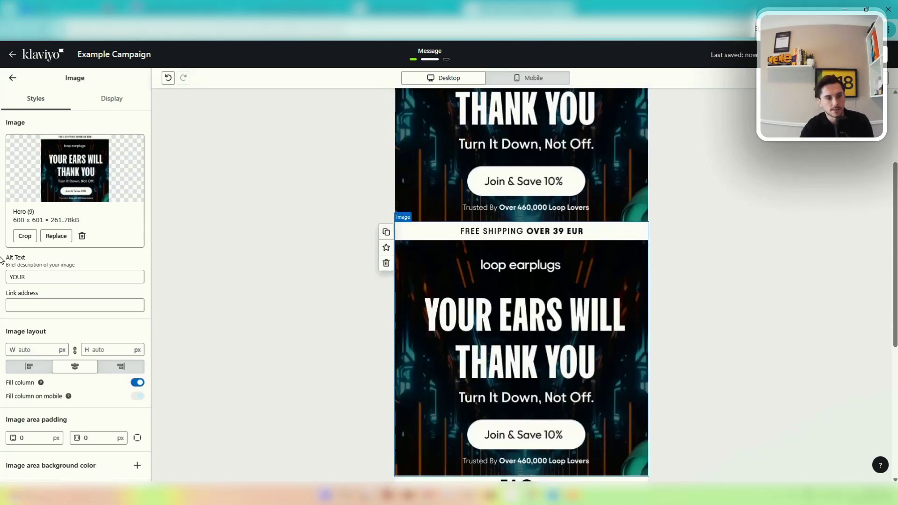
click(56, 236)
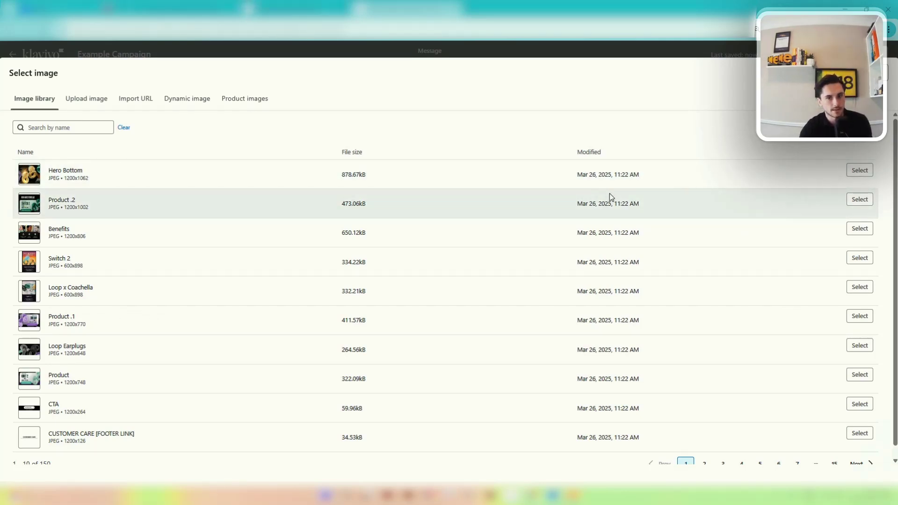
click(860, 170)
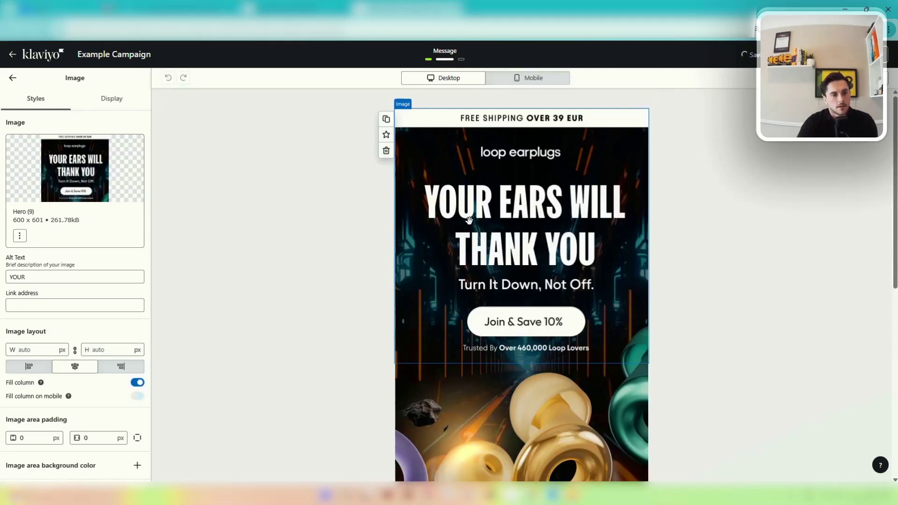
Clear the alt text of the Hero (9) image block at the start of the email.
scroll(469, 220, up, 4)
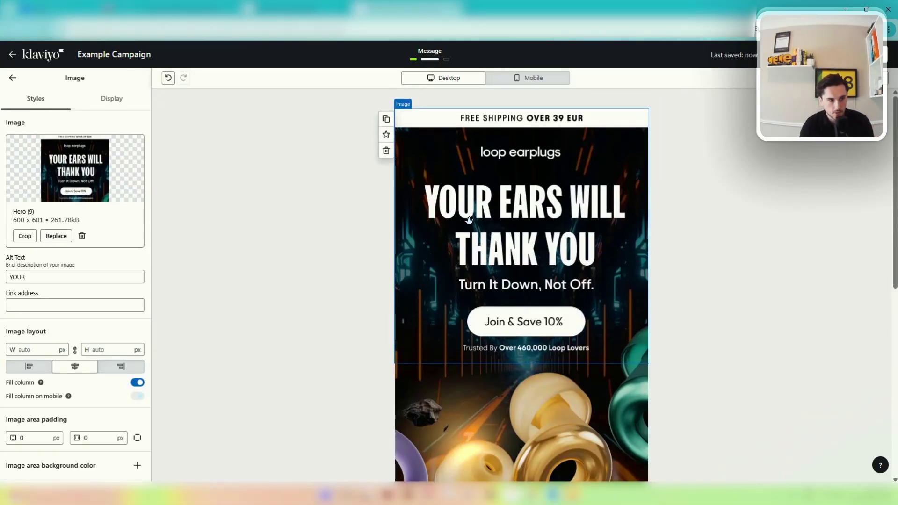
double_click(46, 273)
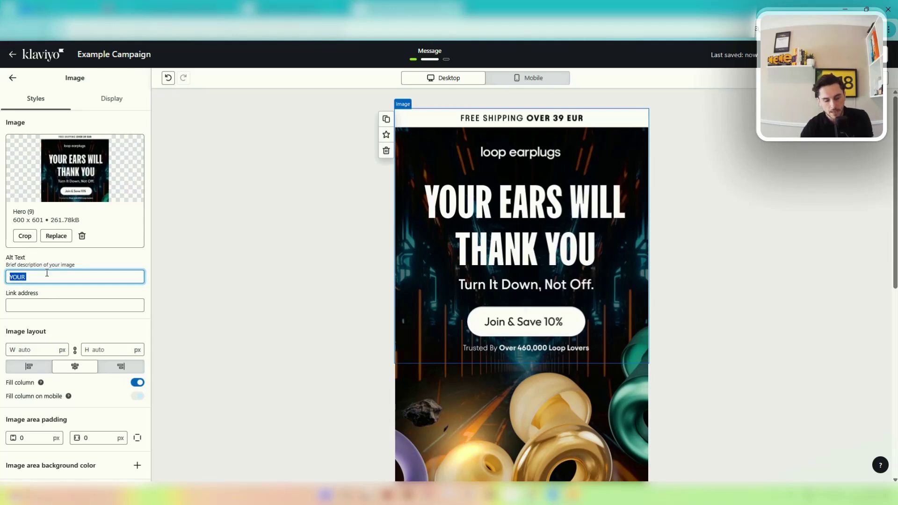
key(BackSpace)
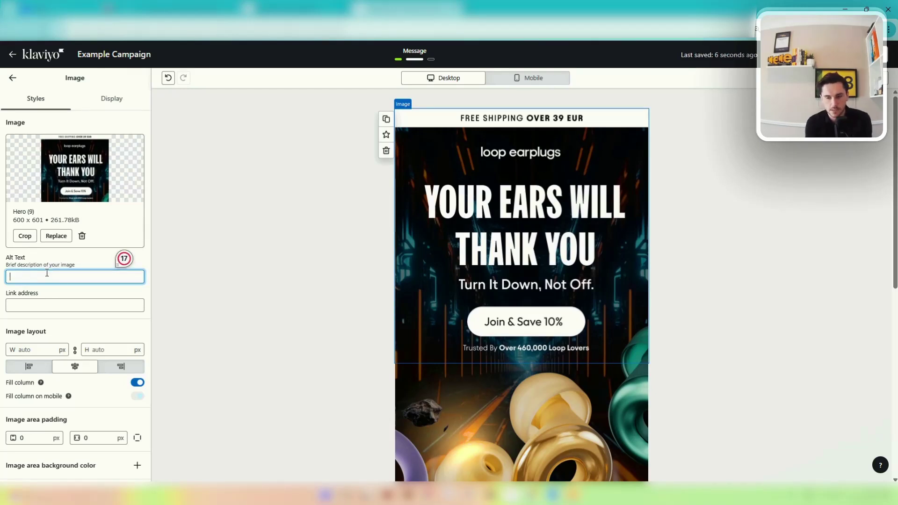
key(BackSpace)
key(BackSpace)
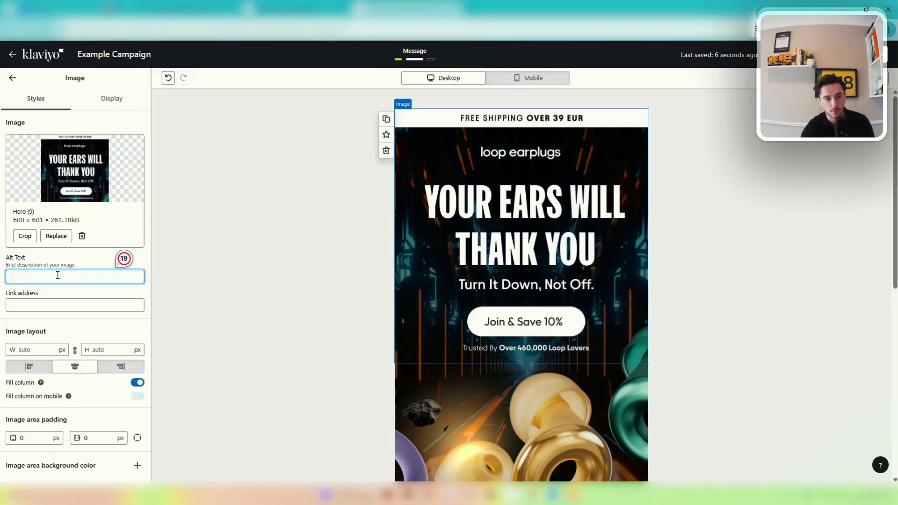
scroll(521, 397, down, 4)
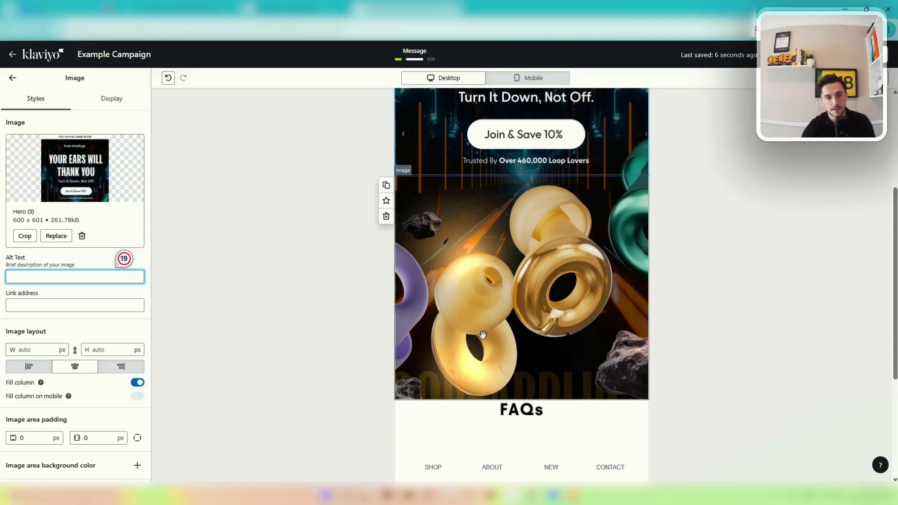
scroll(482, 335, up, 3)
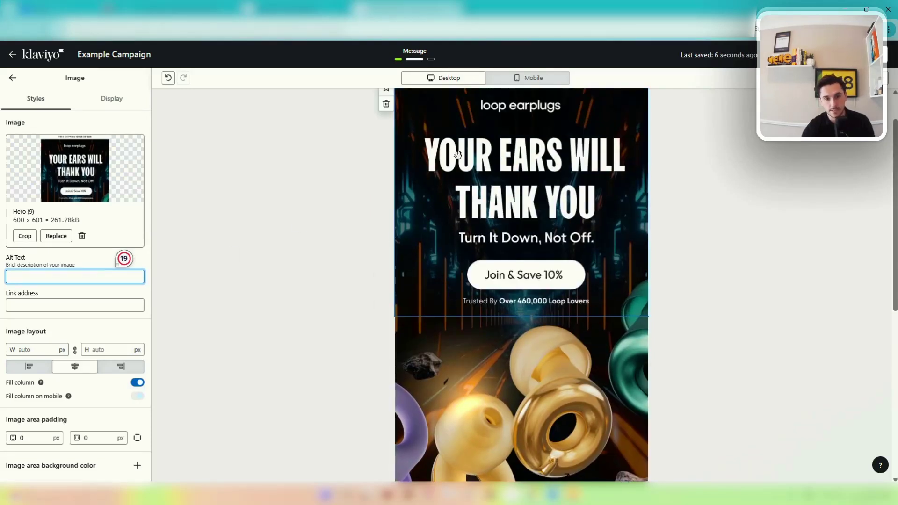
scroll(564, 443, down, 1)
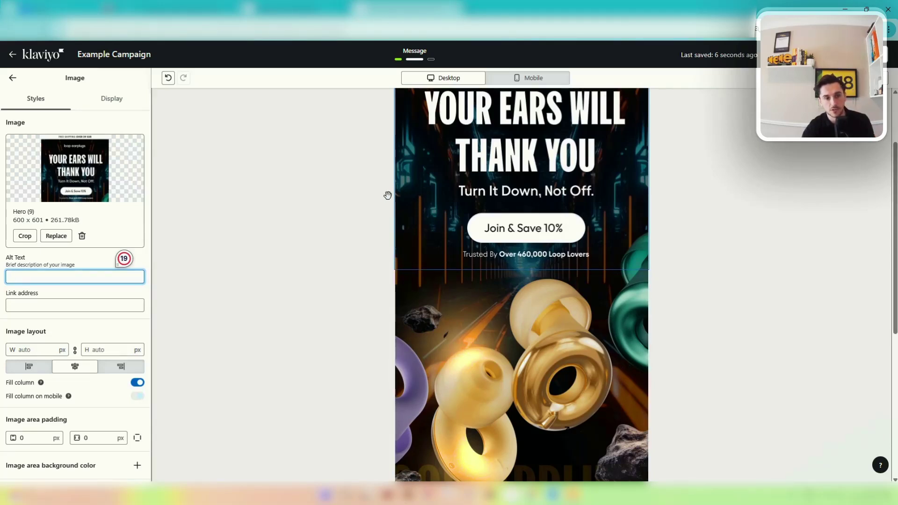
click(348, 197)
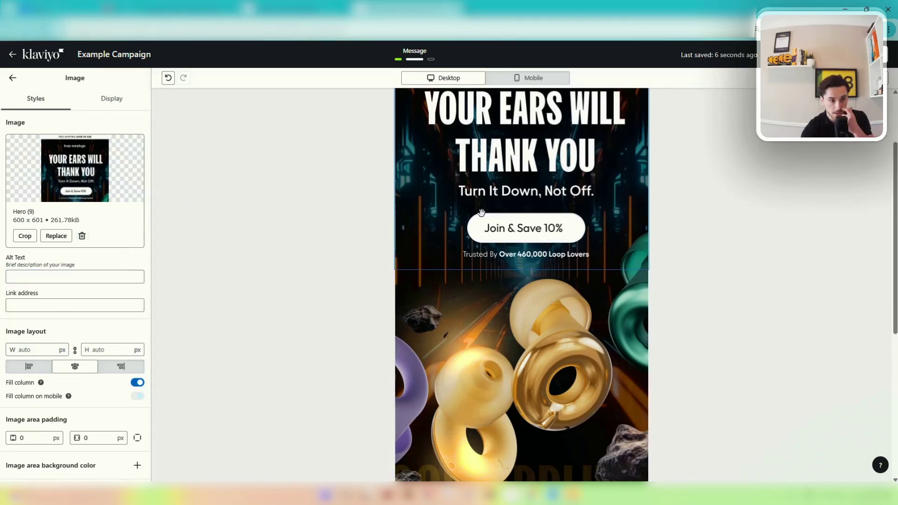
click(25, 276)
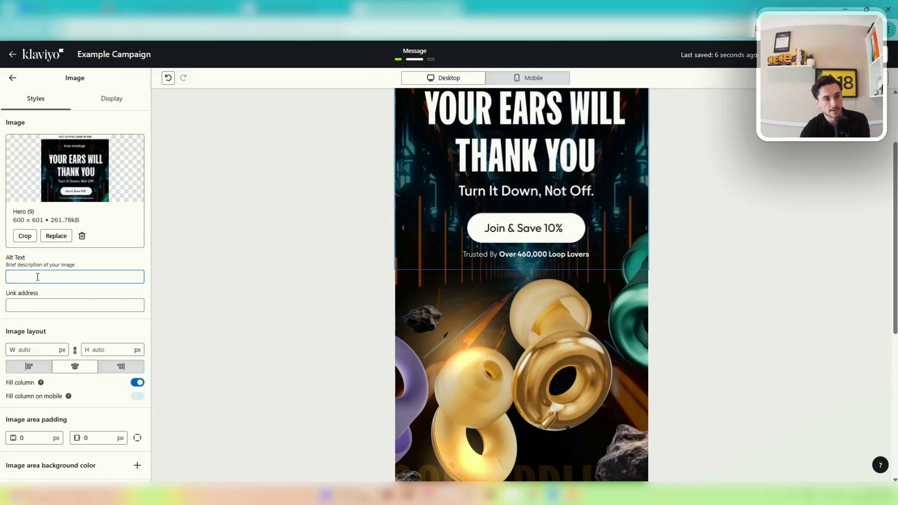
click(465, 180)
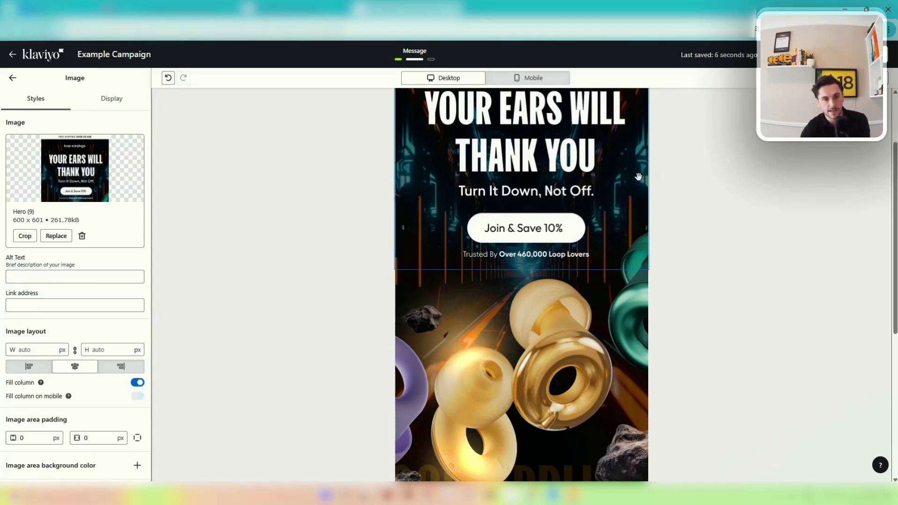
scroll(638, 177, up, 1)
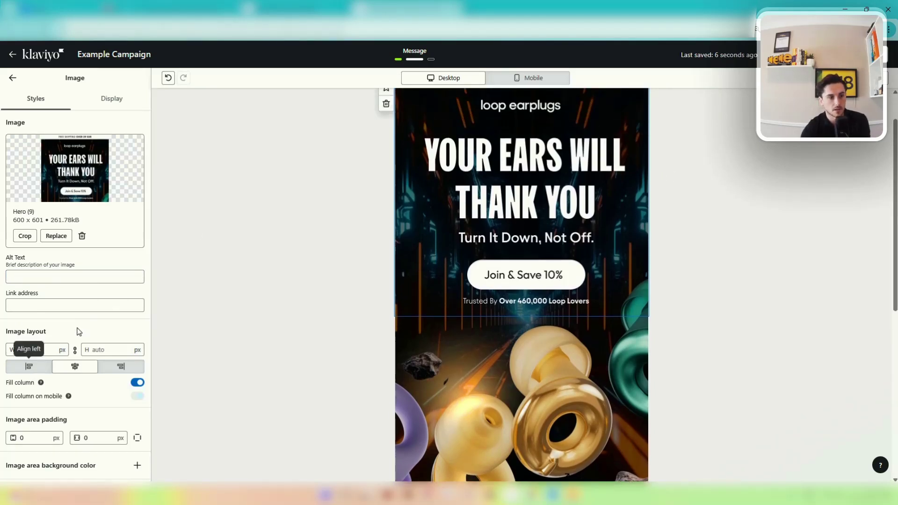
click(82, 306)
Duplicate the Hero Bottom image block and replace the copy's image with Benefits from the image library.
scroll(395, 257, down, 3)
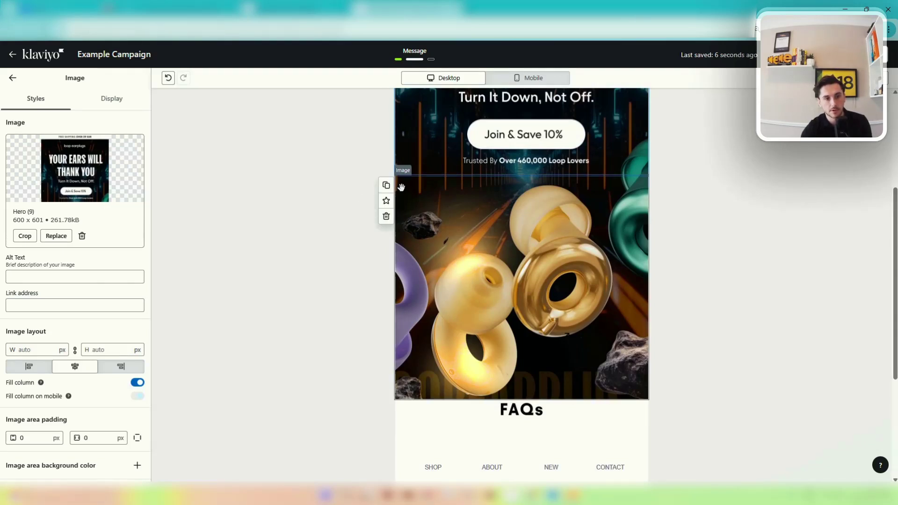
click(386, 185)
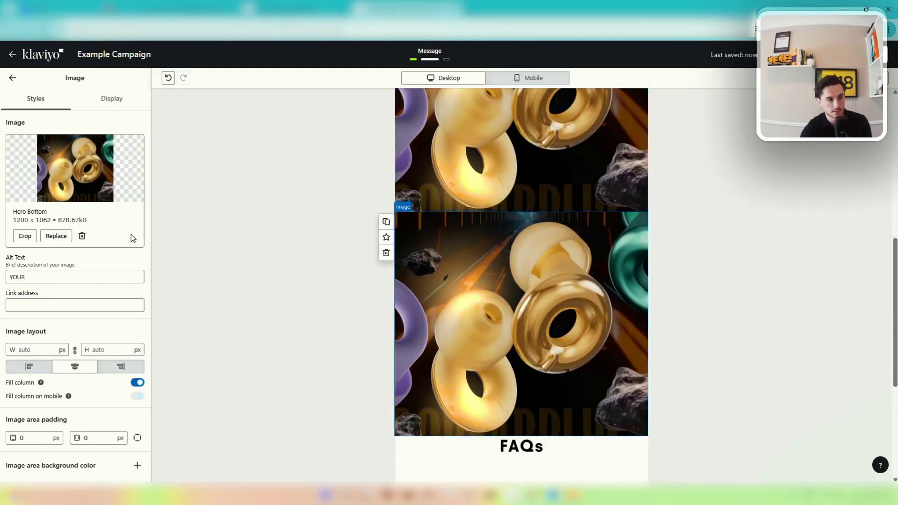
click(56, 235)
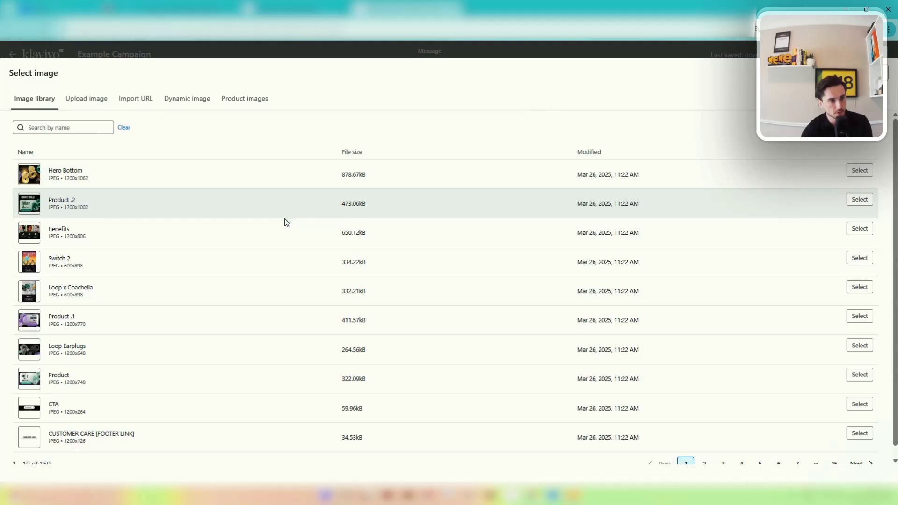
click(863, 229)
click(395, 215)
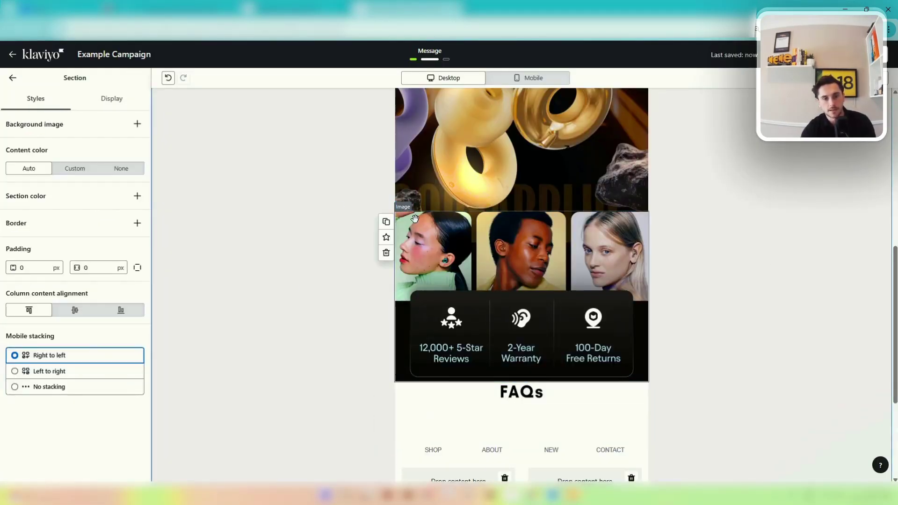
Review how the stacked hero and benefits images line up in the desktop and mobile previews of the email.
scroll(393, 152, up, 5)
scroll(412, 134, down, 4)
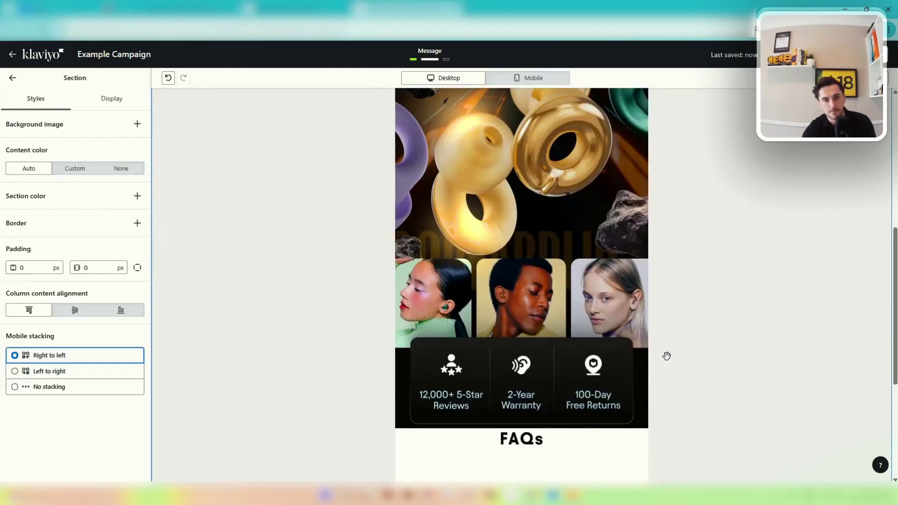
scroll(666, 355, up, 7)
scroll(476, 228, down, 5)
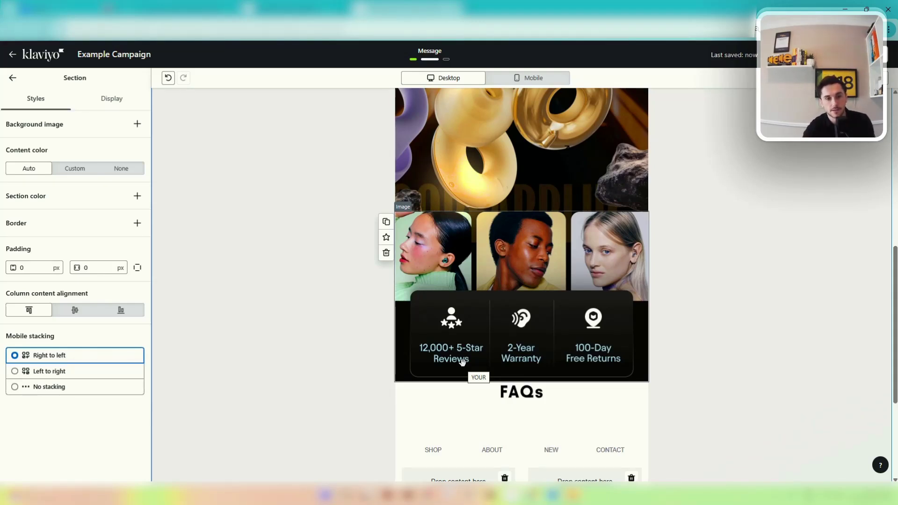
click(517, 78)
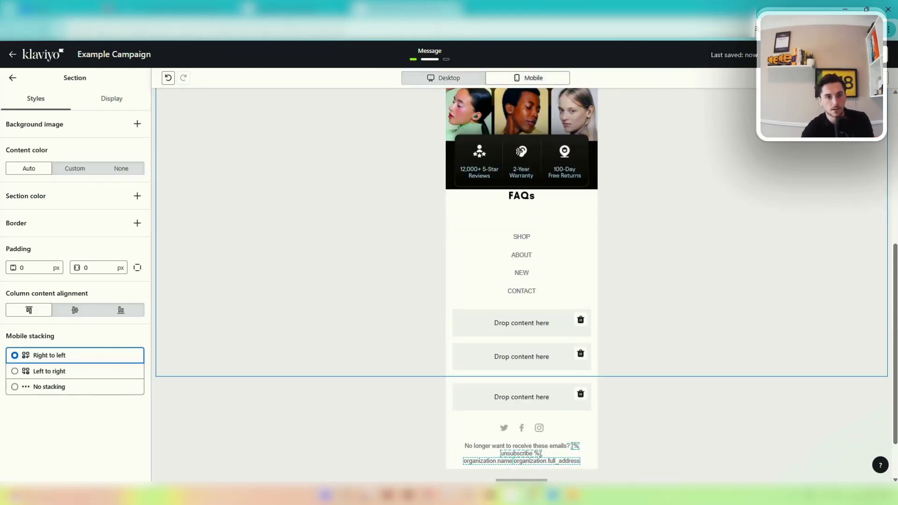
click(442, 78)
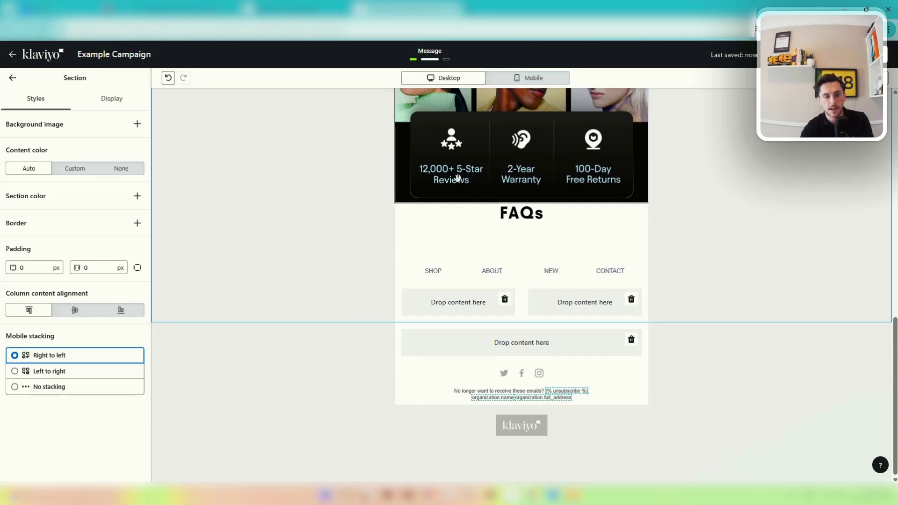
scroll(457, 178, up, 4)
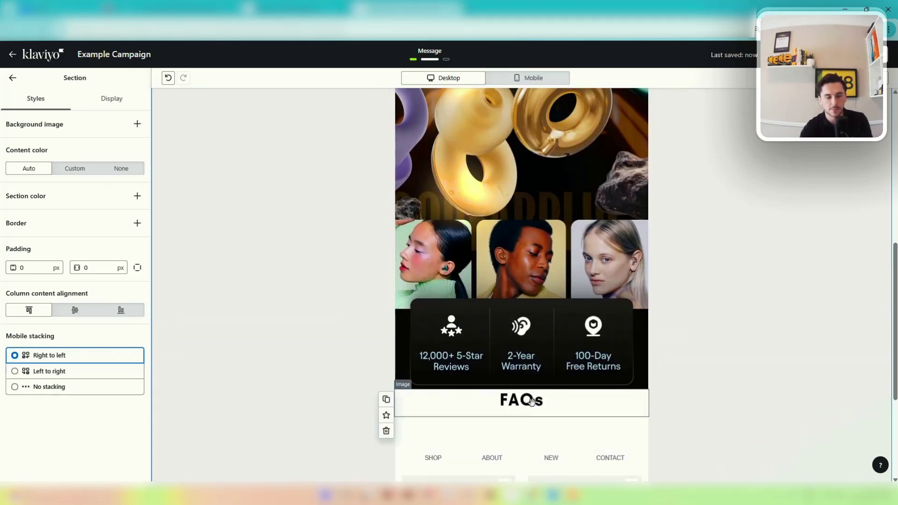
click(531, 79)
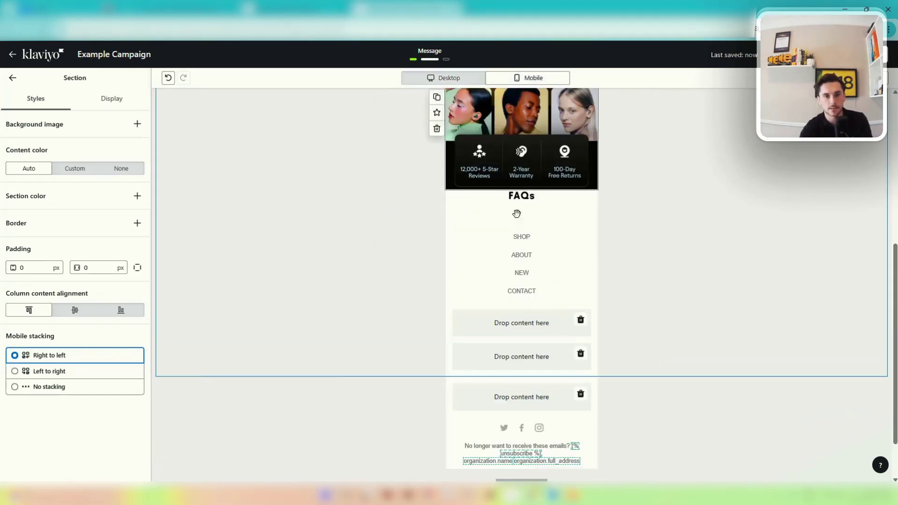
scroll(508, 212, up, 4)
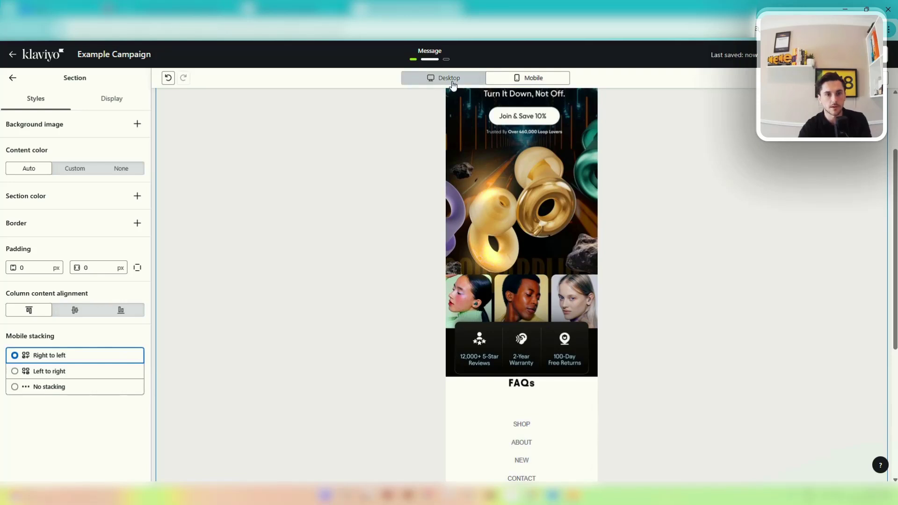
click(444, 78)
scroll(481, 138, up, 5)
scroll(497, 197, down, 2)
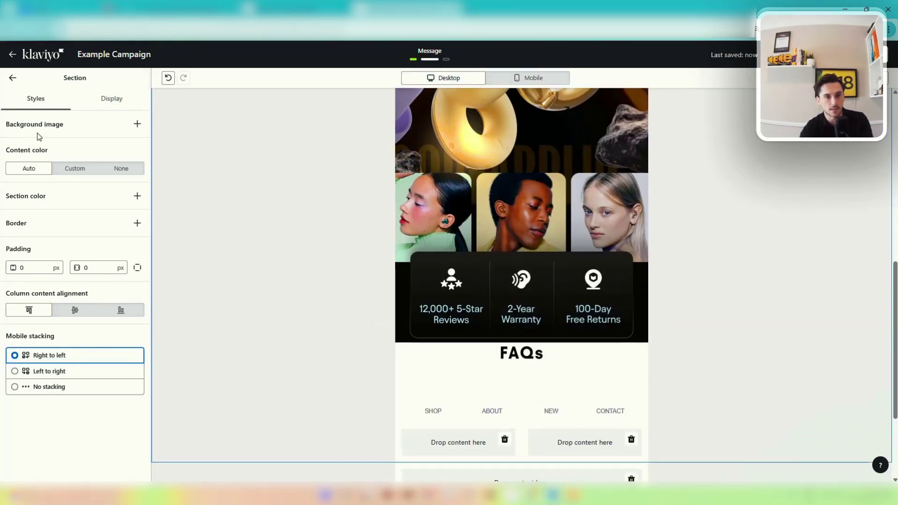
Add a text block between the Benefits image and the FAQs image, with block background color 000000.
click(12, 78)
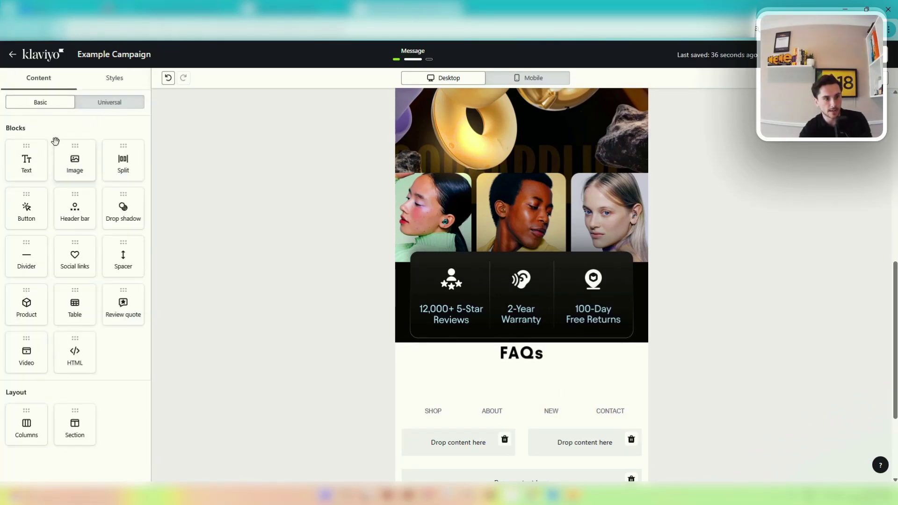
drag(26, 159, 503, 330)
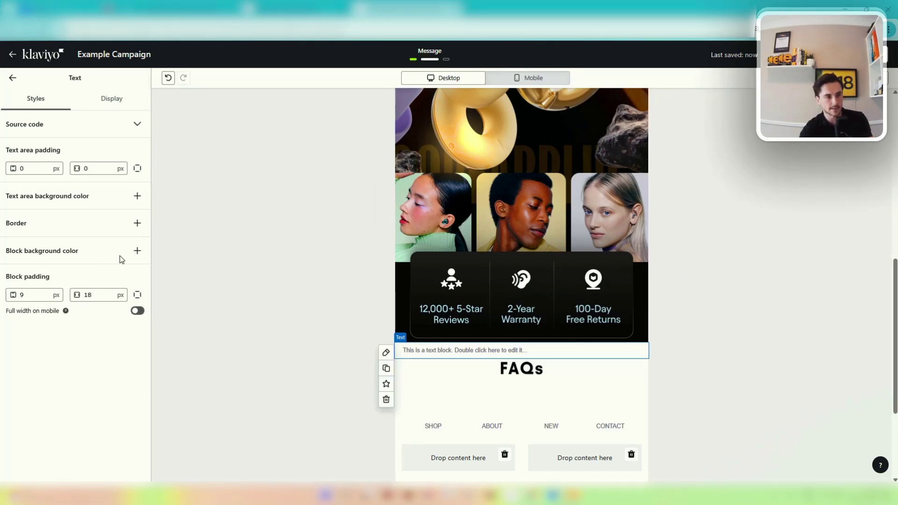
click(137, 251)
click(46, 272)
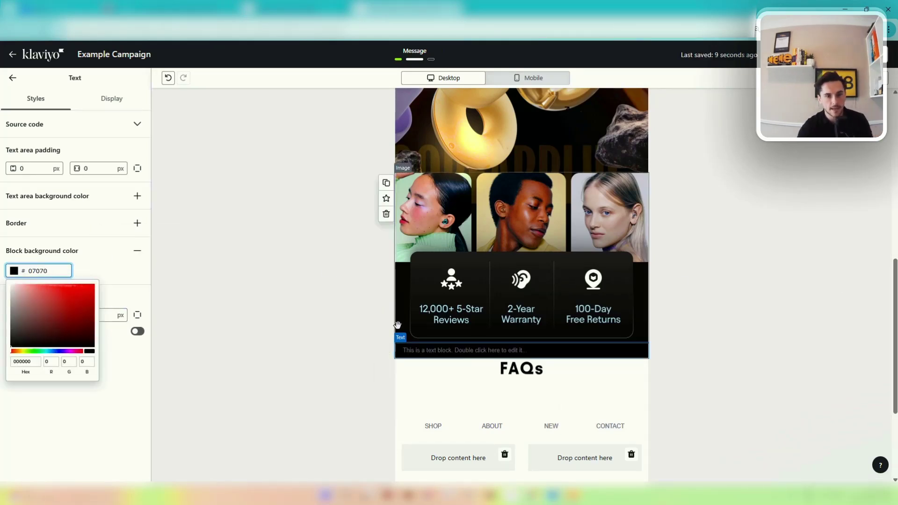
Set the placeholder text color in the black text block to white, FFFFFF.
double_click(448, 350)
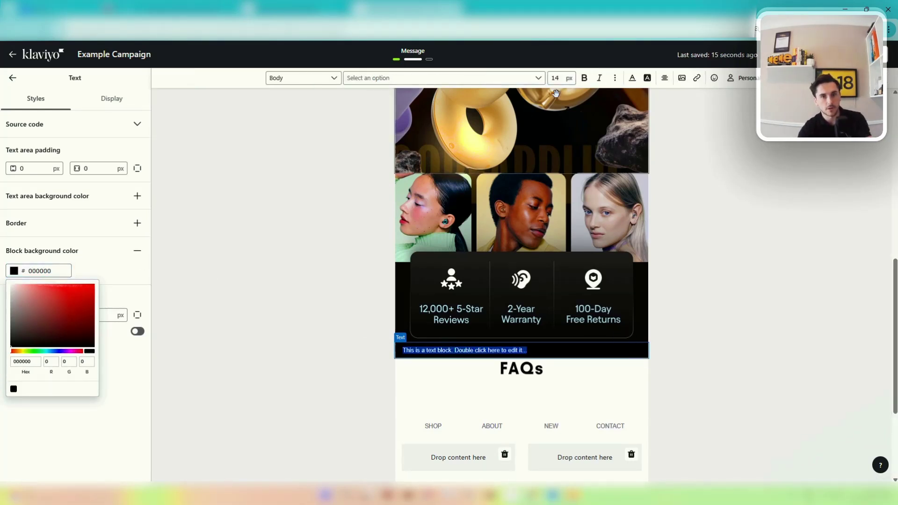
click(614, 77)
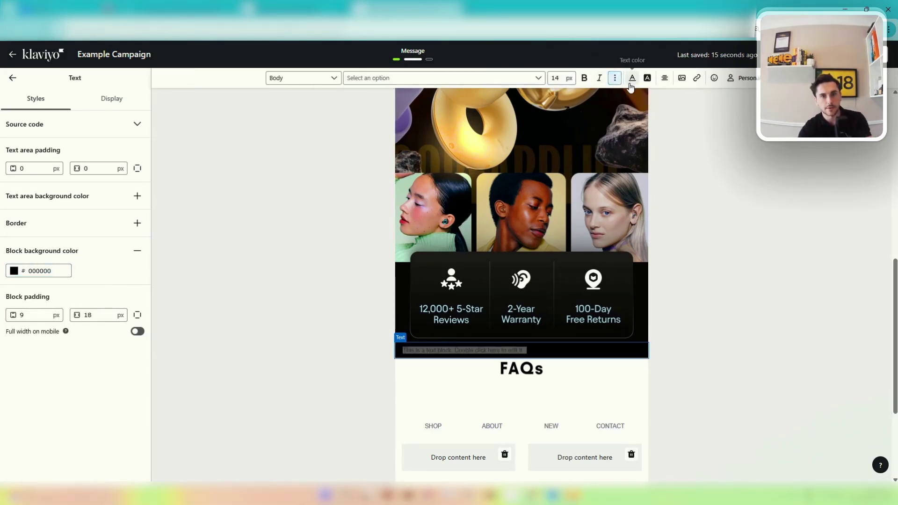
click(632, 78)
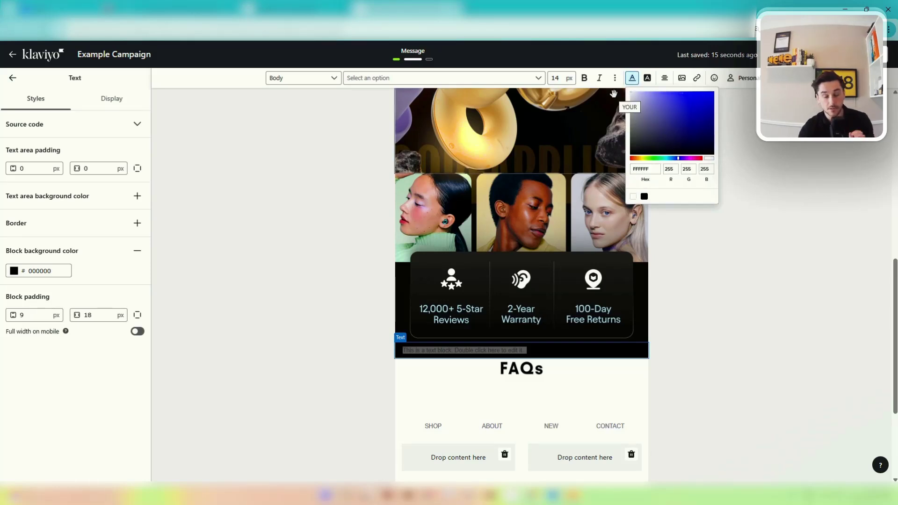
click(566, 352)
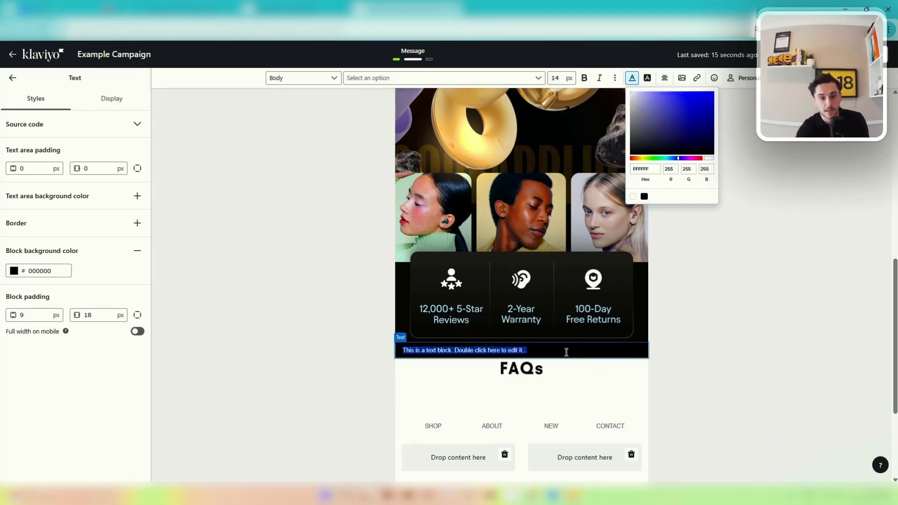
scroll(493, 225, up, 8)
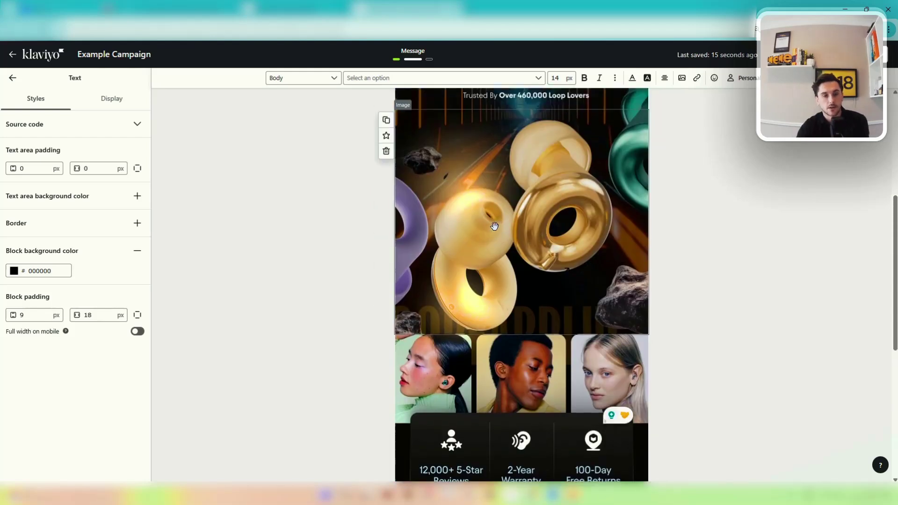
scroll(494, 226, down, 7)
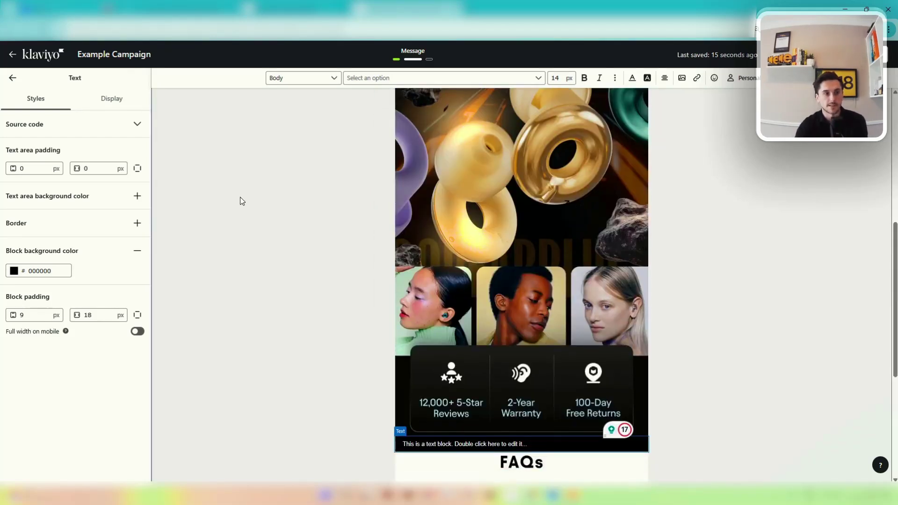
Leave the text block settings and set the email's template background color to white, FFFFFF.
click(13, 77)
click(12, 78)
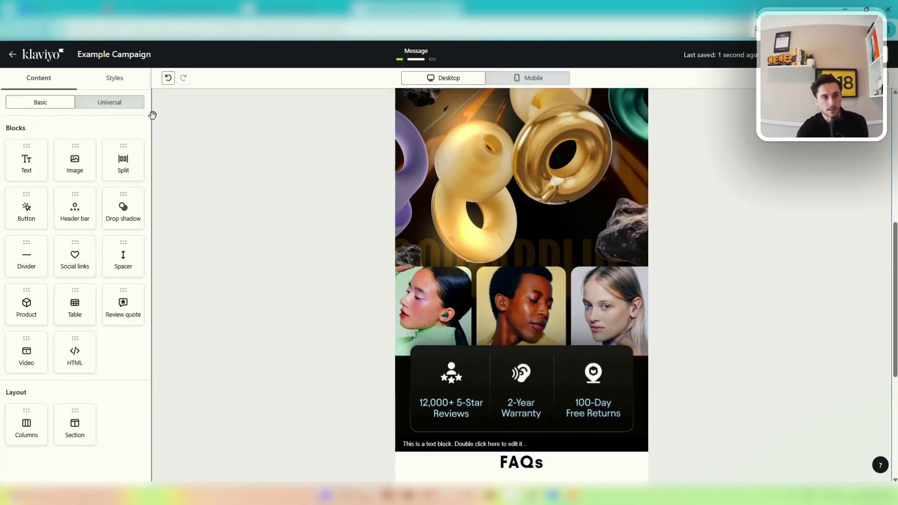
click(104, 81)
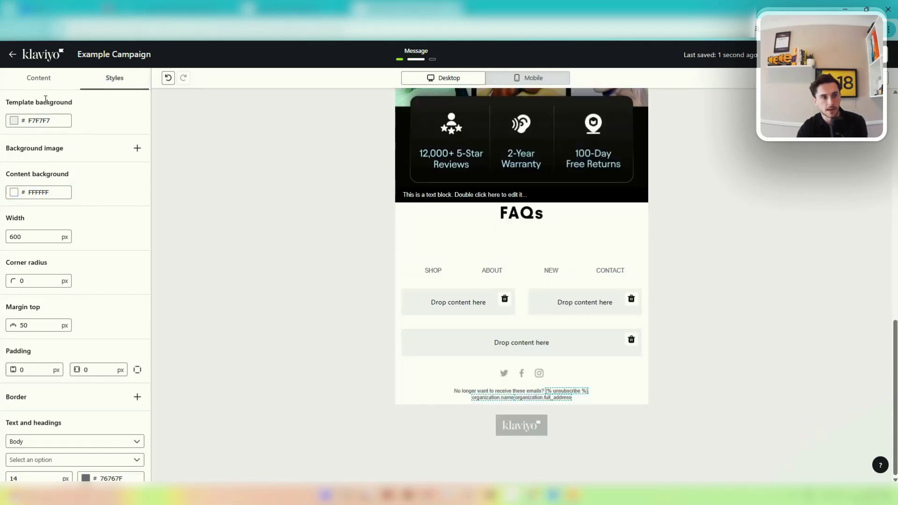
scroll(336, 347, up, 10)
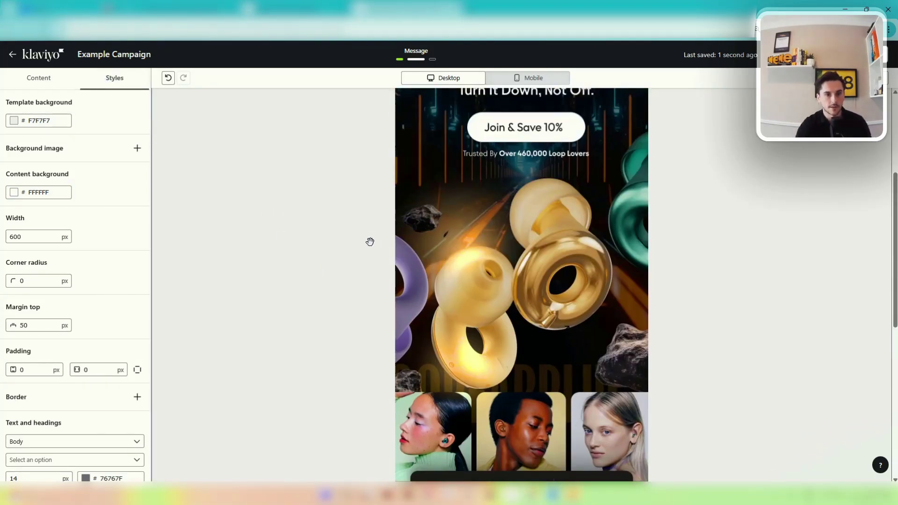
click(22, 125)
click(71, 164)
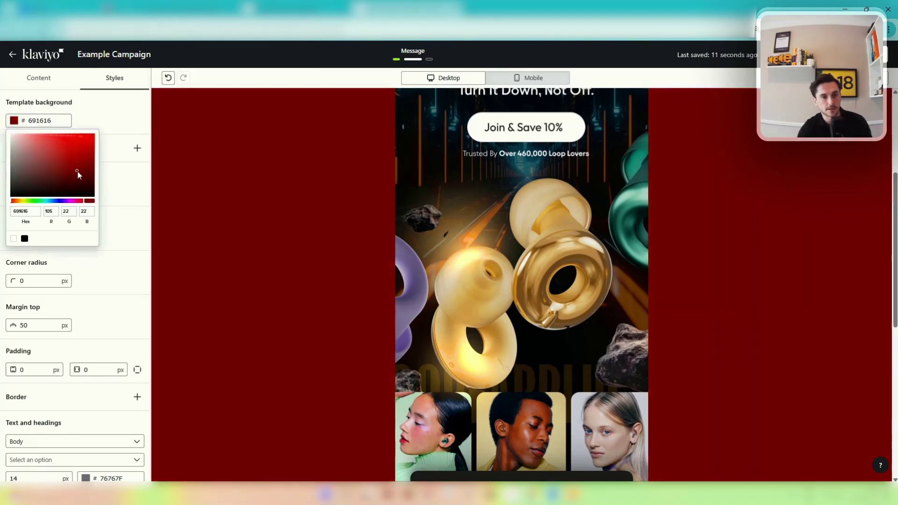
drag(77, 170, 3, 124)
click(111, 110)
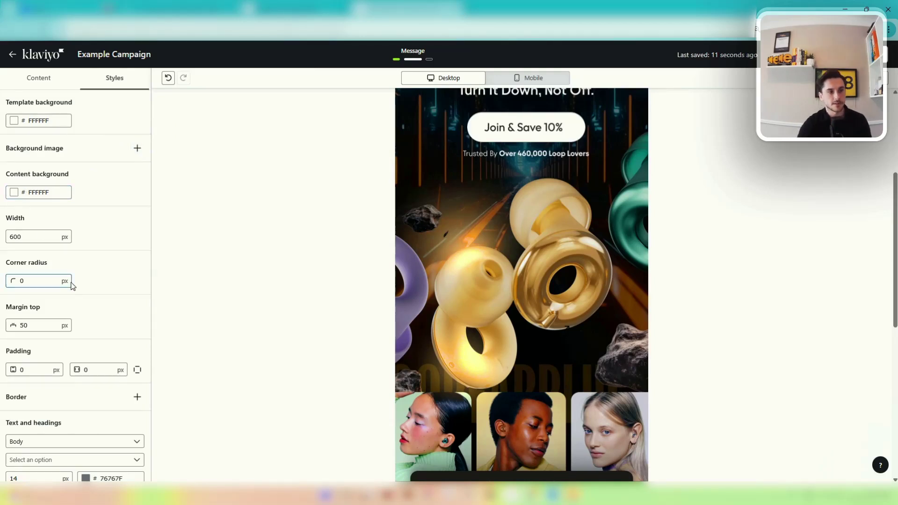
Set the template-wide body text size to 17 px.
click(31, 231)
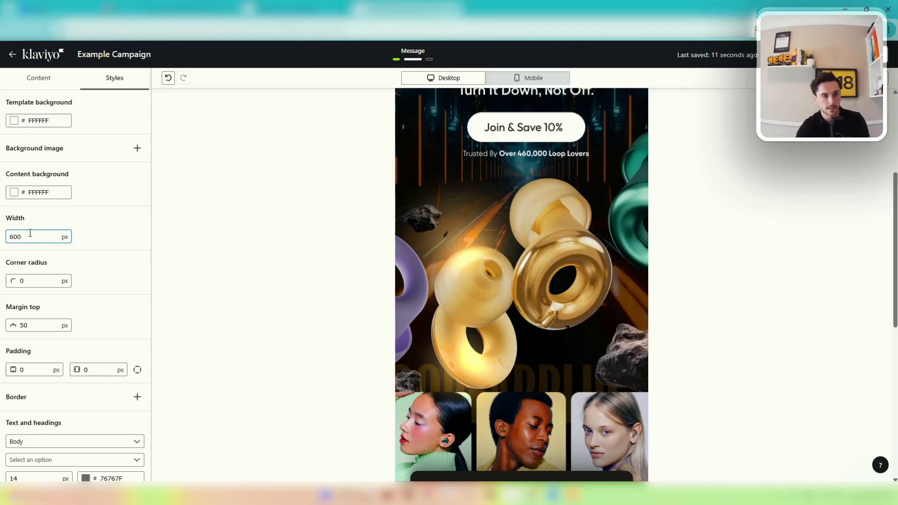
scroll(31, 275, down, 3)
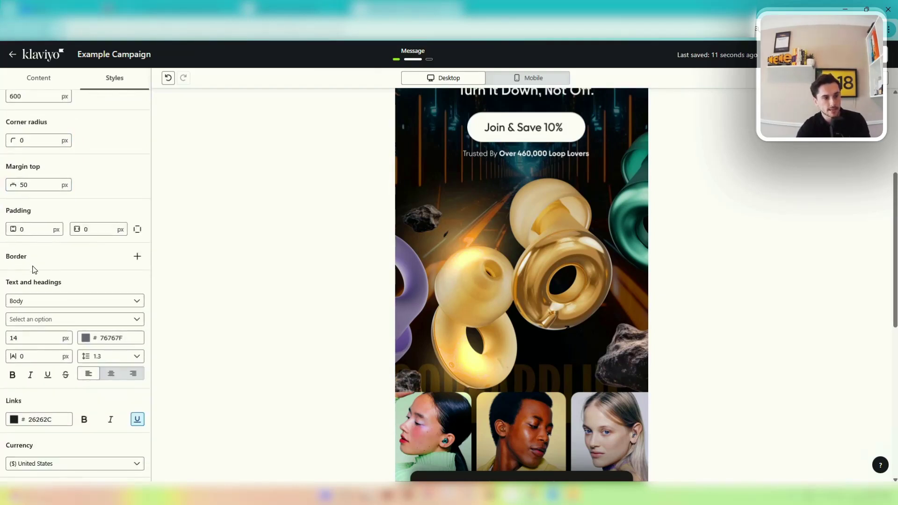
click(27, 339)
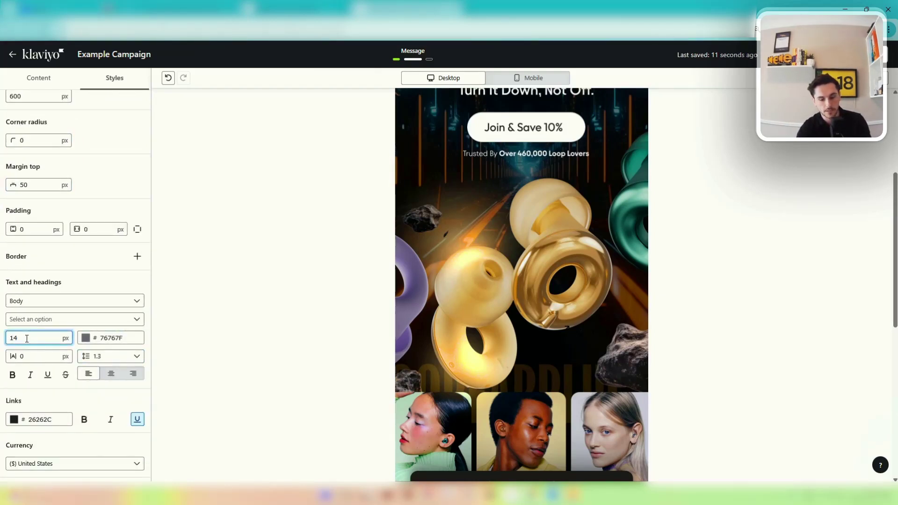
scroll(74, 304, up, 3)
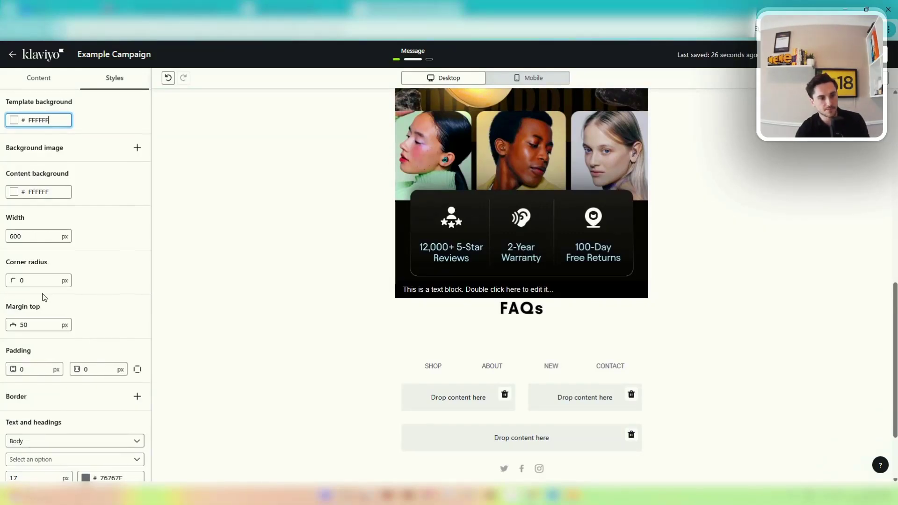
scroll(47, 374, down, 2)
click(47, 384)
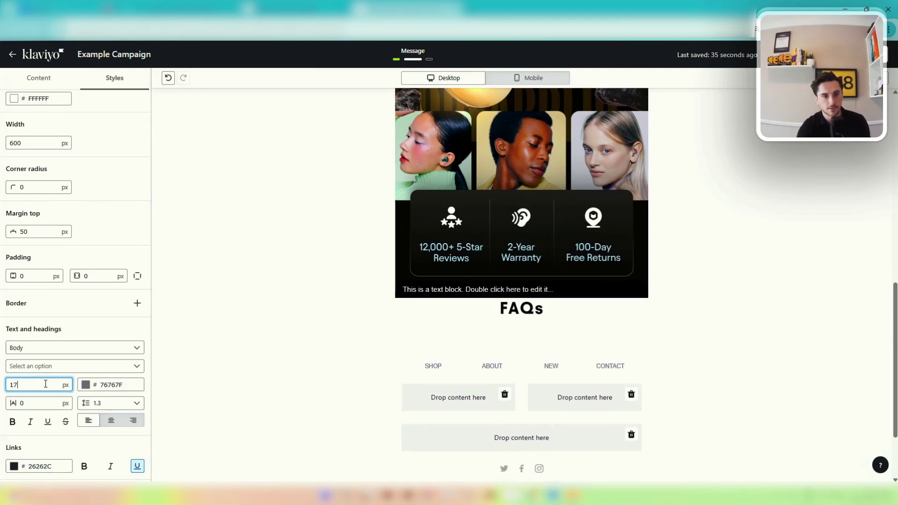
key(Down)
key(Up)
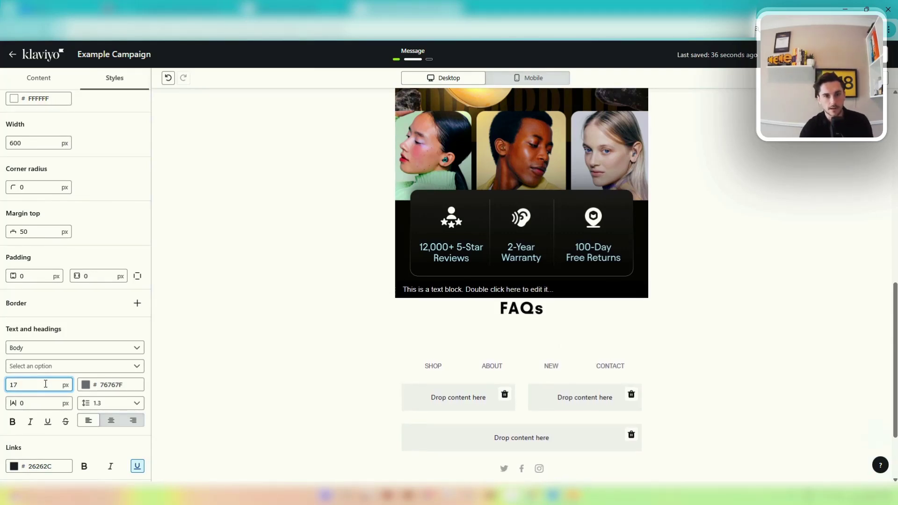
click(281, 211)
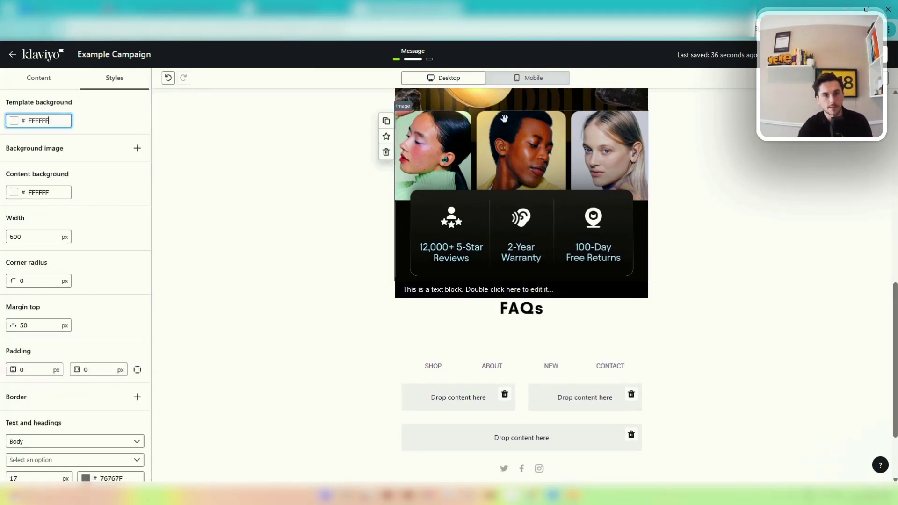
Check the email in the mobile preview and set the mobile body text size to 16 px.
scroll(73, 410, down, 1)
scroll(72, 411, down, 1)
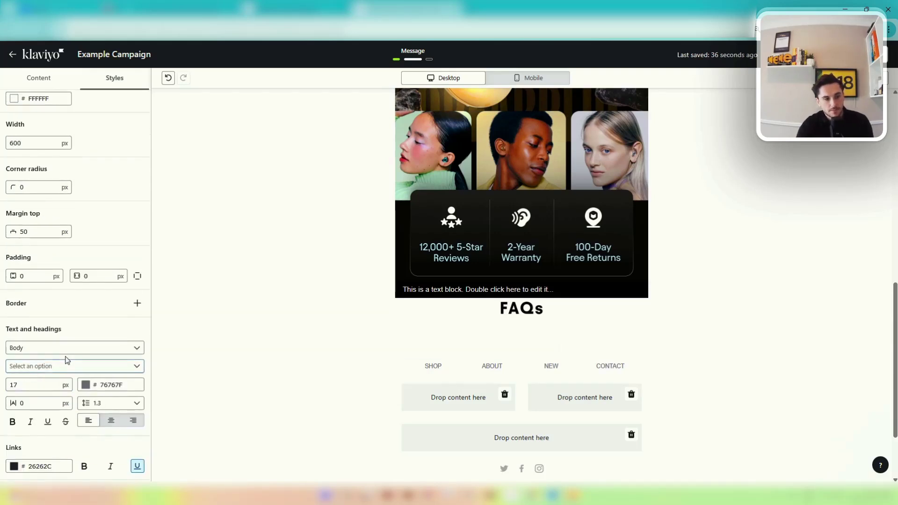
click(533, 78)
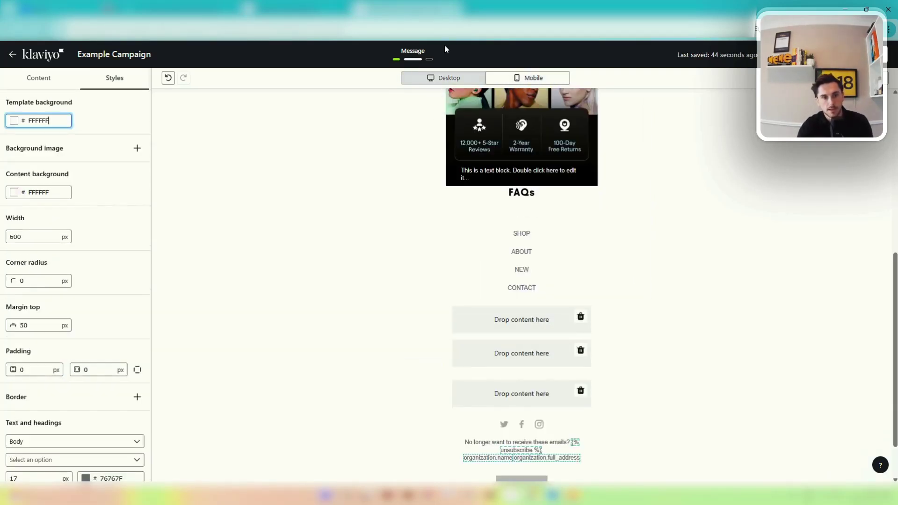
click(444, 77)
scroll(82, 305, down, 4)
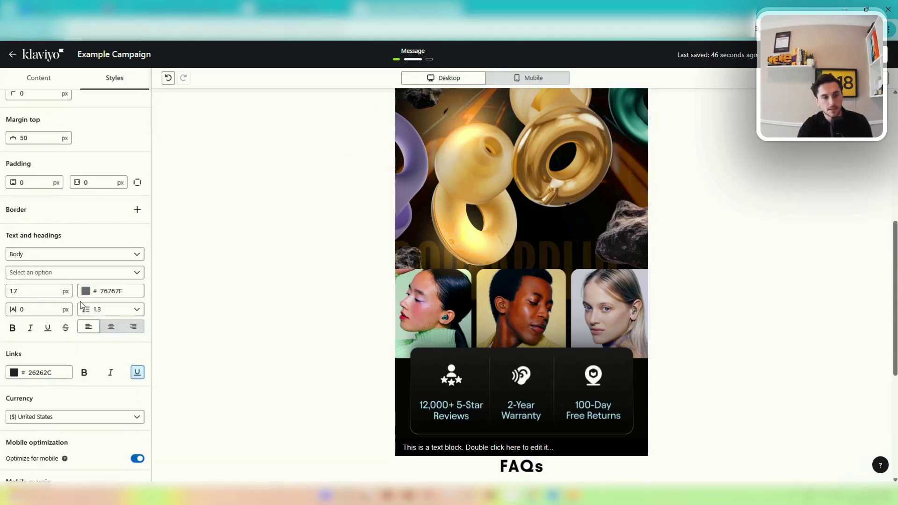
scroll(70, 309, down, 4)
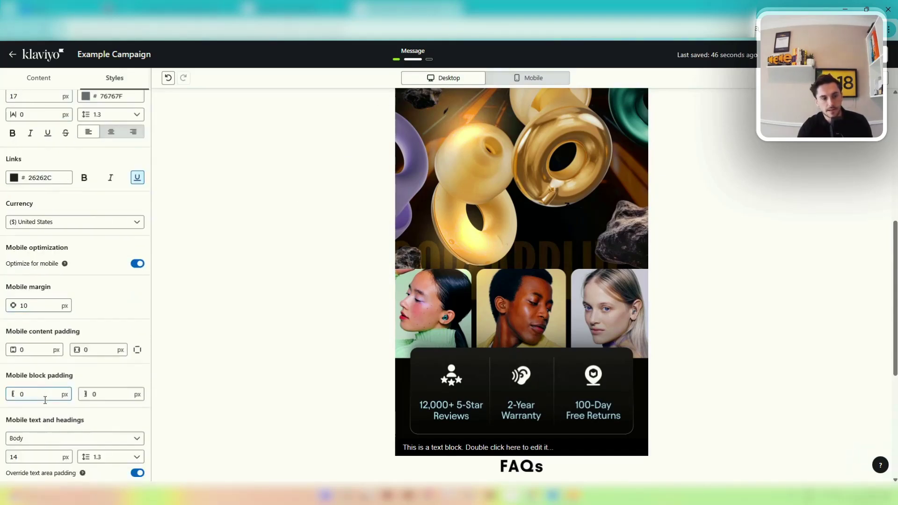
click(29, 458)
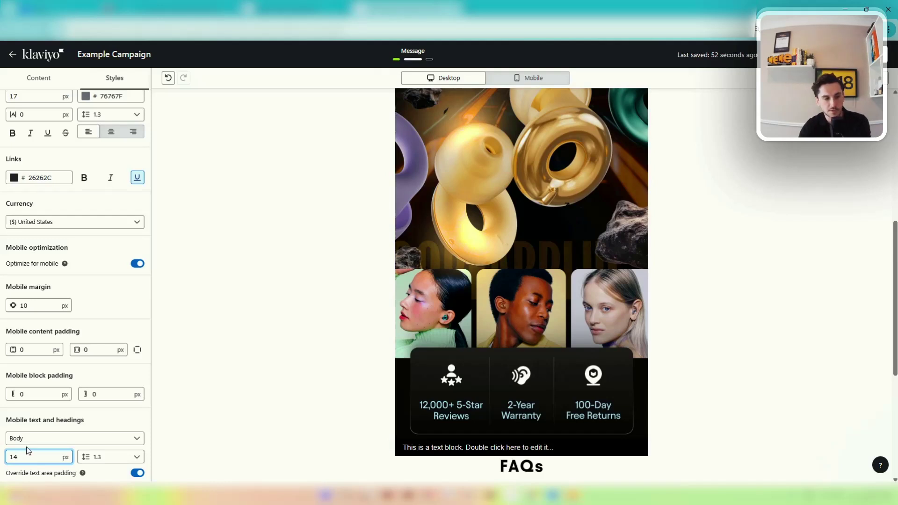
scroll(38, 202, up, 5)
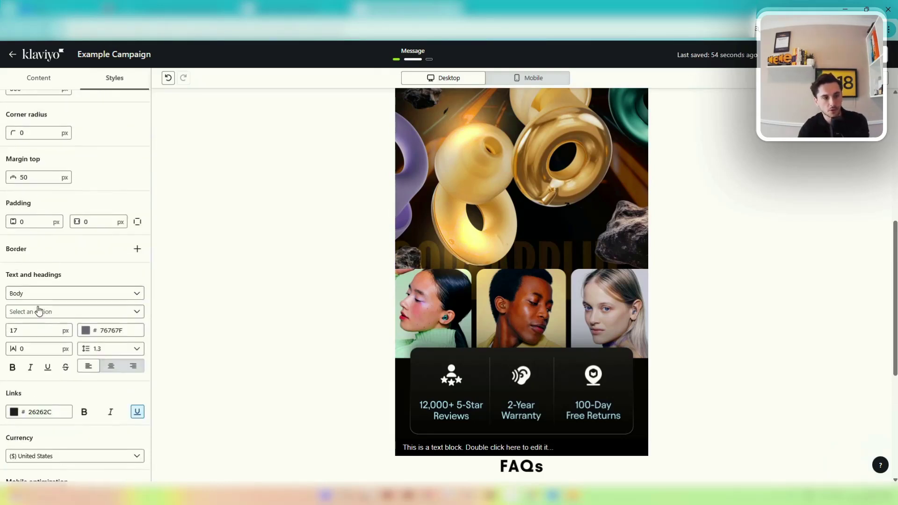
click(22, 327)
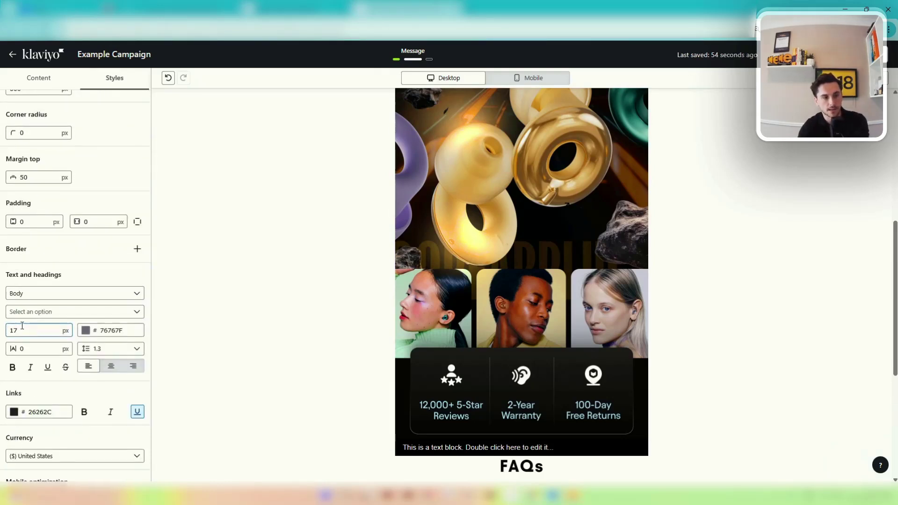
Try the mobile body text at 13 px in the mobile preview, and step the size back up to 16 px.
click(518, 79)
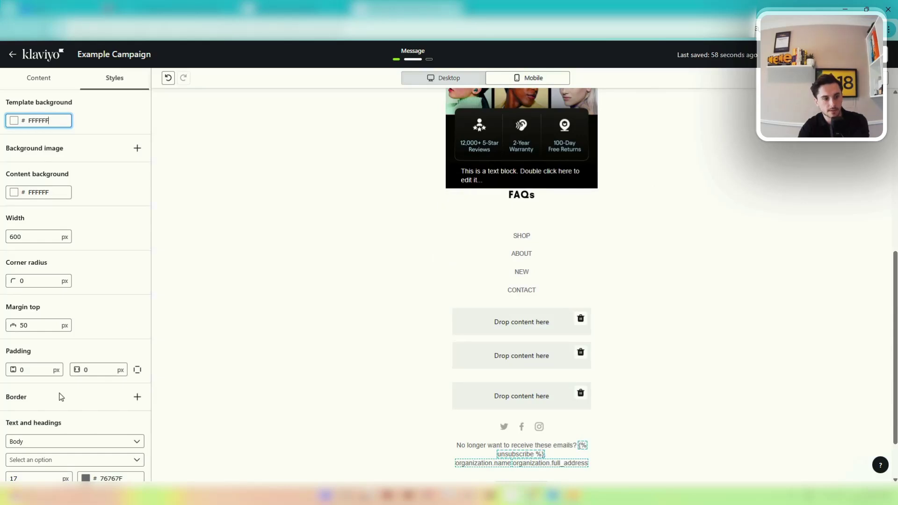
scroll(60, 395, down, 1)
click(18, 432)
scroll(28, 429, down, 7)
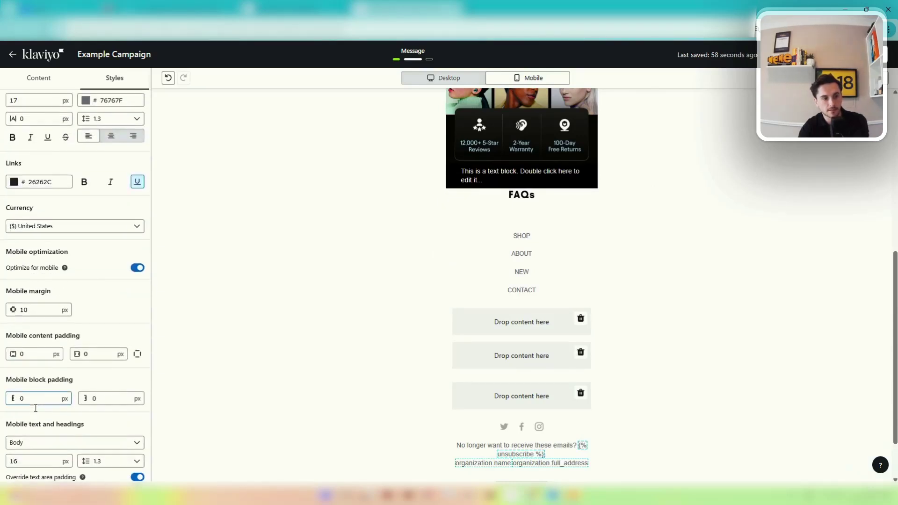
click(44, 452)
text(13)
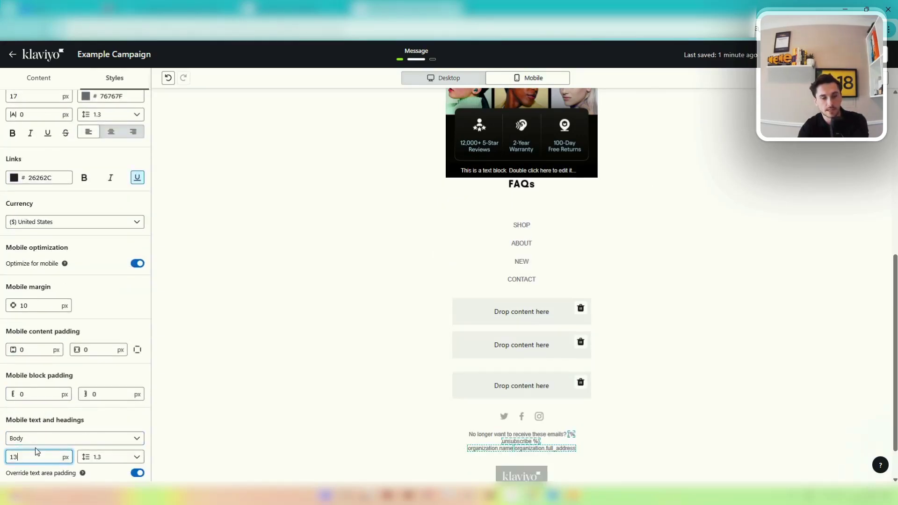
key(Up)
key(Up)
key(Up)
key(Up)
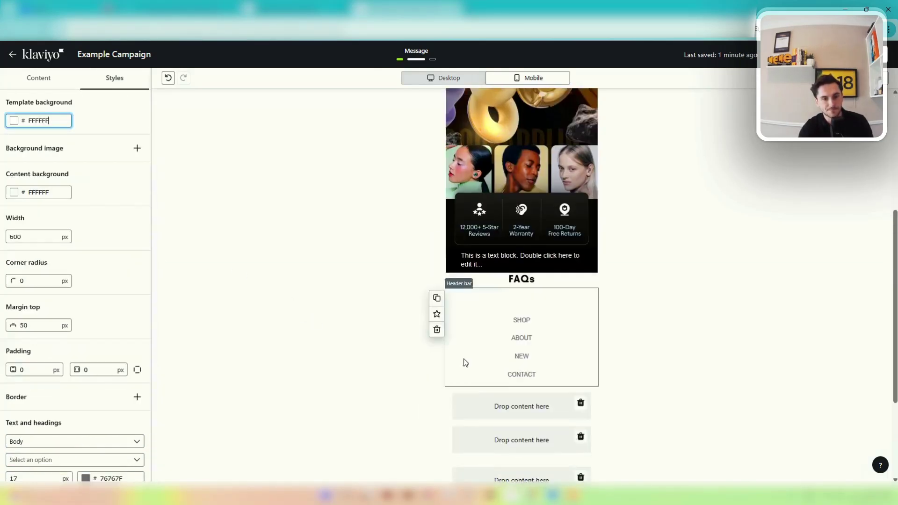
Make the black text block full width on mobile and return to the desktop preview.
click(471, 262)
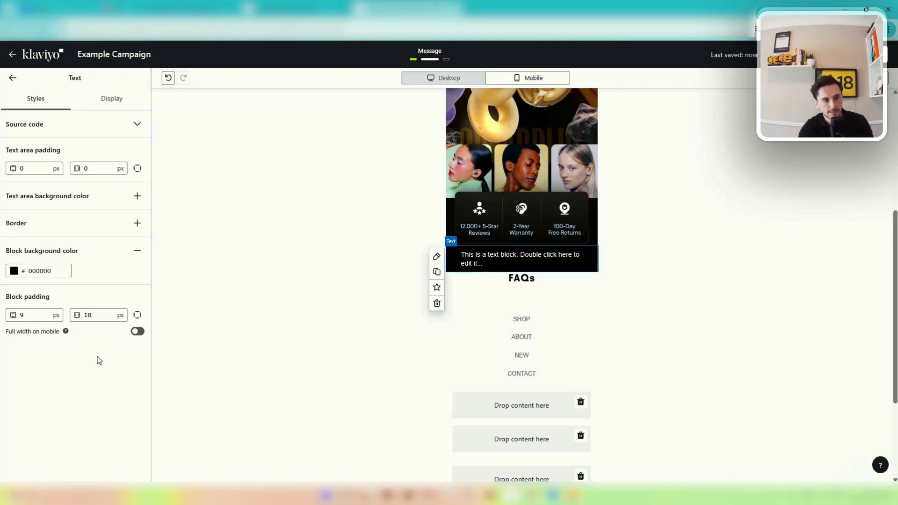
click(138, 331)
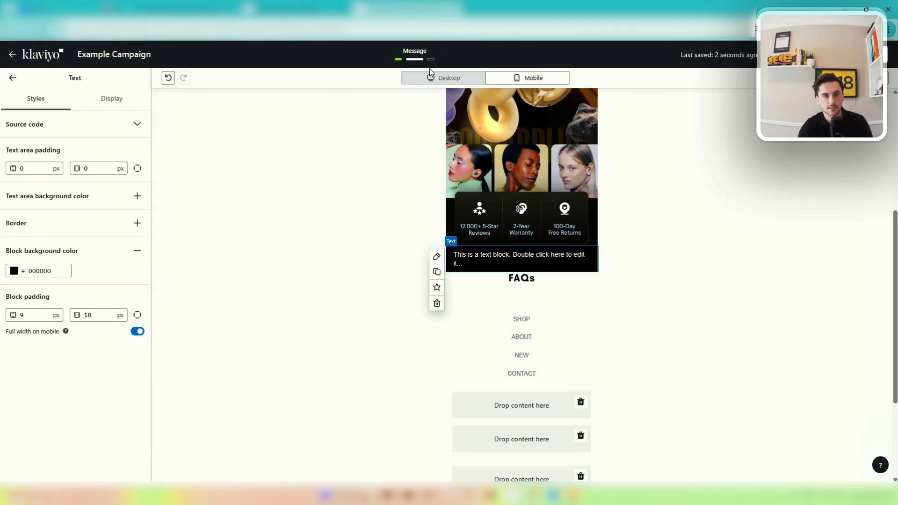
click(444, 77)
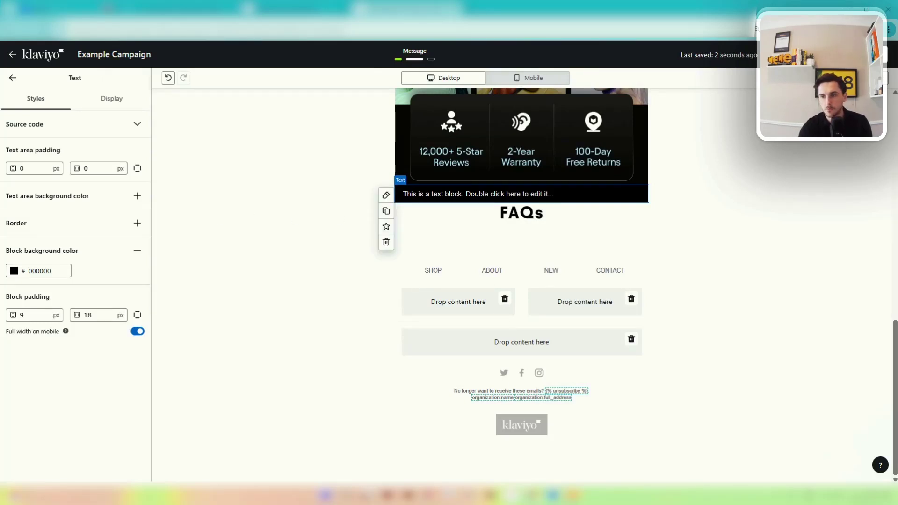
Replace the black text block's placeholder with the copied Loop Earplugs welcome copy, pasted with formatting.
double_click(490, 196)
key(ctrl+v)
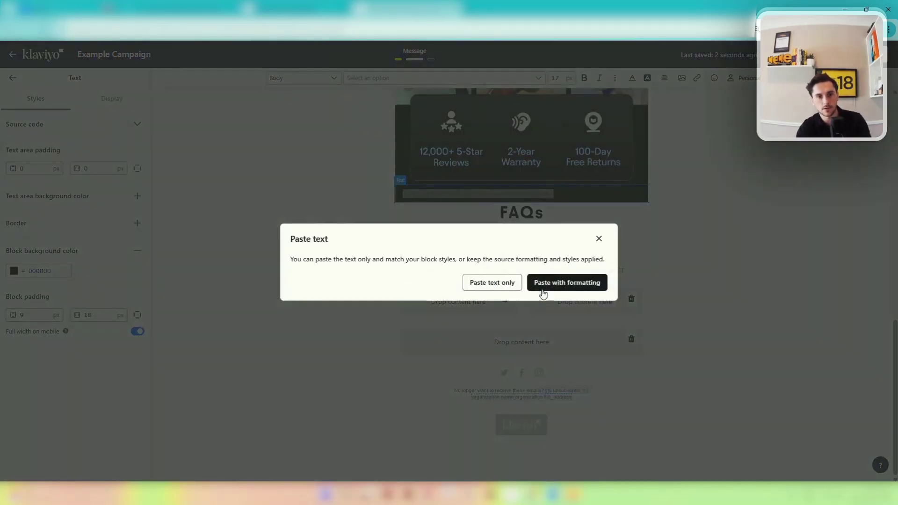
click(548, 286)
Select all of the pasted welcome copy and change its text color to white.
drag(517, 360, 401, 202)
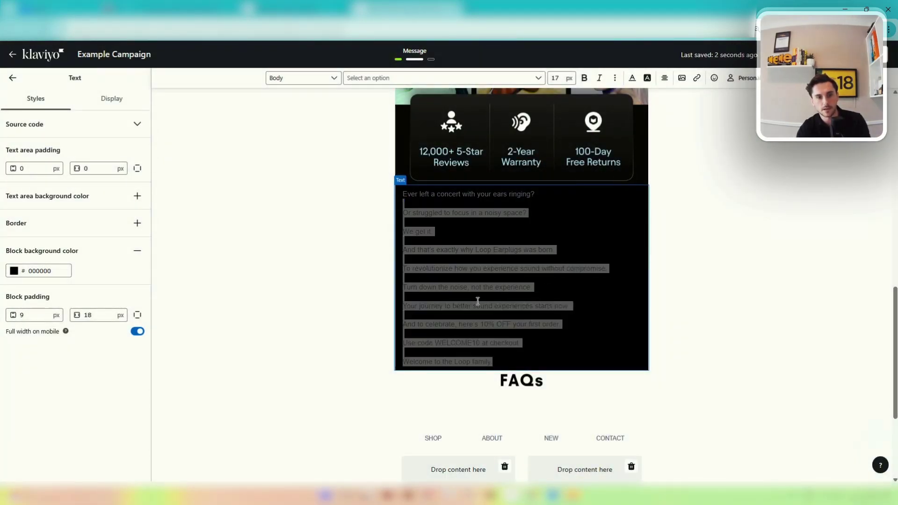
click(525, 355)
drag(512, 361, 405, 184)
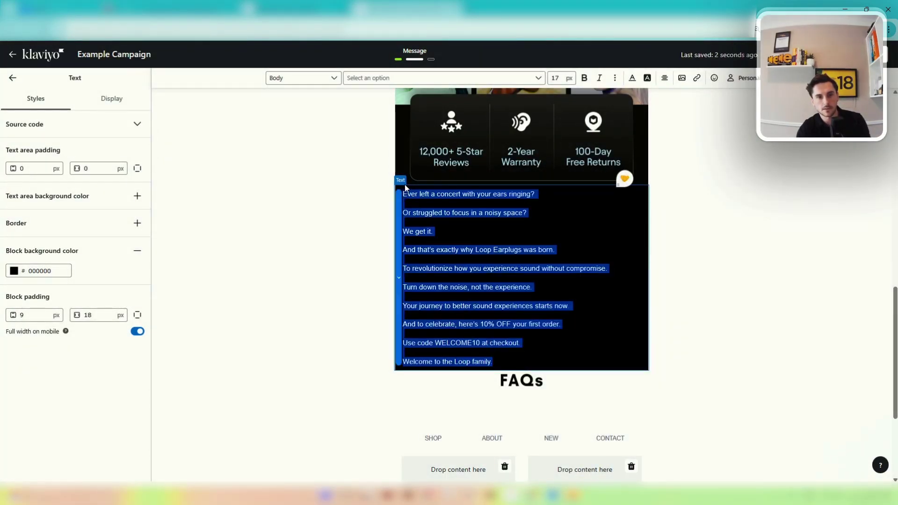
click(616, 79)
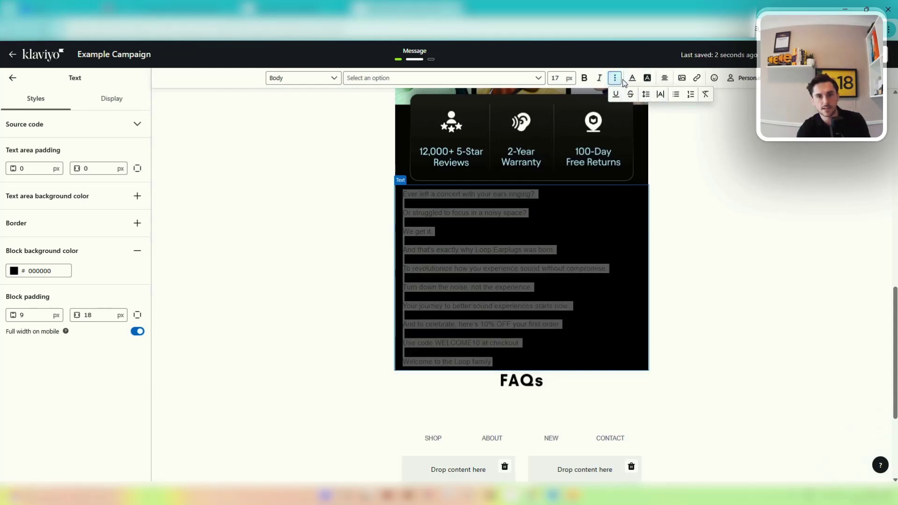
click(633, 79)
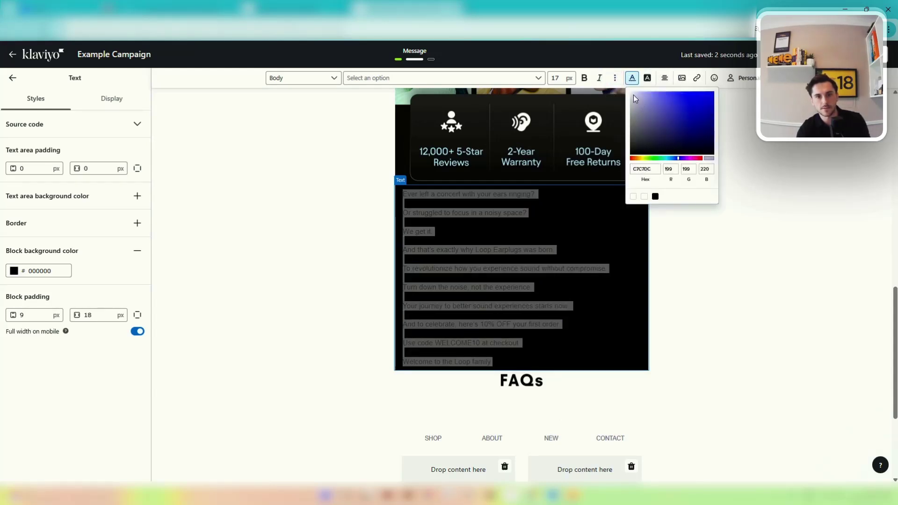
Center-align all lines of the welcome copy in the black text block.
click(664, 78)
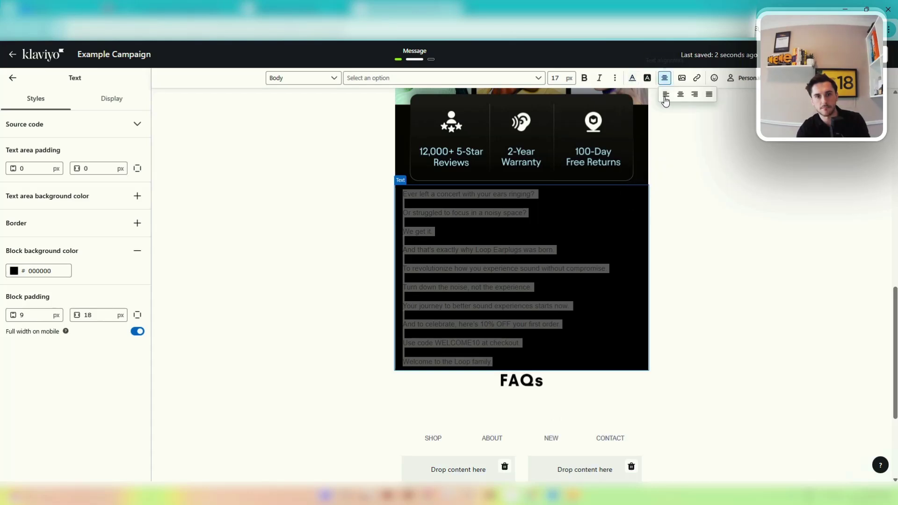
click(681, 94)
click(521, 266)
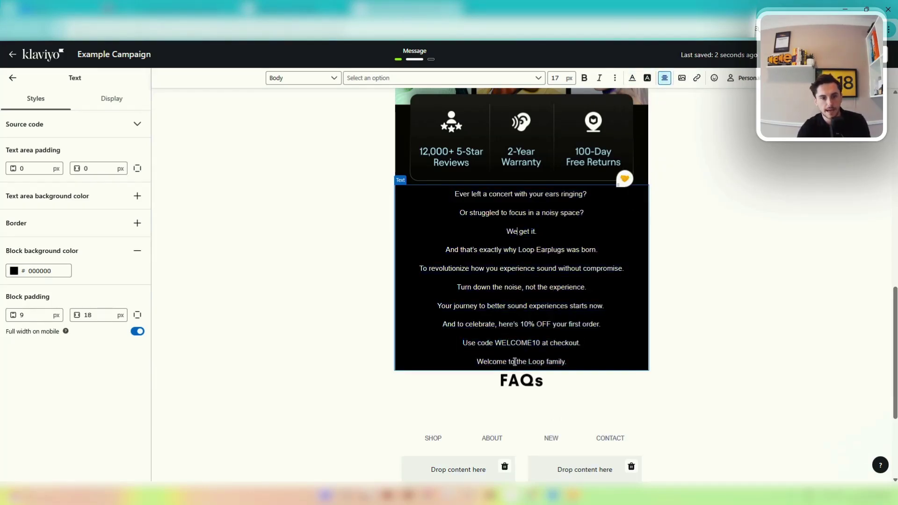
click(240, 213)
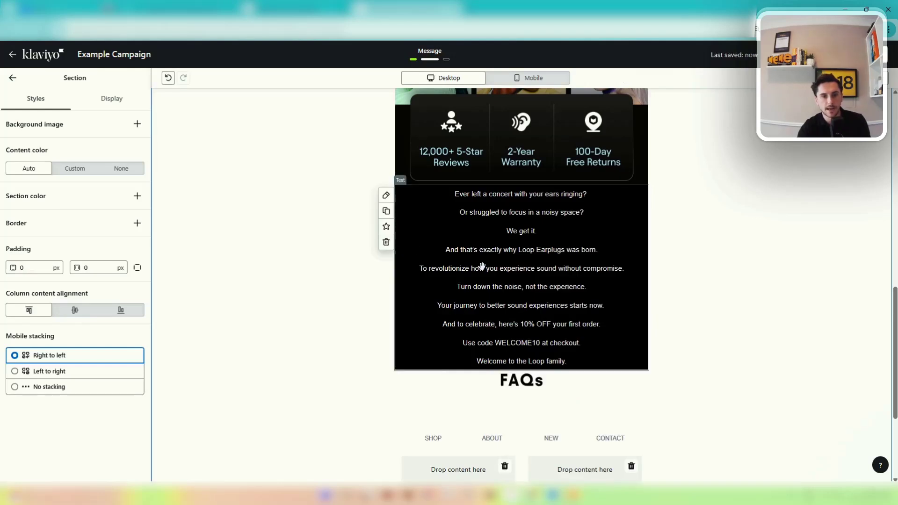
click(474, 253)
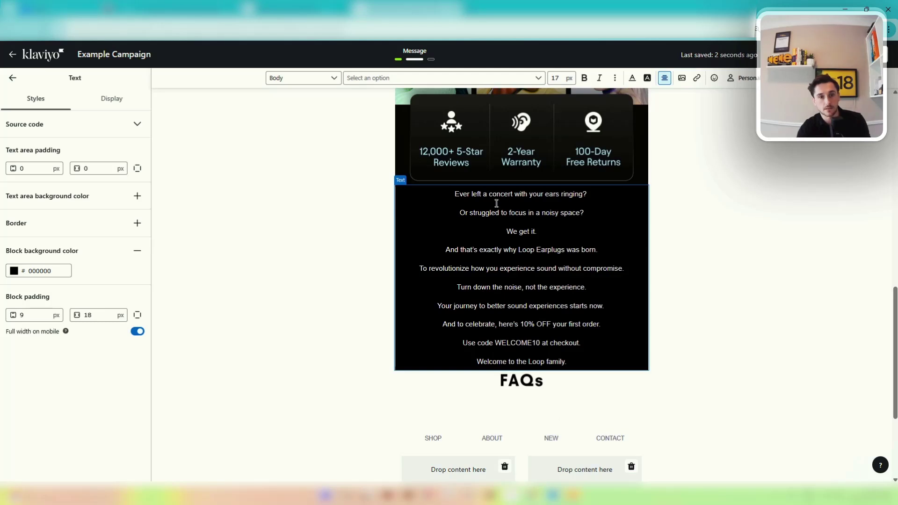
Leave the text block and set the template's link color to light green A5D4A5.
scroll(496, 204, up, 4)
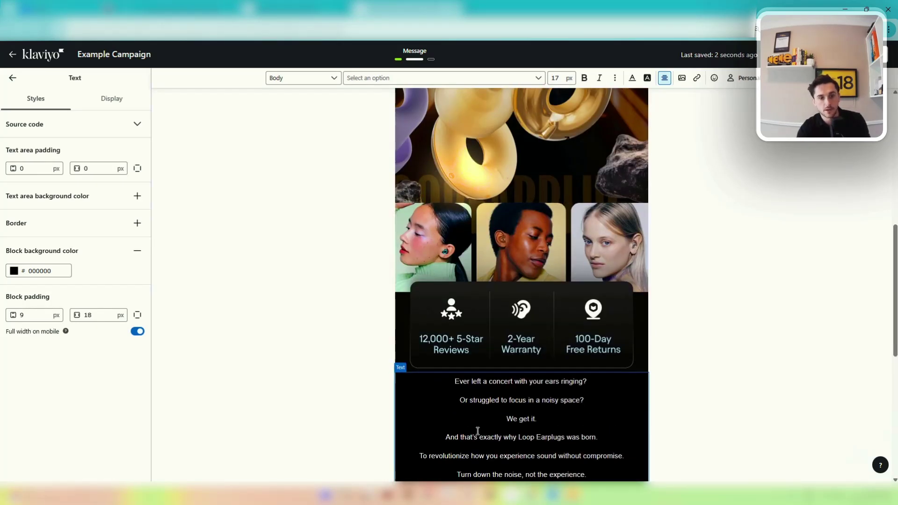
scroll(482, 334, down, 4)
key(Escape)
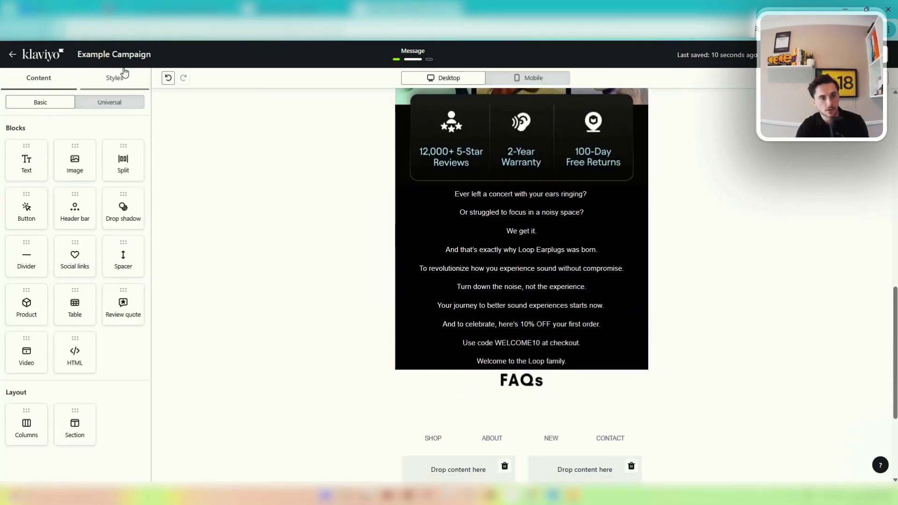
click(112, 79)
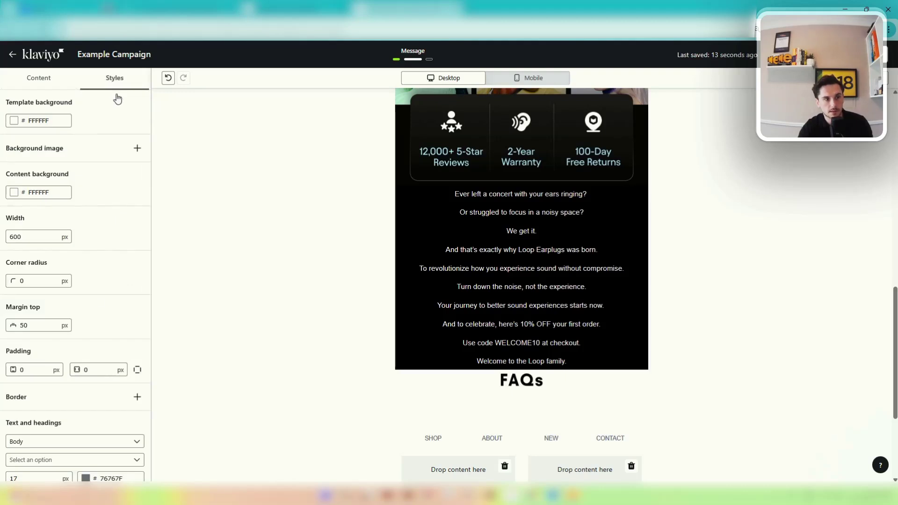
scroll(60, 364, down, 8)
scroll(58, 320, up, 3)
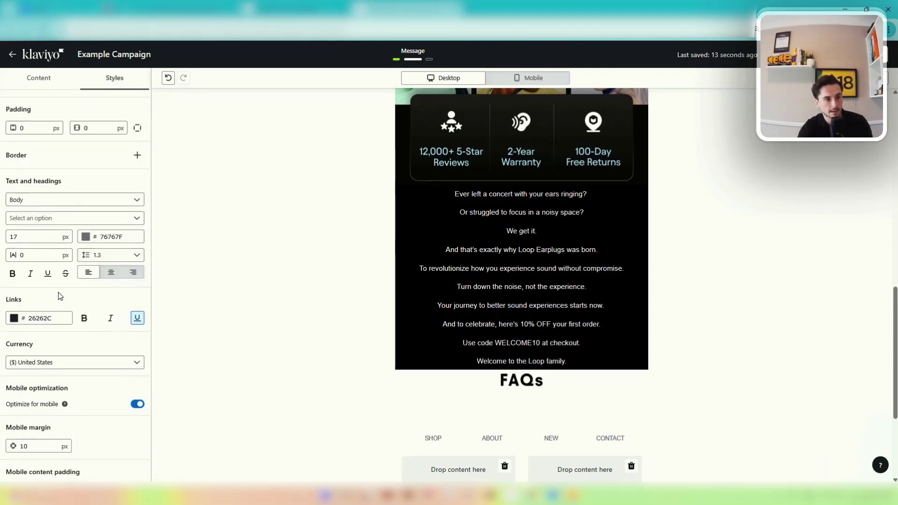
click(14, 319)
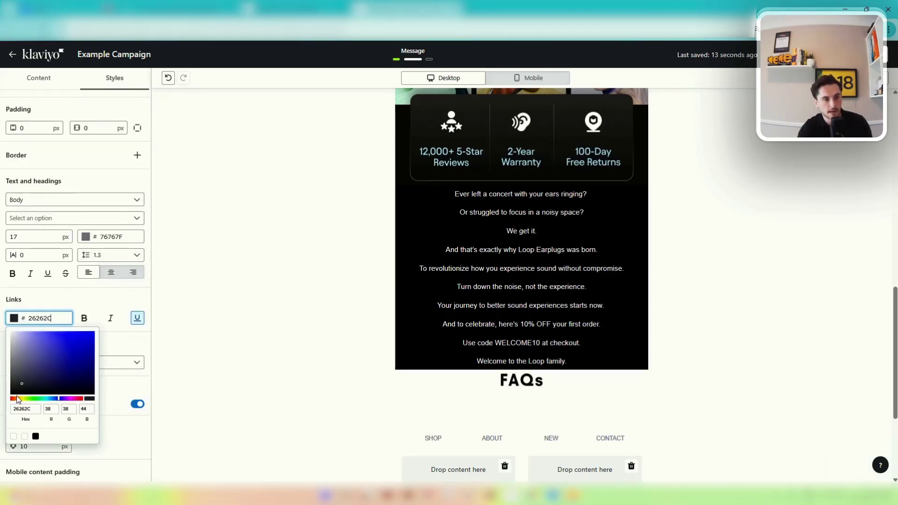
drag(17, 399, 34, 398)
click(35, 353)
click(29, 342)
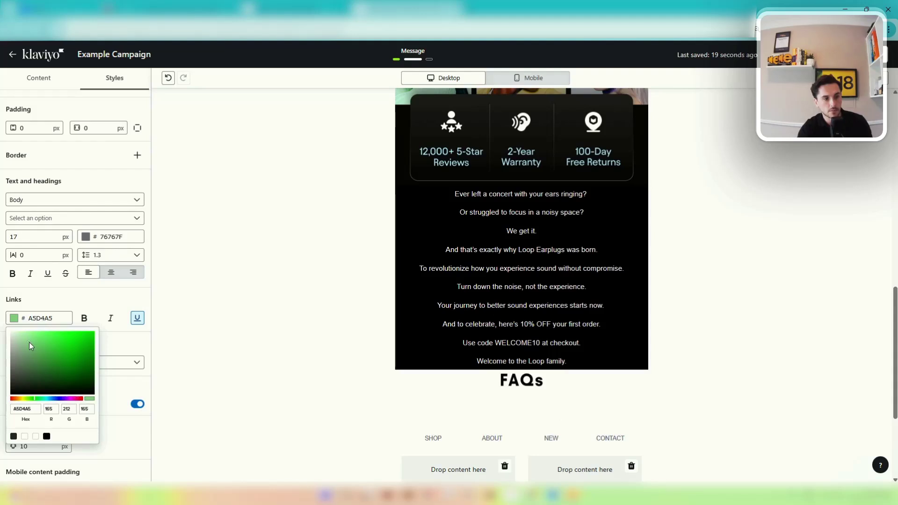
click(33, 322)
double_click(34, 323)
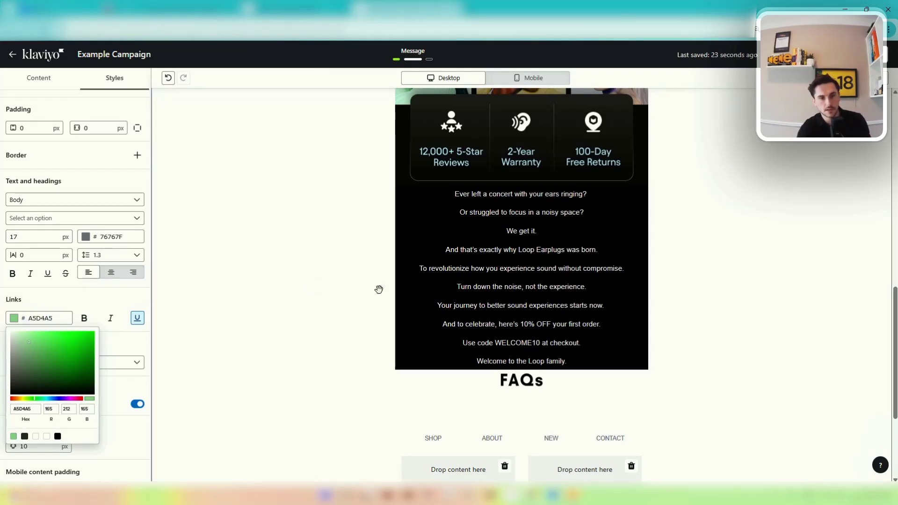
Link the line "We get it." in the black text block to ABC.COM.
click(515, 283)
click(503, 253)
drag(537, 232, 506, 232)
click(697, 79)
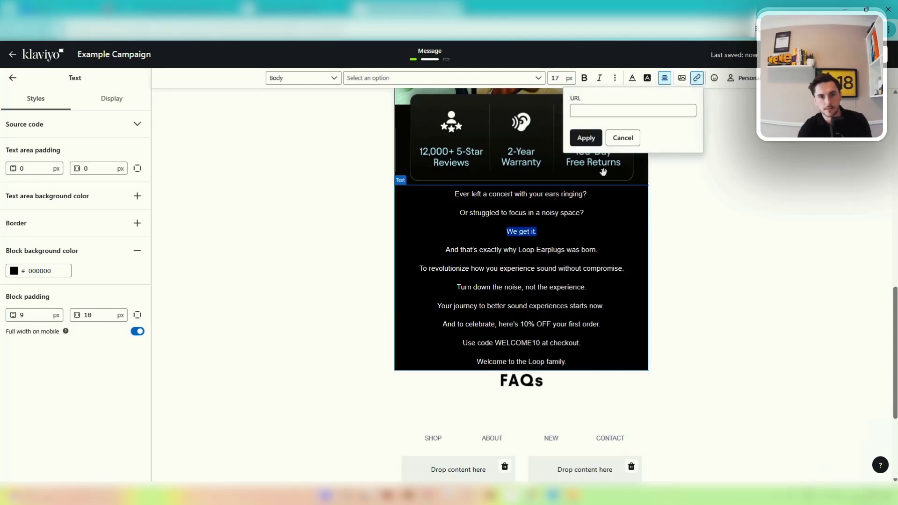
click(584, 107)
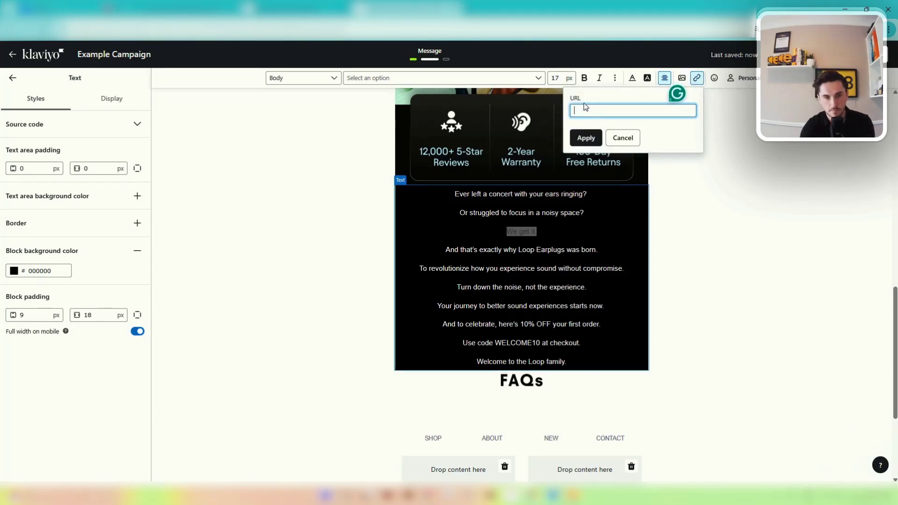
text(#)
key(BackSpace)
text(AB)
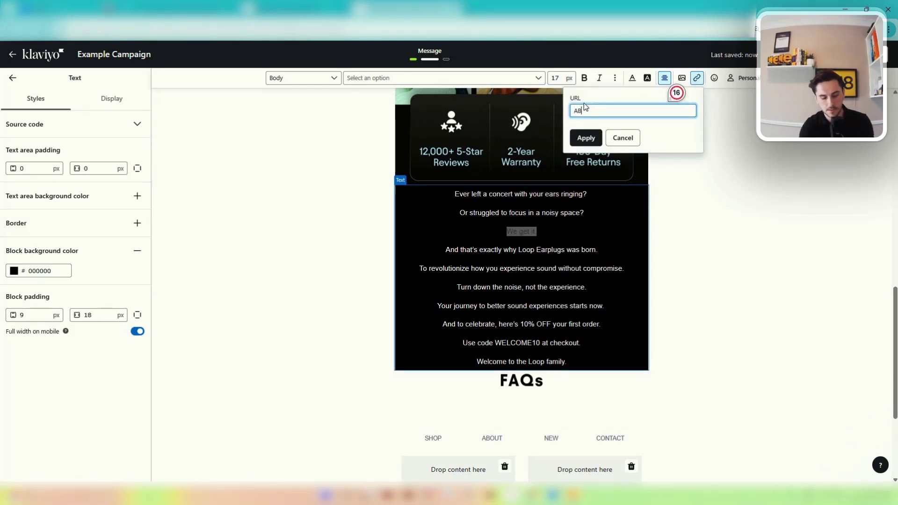
text(C.COM)
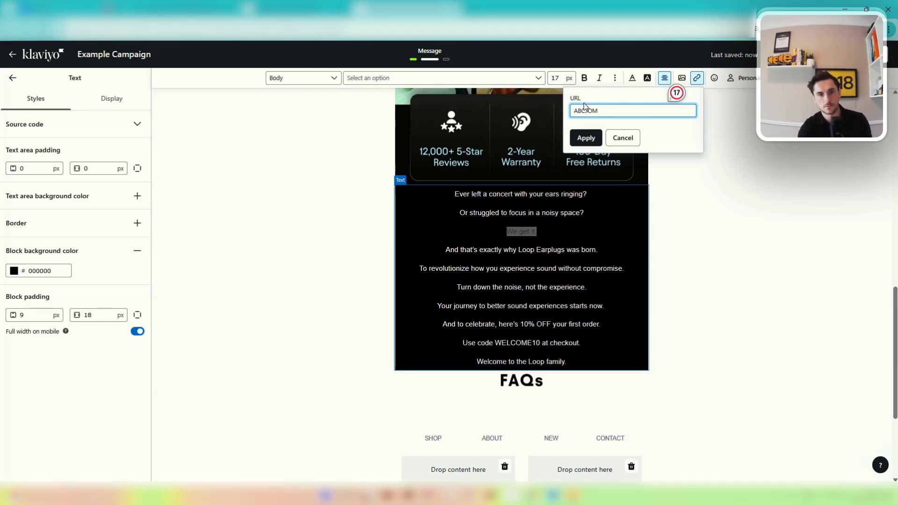
click(586, 138)
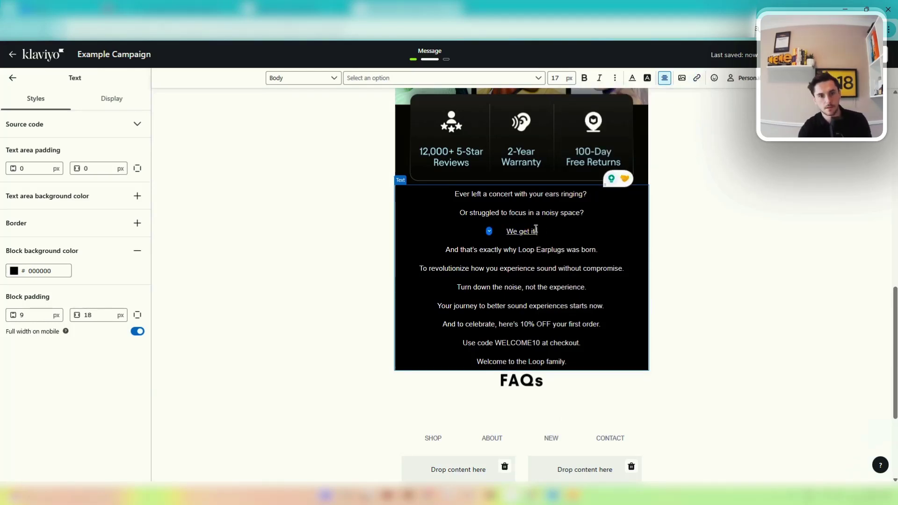
Apply the recent light green color to the linked line "We get it." and make it bold.
triple_click(527, 228)
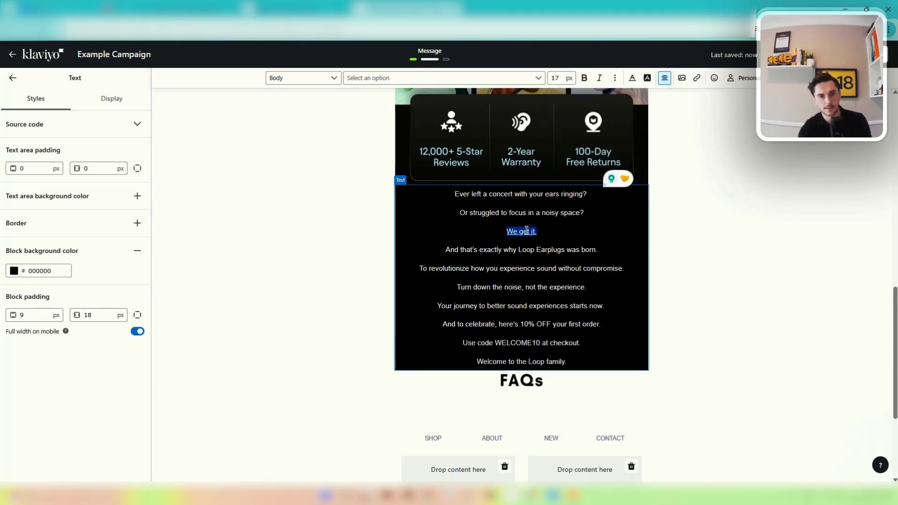
click(632, 78)
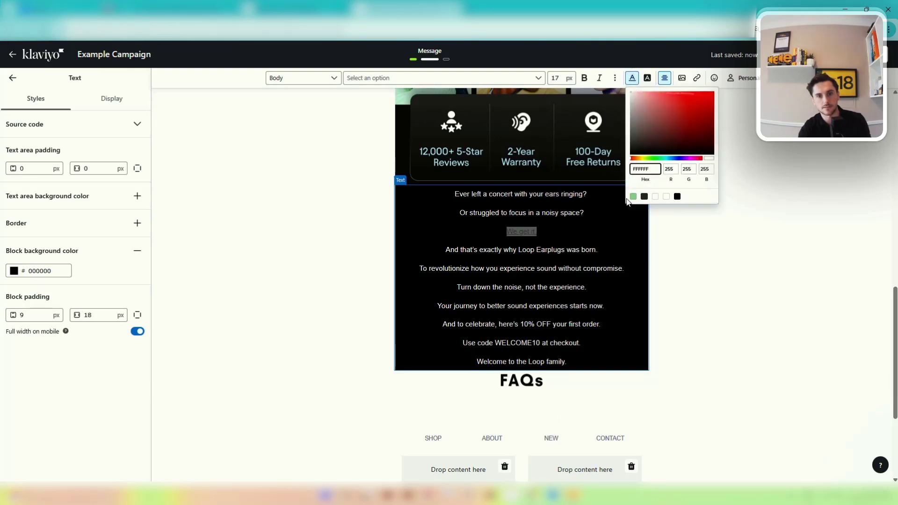
click(633, 196)
click(566, 223)
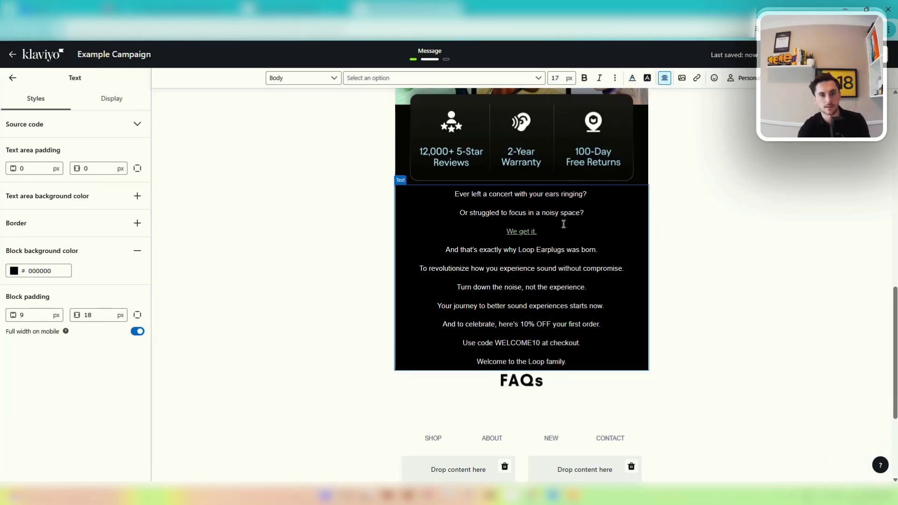
triple_click(517, 234)
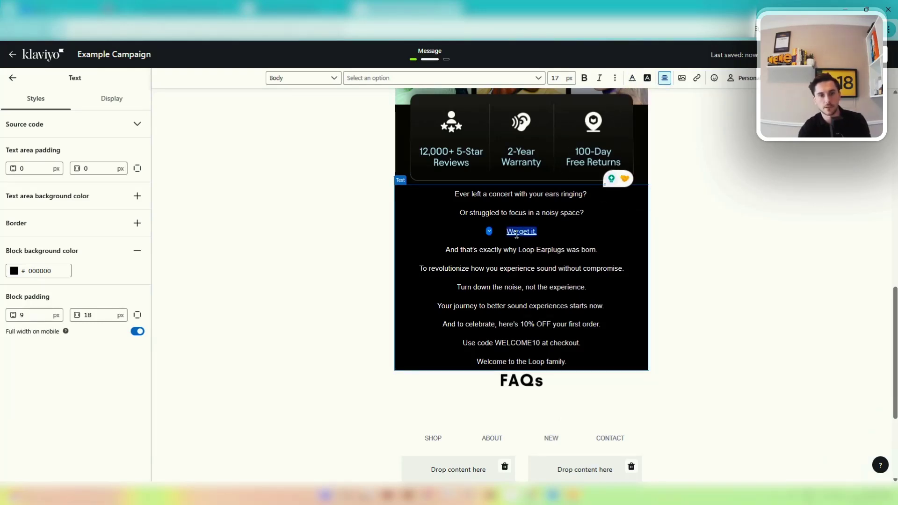
click(584, 78)
click(551, 234)
Replace the FAQs image below the black text block with the CTA image from the image library.
scroll(551, 233, down, 3)
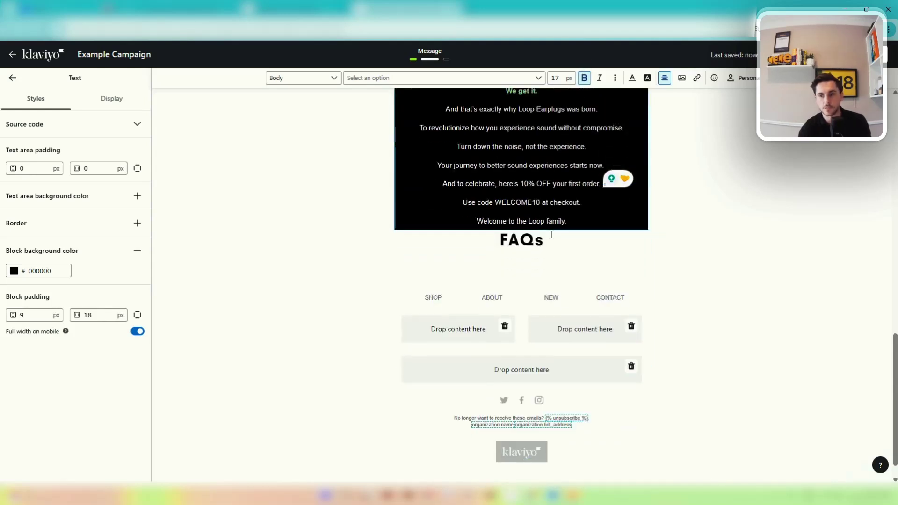
click(415, 255)
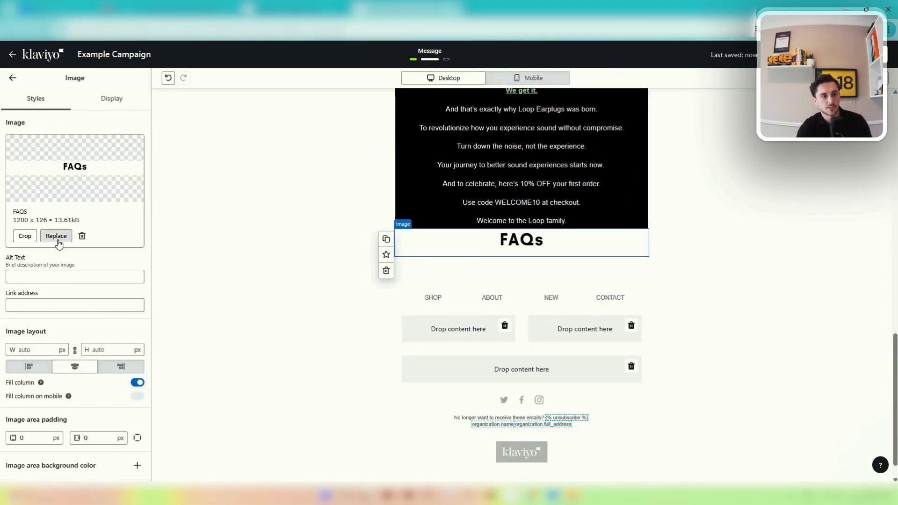
click(56, 236)
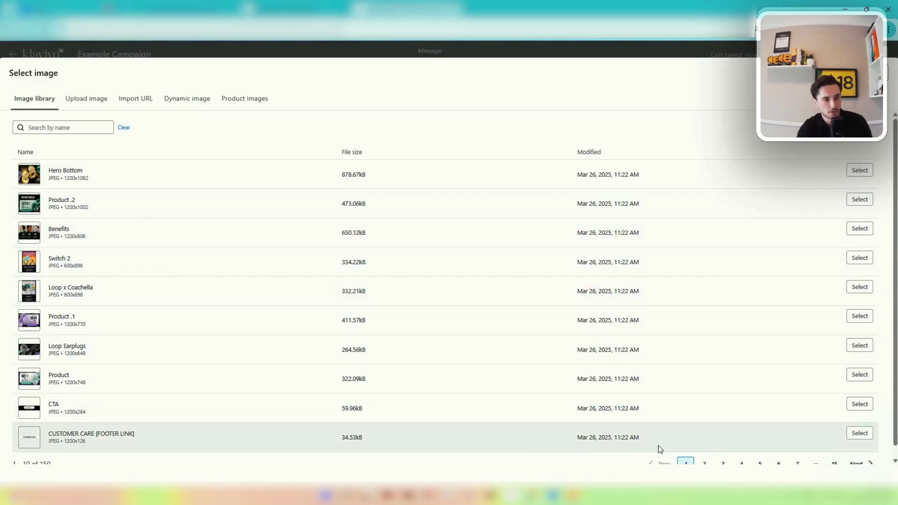
click(859, 404)
click(389, 213)
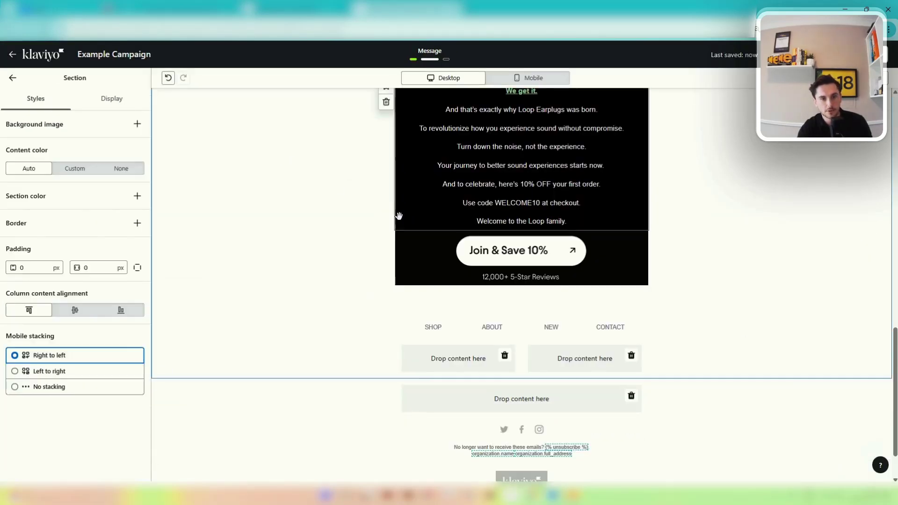
scroll(399, 215, up, 3)
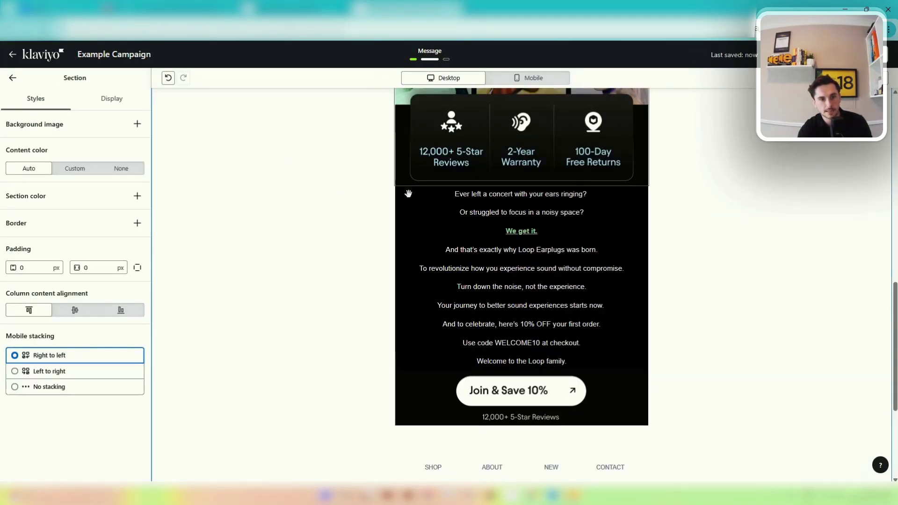
scroll(419, 326, down, 2)
Split the black text block's padding by side and set it to 16 px at the top and 23 px at the bottom.
click(453, 309)
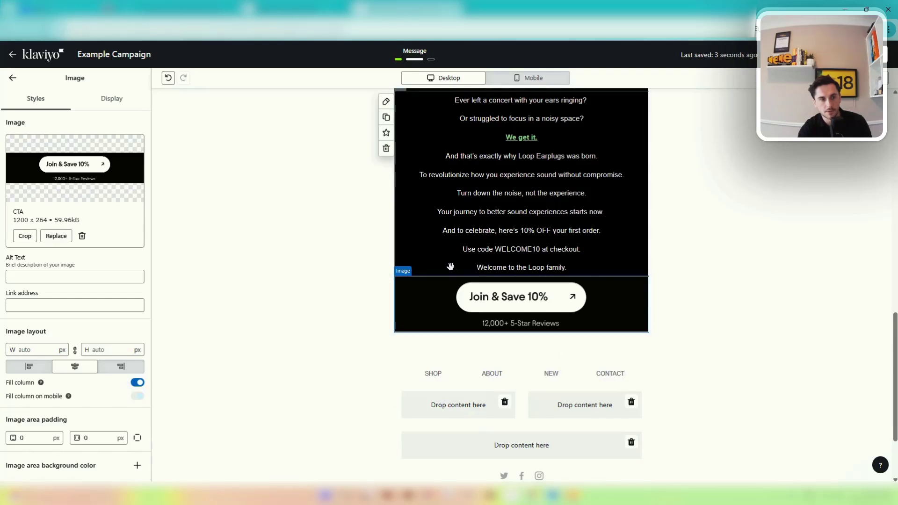
click(588, 246)
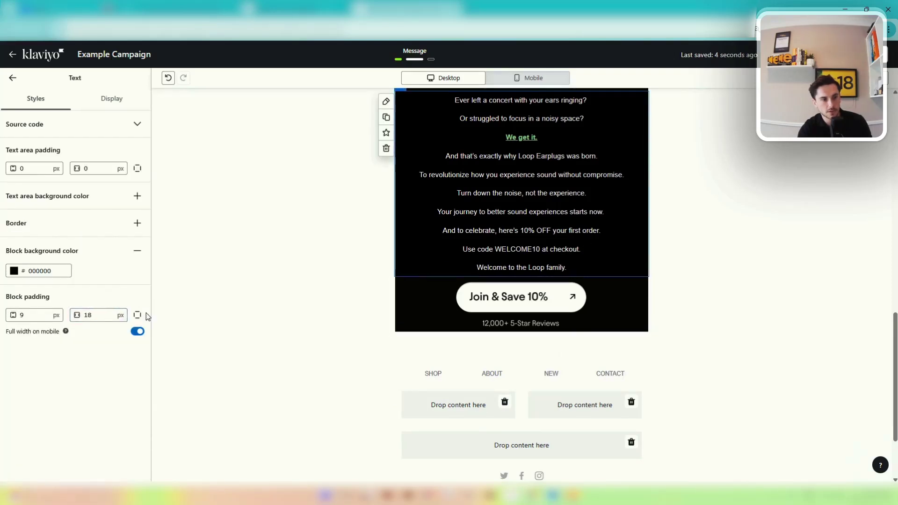
click(137, 314)
click(40, 338)
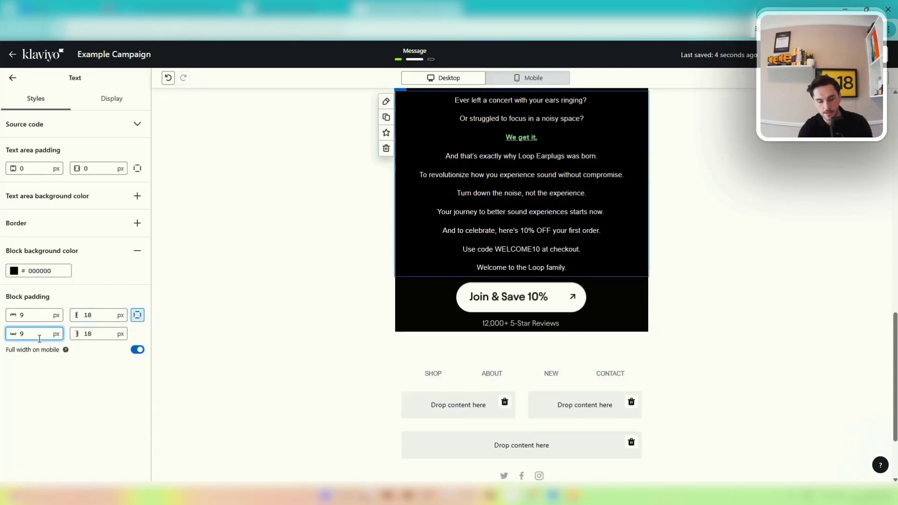
key(Up)
key(Up)
key(Up)
key(Up)
scroll(39, 336, up, 5)
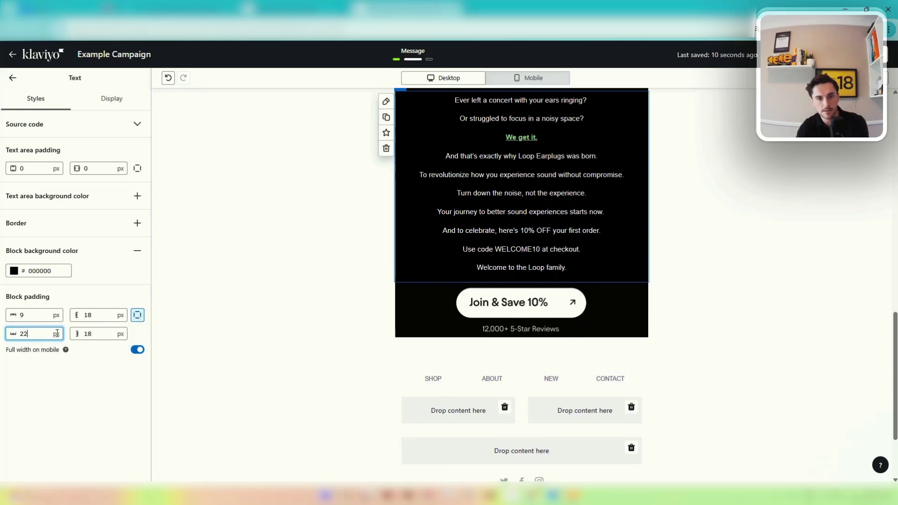
scroll(198, 259, up, 2)
scroll(57, 312, up, 7)
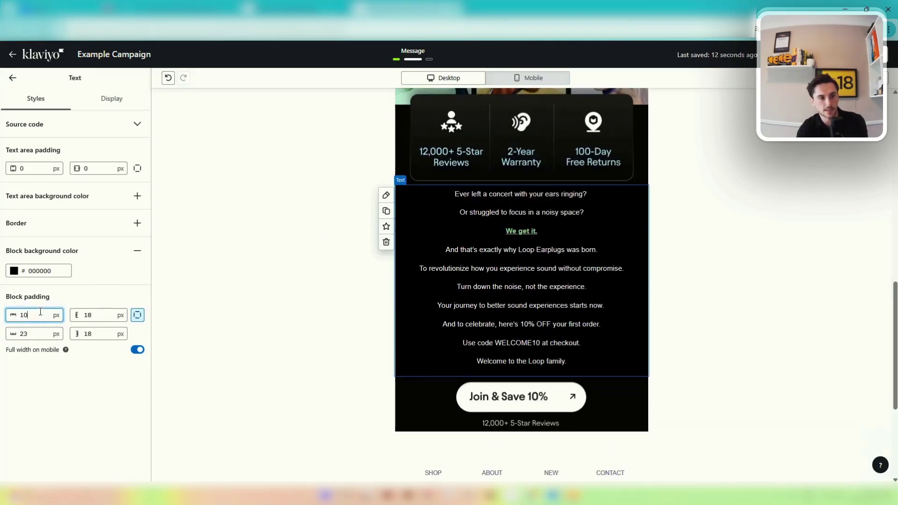
scroll(207, 213, up, 2)
Review the spacing of the whole email in the mobile preview and return to the desktop preview.
click(534, 78)
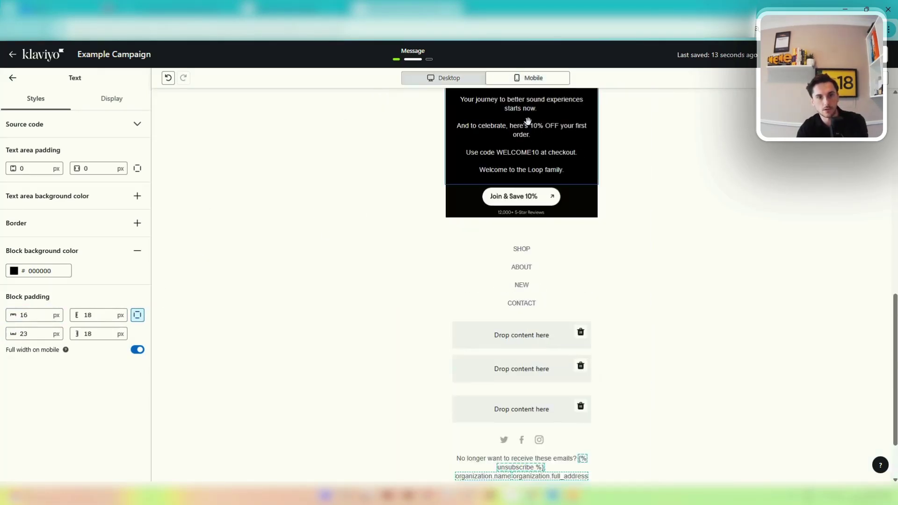
scroll(523, 187, up, 10)
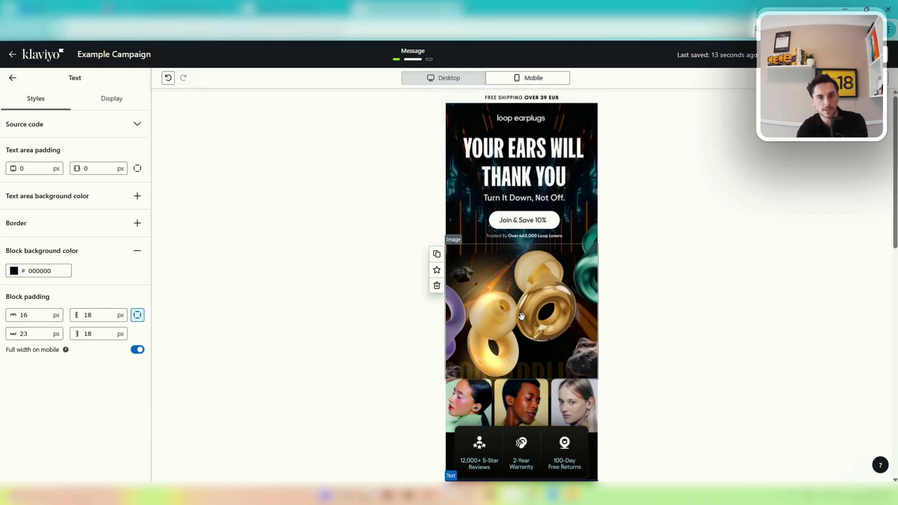
scroll(524, 187, down, 6)
scroll(499, 178, up, 6)
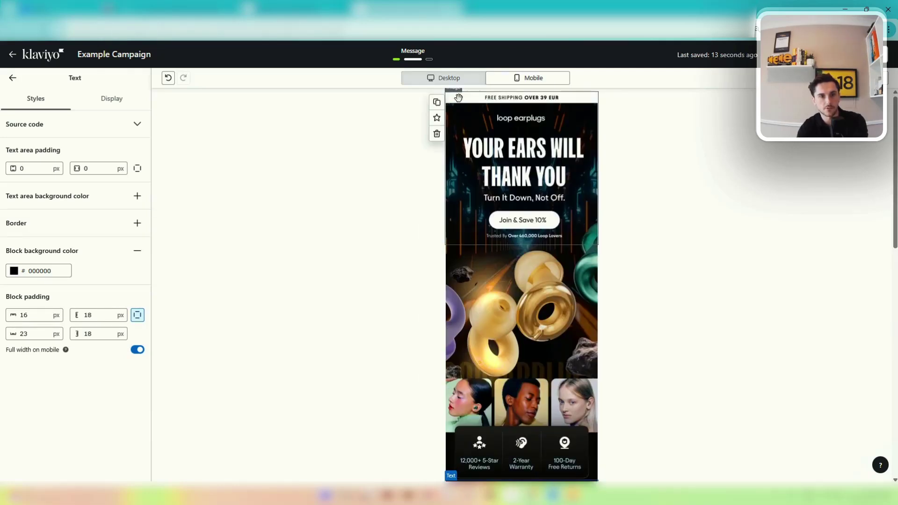
click(441, 77)
Delete the header bar with the SHOP, ABOUT, NEW and CONTACT links below the CTA image.
scroll(524, 273, down, 15)
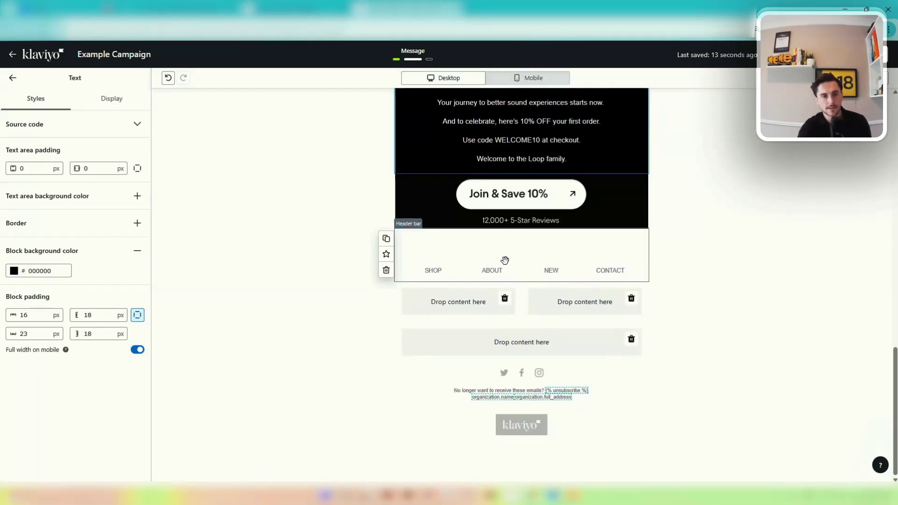
click(503, 259)
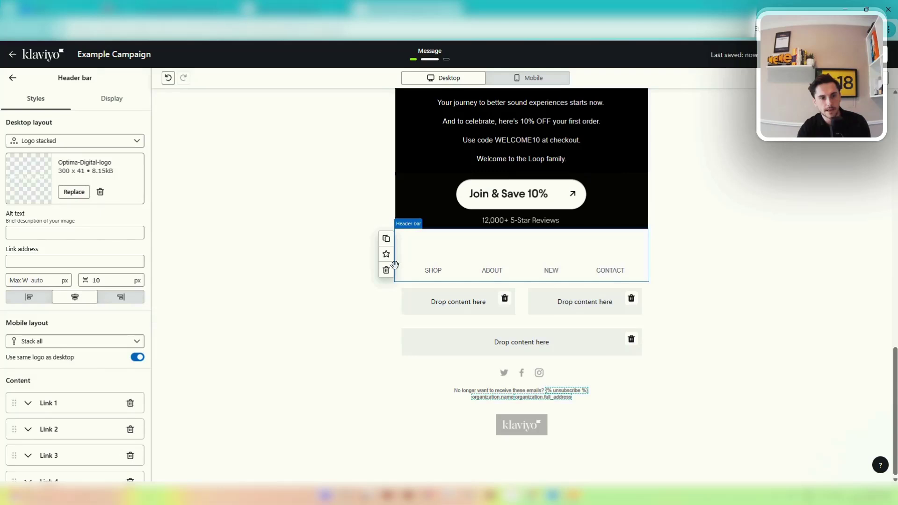
click(382, 276)
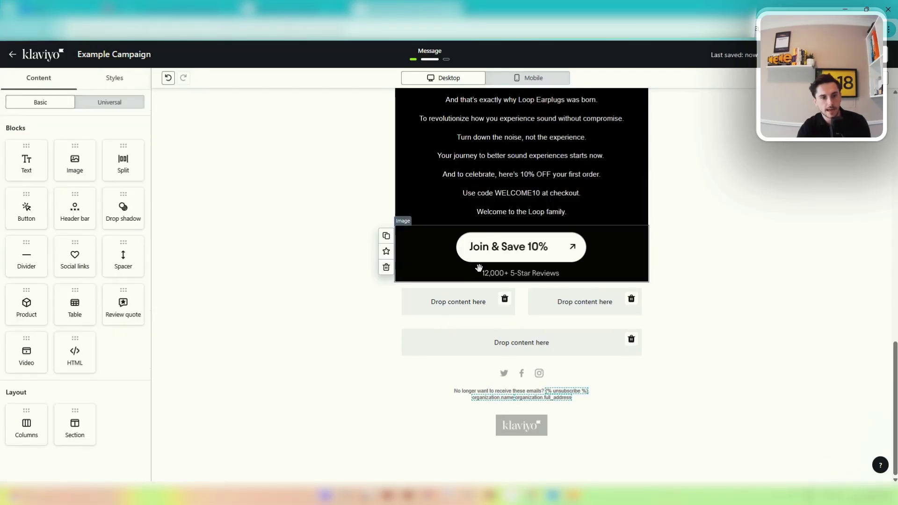
Duplicate the CTA image block and replace the copy's image with Product .2 from the image library.
click(400, 246)
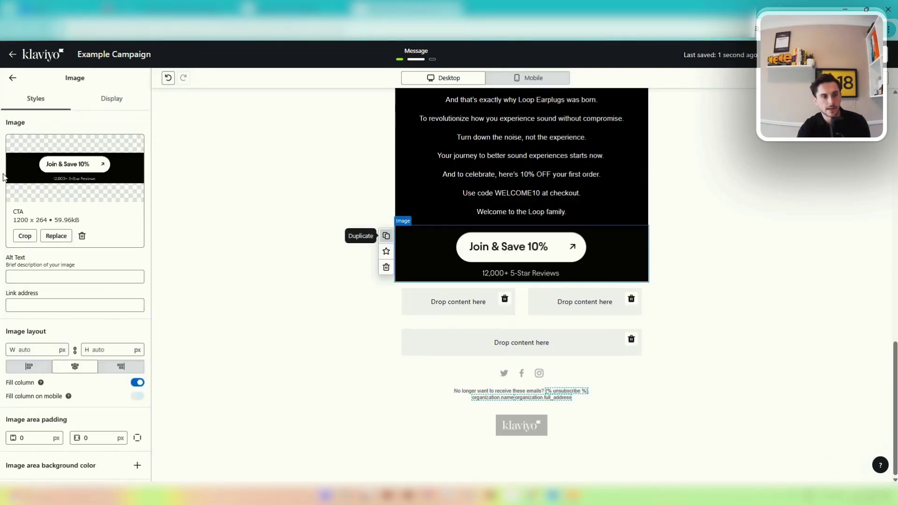
click(386, 236)
click(65, 239)
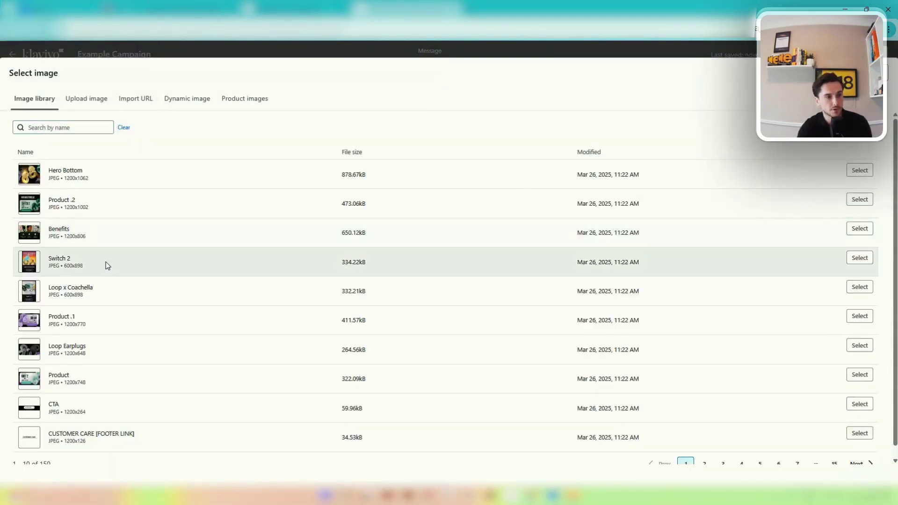
click(860, 199)
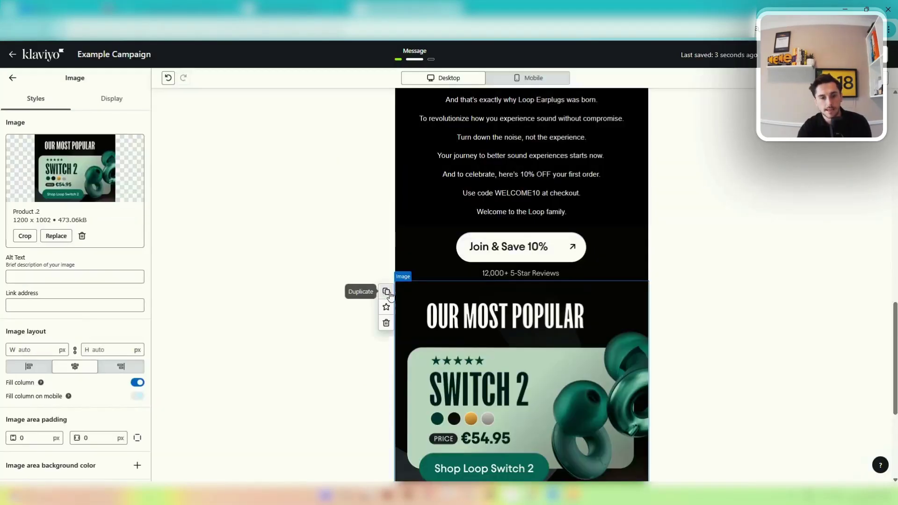
Duplicate the Product .2 image block and replace the copy's image with Product .1 from the image library.
click(386, 104)
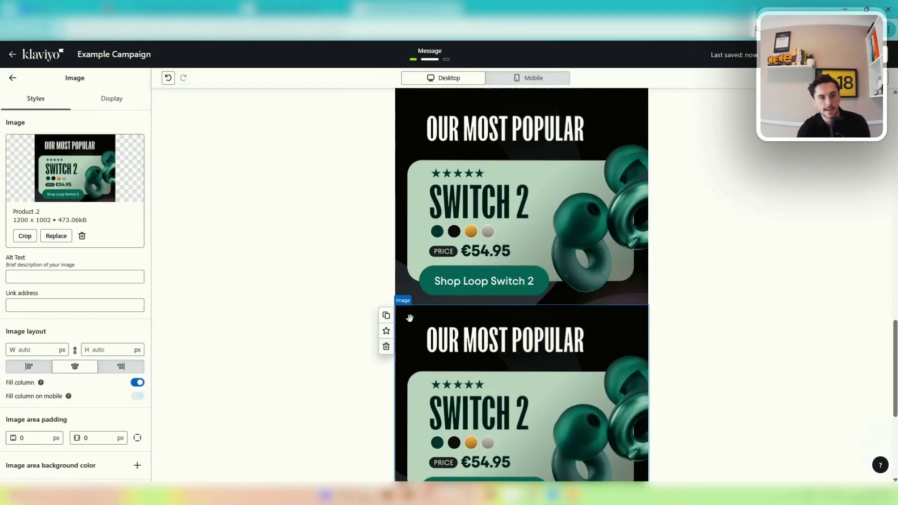
click(56, 236)
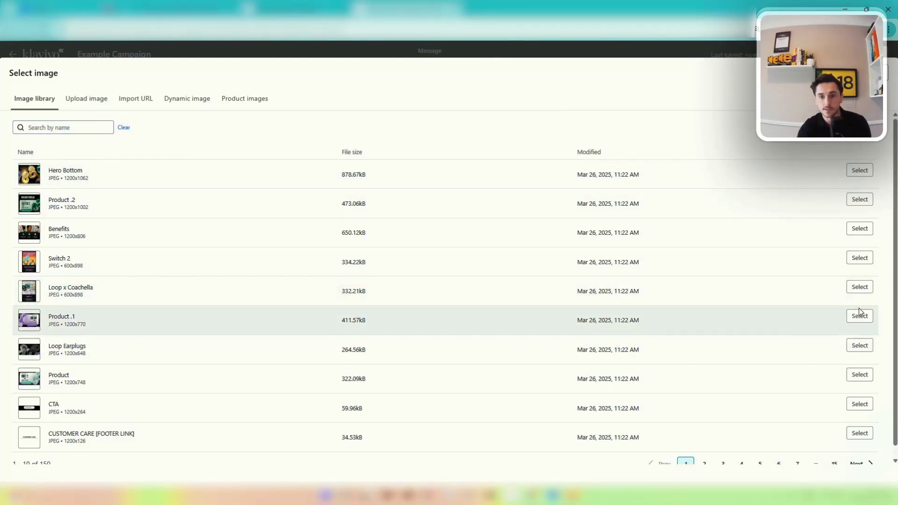
click(859, 316)
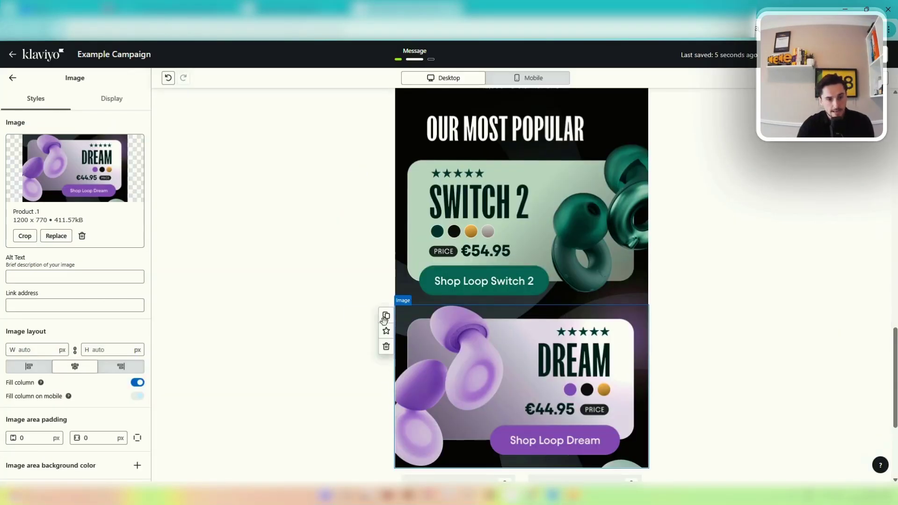
Duplicate the Product .1 image block and replace the copy's image with Product from the image library.
click(387, 316)
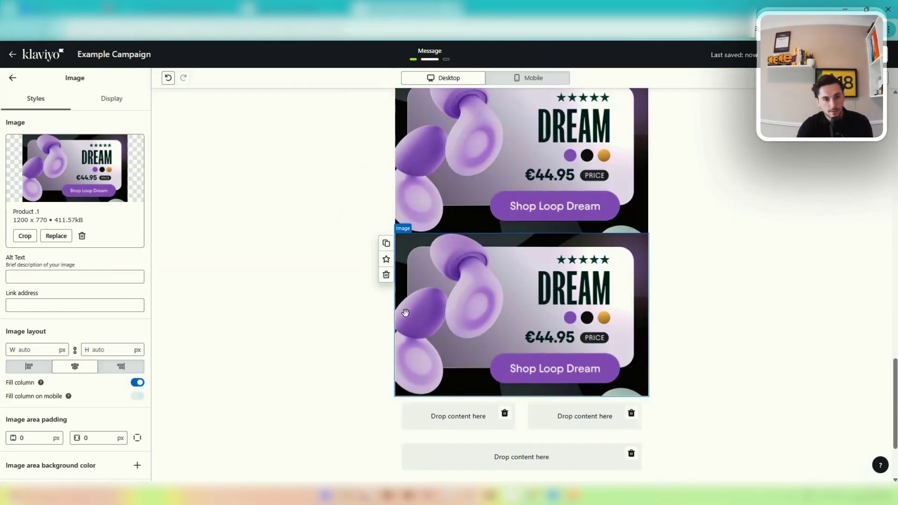
click(56, 235)
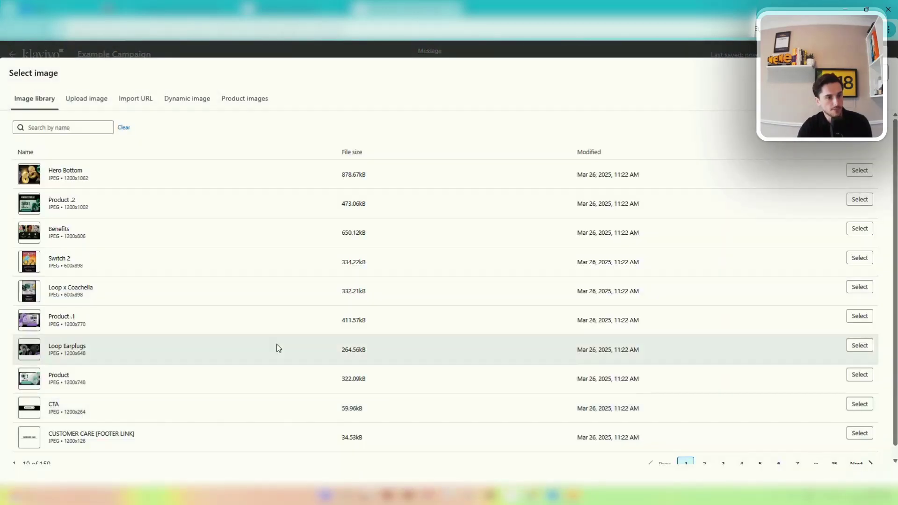
click(262, 379)
scroll(359, 307, up, 3)
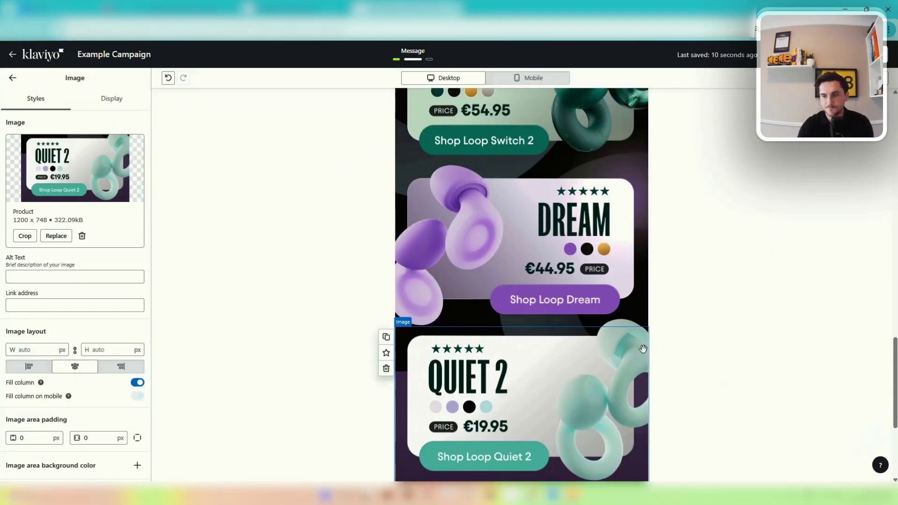
scroll(458, 272, down, 4)
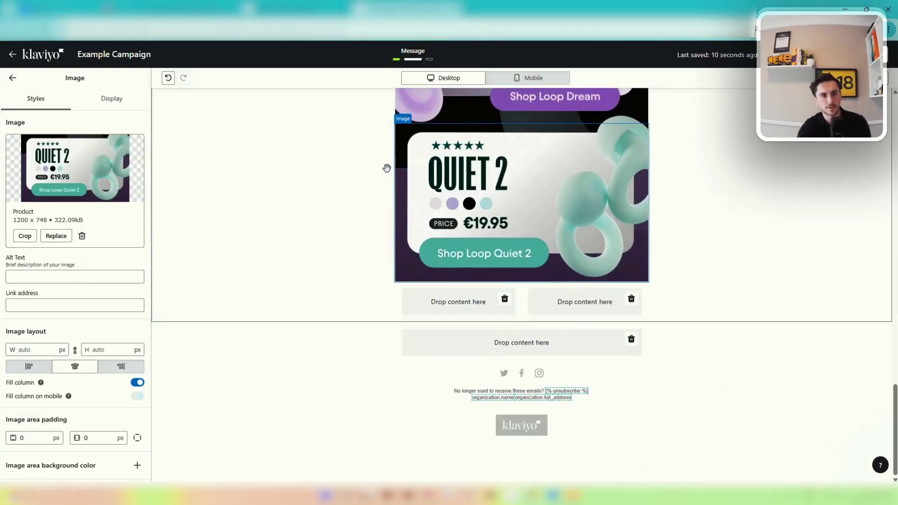
Duplicate the Quiet 2 image block and replace the copy's image with What's New from the image library.
click(386, 133)
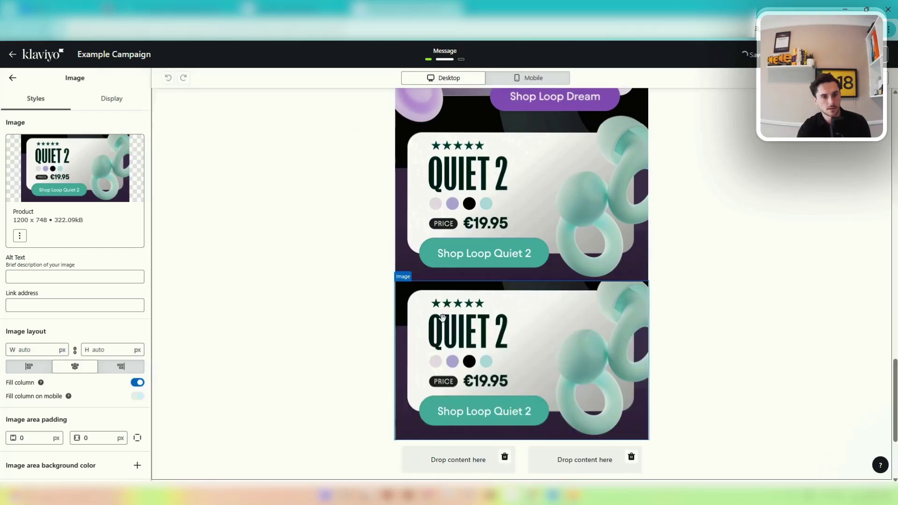
click(56, 236)
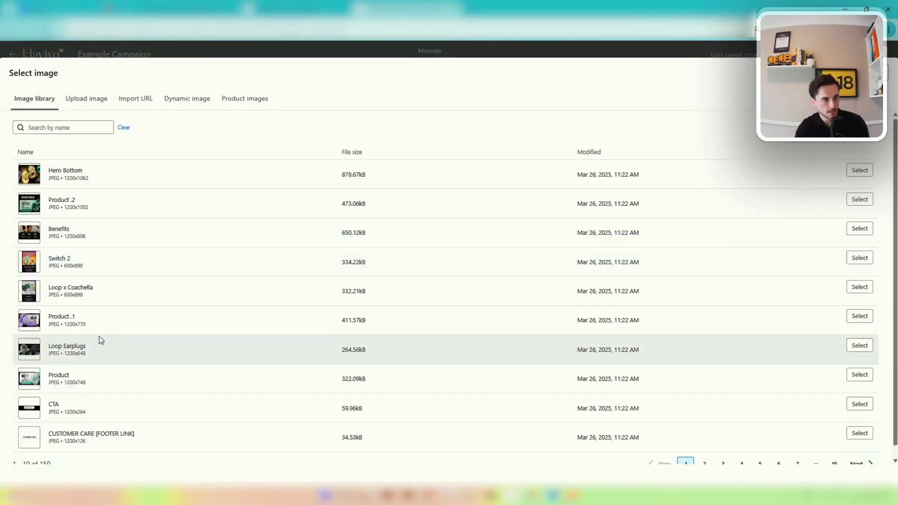
click(705, 463)
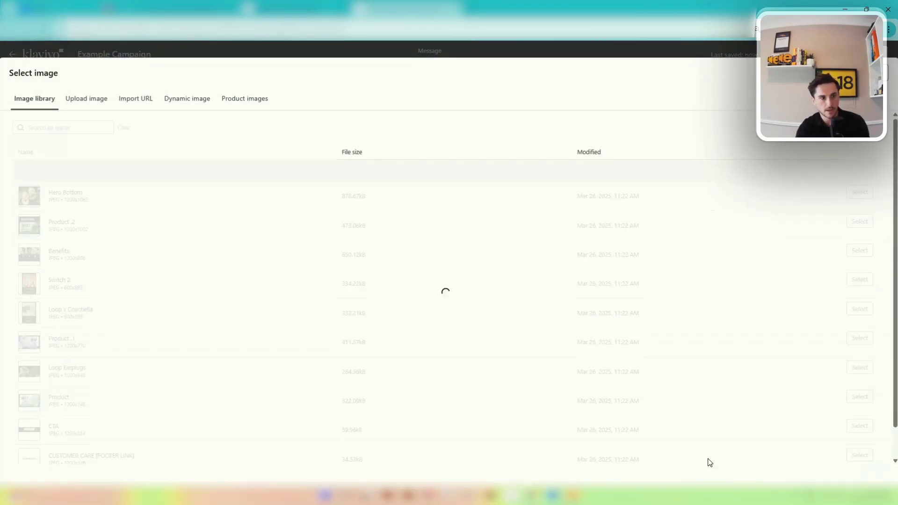
click(858, 199)
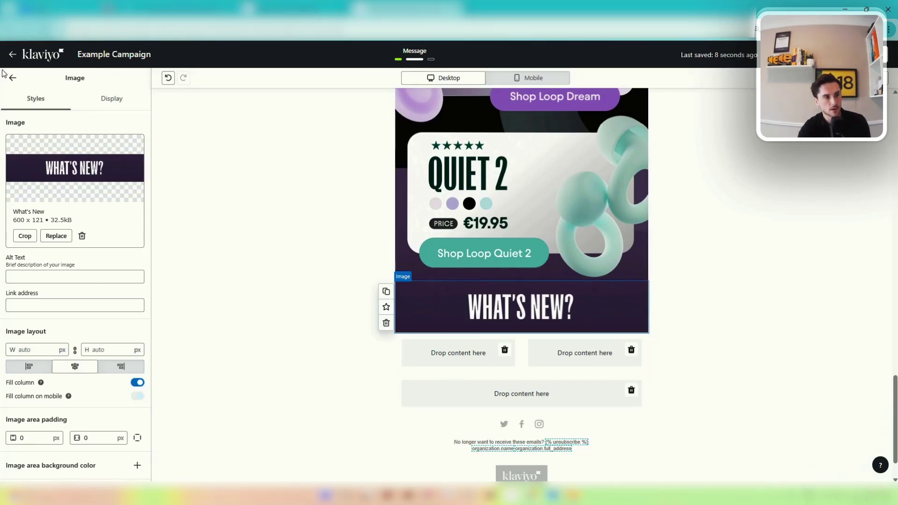
Insert a column layout with two equal columns directly below the What's New image.
key(Escape)
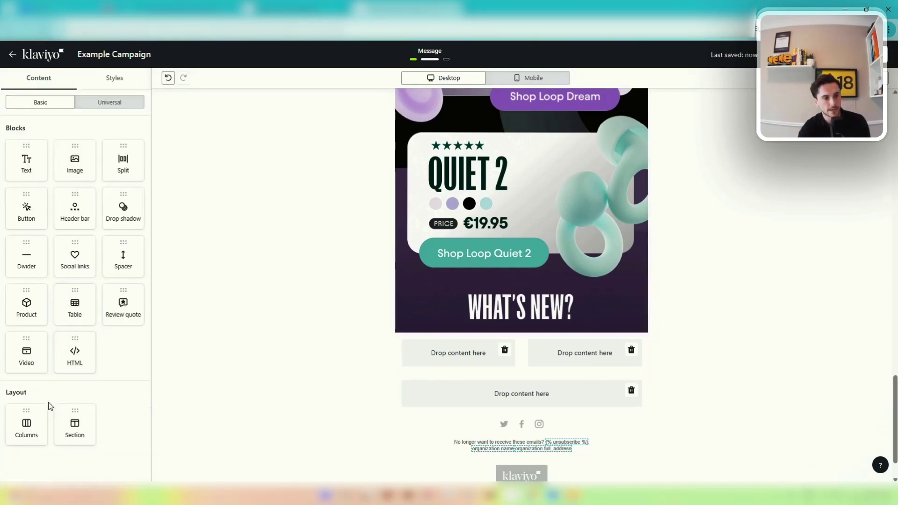
drag(24, 429, 512, 300)
click(426, 233)
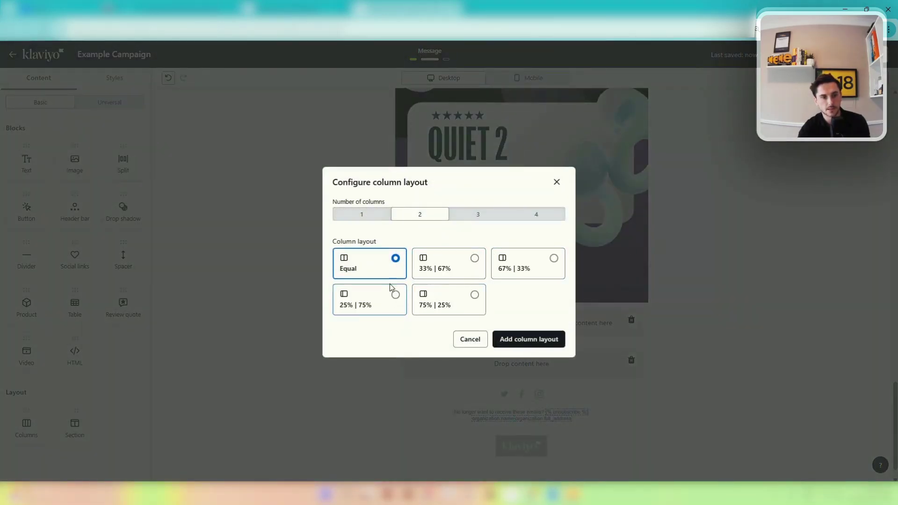
click(505, 338)
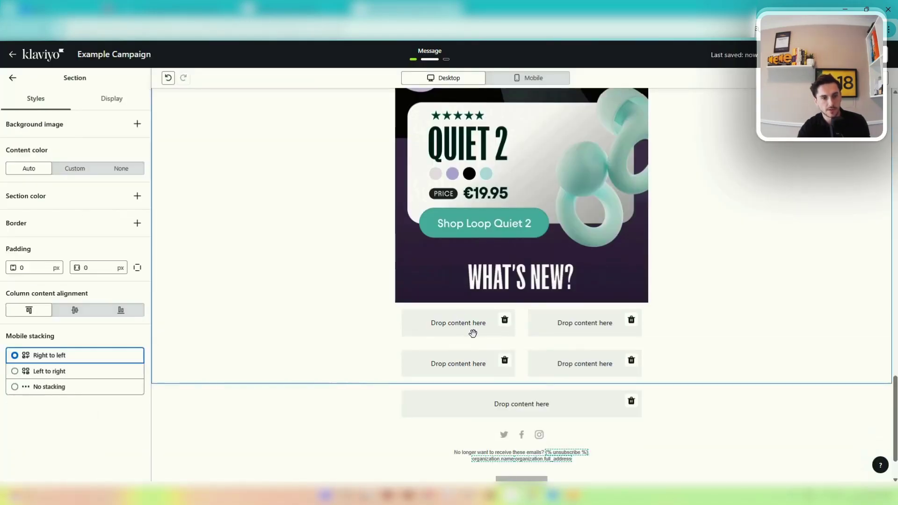
click(13, 78)
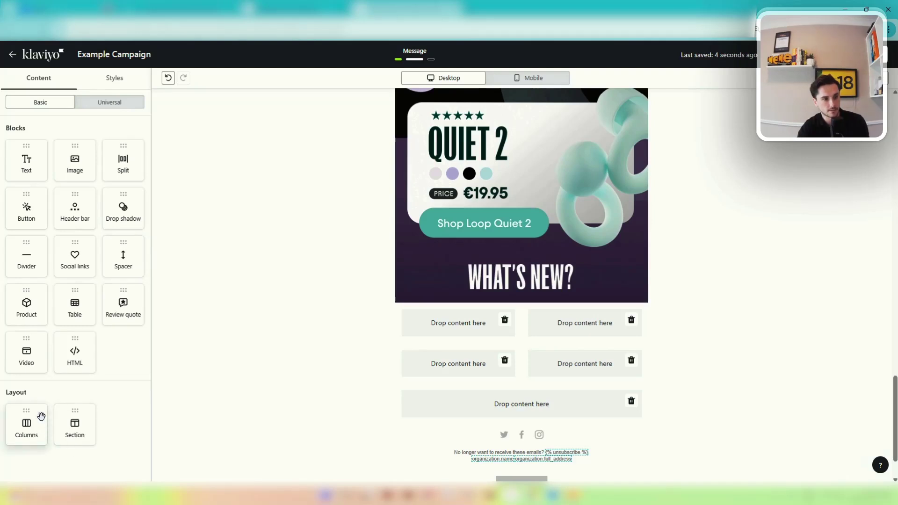
click(556, 183)
Place a copy of the What's New image block in the first column below it and replace its image with Switch 2.
scroll(491, 234, up, 1)
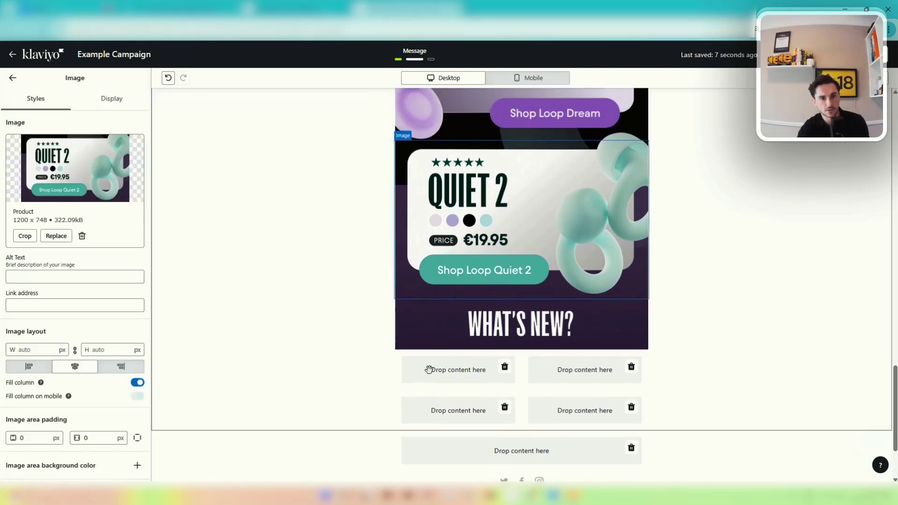
click(411, 313)
click(387, 308)
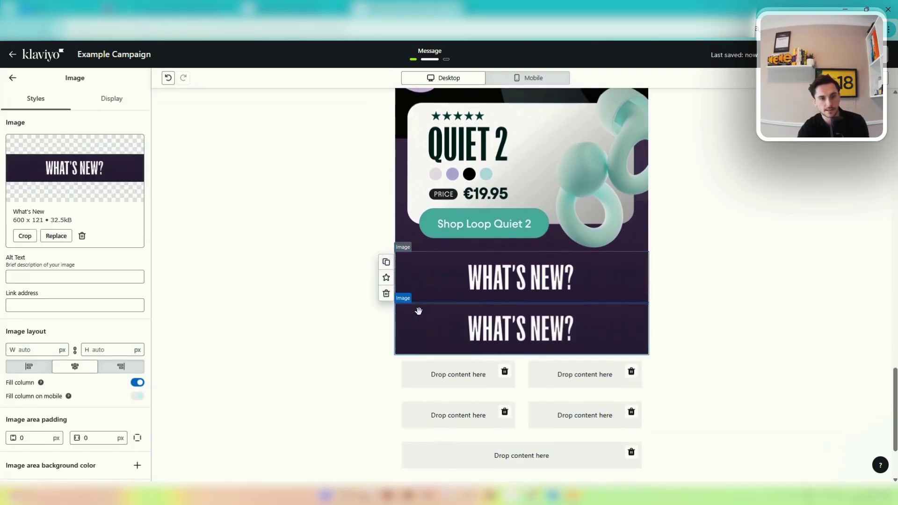
drag(416, 311, 456, 322)
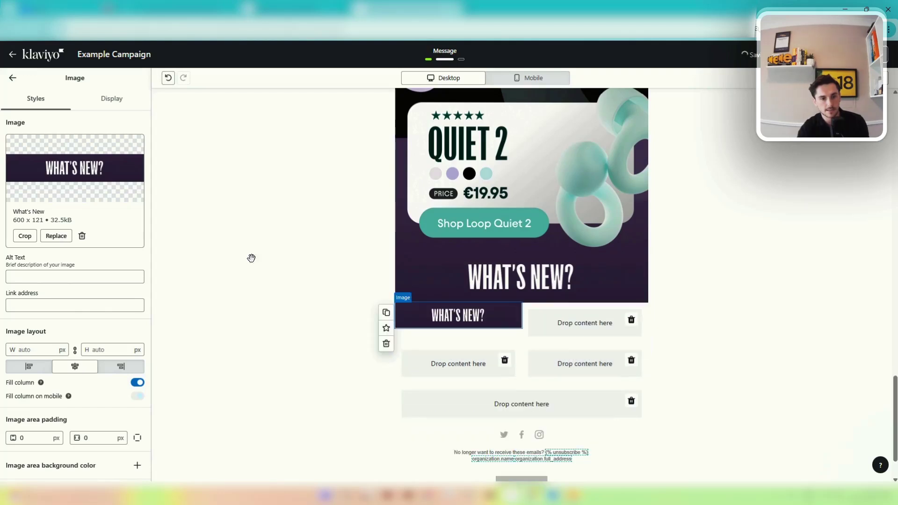
click(60, 241)
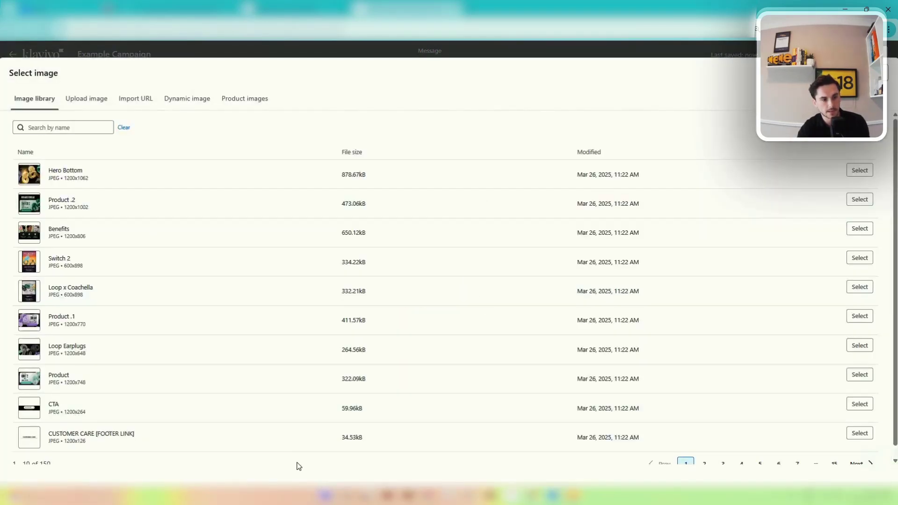
click(860, 258)
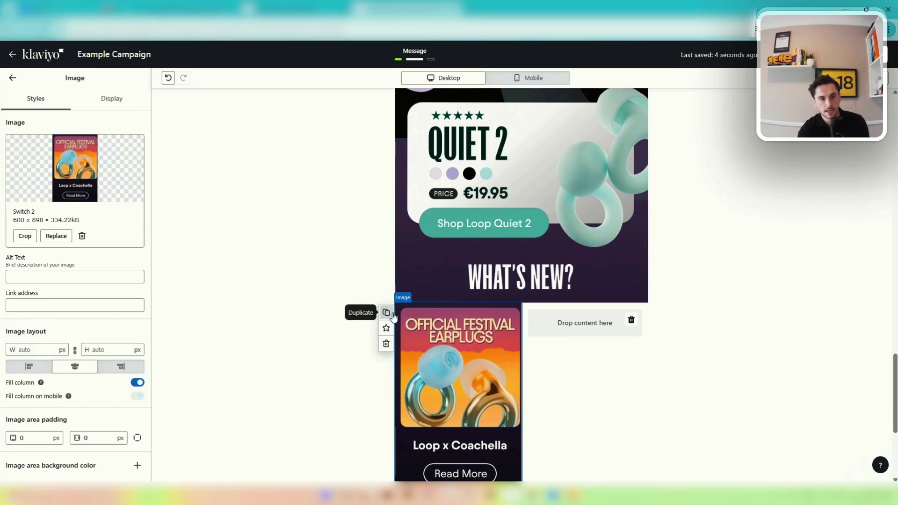
Place a copy of the Official Festival Earplugs image block in the adjacent column and replace its image with Loop x Coachella.
click(386, 313)
scroll(466, 324, down, 4)
drag(466, 324, 585, 189)
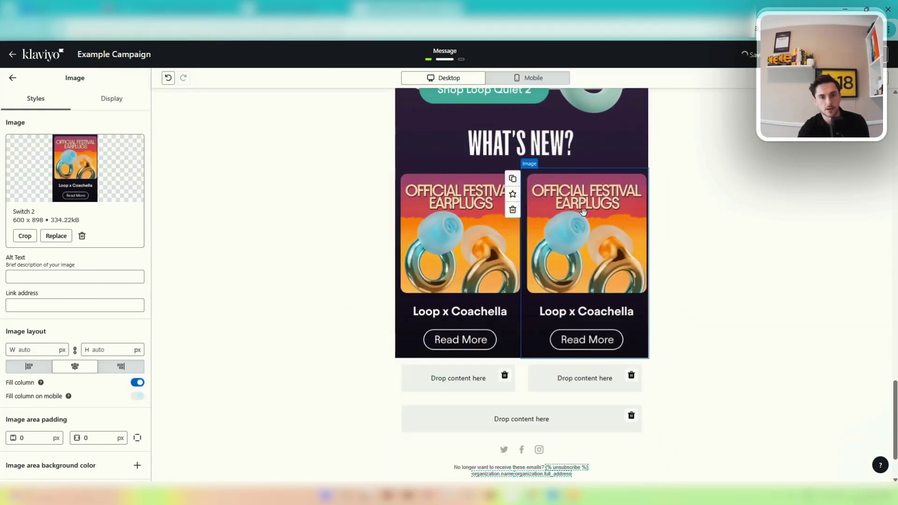
click(56, 237)
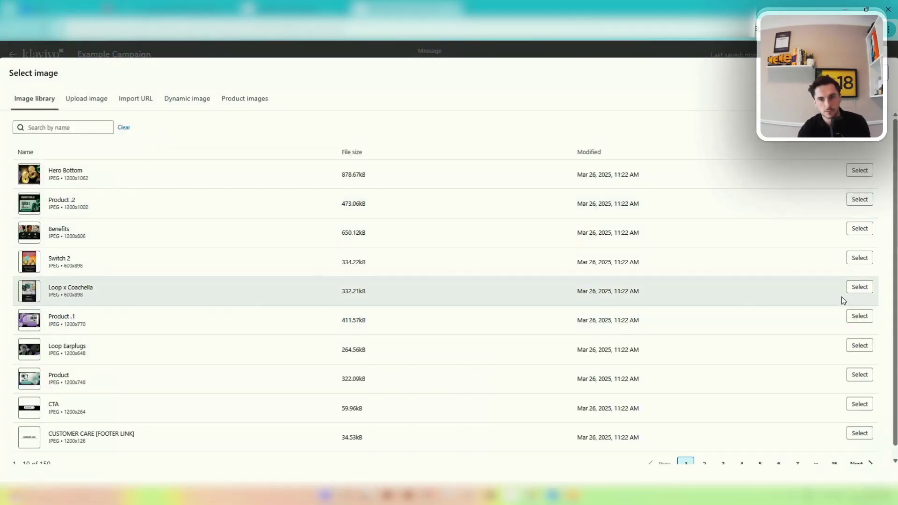
click(863, 288)
Compare the section's columns in the mobile and desktop previews, and set its mobile stacking to No stacking.
click(283, 220)
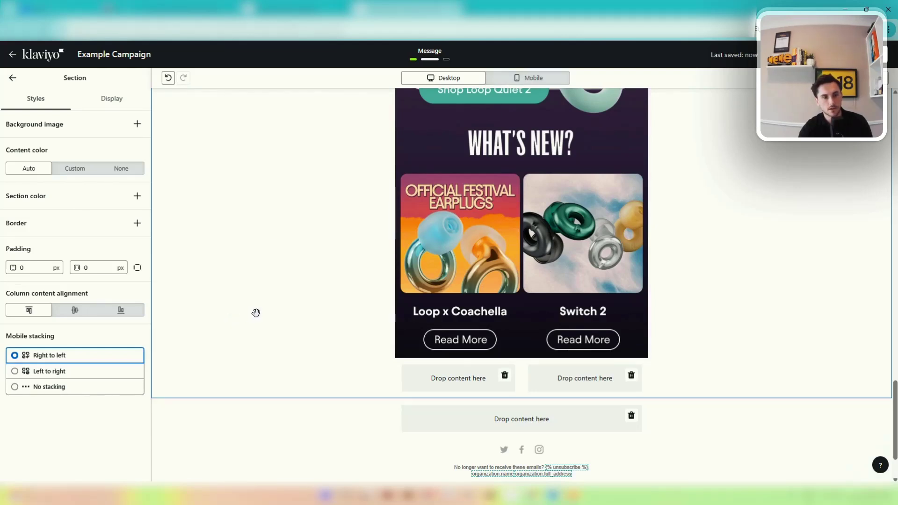
scroll(291, 325, up, 3)
click(533, 78)
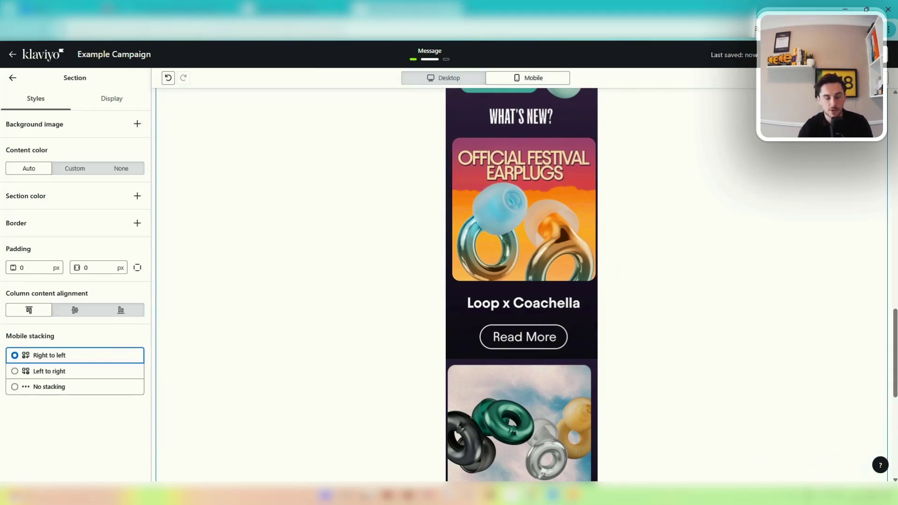
click(452, 82)
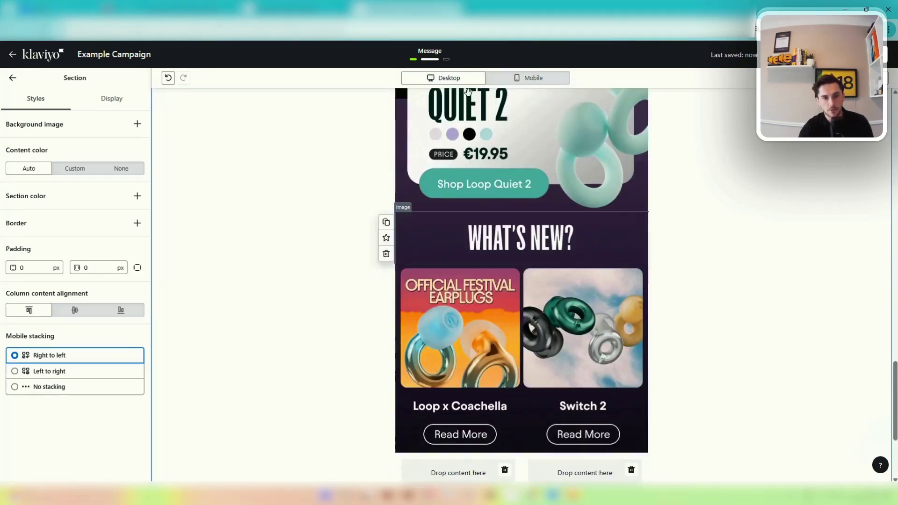
click(528, 77)
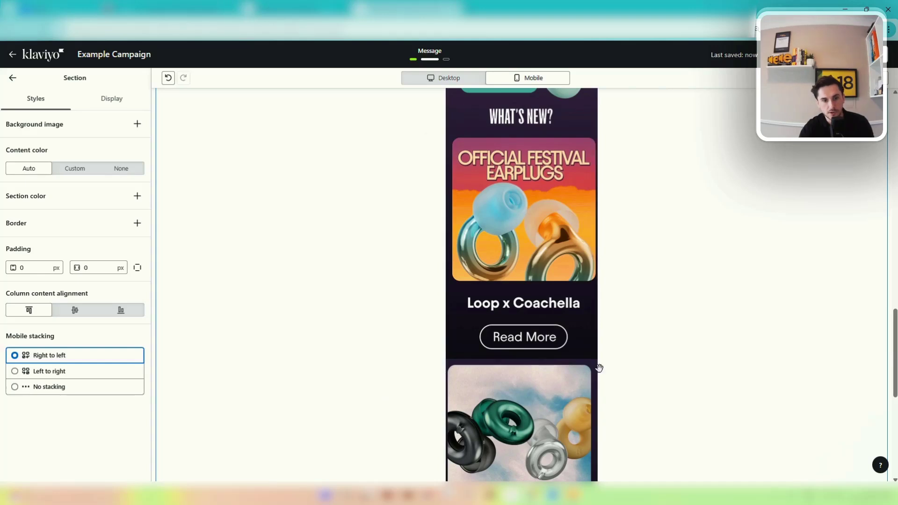
click(462, 75)
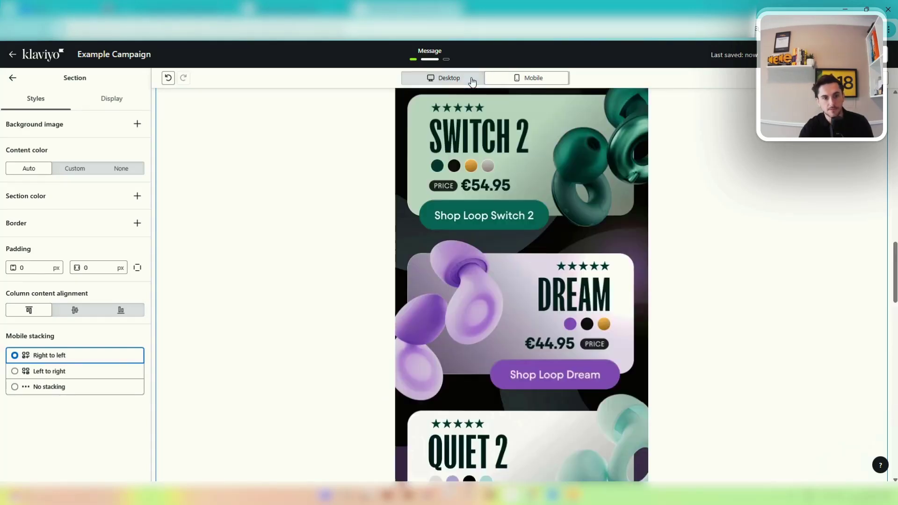
scroll(521, 235, down, 5)
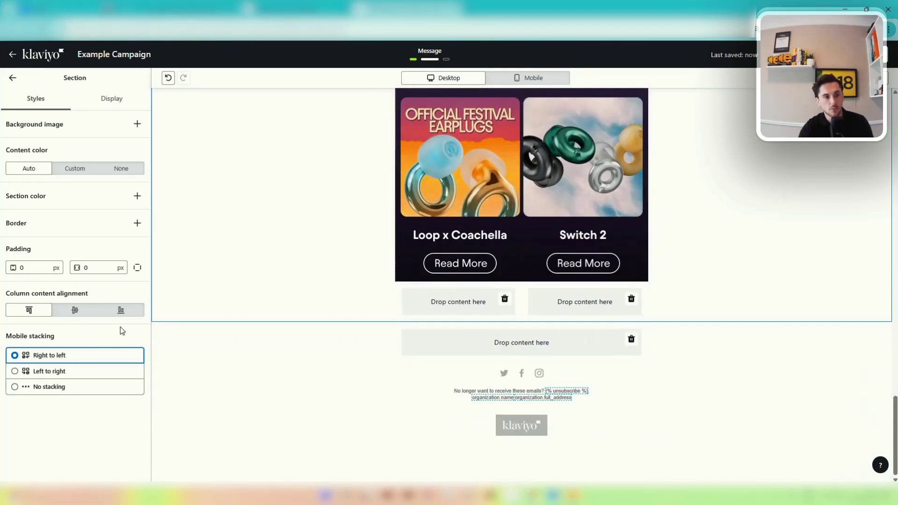
scroll(318, 270, up, 2)
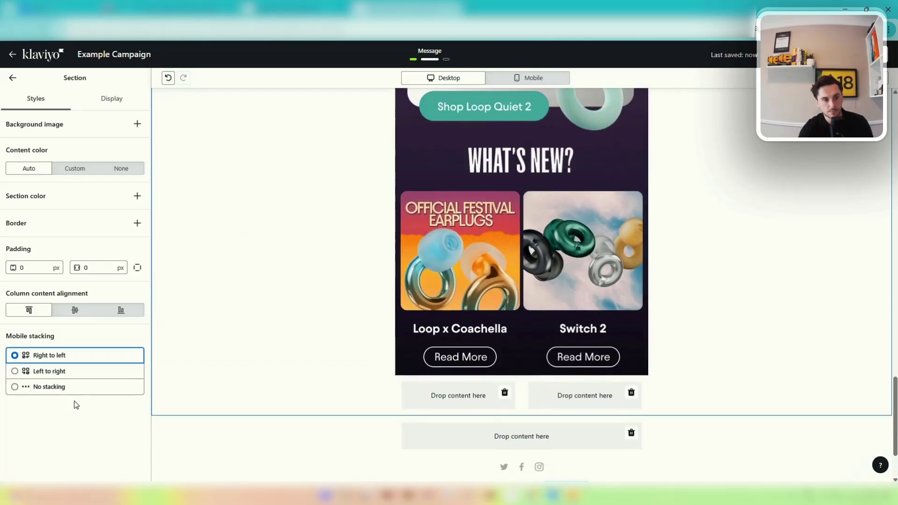
click(17, 388)
click(503, 80)
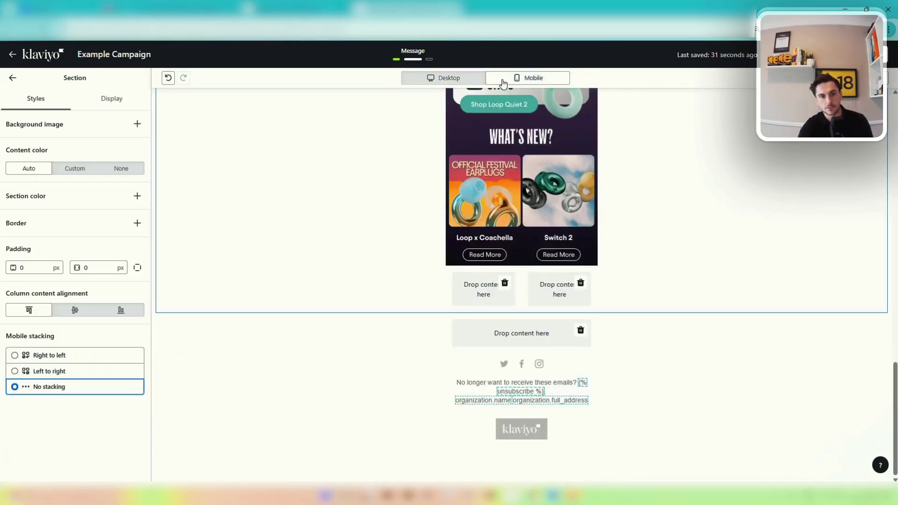
Delete the two empty column placeholders below the Loop x Coachella and Switch 2 images.
click(488, 209)
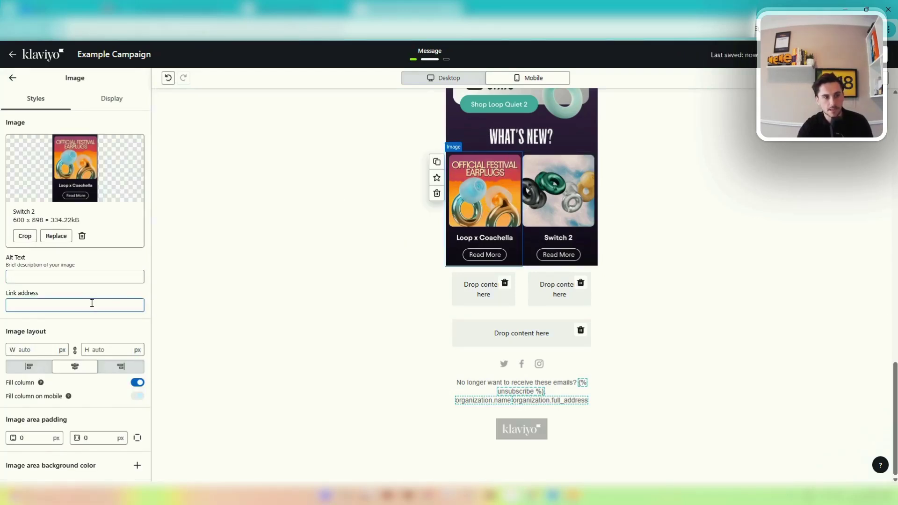
click(566, 188)
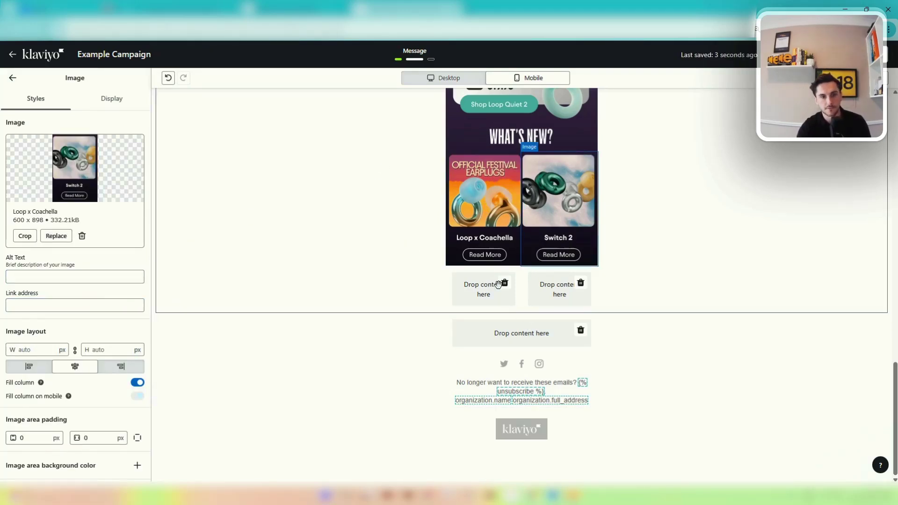
click(505, 283)
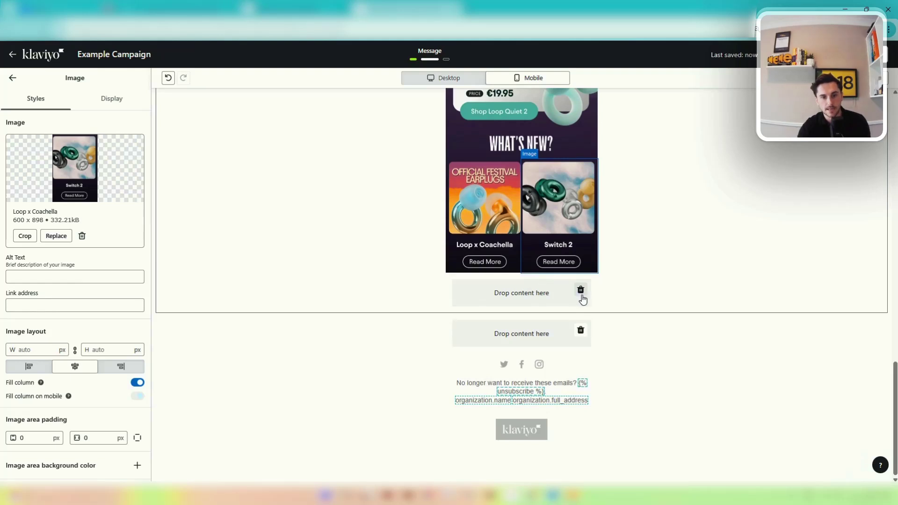
click(580, 290)
Save the footer section as universal content named UNIVERSAL FOOTER.
click(403, 353)
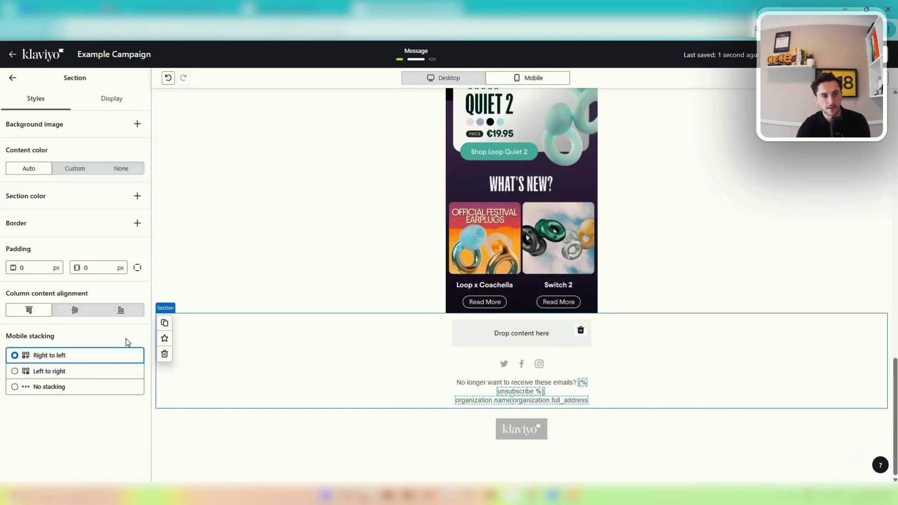
click(169, 343)
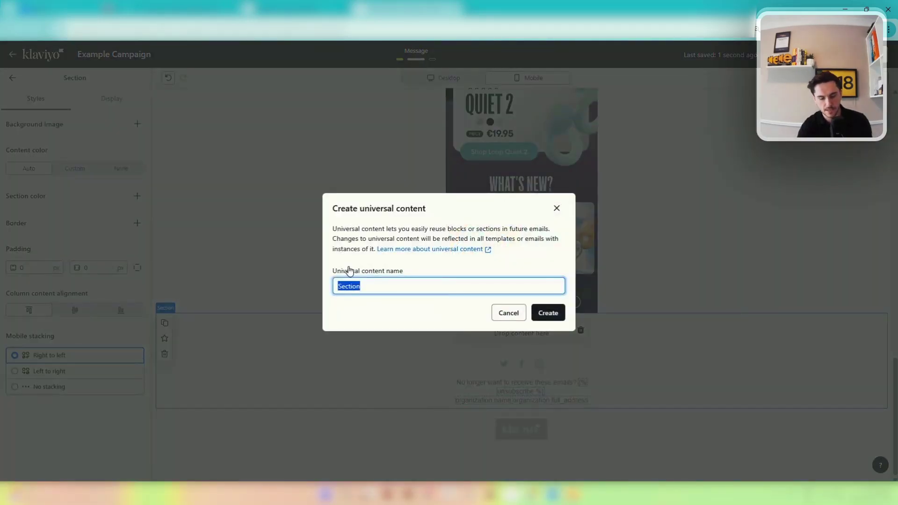
text(uN)
key(BackSpace)
key(BackSpace)
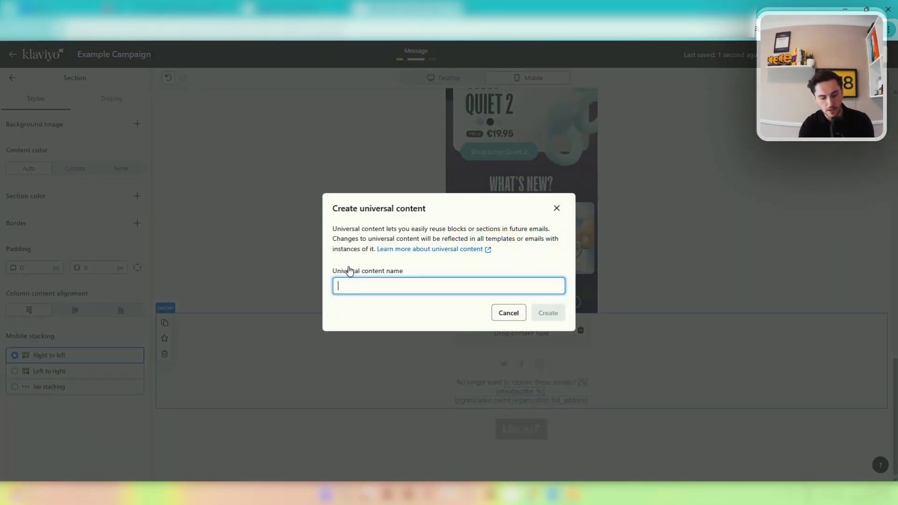
text(UNIVERSAL)
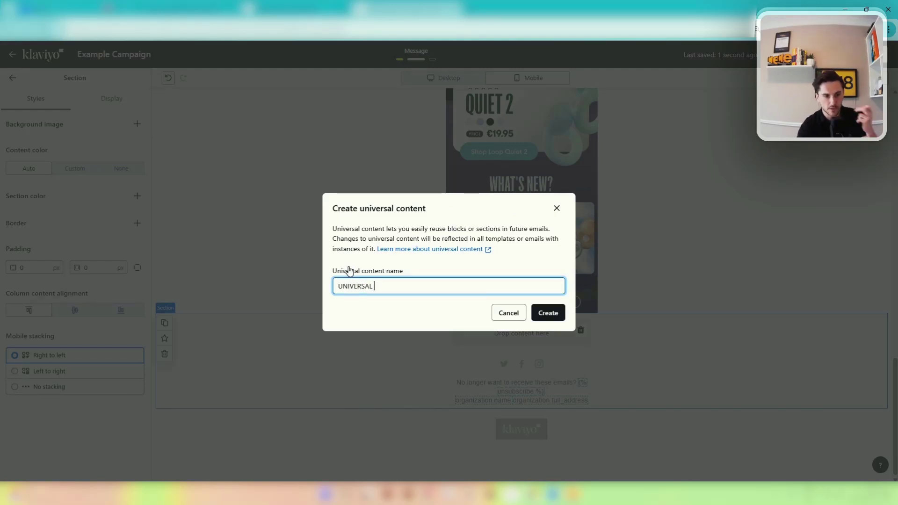
click(546, 318)
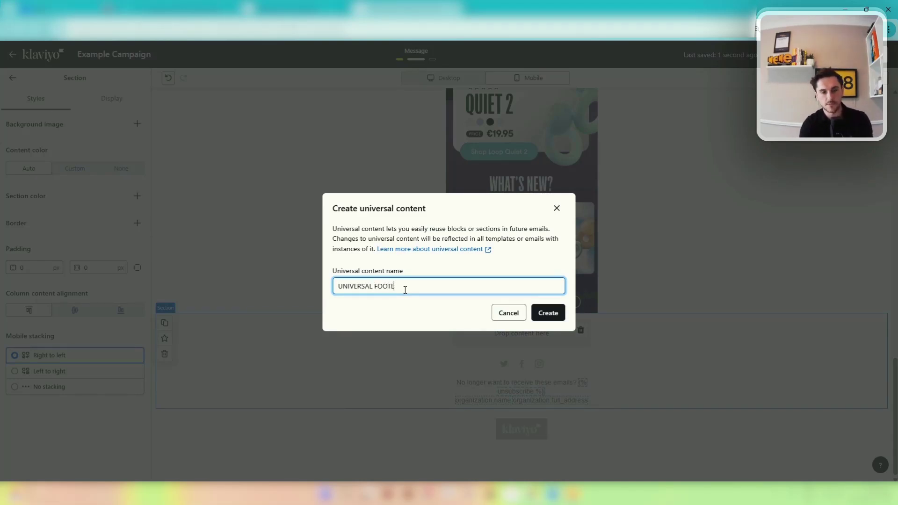
click(550, 319)
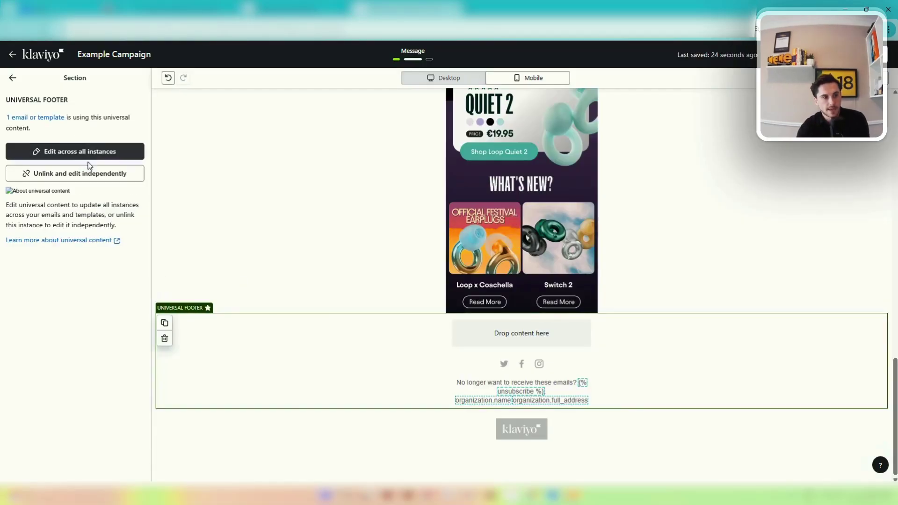
Edit the universal footer across all instances, adding an image block with CUSTOMER CARE [FOOTER LINK] between the social links and the unsubscribe text.
click(90, 155)
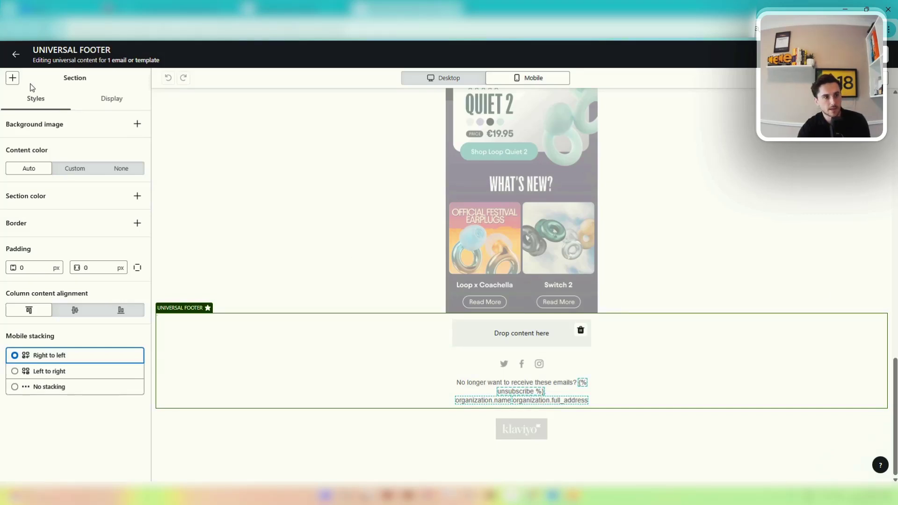
click(12, 78)
drag(74, 134, 538, 333)
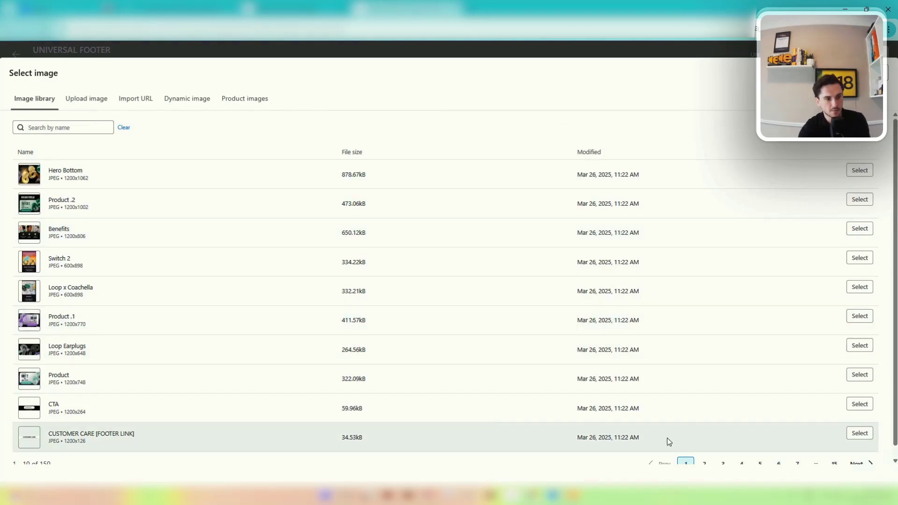
click(859, 433)
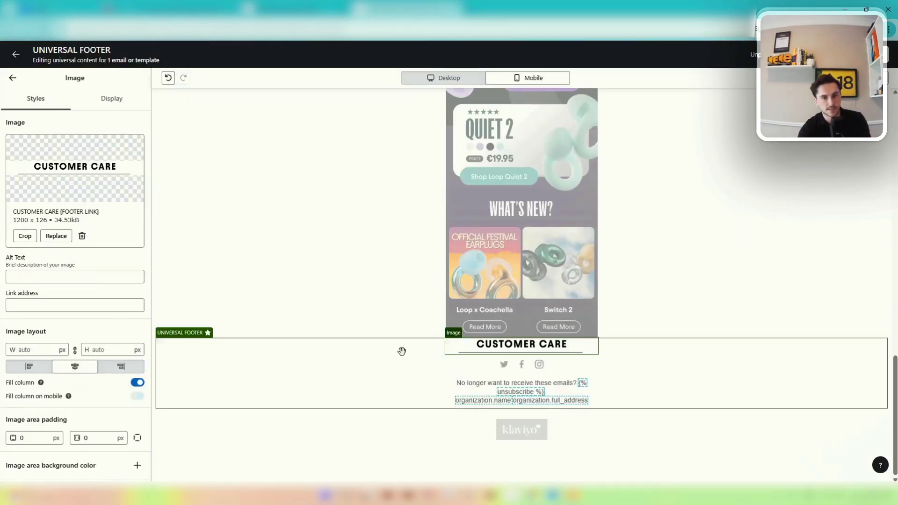
drag(513, 341, 489, 370)
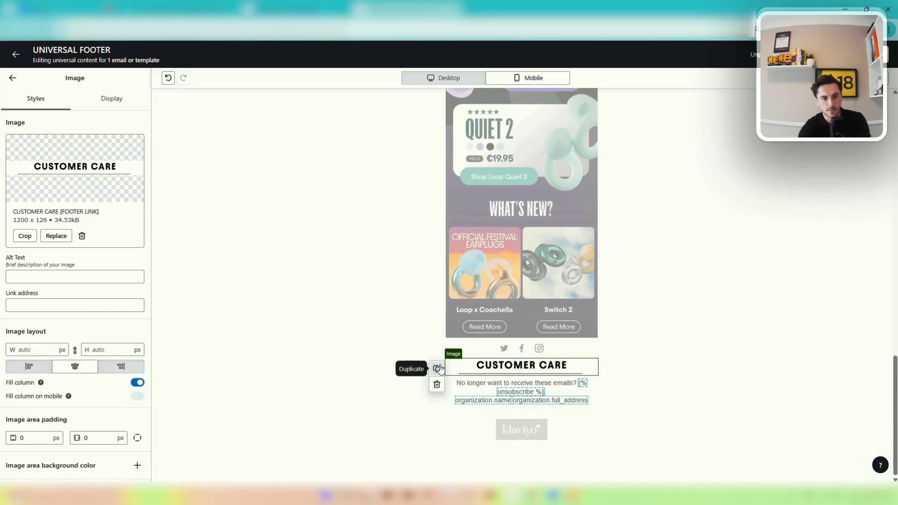
Duplicate the CUSTOMER CARE image block, replace the copy's image with Logo, and place it above the social links.
click(437, 368)
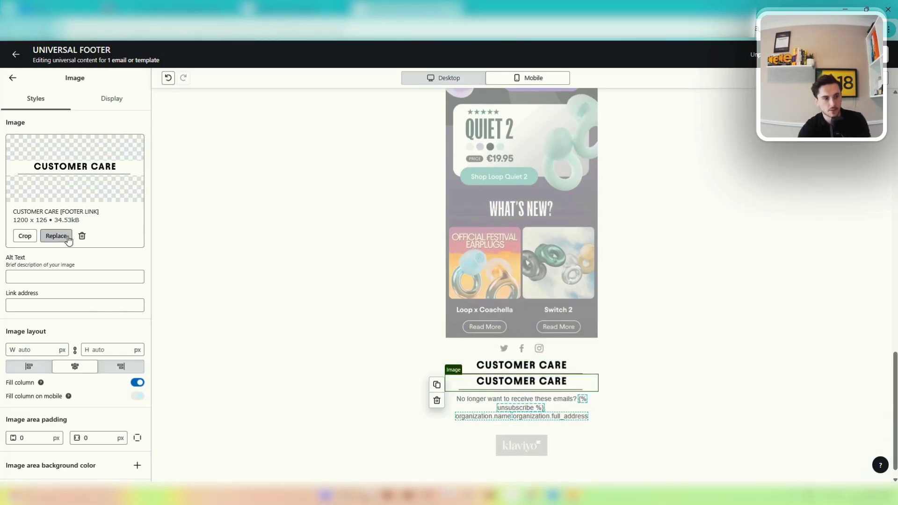
click(56, 235)
click(702, 464)
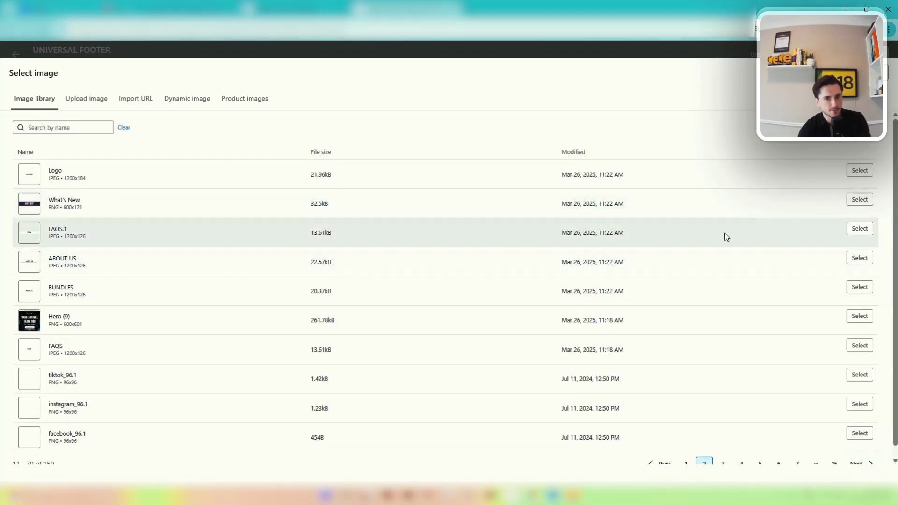
click(856, 171)
drag(568, 379, 525, 383)
Duplicate the CUSTOMER CARE image block and replace the copy's image with BUNDLES.
click(492, 389)
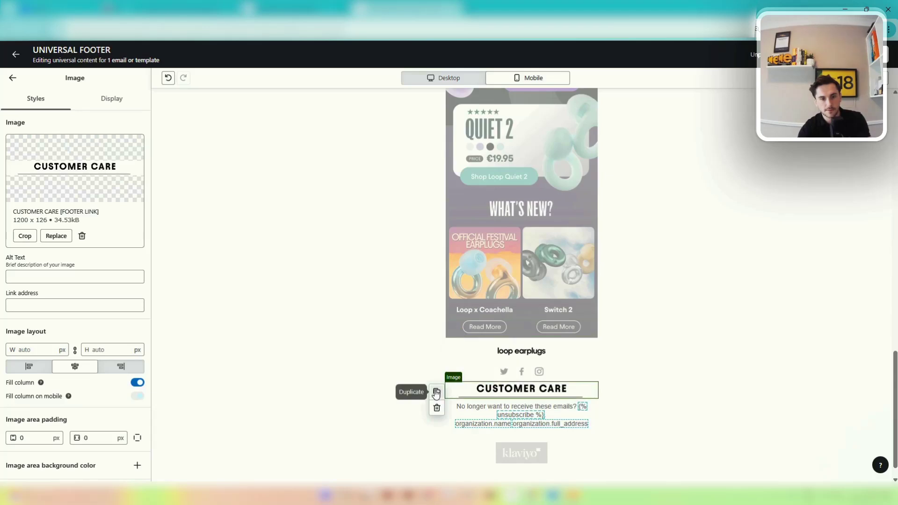
click(437, 391)
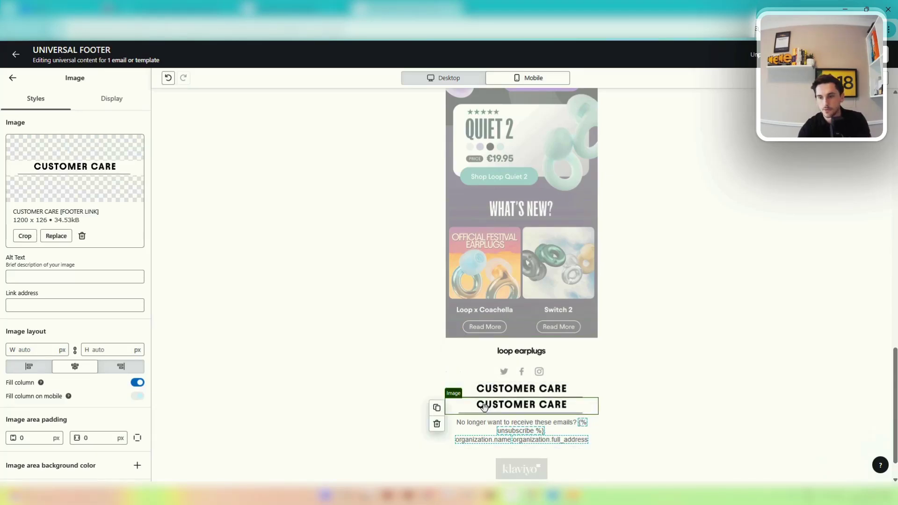
click(56, 236)
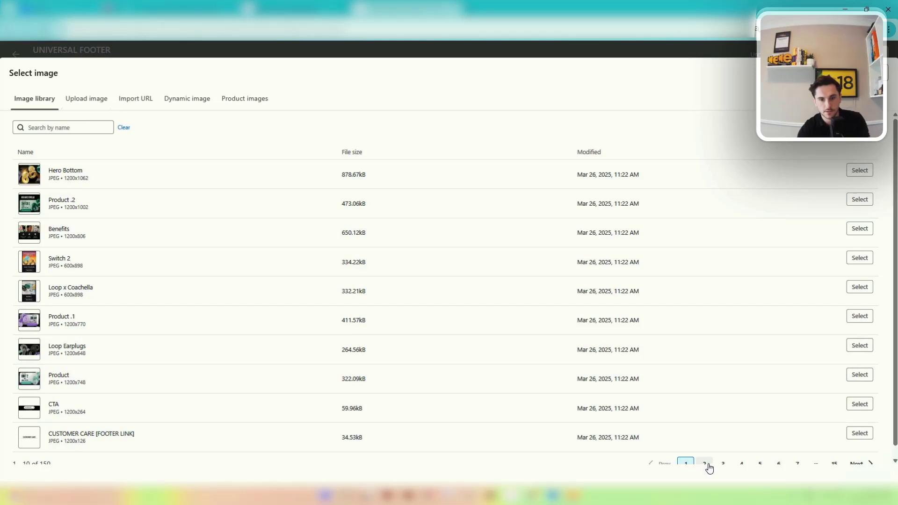
click(705, 465)
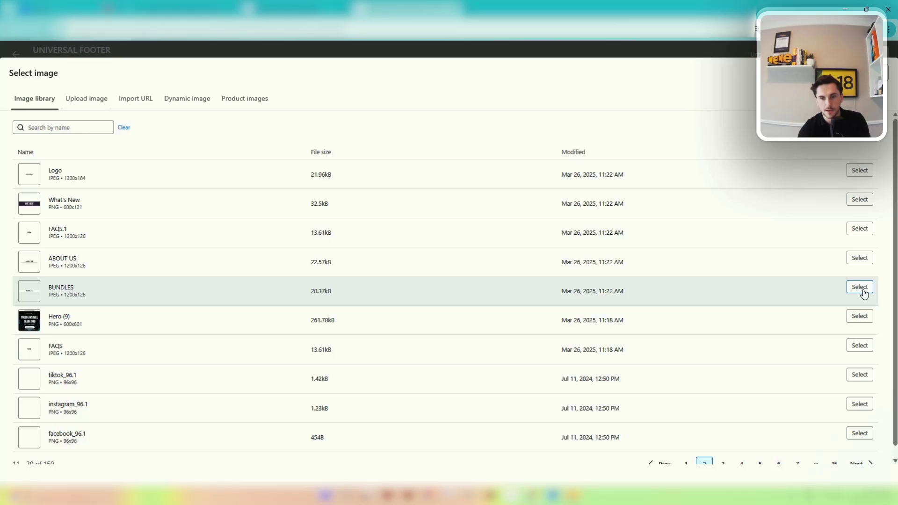
click(864, 293)
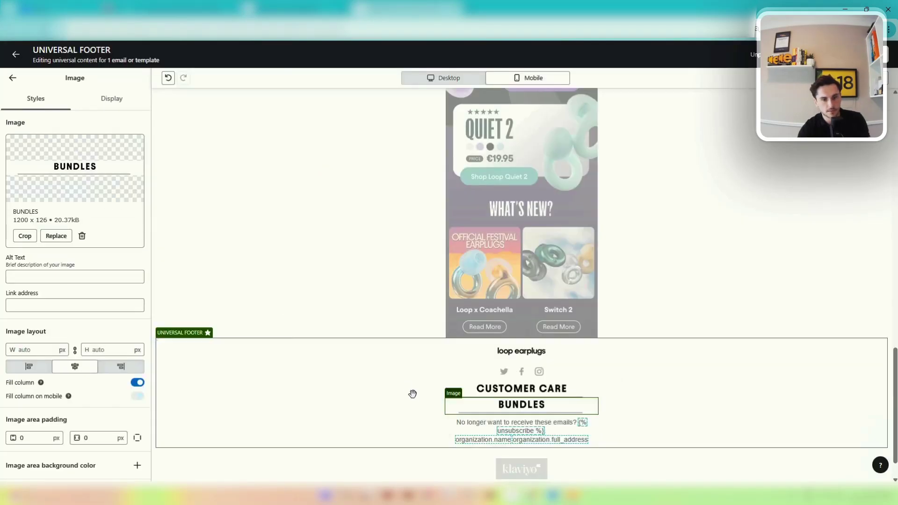
Add two more duplicated link images below BUNDLES, replacing them with ABOUT US and FAQS.1.
click(437, 408)
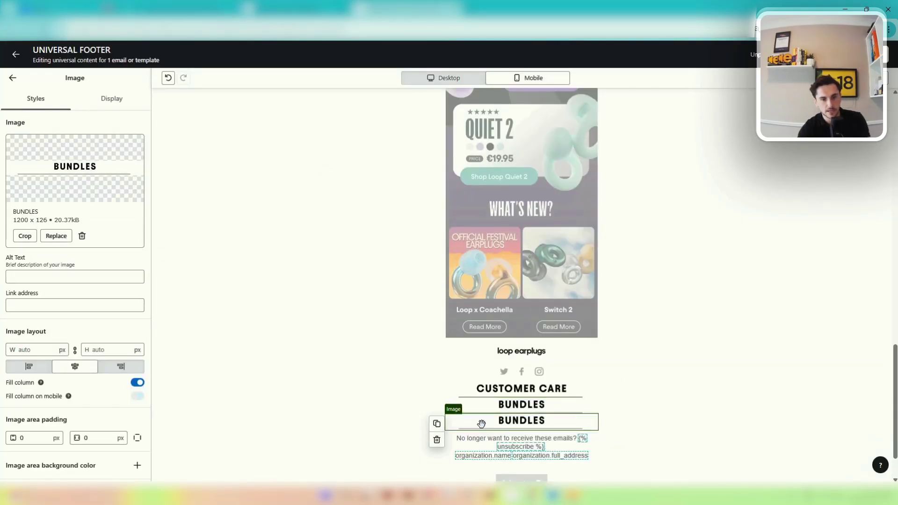
click(56, 236)
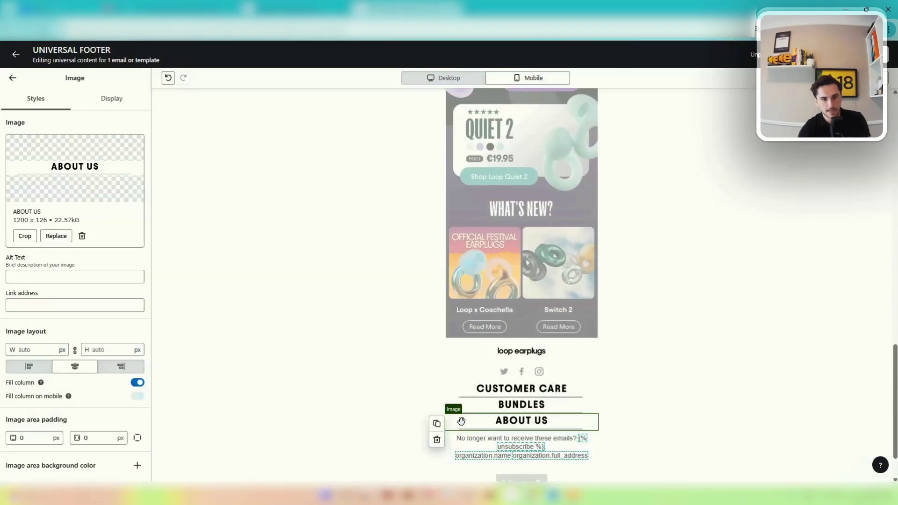
click(437, 423)
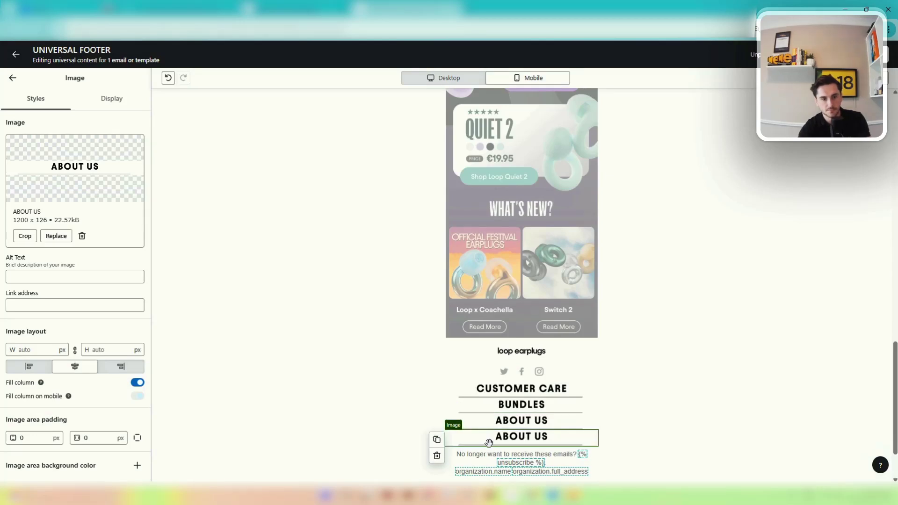
click(56, 235)
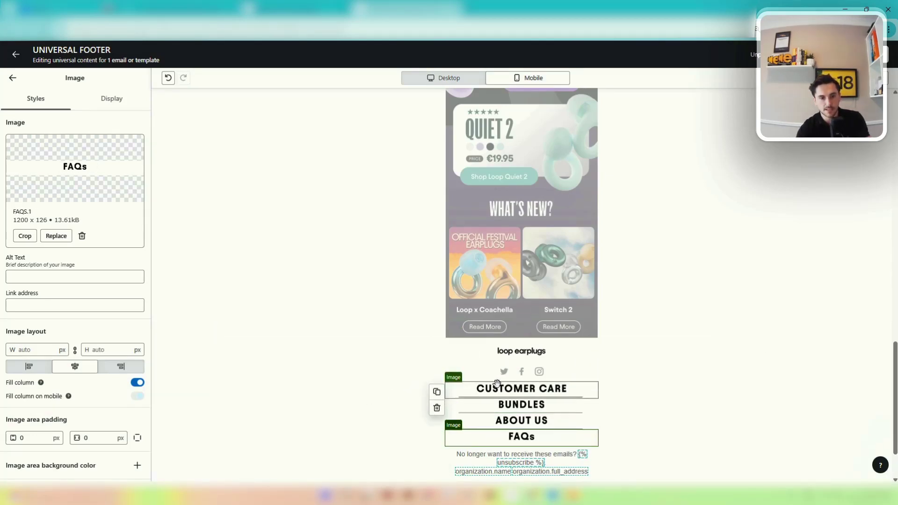
click(481, 374)
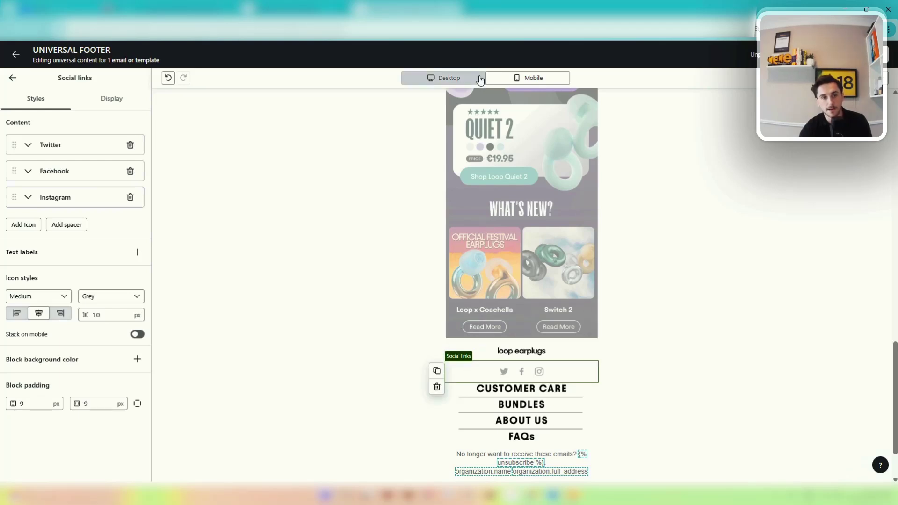
click(342, 391)
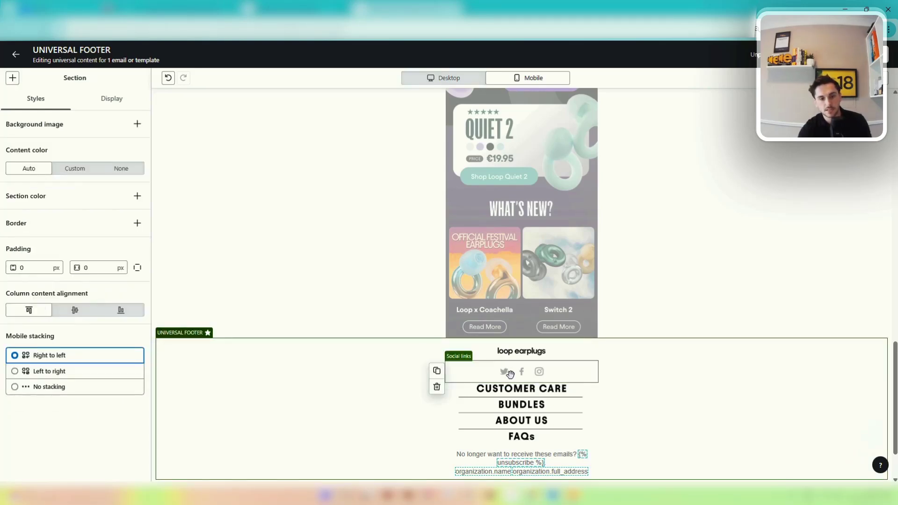
Set the font size of all the footer's unsubscribe and organization text to 11 px.
click(522, 464)
click(523, 466)
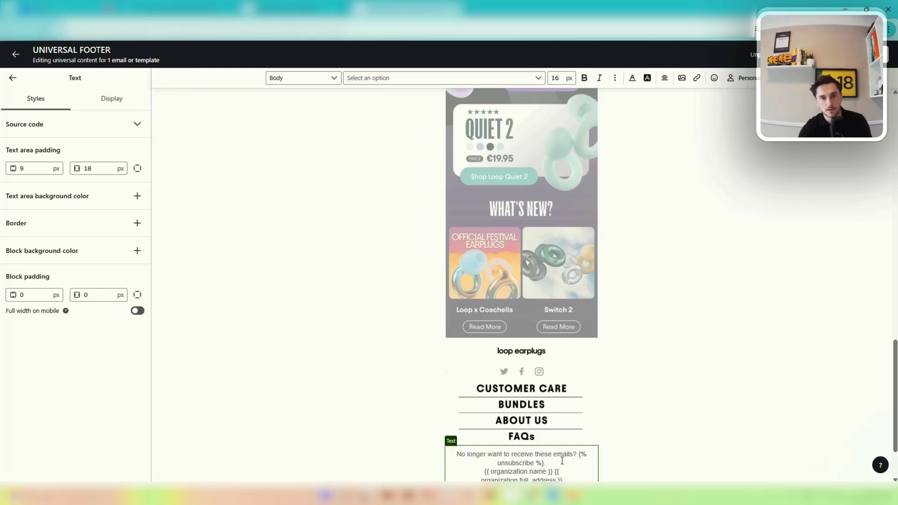
scroll(580, 451, down, 2)
drag(575, 398, 457, 372)
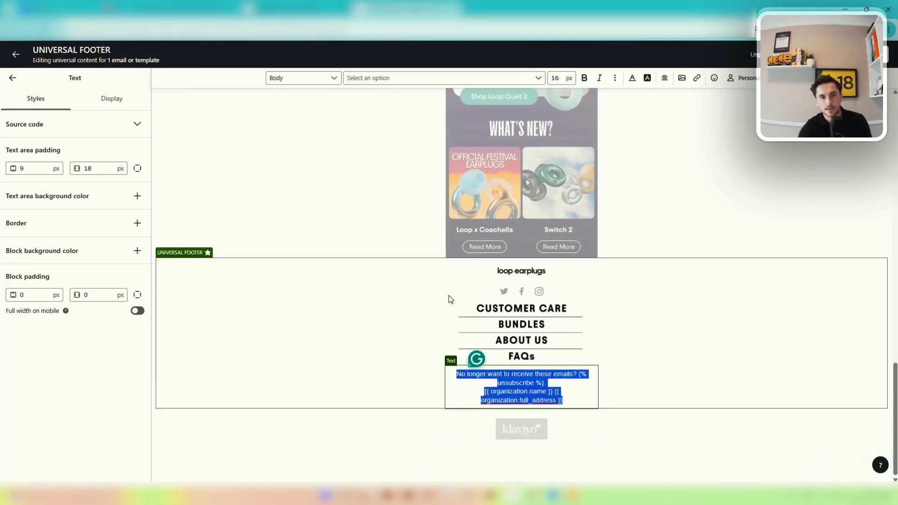
double_click(564, 80)
text(11)
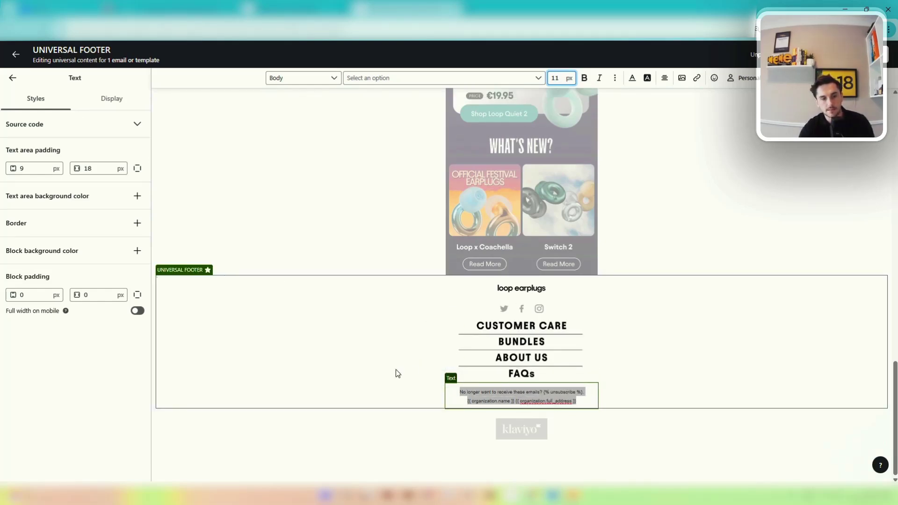
Look over the email's body text and product images above the footer, and compare them with the footer text.
triple_click(462, 401)
scroll(554, 236, up, 10)
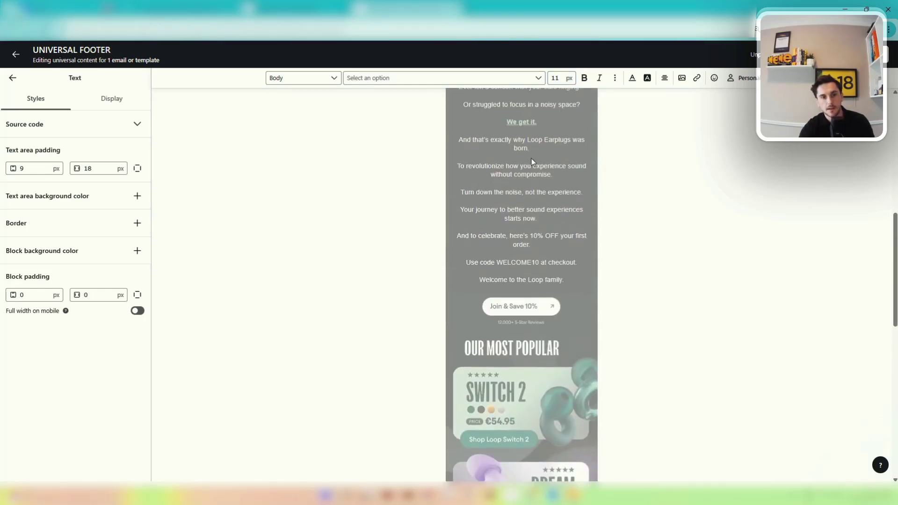
scroll(553, 283, down, 10)
scroll(552, 250, down, 2)
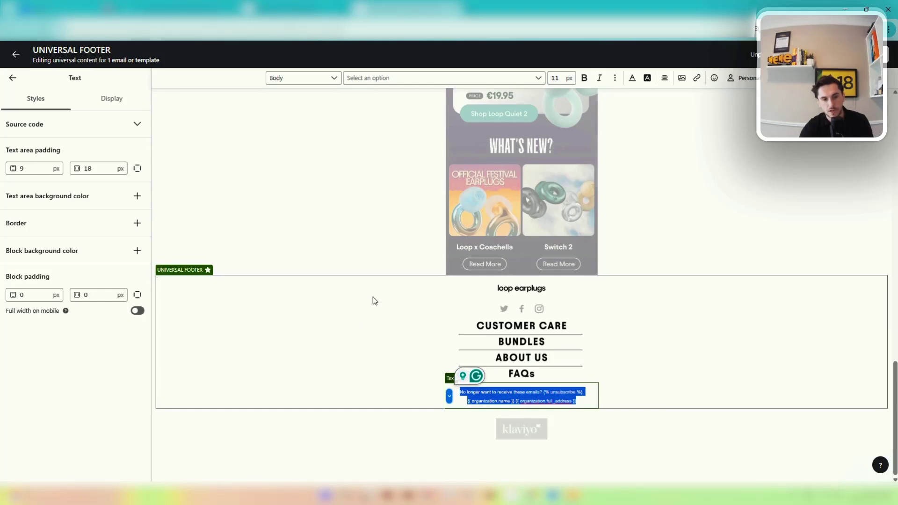
scroll(482, 308, up, 8)
scroll(491, 281, up, 5)
scroll(482, 374, down, 10)
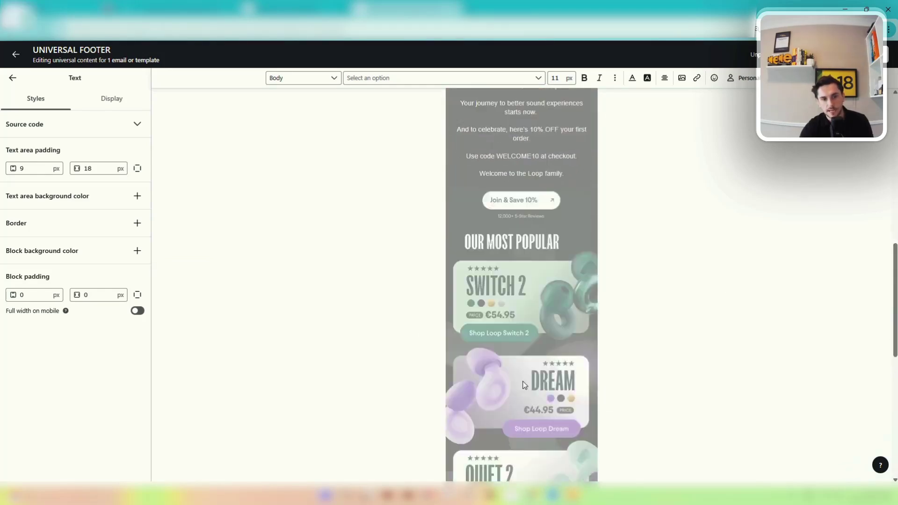
scroll(478, 327, down, 3)
triple_click(541, 392)
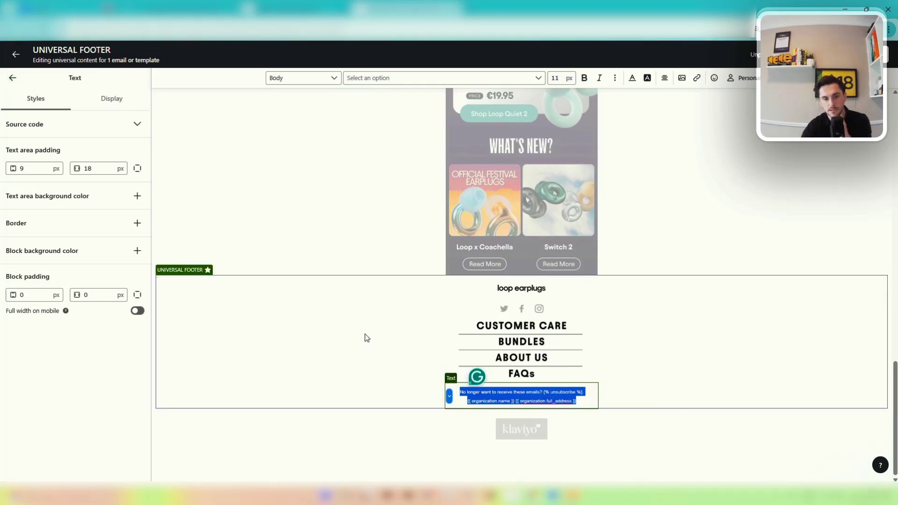
Save and publish the universal footer changes to the Example Campaign.
click(357, 318)
scroll(409, 260, up, 10)
scroll(409, 260, up, 6)
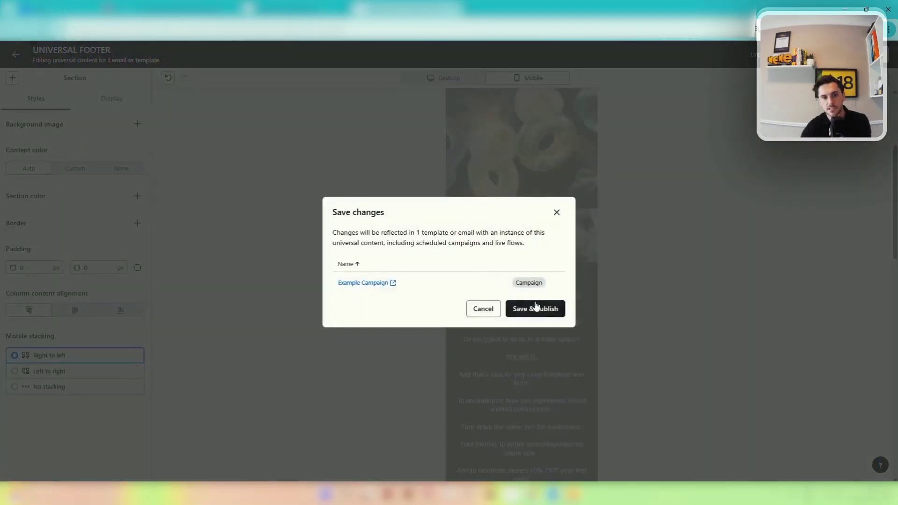
click(532, 308)
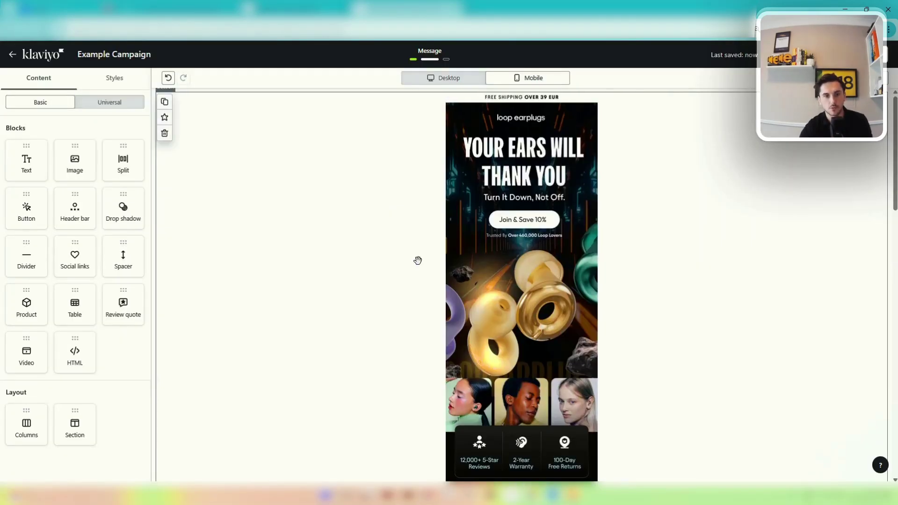
Review the assembled campaign, including the hero image block's settings and the live text section.
scroll(418, 262, down, 15)
scroll(443, 284, up, 15)
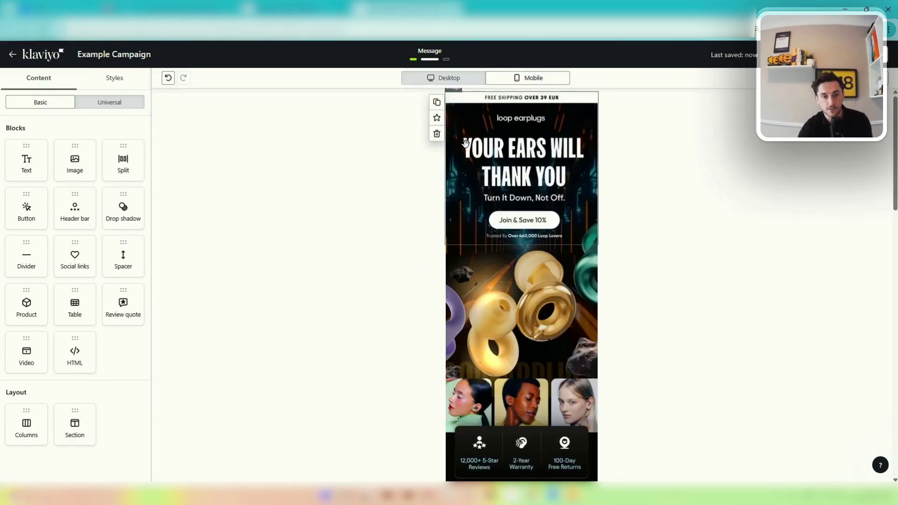
click(466, 206)
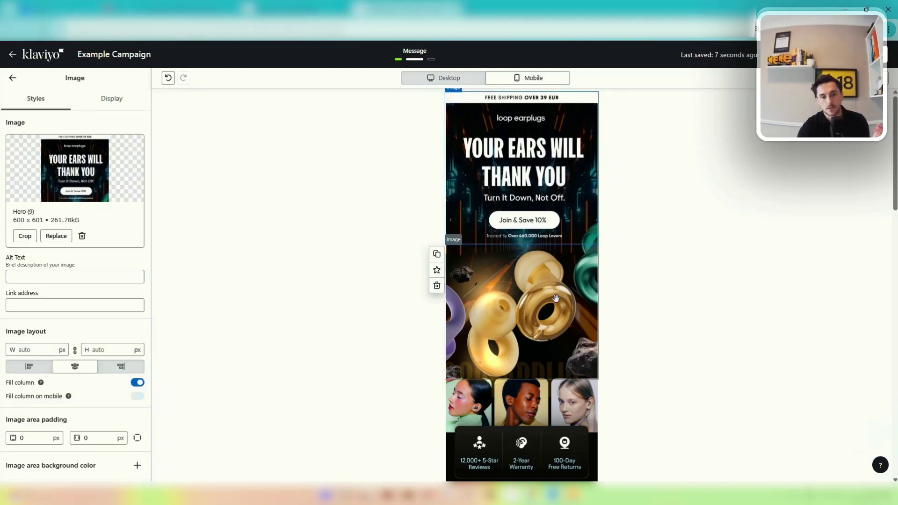
scroll(557, 298, down, 6)
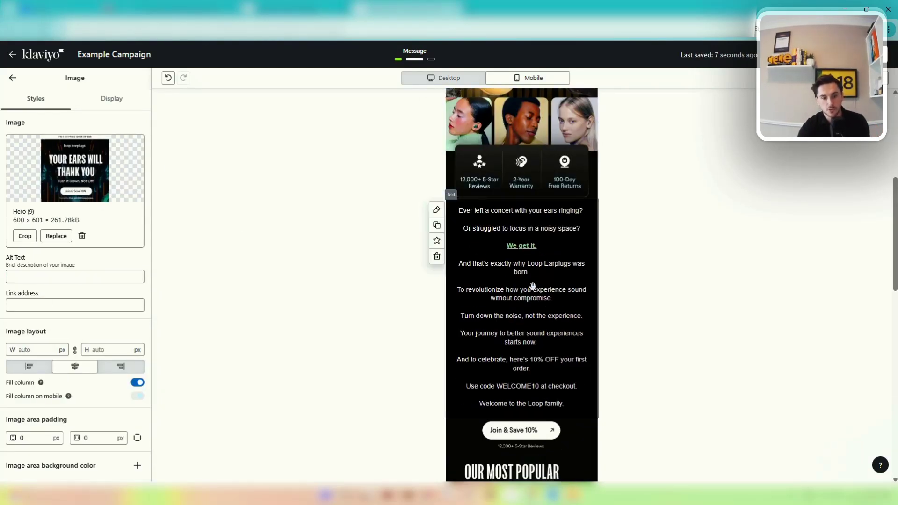
Review the email's mobile layout from the hero image through the live text and product images to the What's New columns.
scroll(533, 286, down, 6)
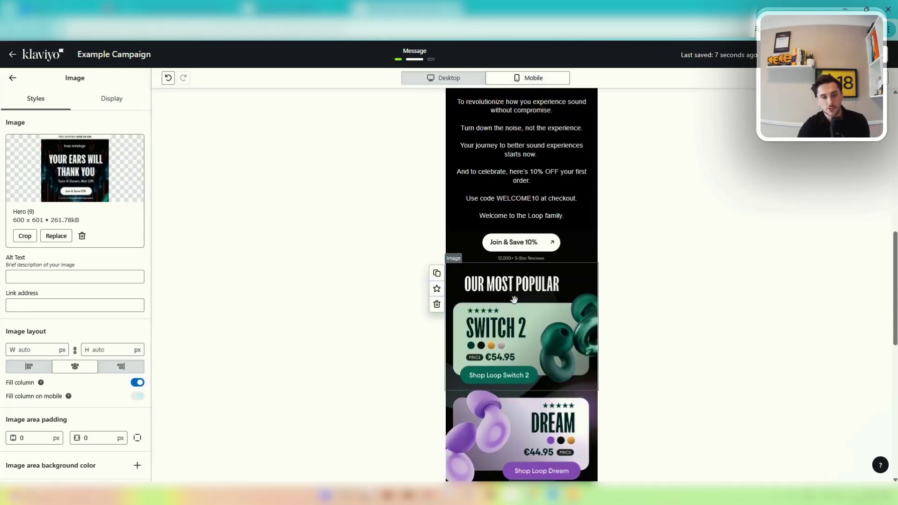
scroll(512, 294, down, 4)
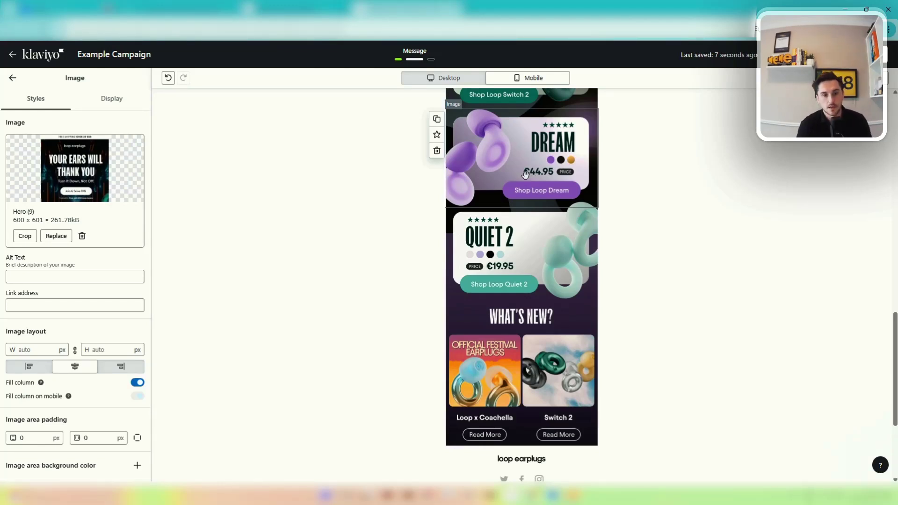
scroll(525, 174, up, 10)
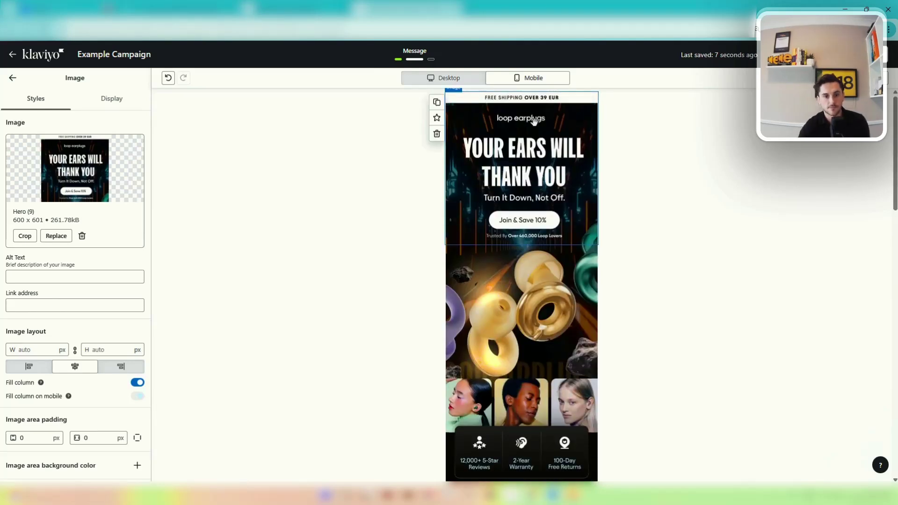
scroll(533, 206, down, 2)
scroll(532, 206, down, 6)
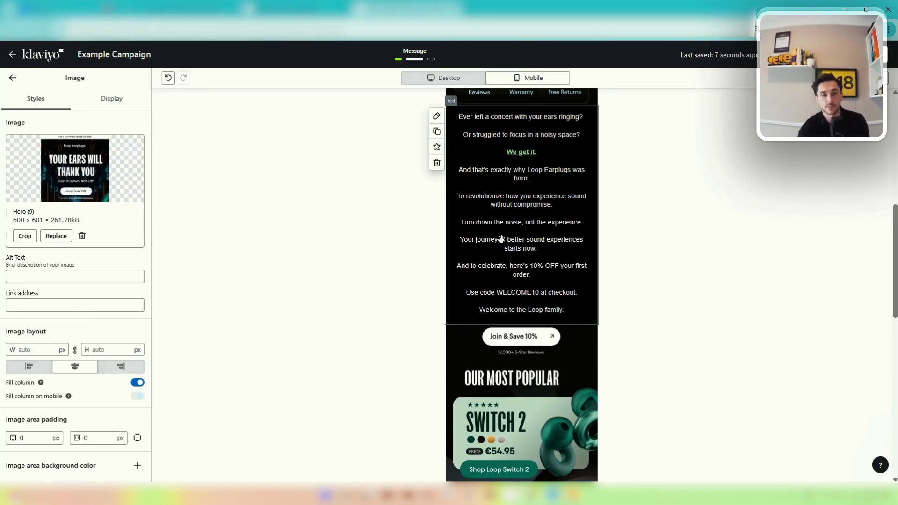
scroll(504, 238, down, 12)
scroll(500, 238, up, 15)
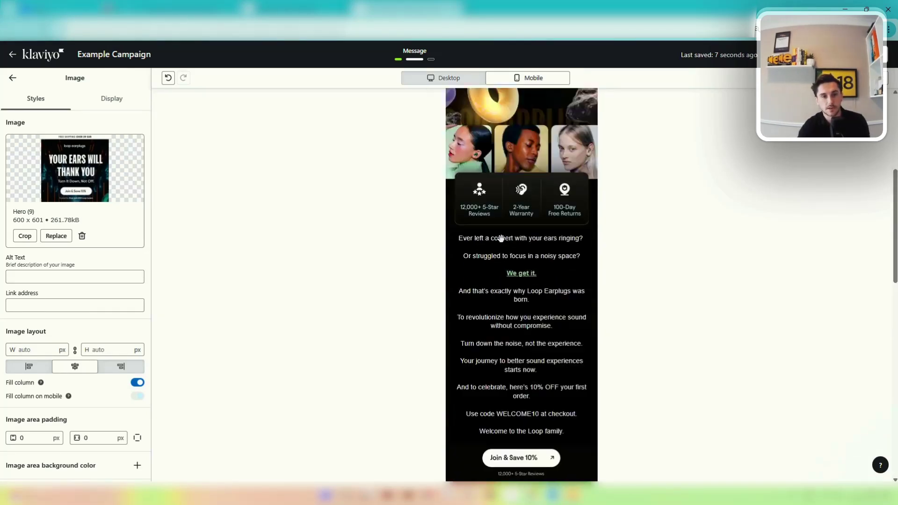
Check the email in the desktop and mobile previews, and inspect the Hero Bottom image block's settings and the live text section.
click(450, 79)
click(498, 80)
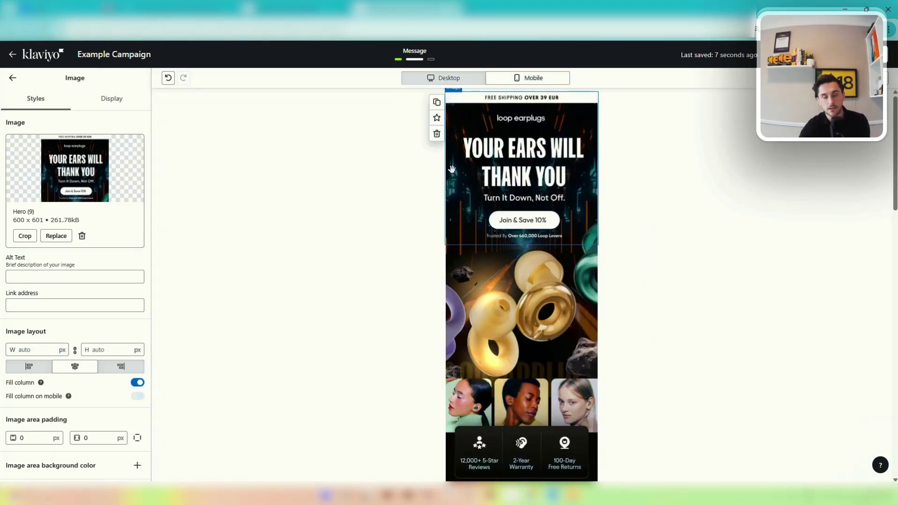
click(507, 284)
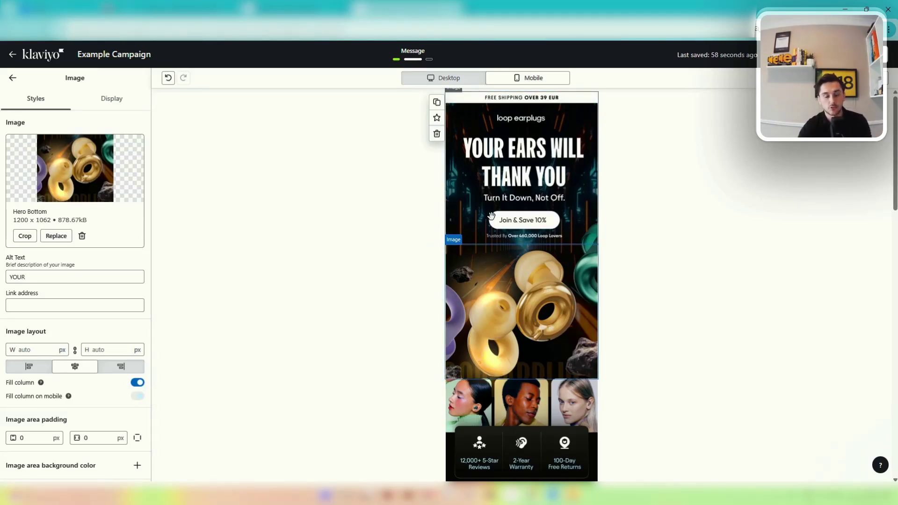
scroll(490, 214, down, 6)
scroll(477, 269, up, 1)
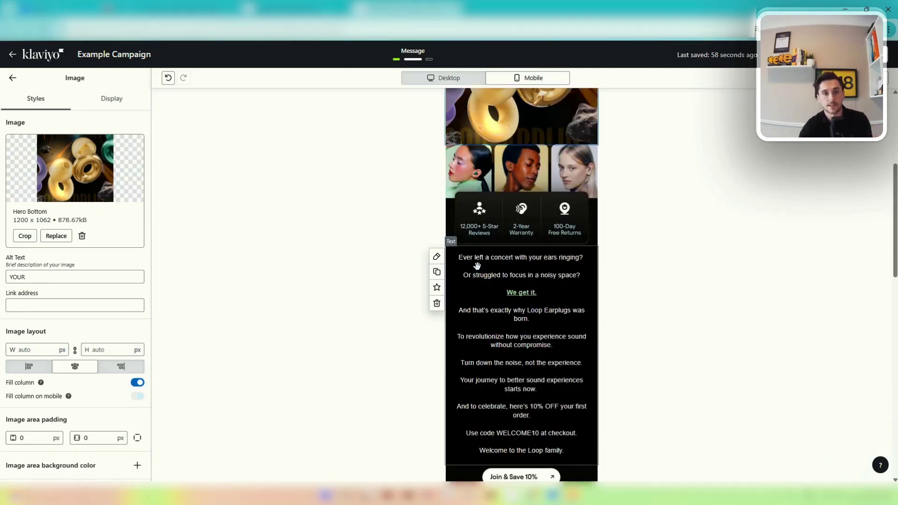
scroll(483, 277, up, 5)
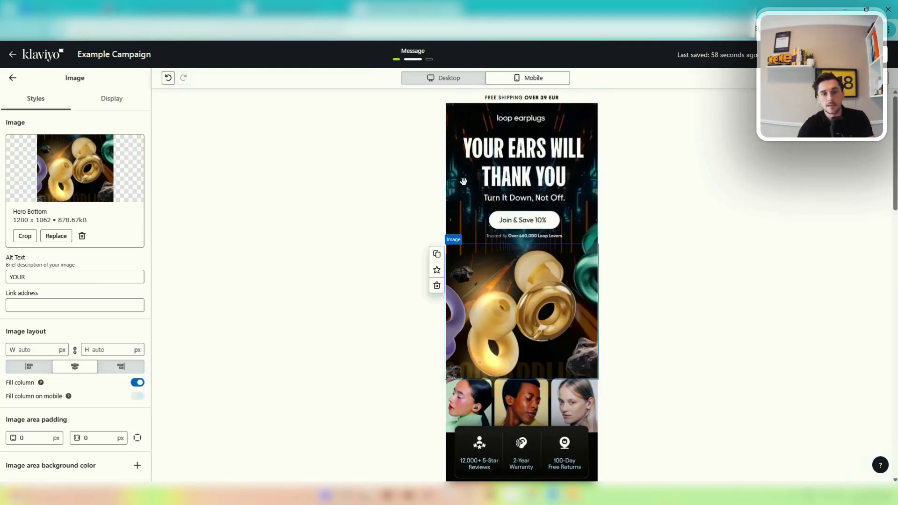